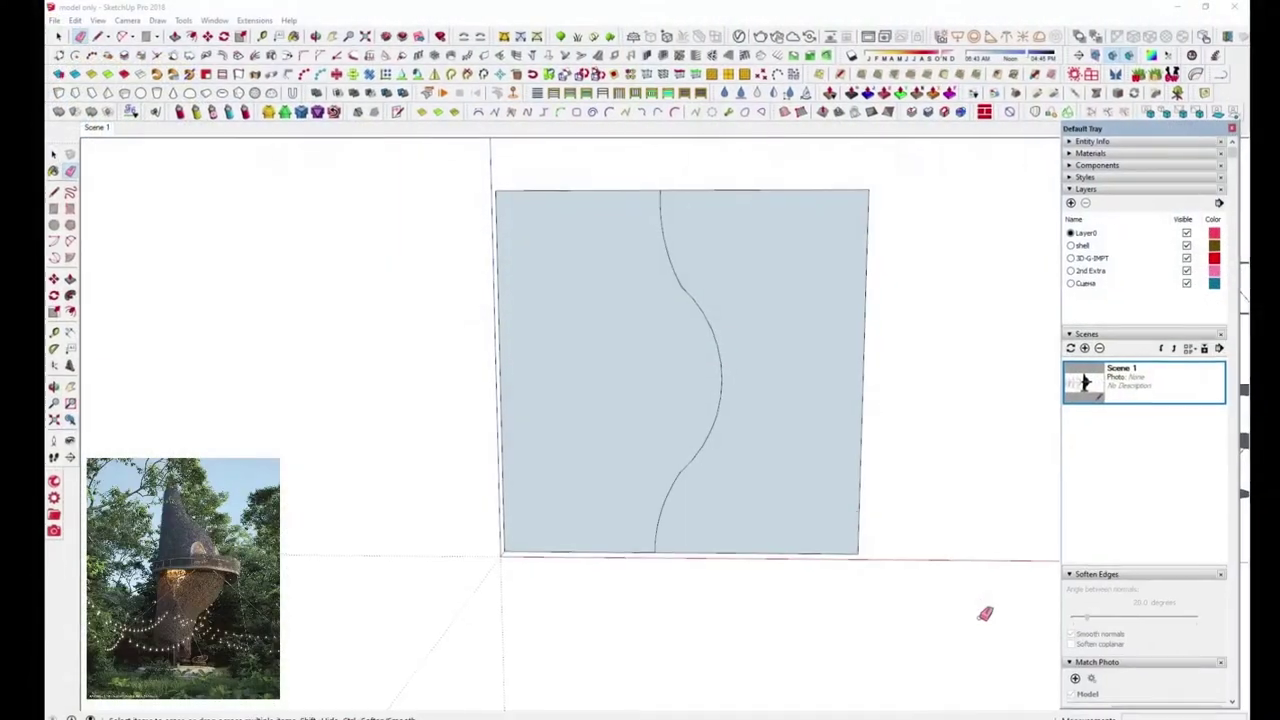
# Erase the panel's outer and inner edges so only the S-shaped arc remains.
pyautogui.moveTo(910, 447); pyautogui.dragTo(914, 446, button='middle')
pyautogui.press('h')
pyautogui.moveTo(572, 240)
pyautogui.mouseDown(button='middle')
pyautogui.moveTo(557, 320)
pyautogui.moveTo(620, 391)
pyautogui.moveTo(597, 480)
pyautogui.moveTo(517, 578)
pyautogui.moveTo(457, 580)
pyautogui.moveTo(440, 560)
pyautogui.mouseUp(button='middle')
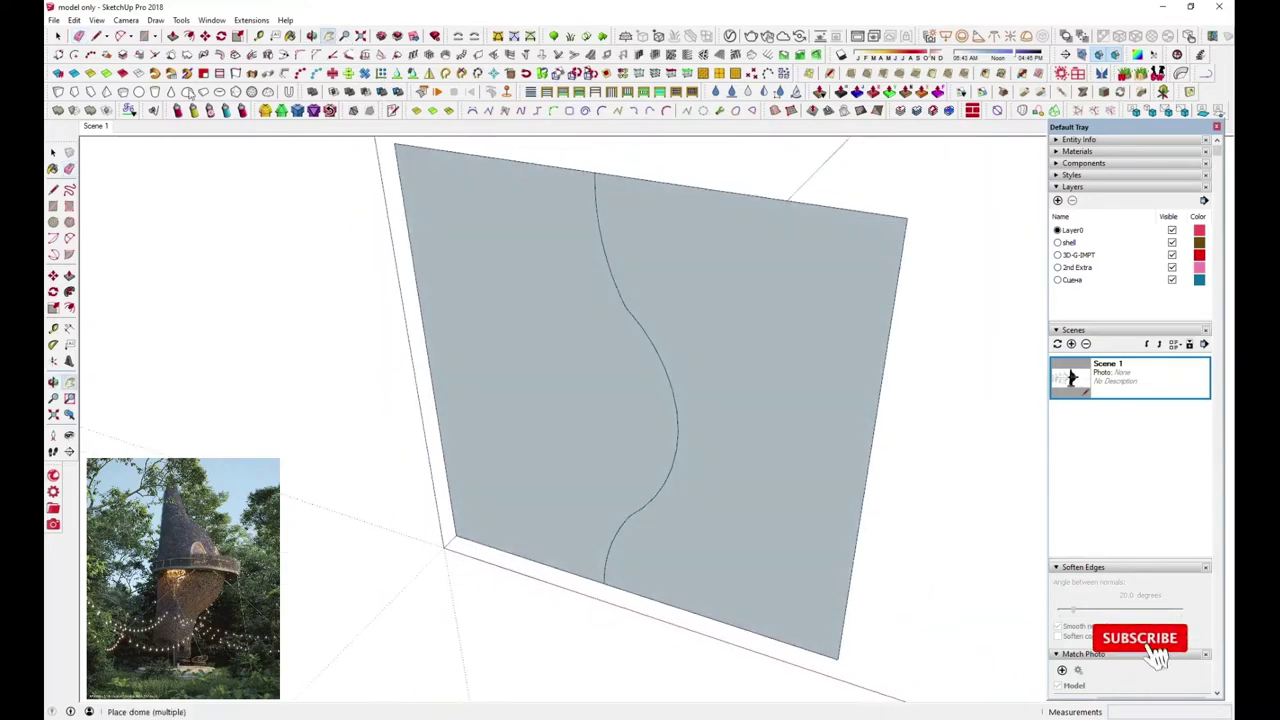
pyautogui.click(79, 35)
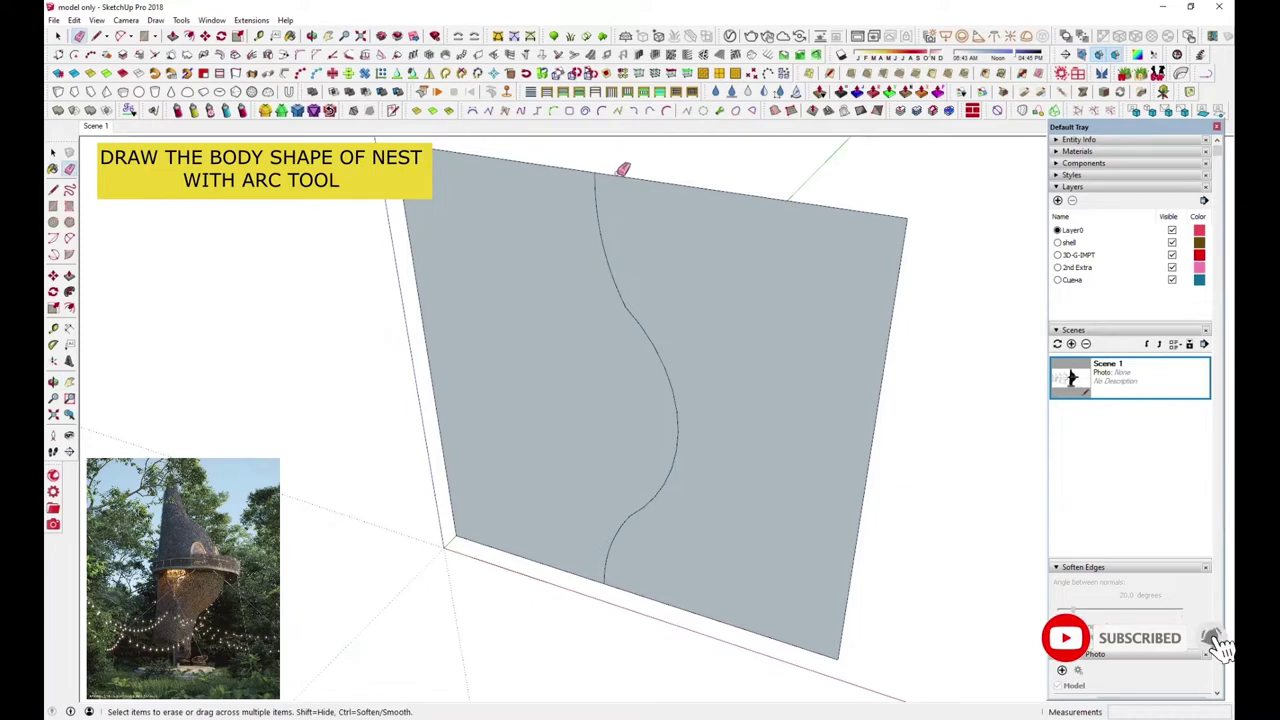
pyautogui.click(617, 176)
pyautogui.click(551, 178)
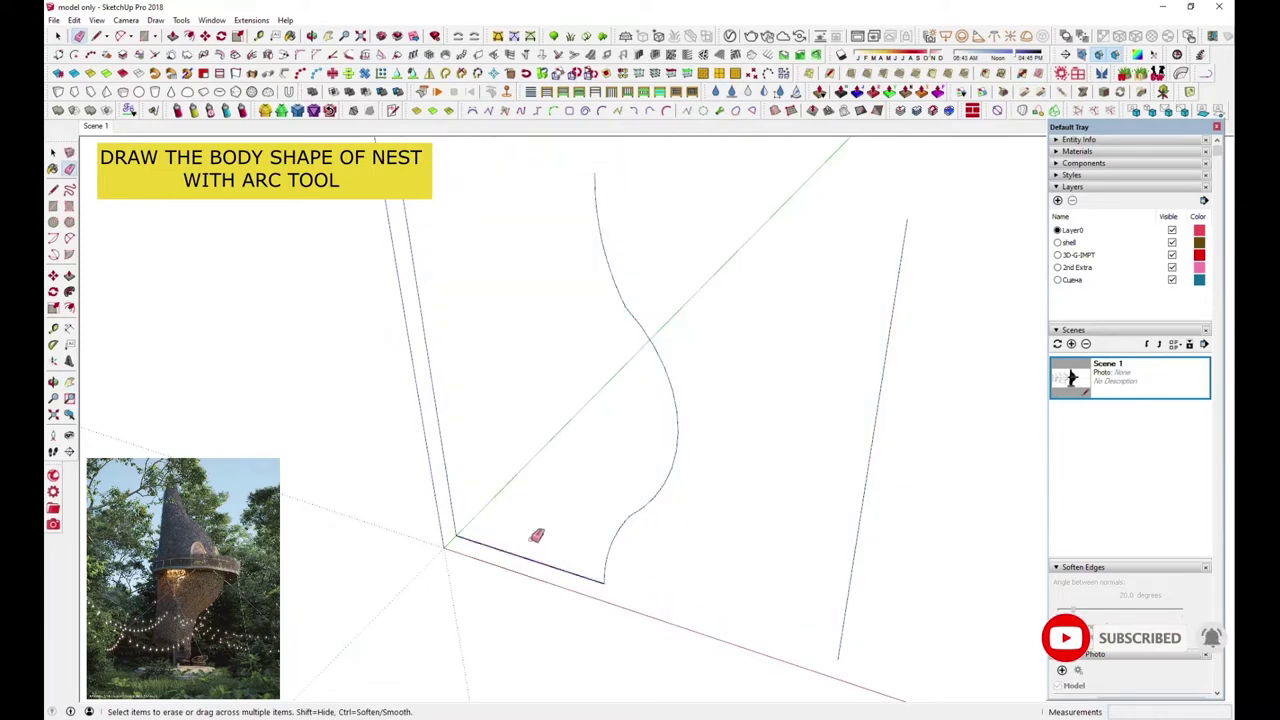
pyautogui.click(440, 467)
pyautogui.click(848, 580)
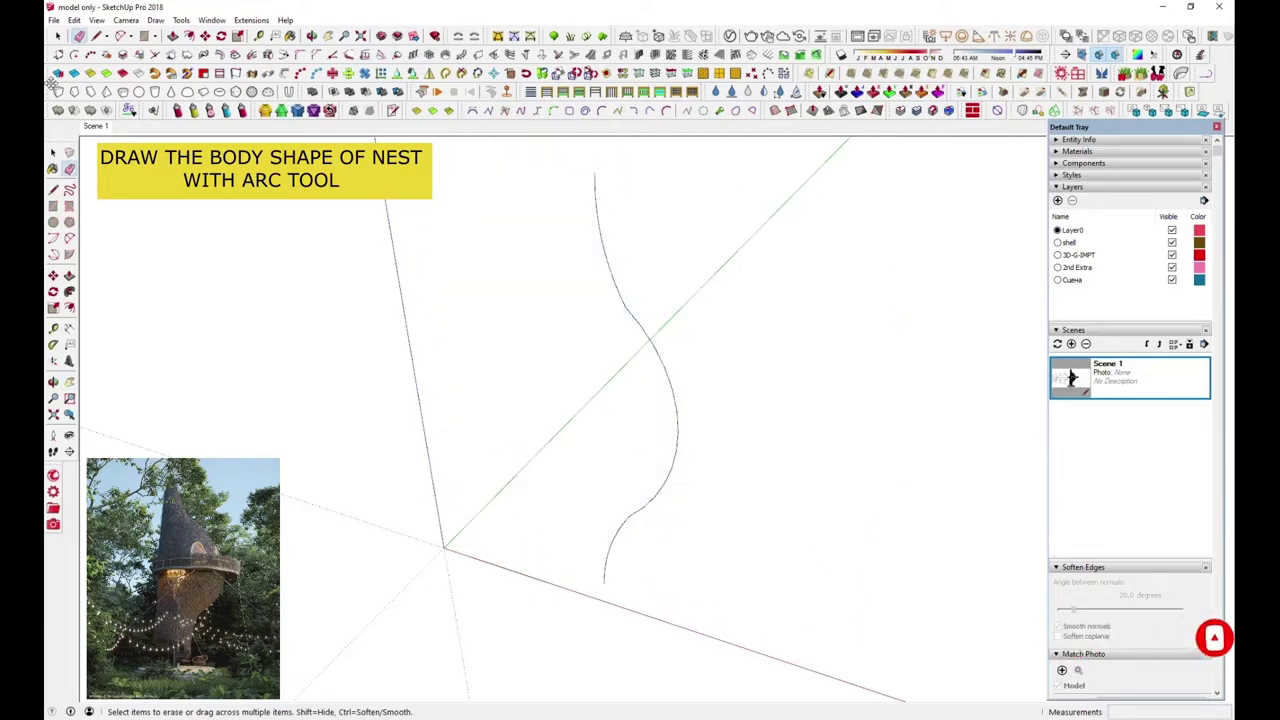
# Draw a small circle at the arc's lower end and select it.
pyautogui.click(149, 37)
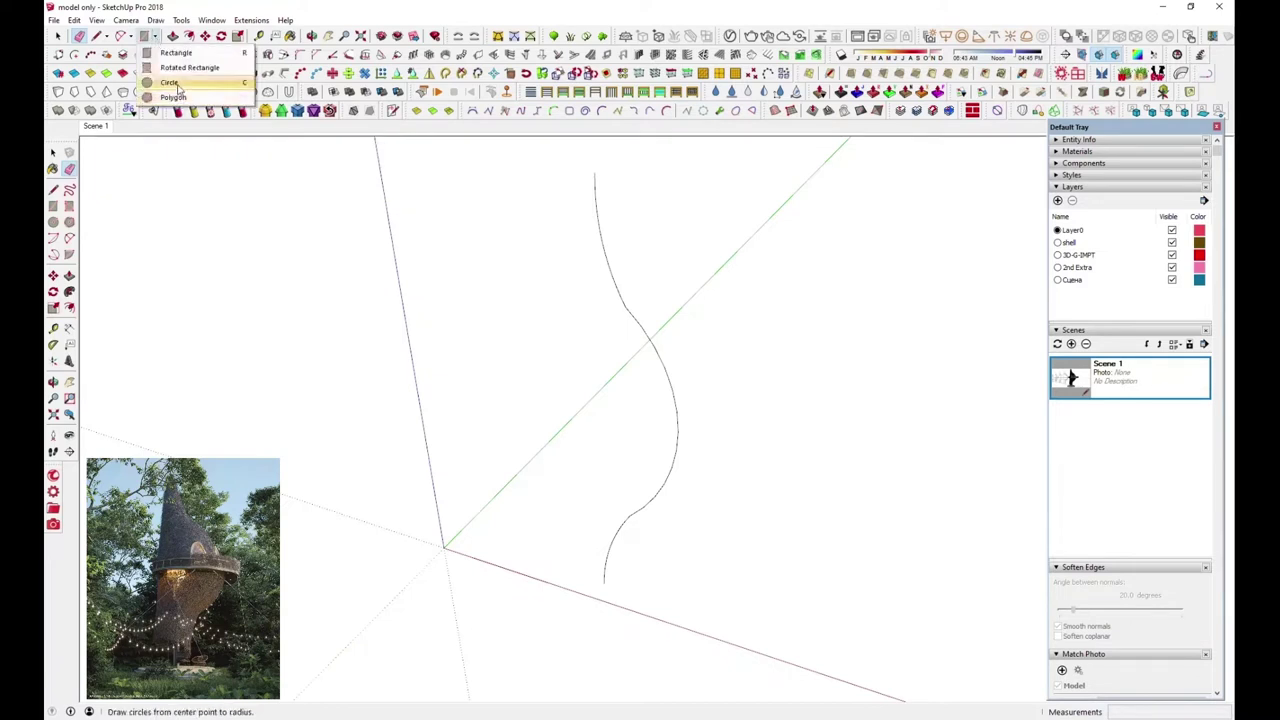
pyautogui.click(168, 87)
pyautogui.click(605, 581)
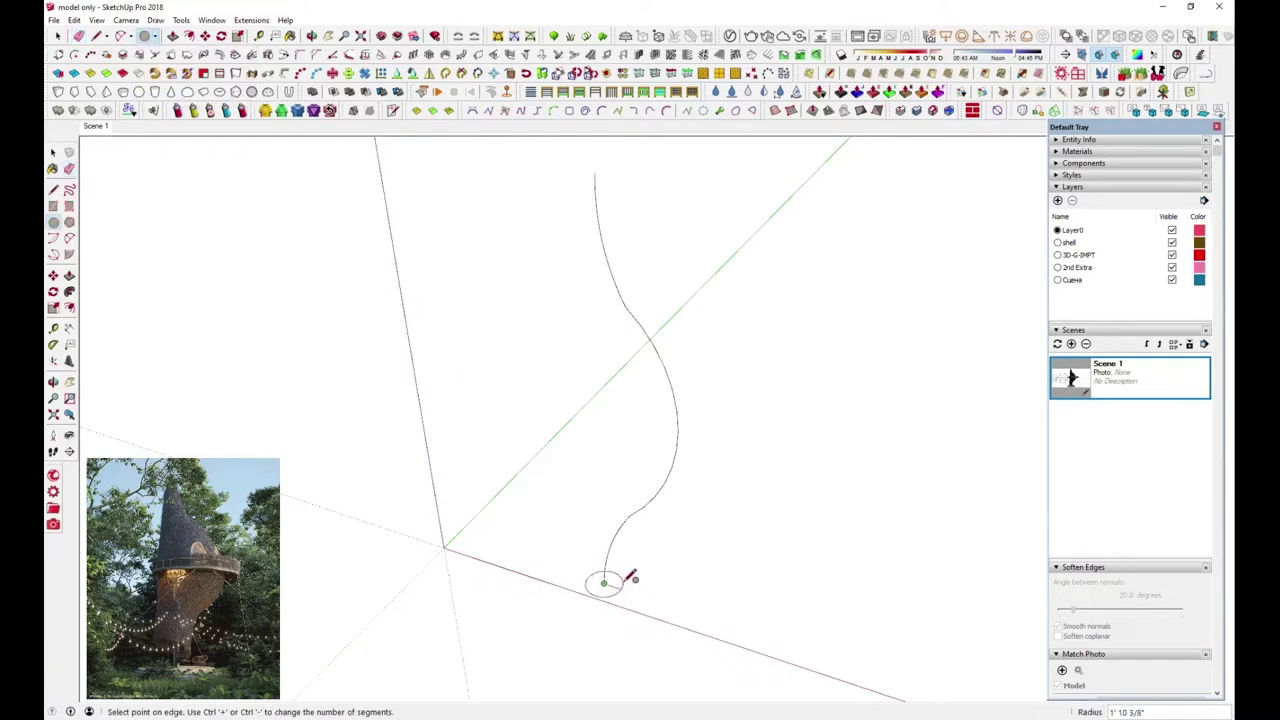
pyautogui.click(628, 579)
pyautogui.press('space')
pyautogui.scroll(1, 594, 613)
pyautogui.scroll(2, 594, 613)
pyautogui.scroll(1, 615, 595)
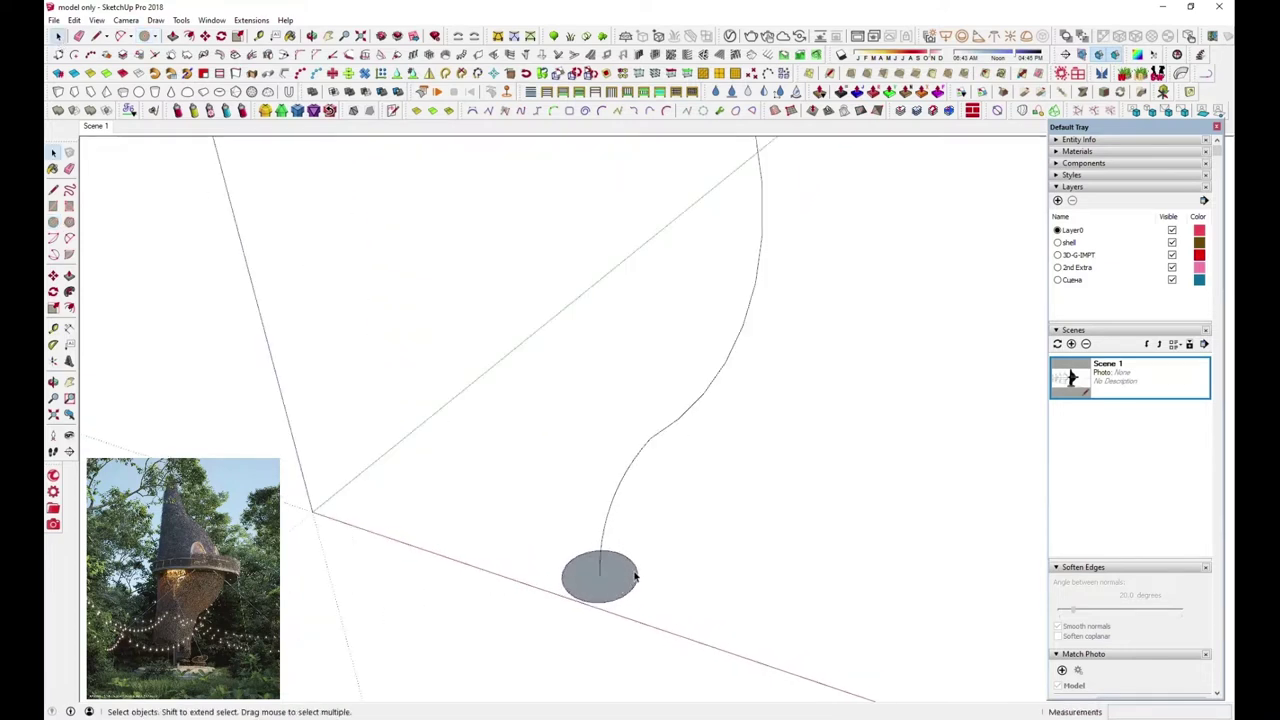
pyautogui.click(636, 573)
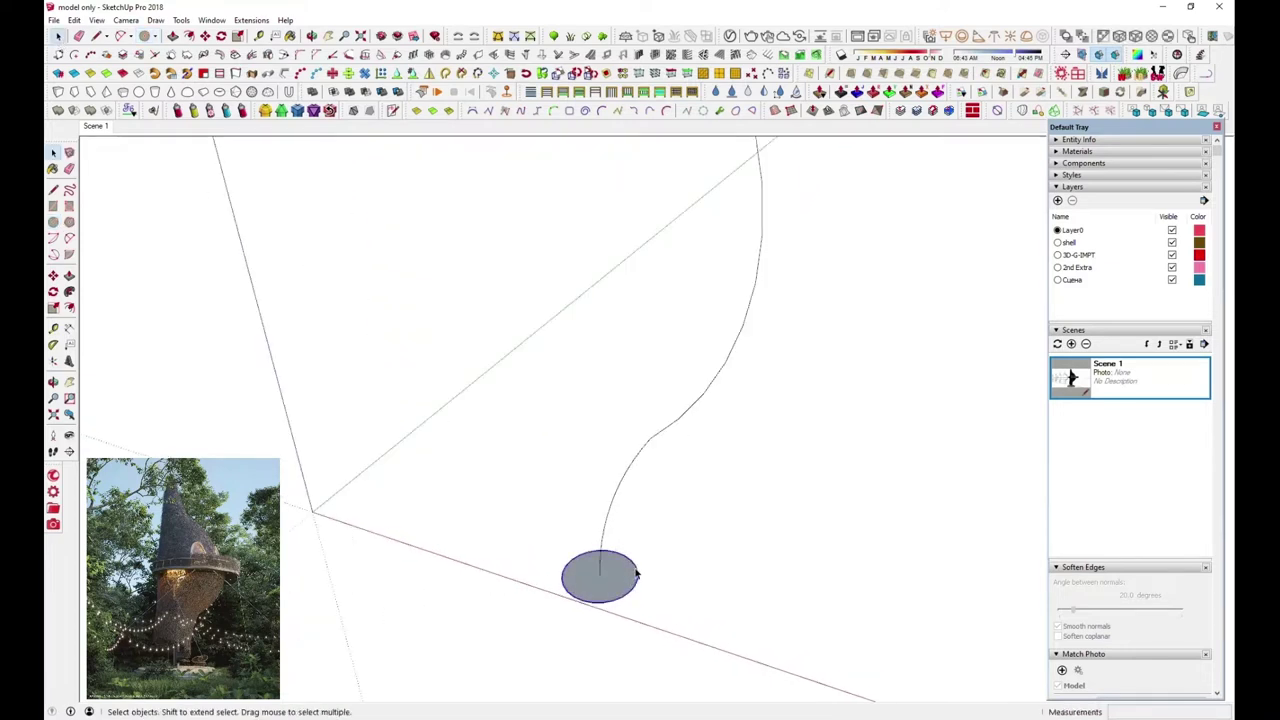
# Give the circle 50 segments, then copy it up the arc and enlarge the copy.
pyautogui.click(1079, 141)
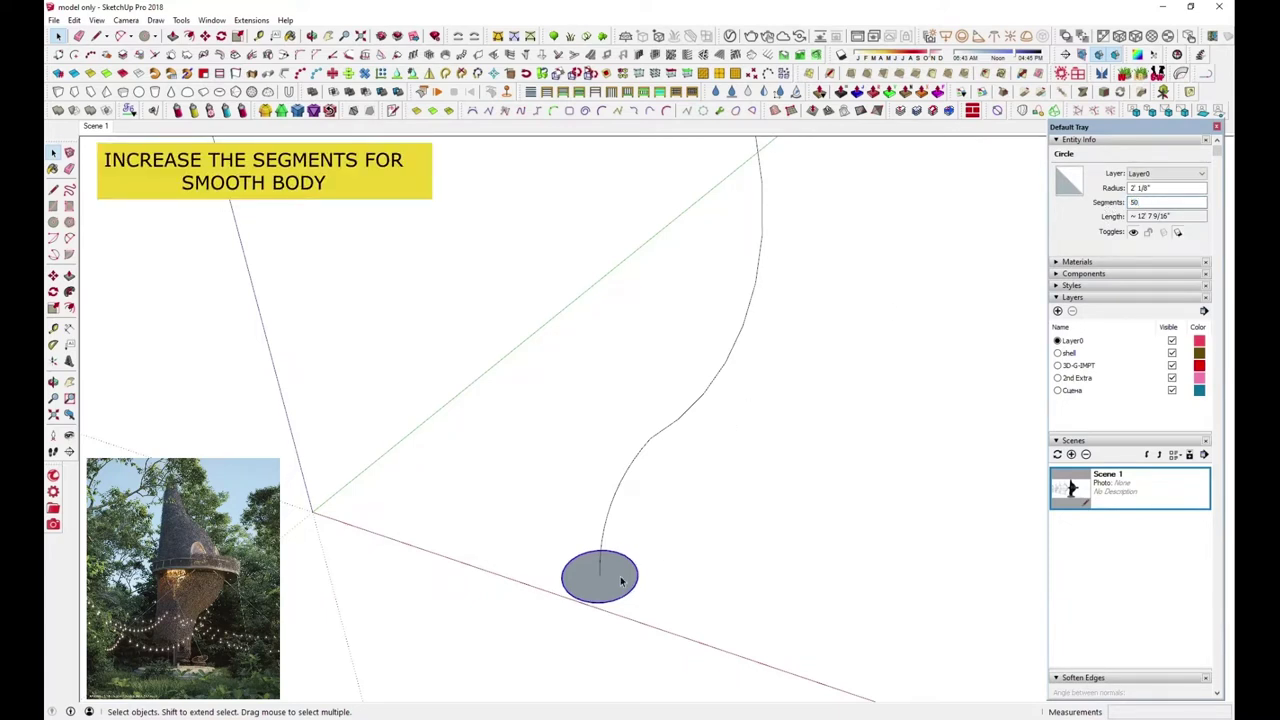
pyautogui.click(204, 37)
pyautogui.press('ctrl')
pyautogui.click(599, 577)
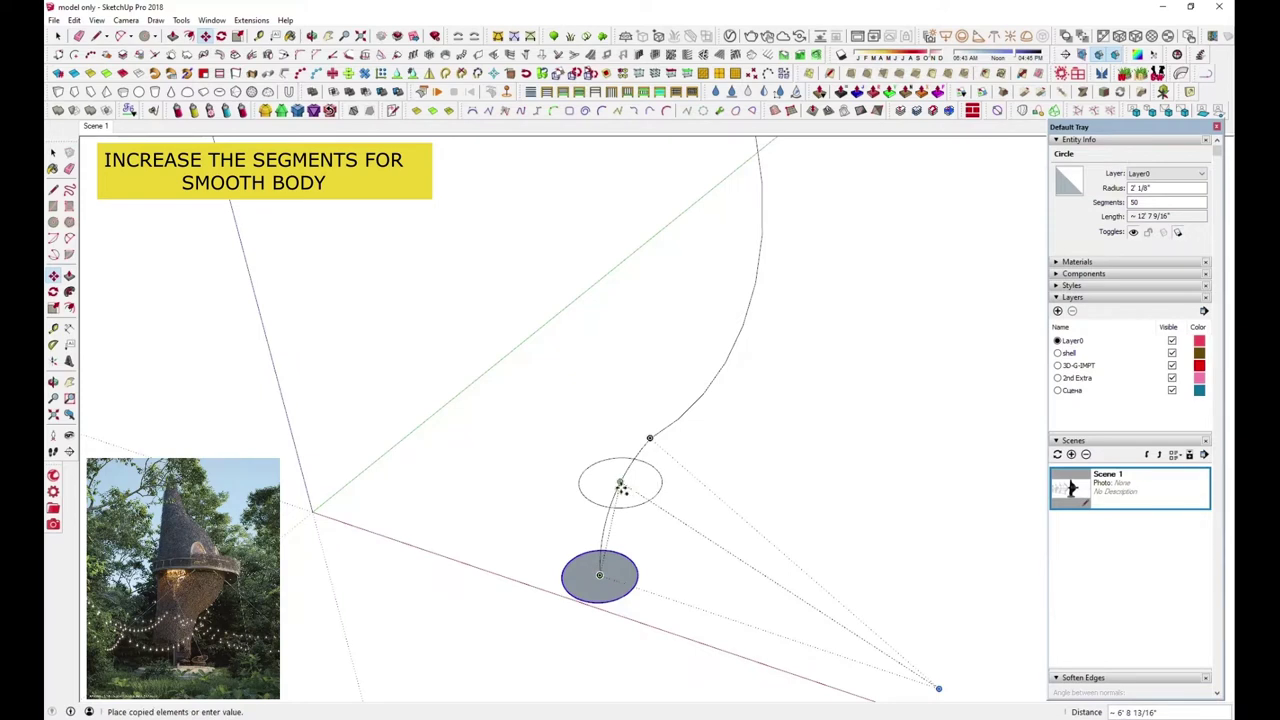
pyautogui.click(620, 522)
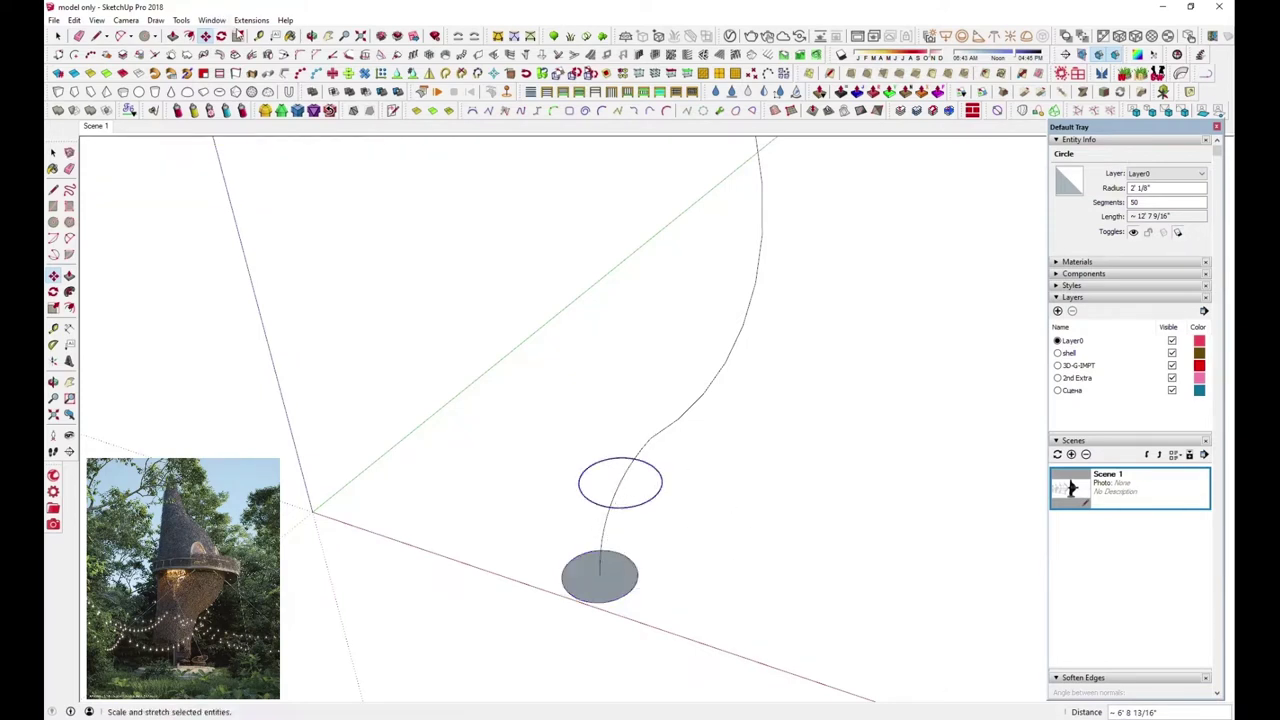
pyautogui.click(238, 36)
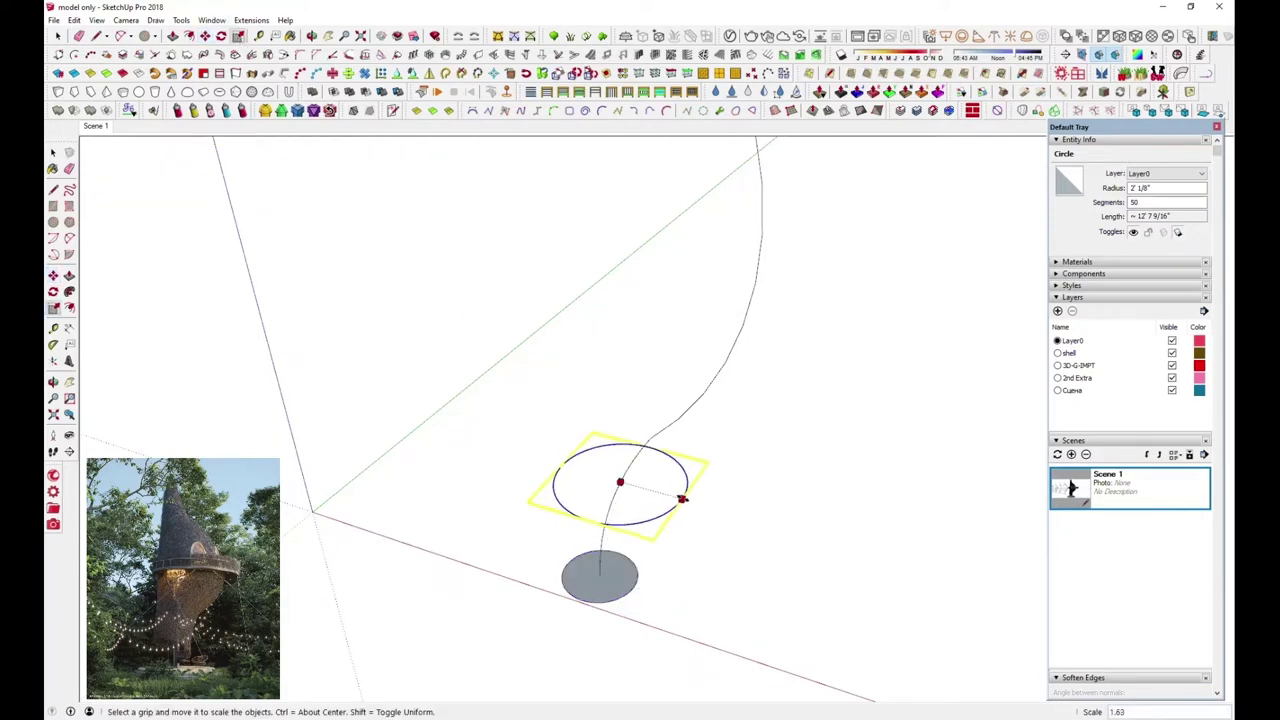
pyautogui.click(686, 500)
pyautogui.click(60, 36)
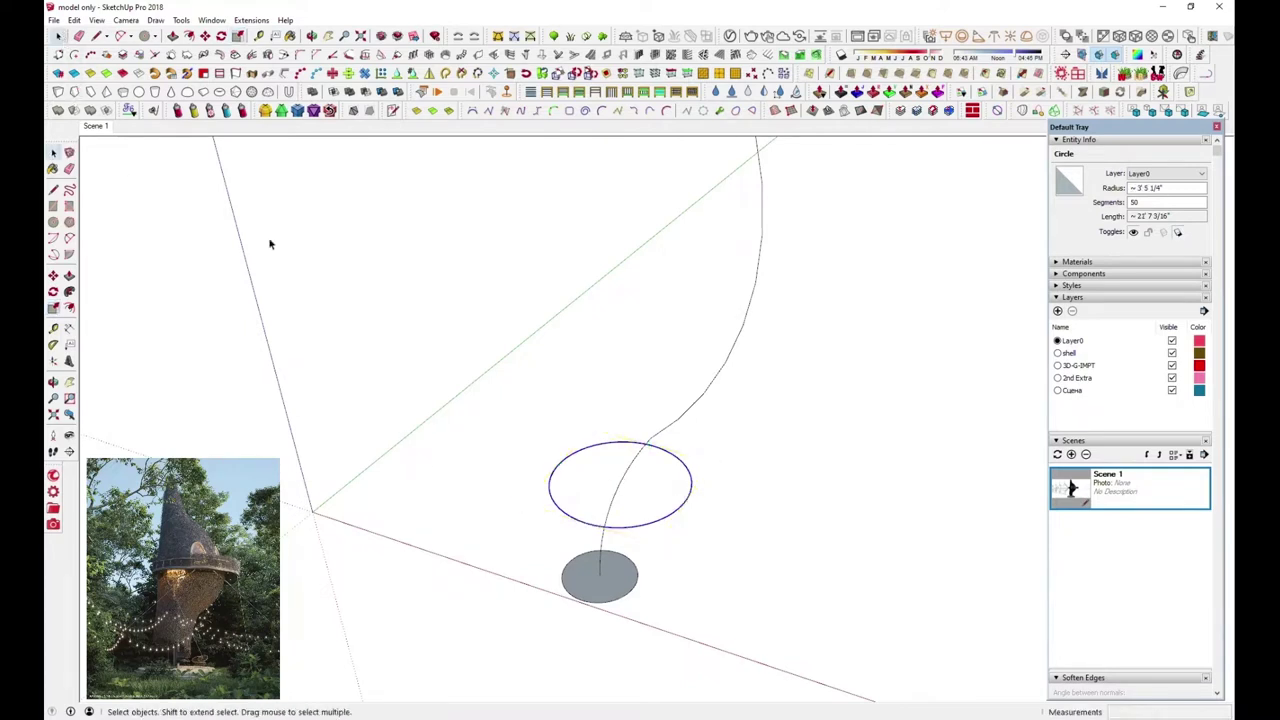
pyautogui.click(309, 429)
# Orbit and pan to inspect the whole stack of discs along the arc.
pyautogui.moveTo(343, 437)
pyautogui.mouseDown(button='middle')
pyautogui.moveTo(573, 324)
pyautogui.moveTo(491, 263)
pyautogui.mouseUp(button='middle')
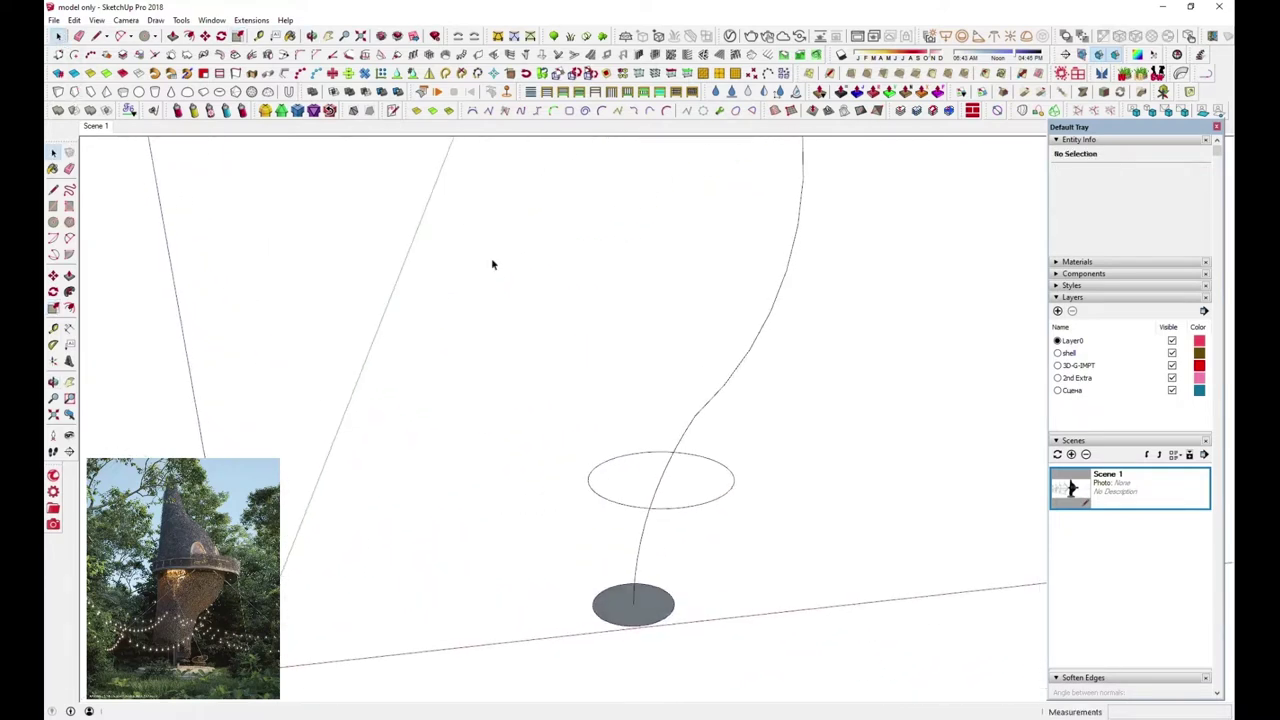
pyautogui.click(328, 36)
pyautogui.moveTo(866, 400); pyautogui.dragTo(684, 450)
pyautogui.moveTo(684, 450)
pyautogui.mouseDown(button='middle')
pyautogui.moveTo(689, 529)
pyautogui.moveTo(363, 580)
pyautogui.moveTo(457, 514)
pyautogui.moveTo(329, 480)
pyautogui.moveTo(446, 481)
pyautogui.mouseUp(button='middle')
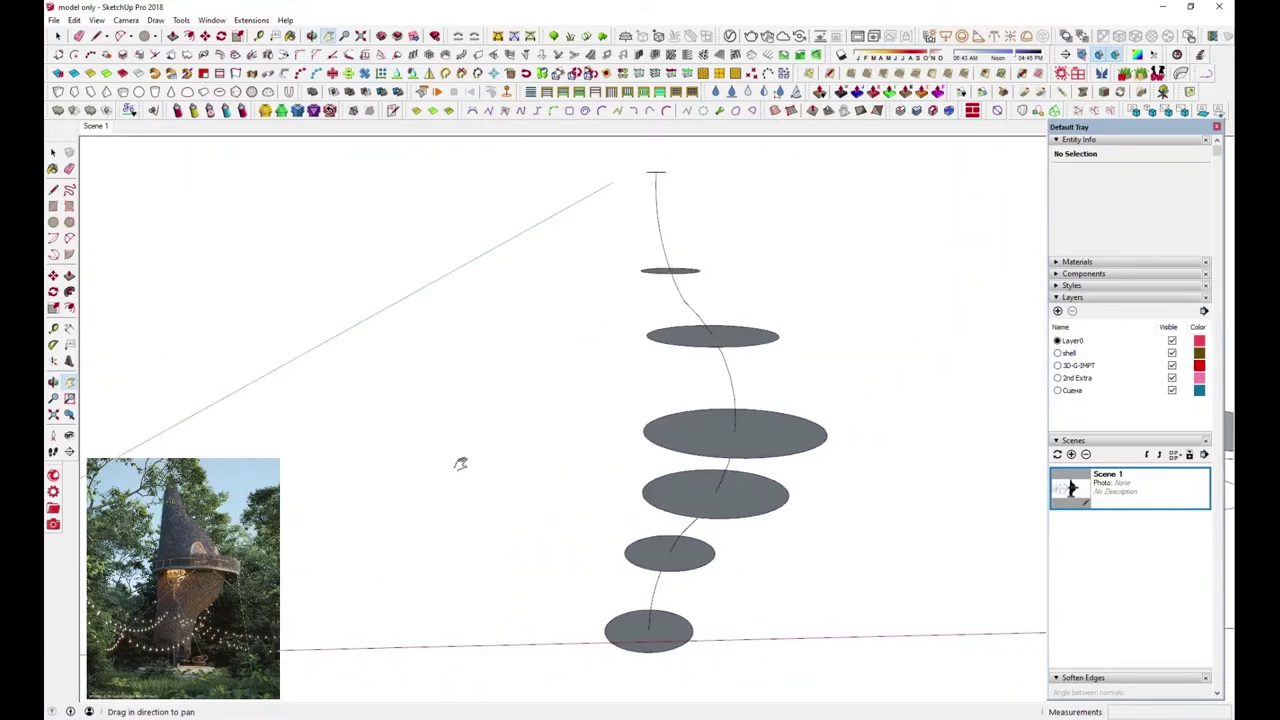
pyautogui.moveTo(615, 553)
pyautogui.mouseDown(button='middle')
pyautogui.moveTo(600, 634)
pyautogui.moveTo(600, 443)
pyautogui.moveTo(559, 635)
pyautogui.moveTo(571, 471)
pyautogui.moveTo(569, 620)
pyautogui.mouseUp(button='middle')
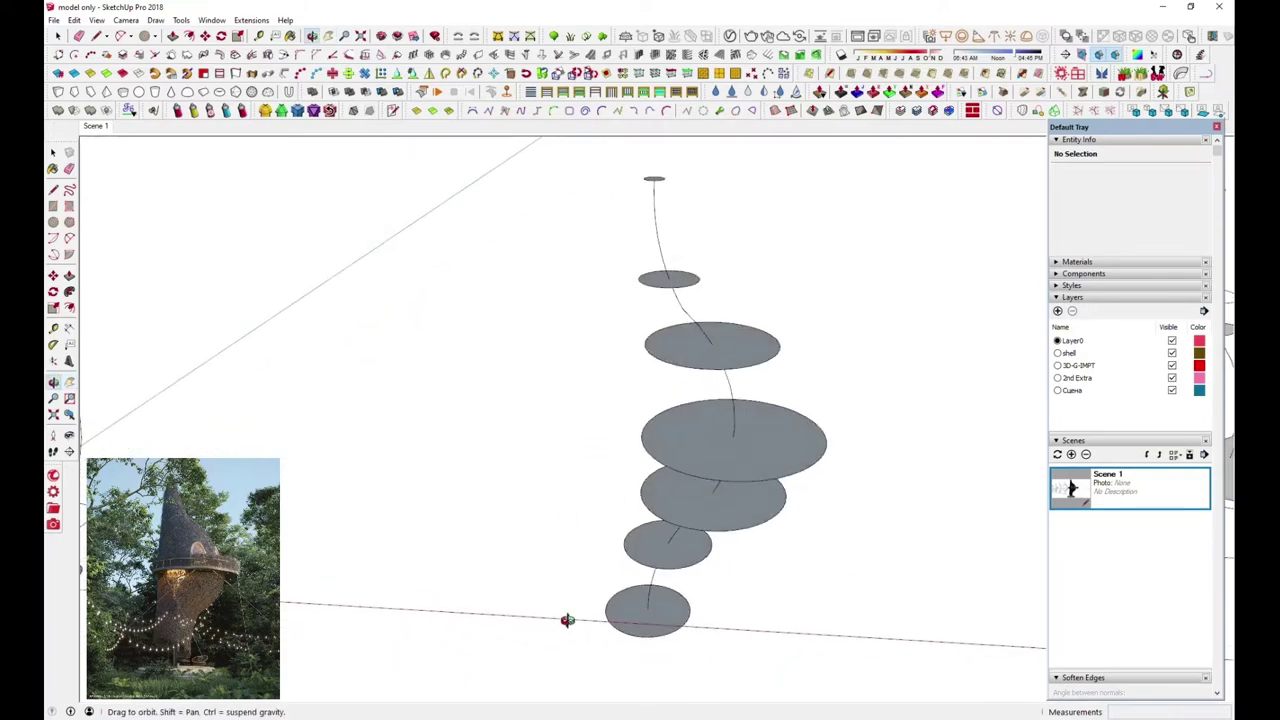
pyautogui.moveTo(591, 486)
pyautogui.mouseDown(button='middle')
pyautogui.moveTo(643, 332)
pyautogui.moveTo(646, 366)
pyautogui.mouseUp(button='middle')
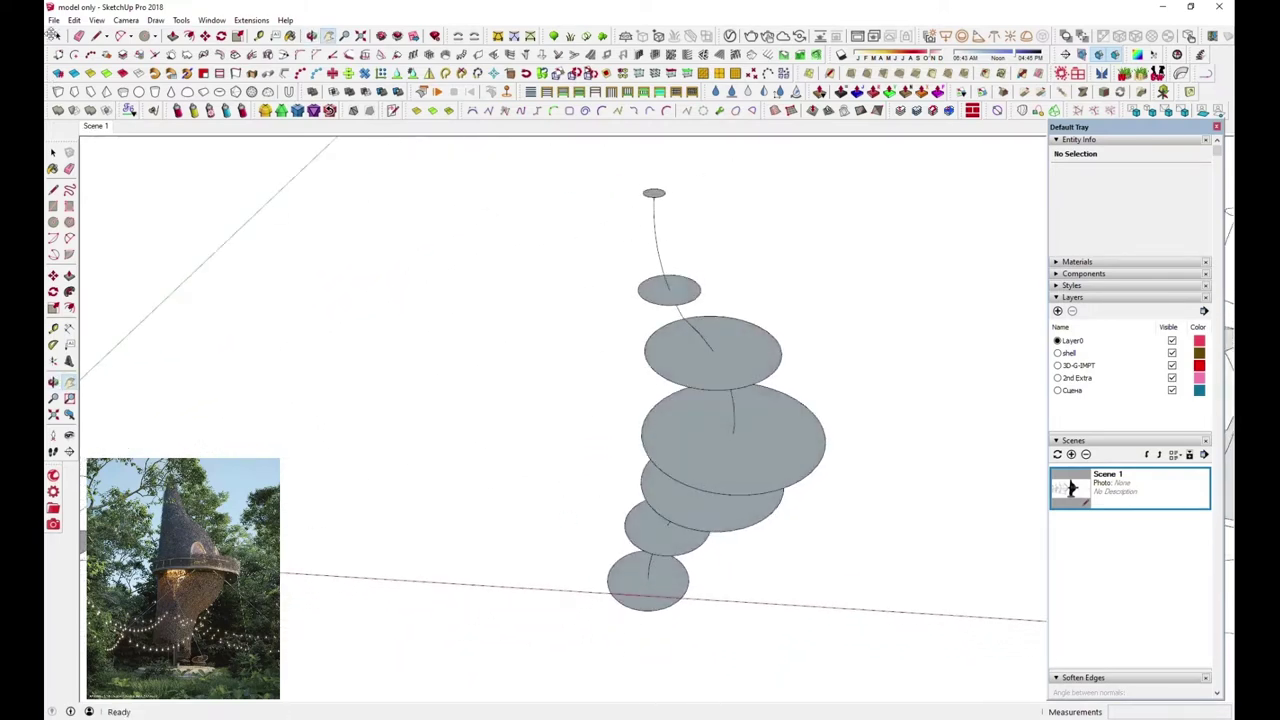
# Delete each disc's face, leaving only the circle outlines.
pyautogui.click(755, 373)
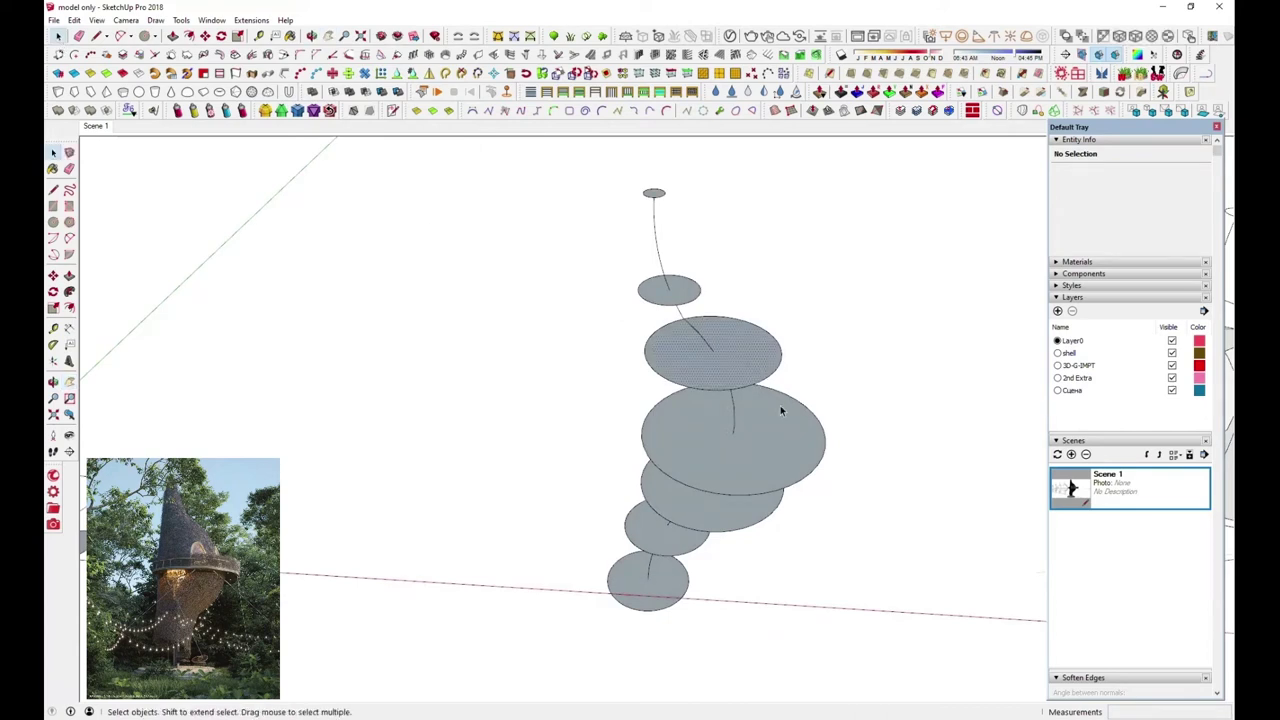
pyautogui.press('Delete')
pyautogui.click(777, 449)
pyautogui.press('Delete')
pyautogui.click(737, 514)
pyautogui.press('Delete')
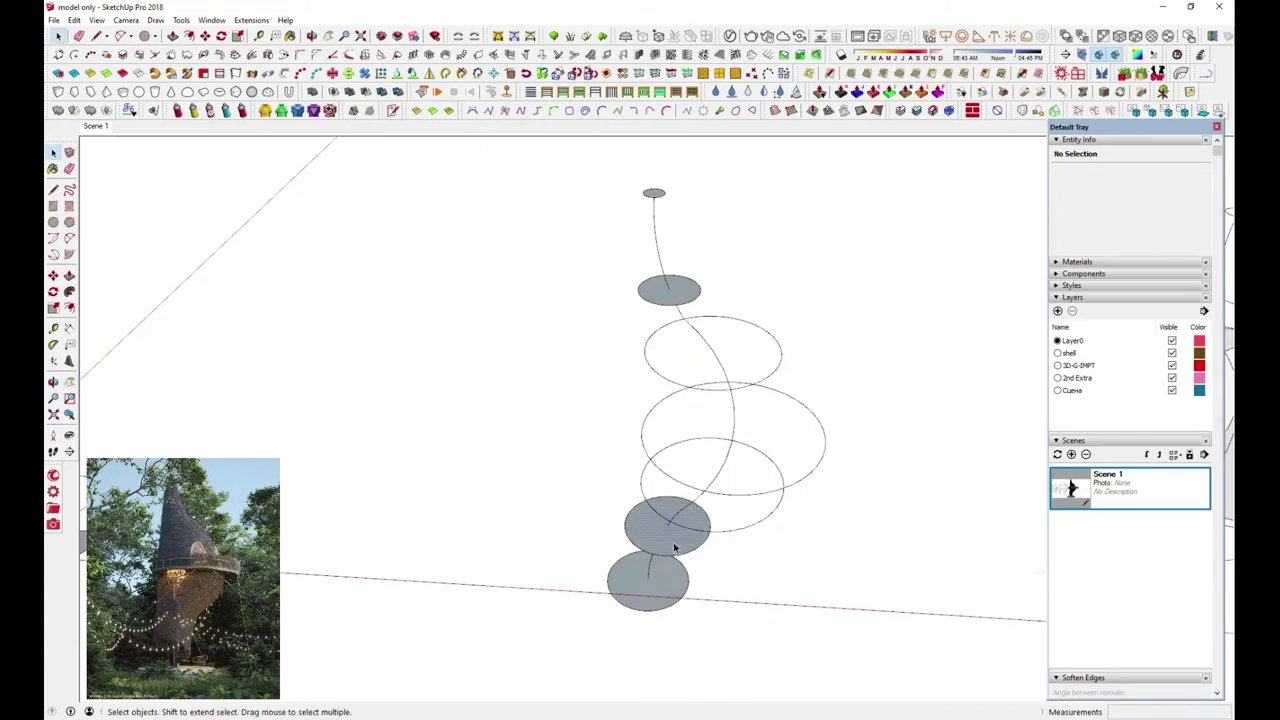
pyautogui.click(673, 546)
pyautogui.press('Delete')
pyautogui.click(658, 593)
pyautogui.press('Delete')
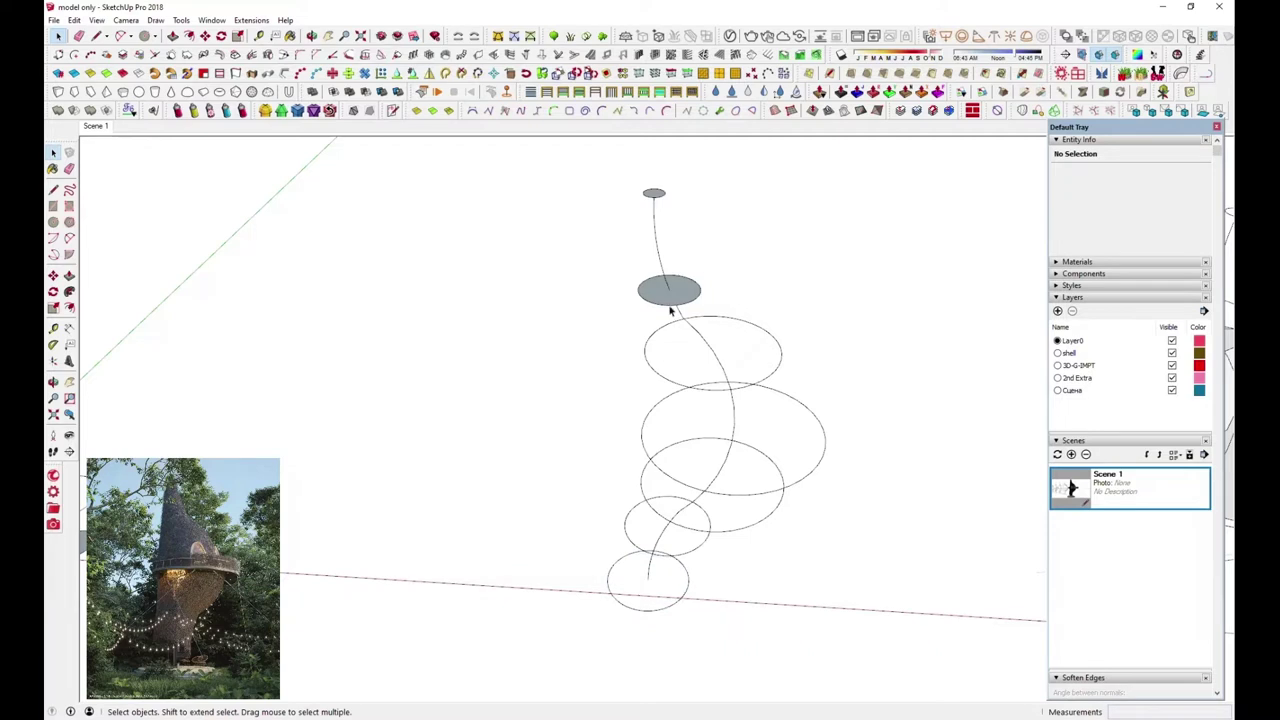
pyautogui.press('Delete')
# Orbit the circle stack upright and switch to the Front standard view.
pyautogui.moveTo(680, 294); pyautogui.dragTo(676, 347, button='middle')
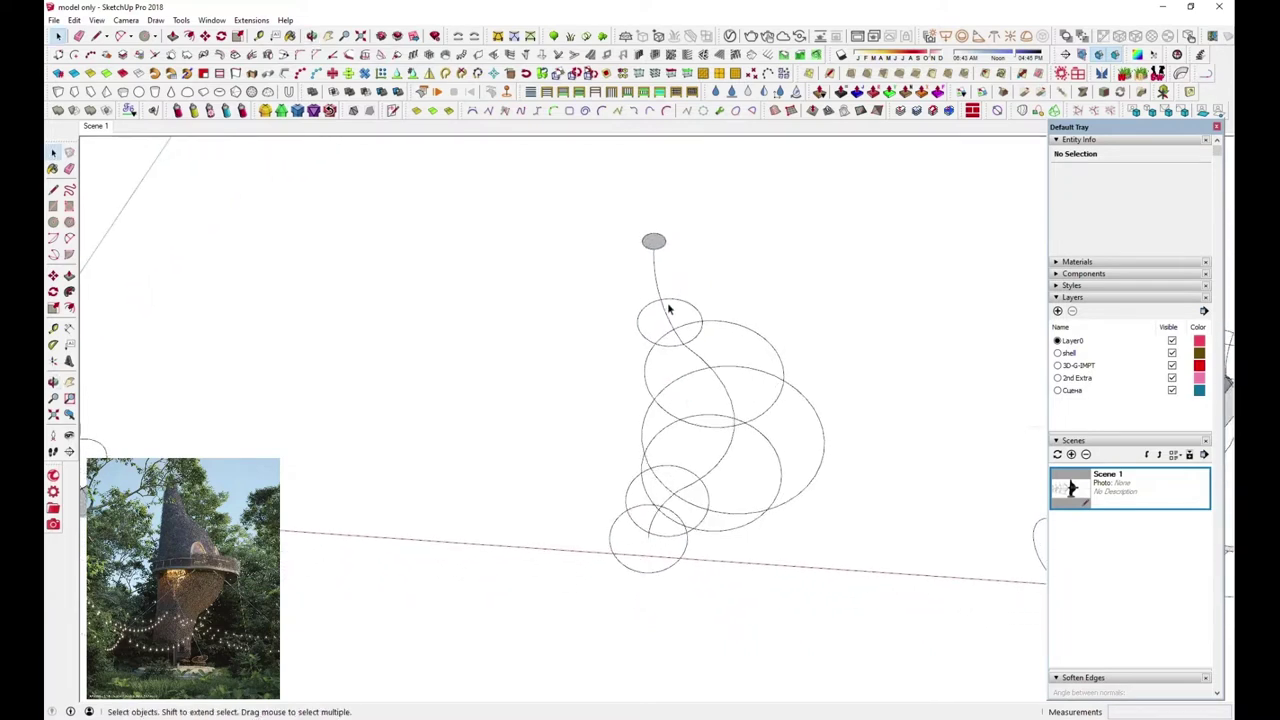
pyautogui.scroll(-2, 406, 391)
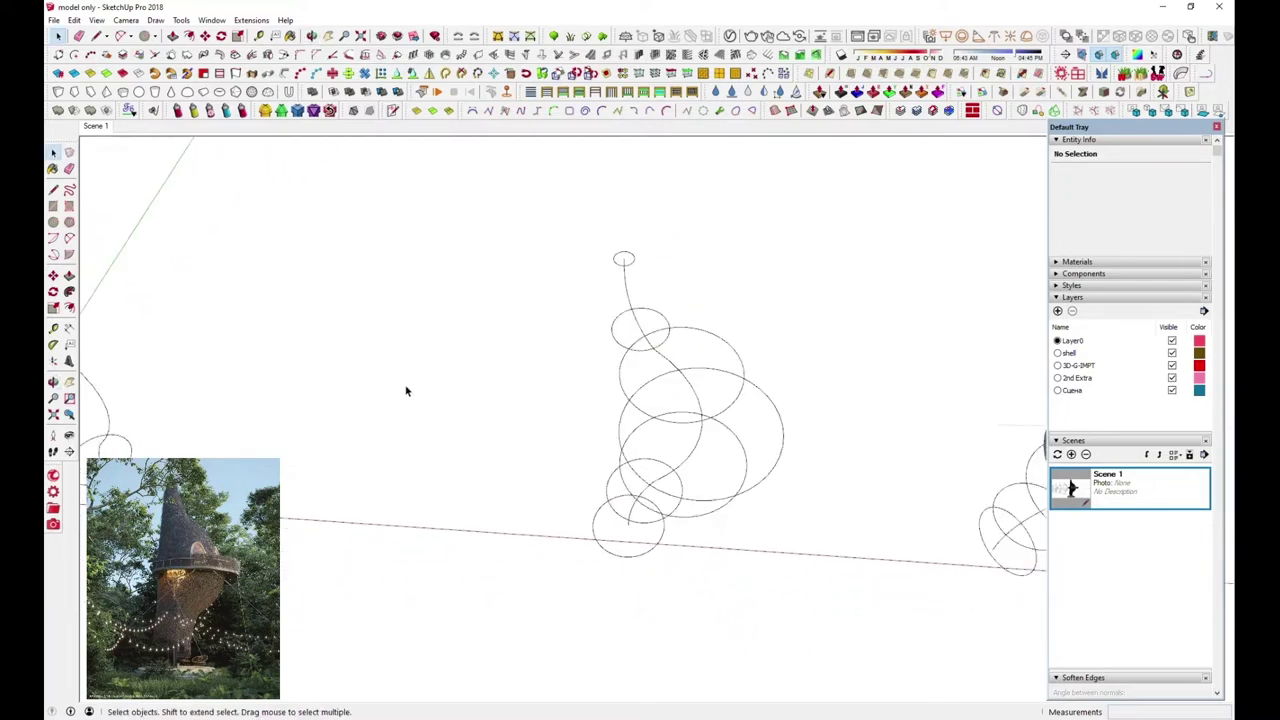
pyautogui.moveTo(406, 391)
pyautogui.mouseDown(button='middle')
pyautogui.moveTo(457, 337)
pyautogui.moveTo(509, 211)
pyautogui.mouseUp(button='middle')
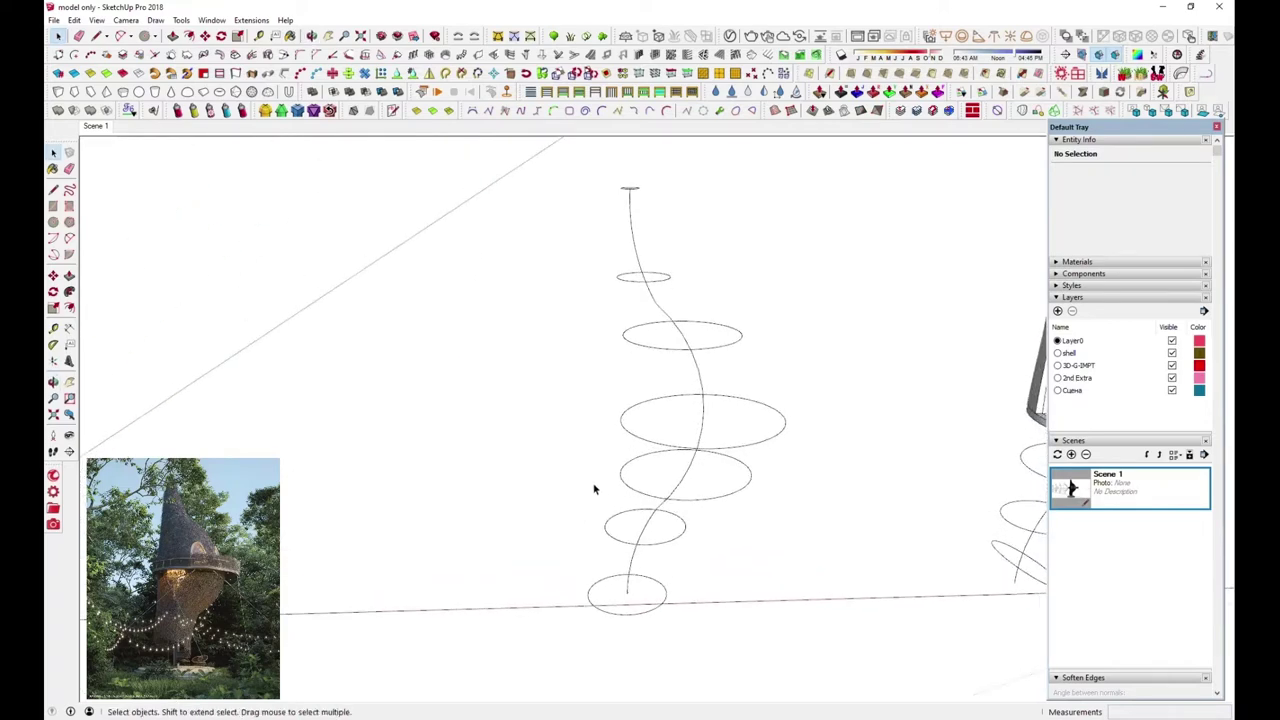
pyautogui.moveTo(560, 491)
pyautogui.mouseDown(button='middle')
pyautogui.moveTo(549, 354)
pyautogui.moveTo(537, 477)
pyautogui.moveTo(523, 331)
pyautogui.mouseUp(button='middle')
pyautogui.press('f')
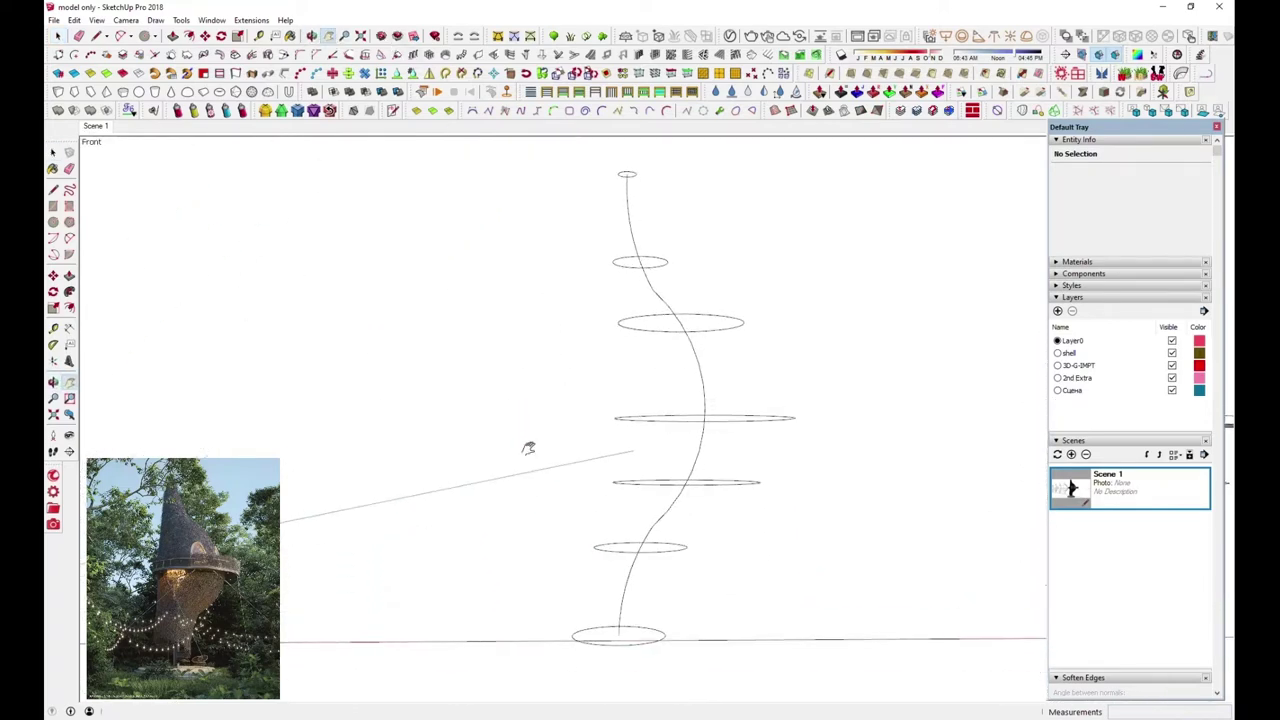
# Loft the top four circles with Curviloft Loft by Spline, adjusting the segment count.
pyautogui.click(57, 35)
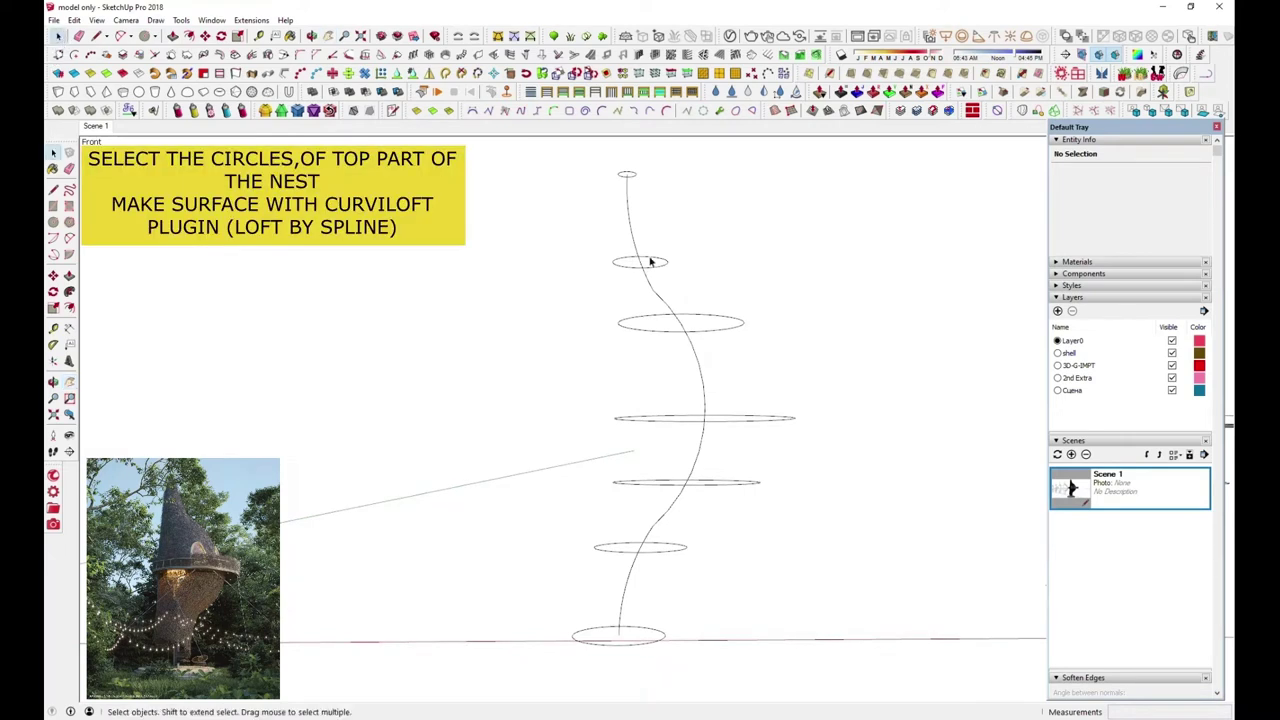
pyautogui.click(640, 179)
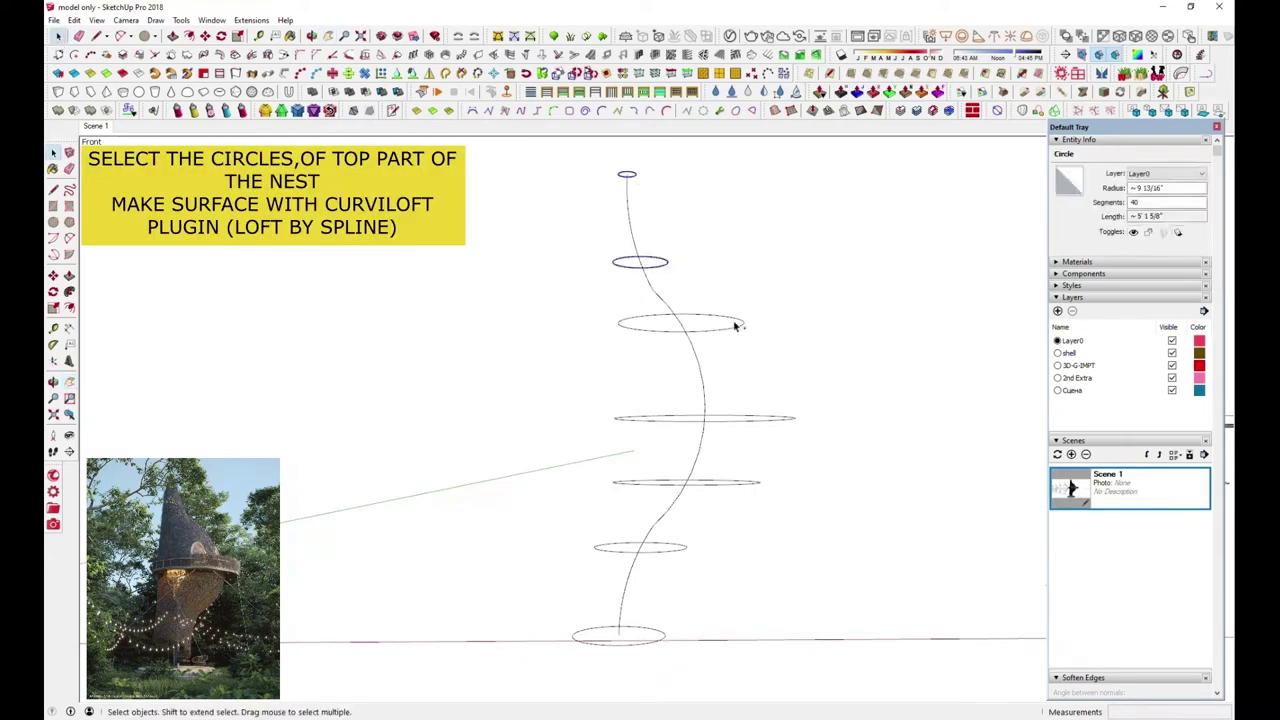
pyautogui.keyDown('shift'); pyautogui.click(792, 420); pyautogui.keyUp('shift')
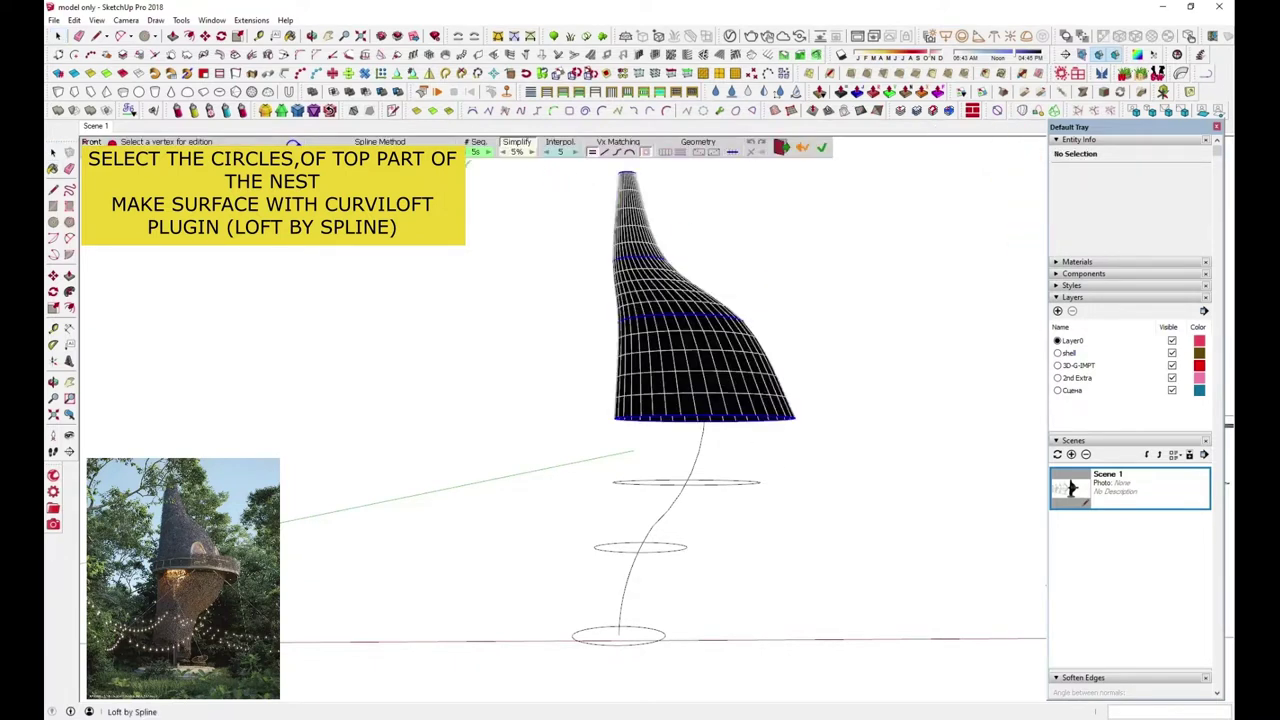
pyautogui.click(480, 151)
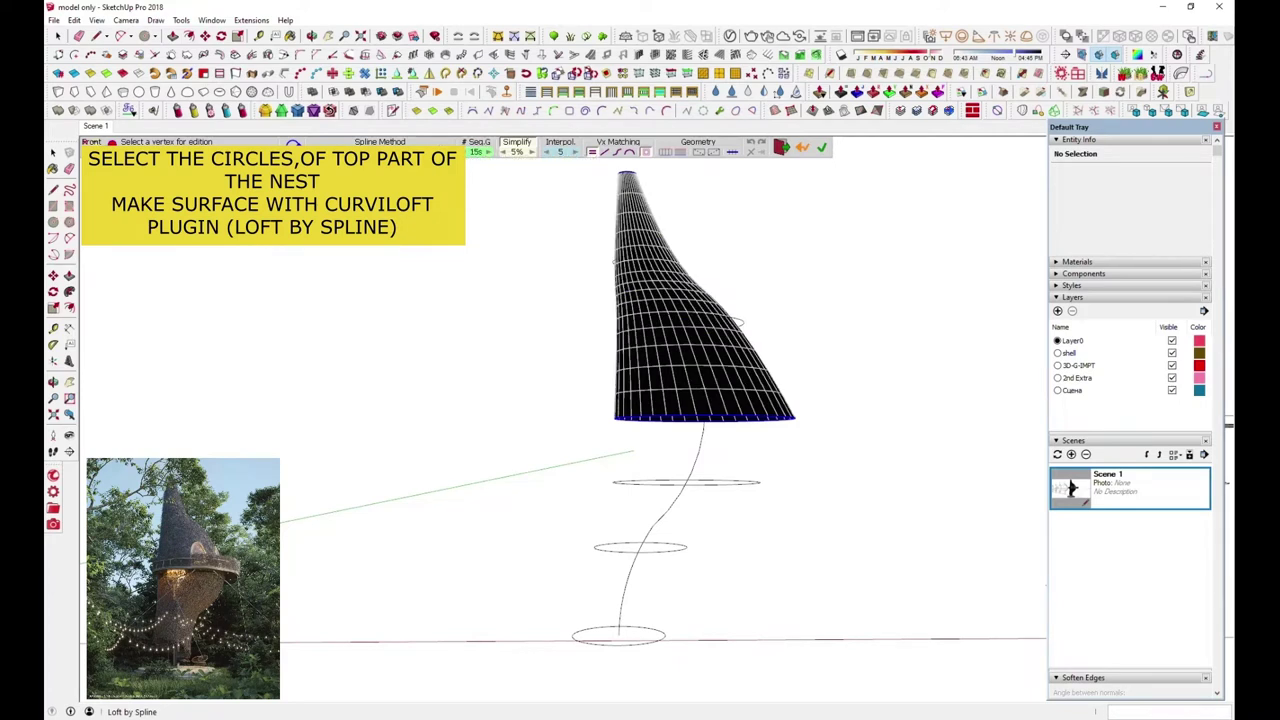
pyautogui.click(480, 151)
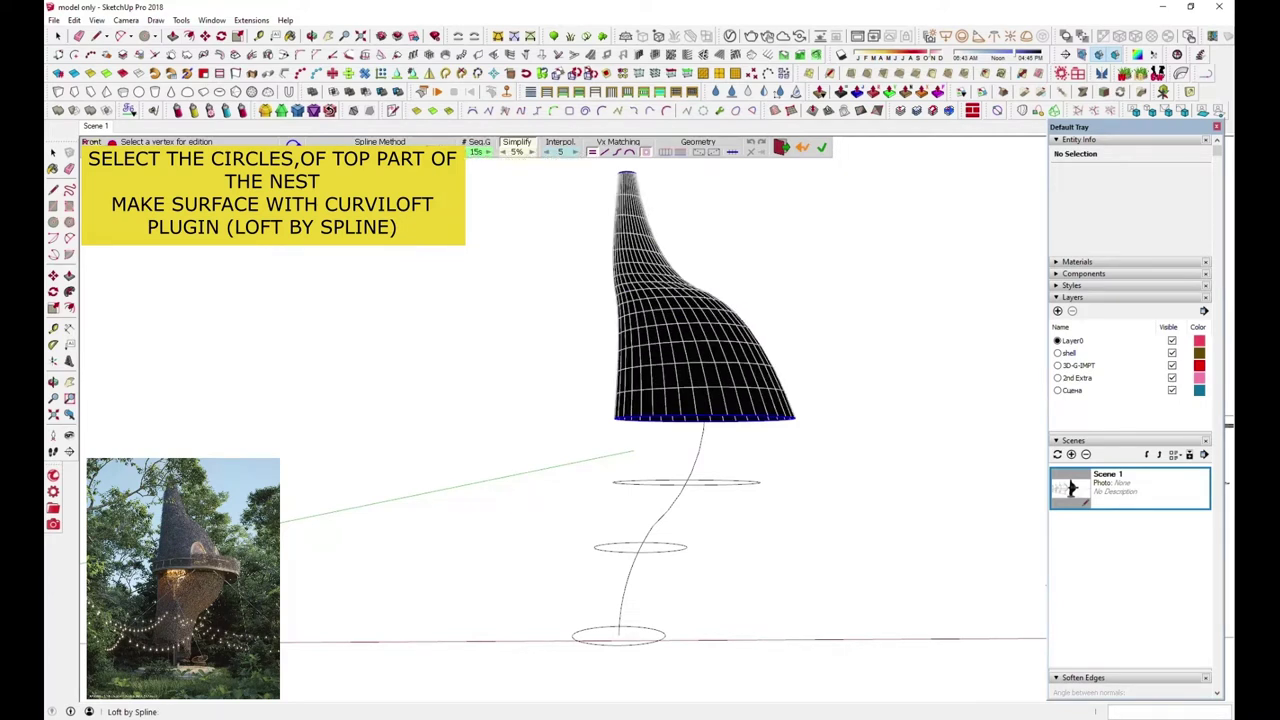
pyautogui.click(476, 151)
pyautogui.click(803, 311)
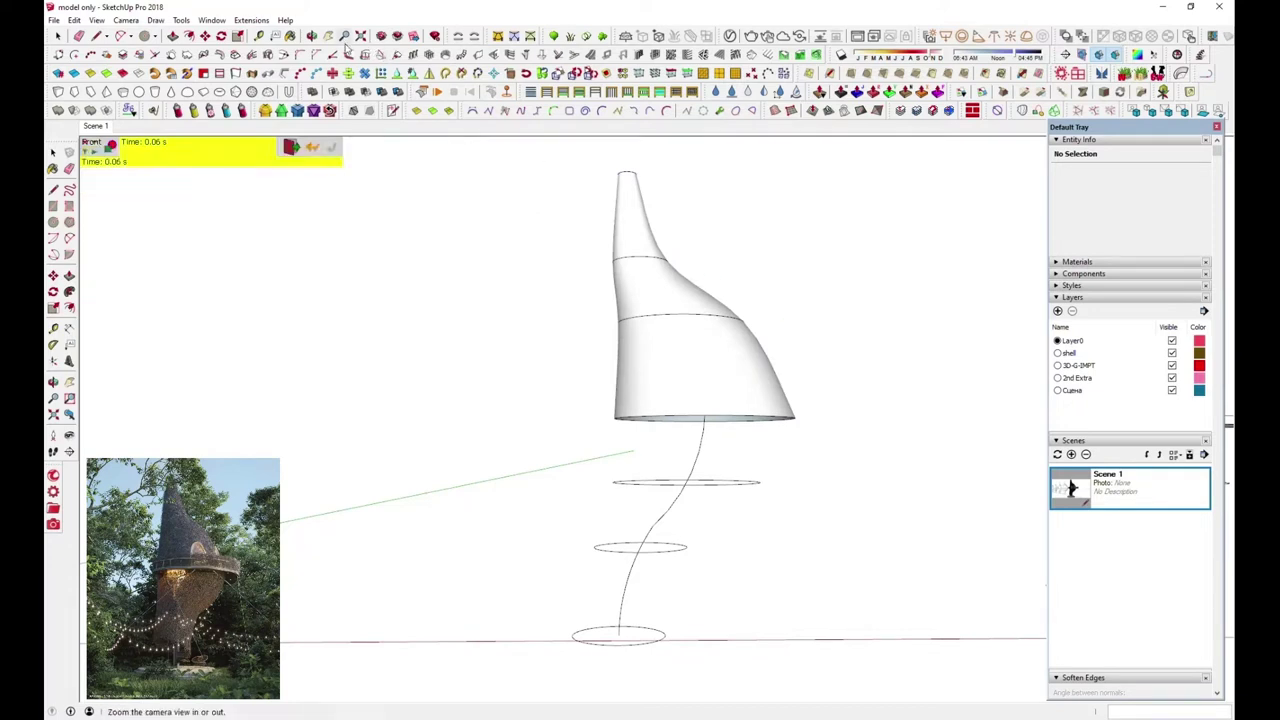
pyautogui.click(330, 36)
pyautogui.moveTo(808, 345)
pyautogui.mouseDown()
pyautogui.moveTo(471, 357)
pyautogui.moveTo(524, 337)
pyautogui.mouseUp()
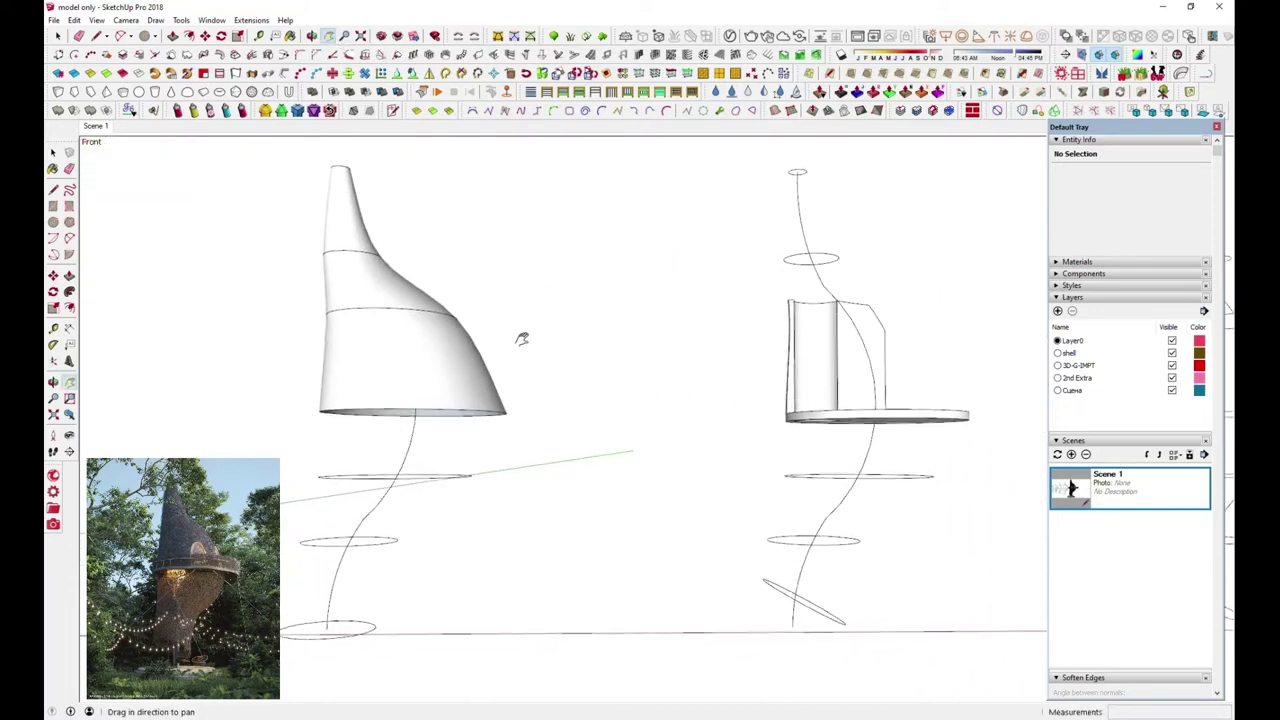
# Hide the lofted top surface.
pyautogui.click(57, 36)
pyautogui.rightClick(416, 338)
pyautogui.click(446, 108)
pyautogui.moveTo(434, 206)
pyautogui.mouseDown(button='middle')
pyautogui.moveTo(400, 517)
pyautogui.moveTo(471, 462)
pyautogui.mouseUp(button='middle')
# Draw a line on the mid-height circle's edge so it gets a face.
pyautogui.click(470, 462)
pyautogui.click(97, 35)
pyautogui.scroll(3, 474, 458)
pyautogui.scroll(2, 476, 457)
pyautogui.click(500, 445)
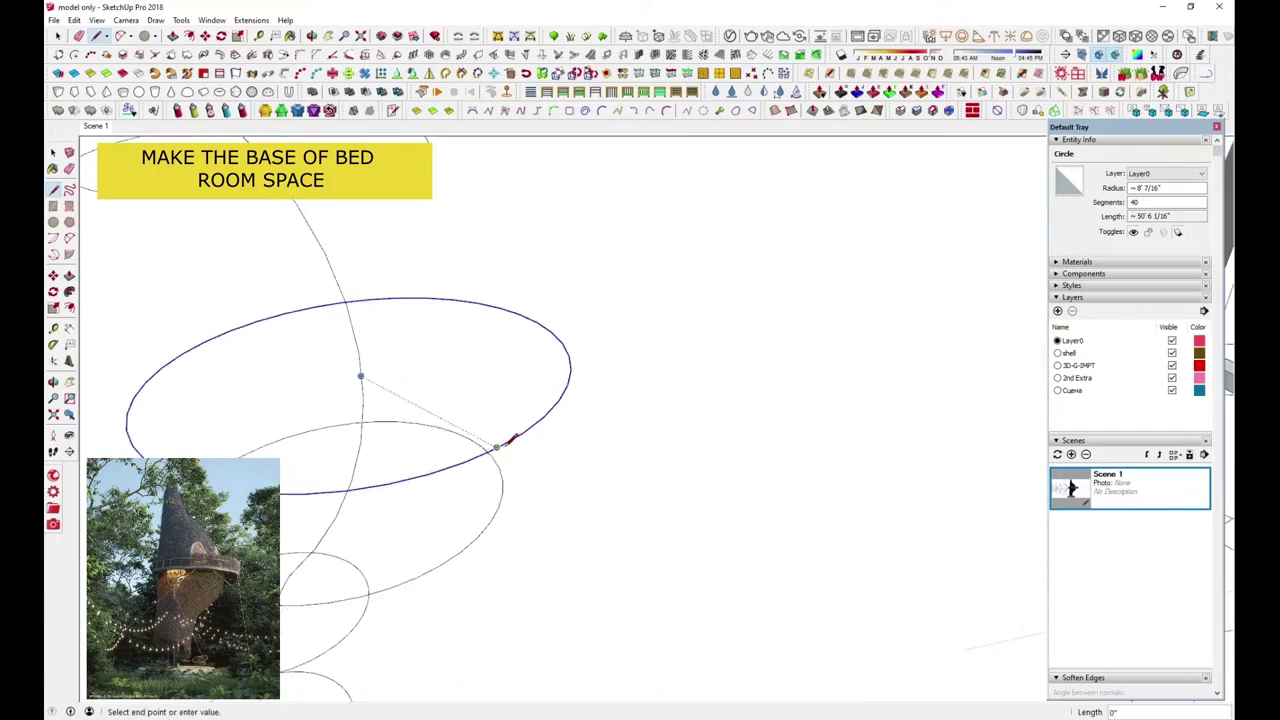
pyautogui.click(512, 438)
pyautogui.scroll(-3, 410, 452)
pyautogui.moveTo(408, 448); pyautogui.dragTo(400, 380, button='middle')
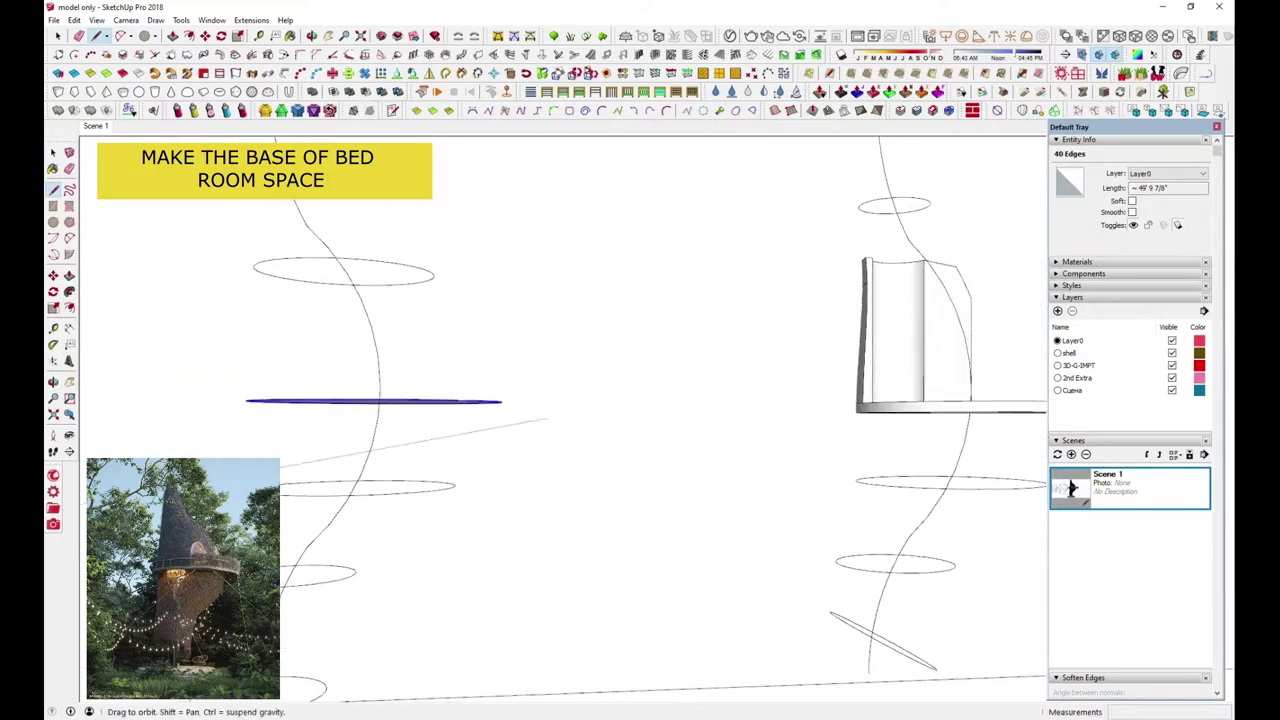
# Push/pull the circle face about 9 11/16" into a thick disc and orbit to check.
pyautogui.click(172, 36)
pyautogui.moveTo(443, 403); pyautogui.dragTo(442, 418)
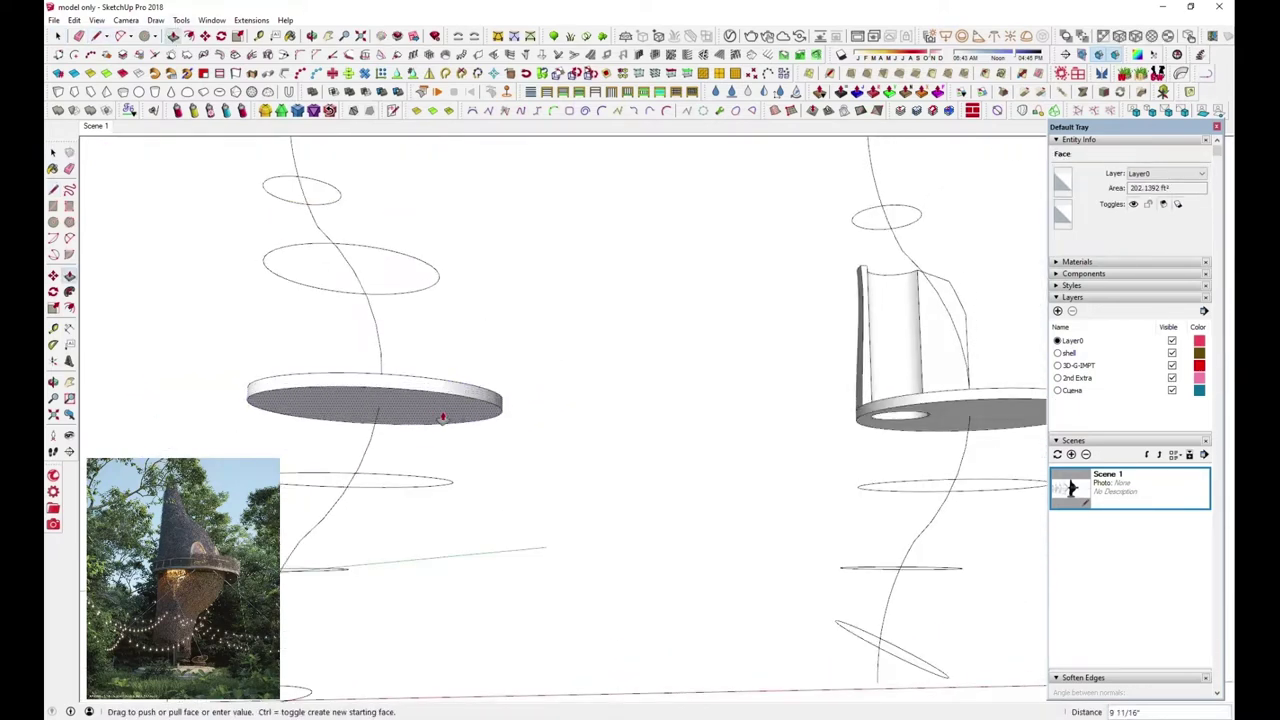
pyautogui.moveTo(443, 418); pyautogui.dragTo(429, 534, button='middle')
pyautogui.scroll(-2, 660, 471)
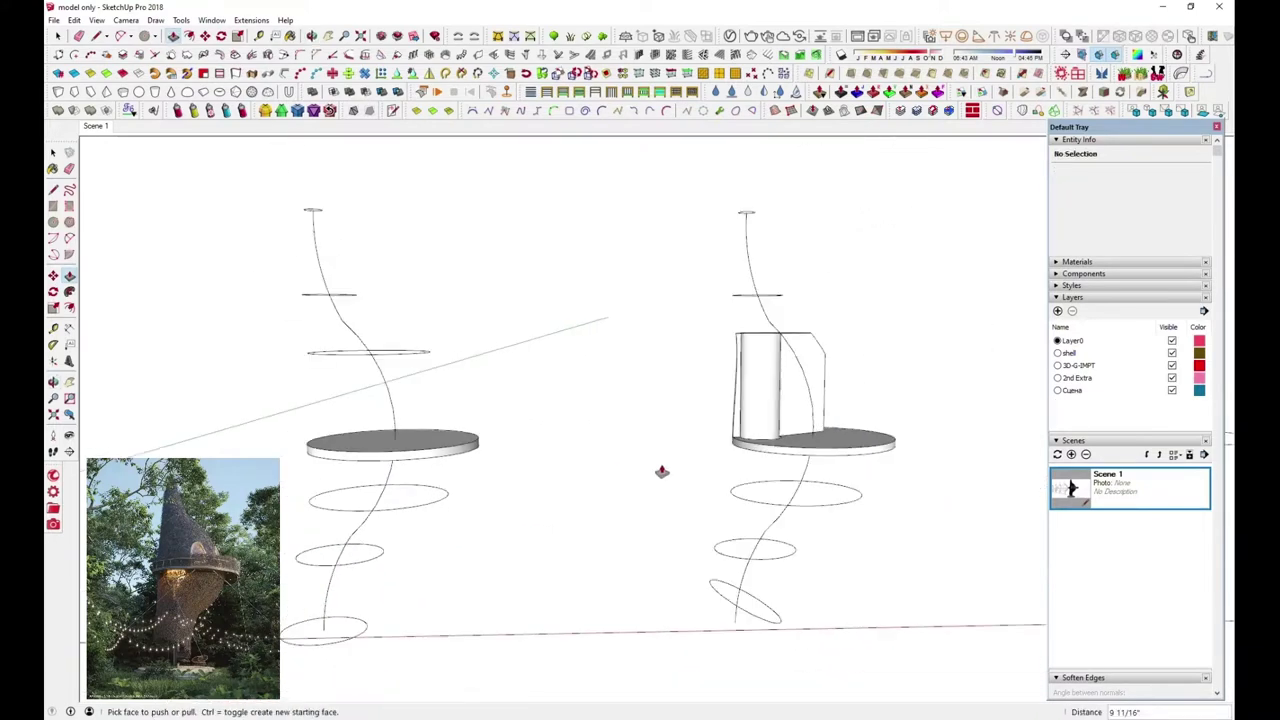
pyautogui.scroll(3, 860, 415)
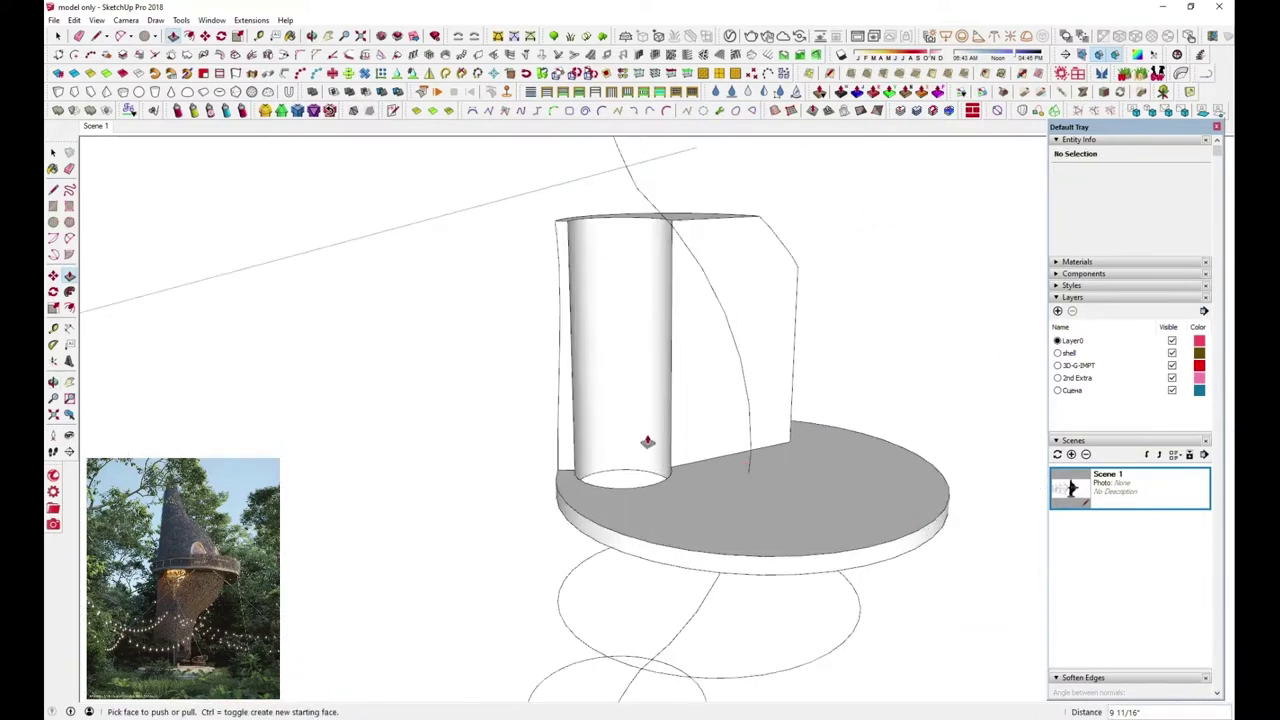
pyautogui.scroll(-2, 486, 437)
pyautogui.moveTo(486, 437)
pyautogui.mouseDown(button='middle')
pyautogui.moveTo(737, 537)
pyautogui.moveTo(957, 503)
pyautogui.moveTo(633, 480)
pyautogui.moveTo(378, 379)
pyautogui.moveTo(371, 486)
pyautogui.moveTo(400, 429)
pyautogui.mouseUp(button='middle')
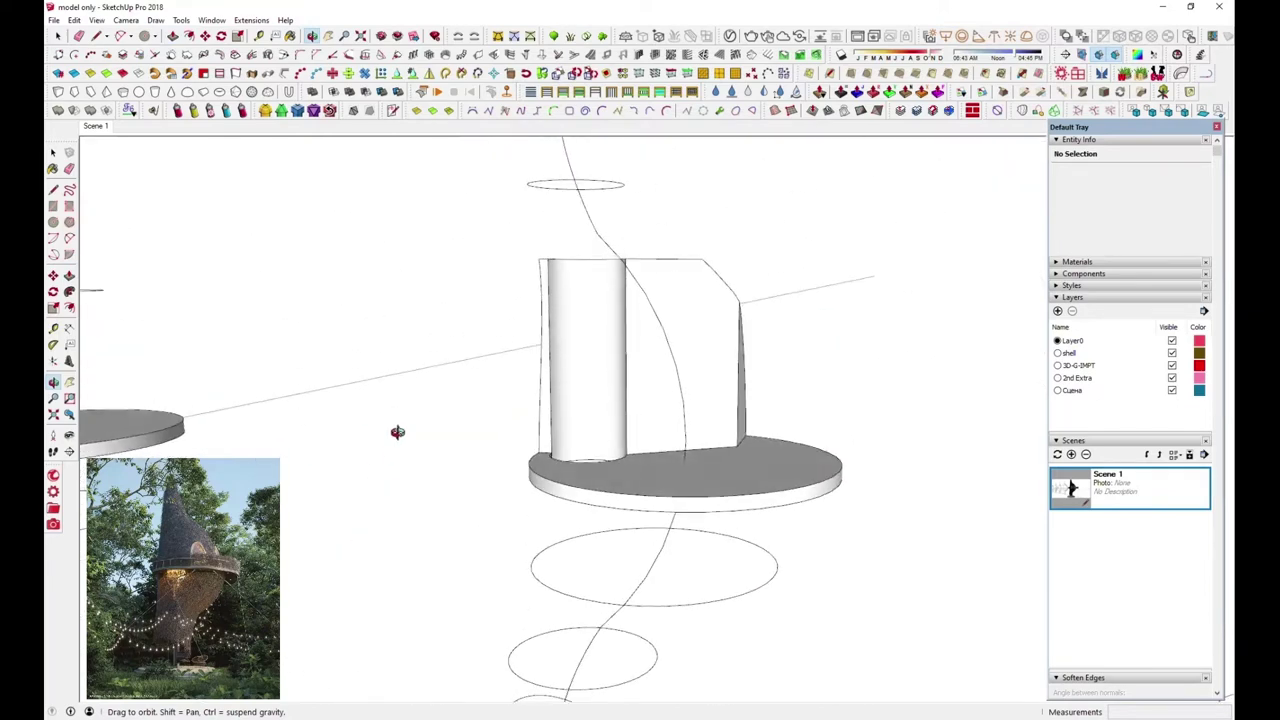
pyautogui.click(59, 36)
pyautogui.scroll(-2, 600, 400)
pyautogui.moveTo(600, 400)
pyautogui.mouseDown(button='middle')
pyautogui.moveTo(560, 380)
pyautogui.moveTo(571, 360)
pyautogui.moveTo(696, 411)
pyautogui.mouseUp(button='middle')
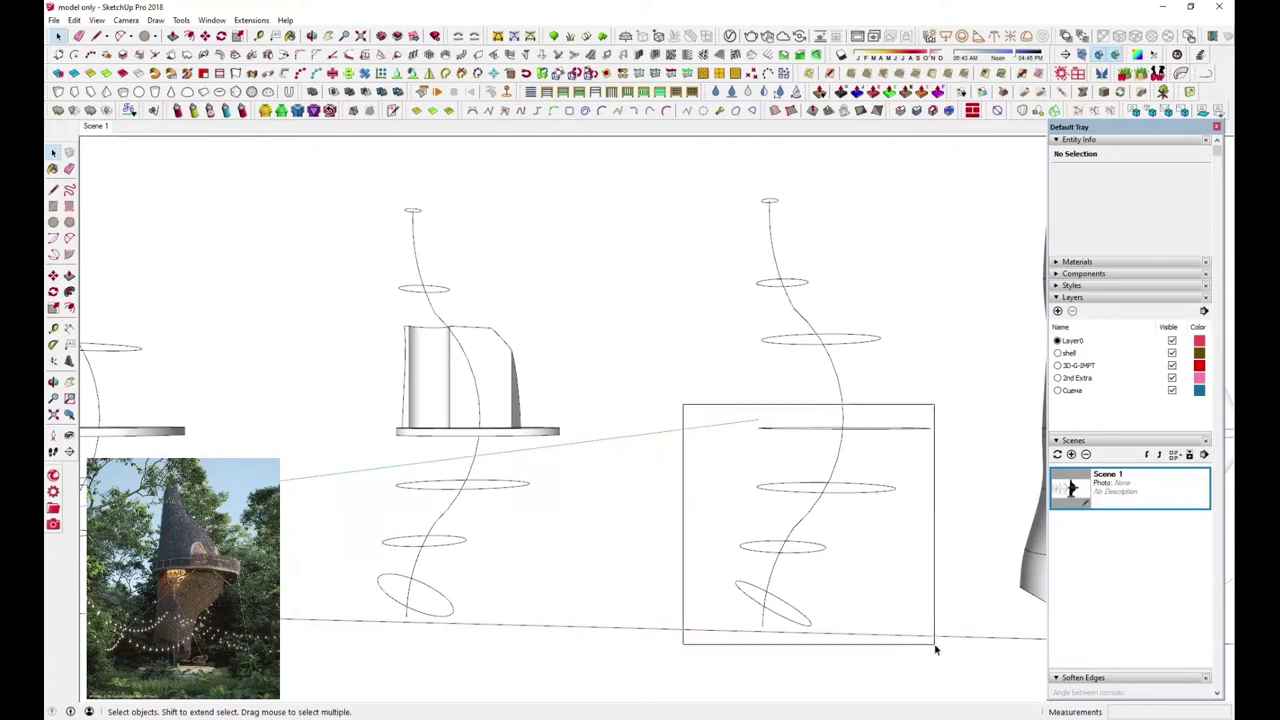
# Loft the right column's lower circles with Curviloft Loft by Spline as vertical lines only.
pyautogui.moveTo(729, 474); pyautogui.dragTo(960, 652)
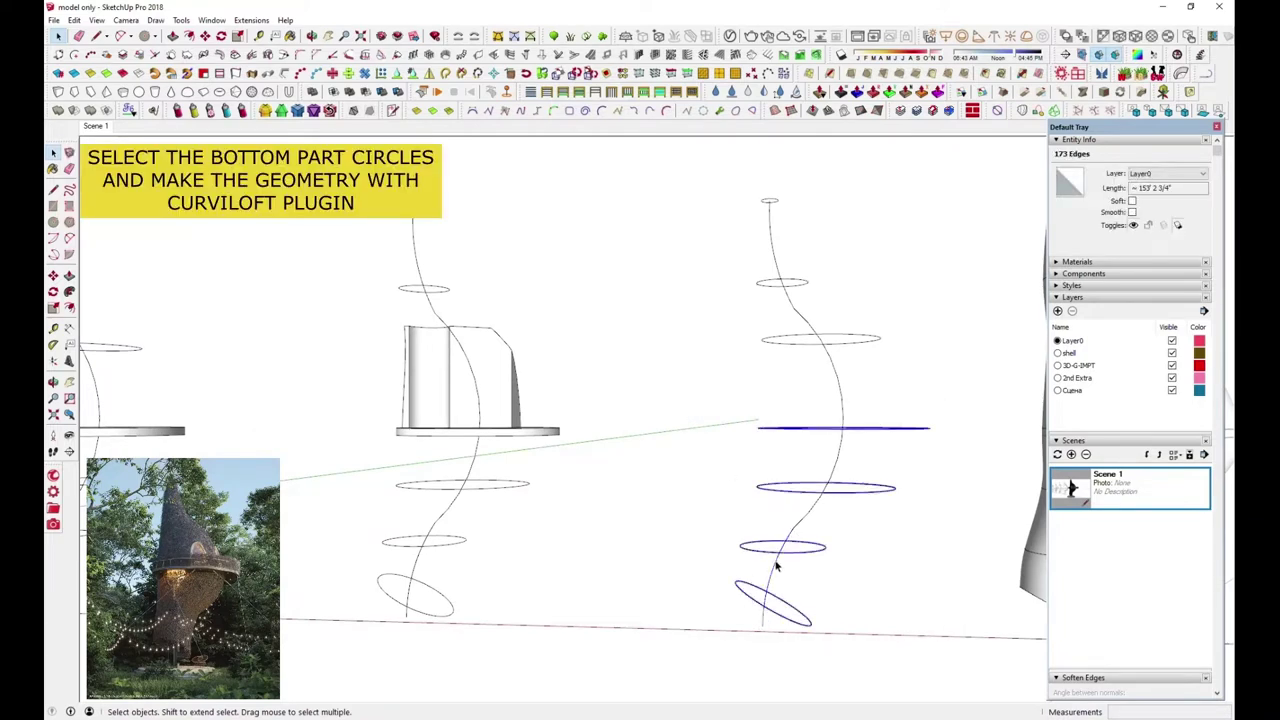
pyautogui.click(1025, 113)
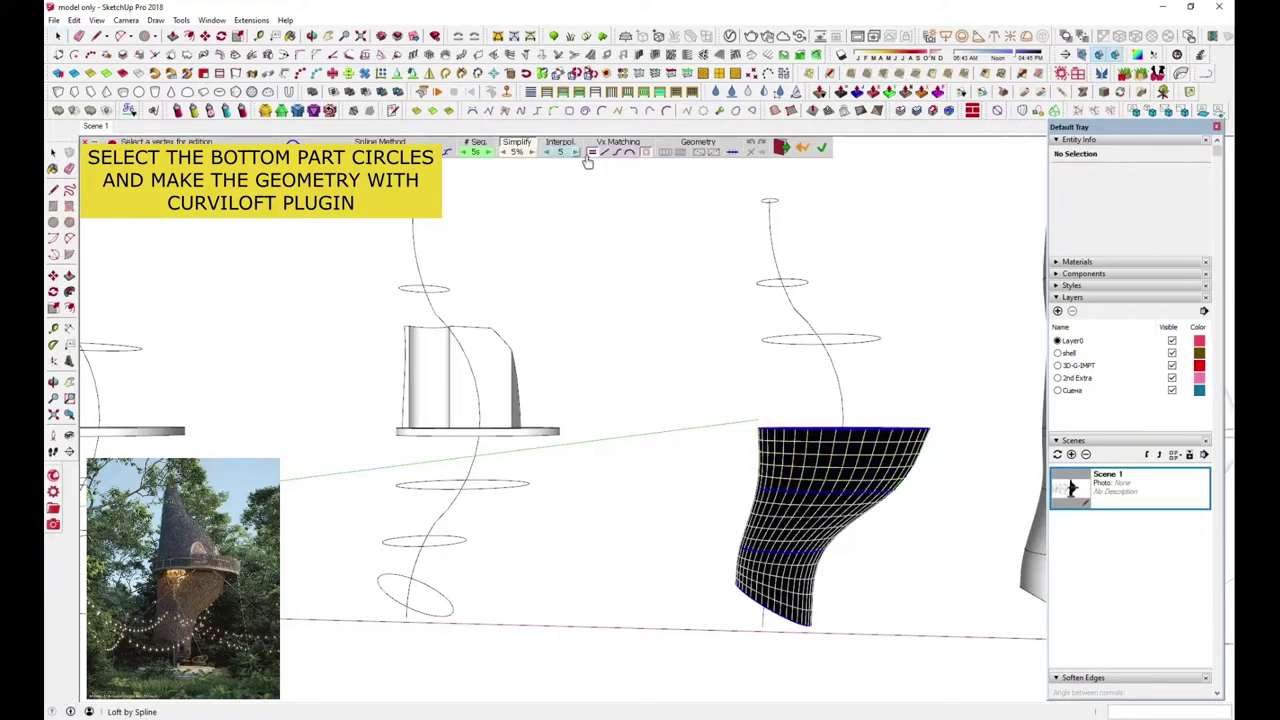
pyautogui.click(666, 158)
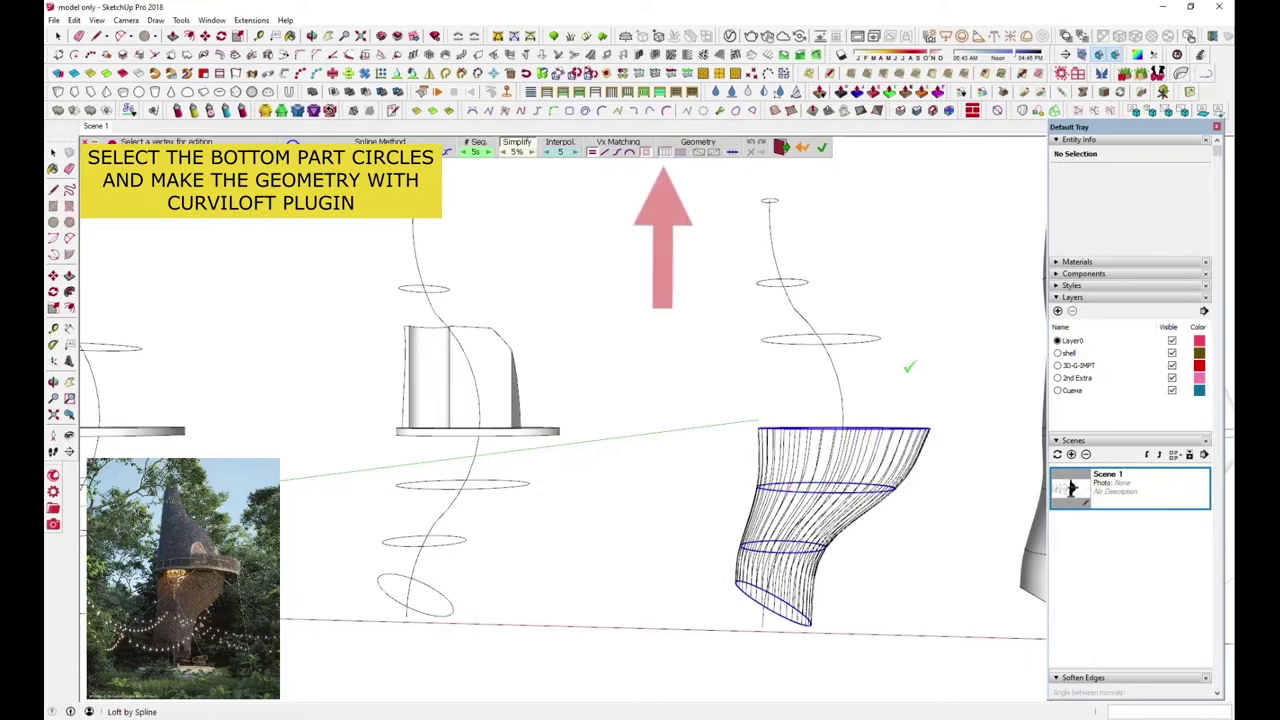
pyautogui.click(907, 360)
pyautogui.moveTo(691, 380)
pyautogui.keyDown('shift'); pyautogui.mouseDown(button='middle')
pyautogui.moveTo(523, 339)
pyautogui.moveTo(580, 437)
pyautogui.mouseUp(button='middle'); pyautogui.keyUp('shift')
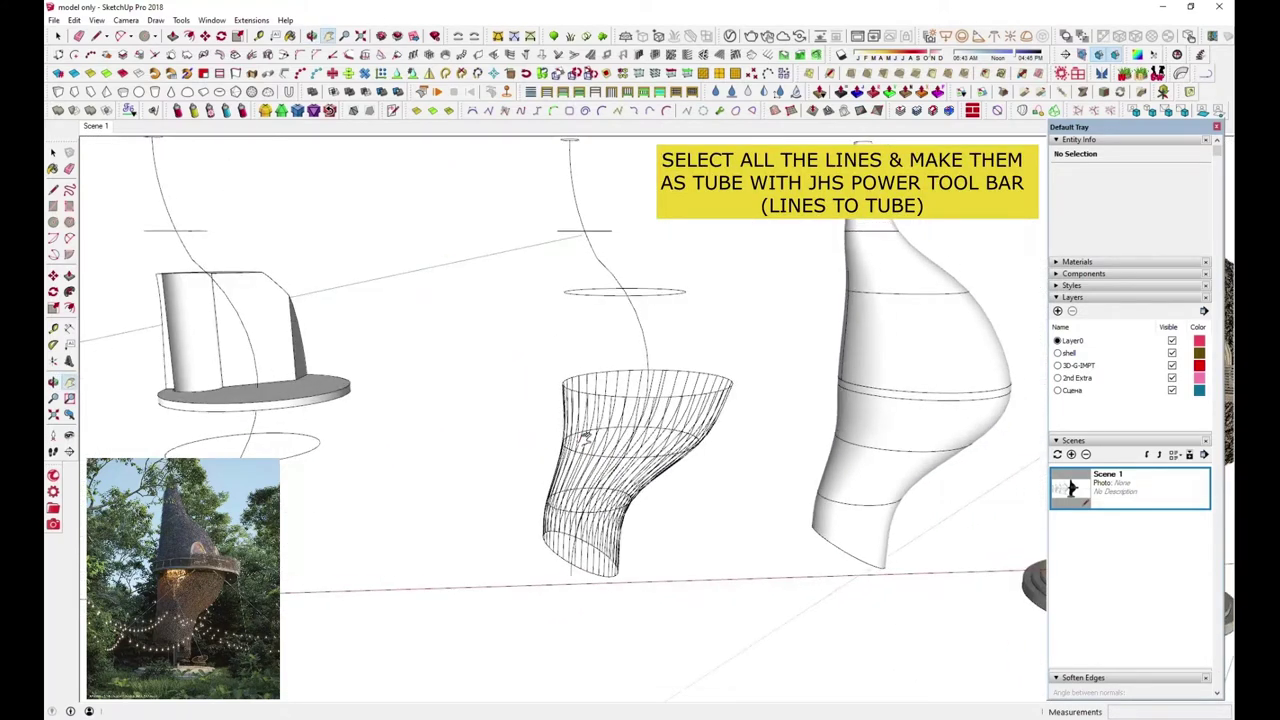
# Convert every line in the loft group into tubes with JHS Lines to Tube, diameter 2, precision 10.
pyautogui.scroll(3, 583, 437)
pyautogui.press('space')
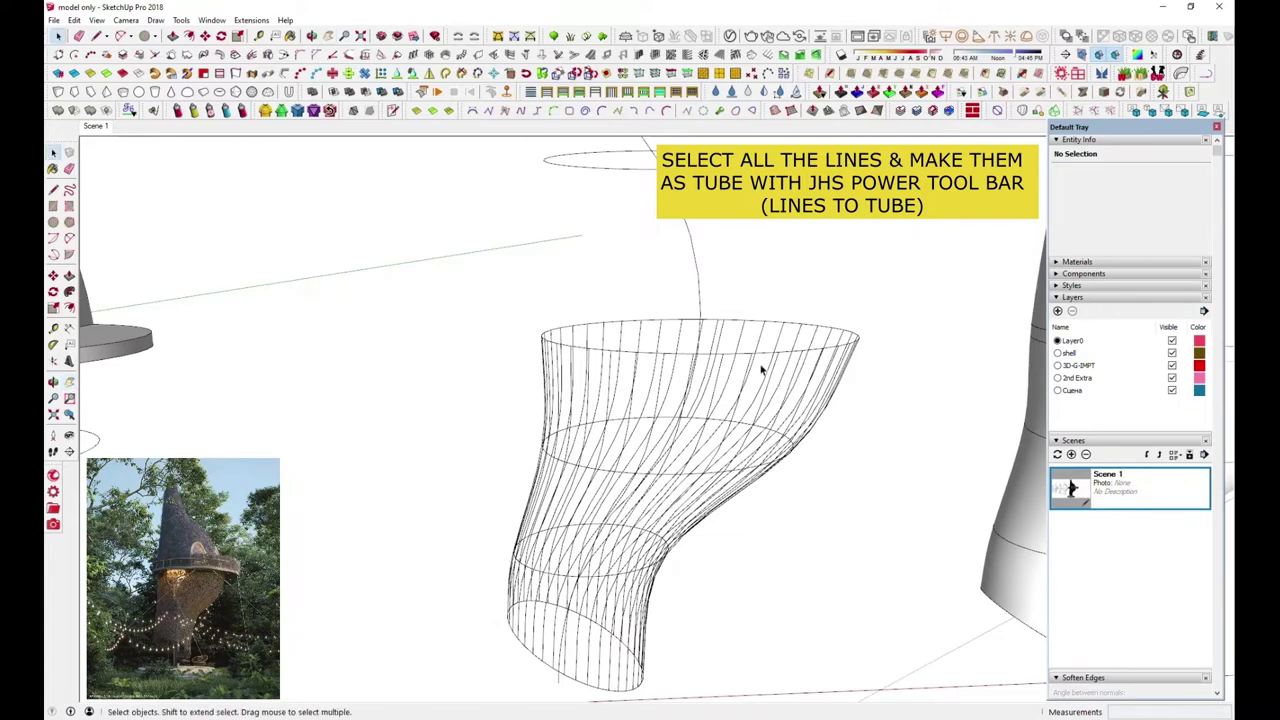
pyautogui.doubleClick(771, 378)
pyautogui.click(769, 374)
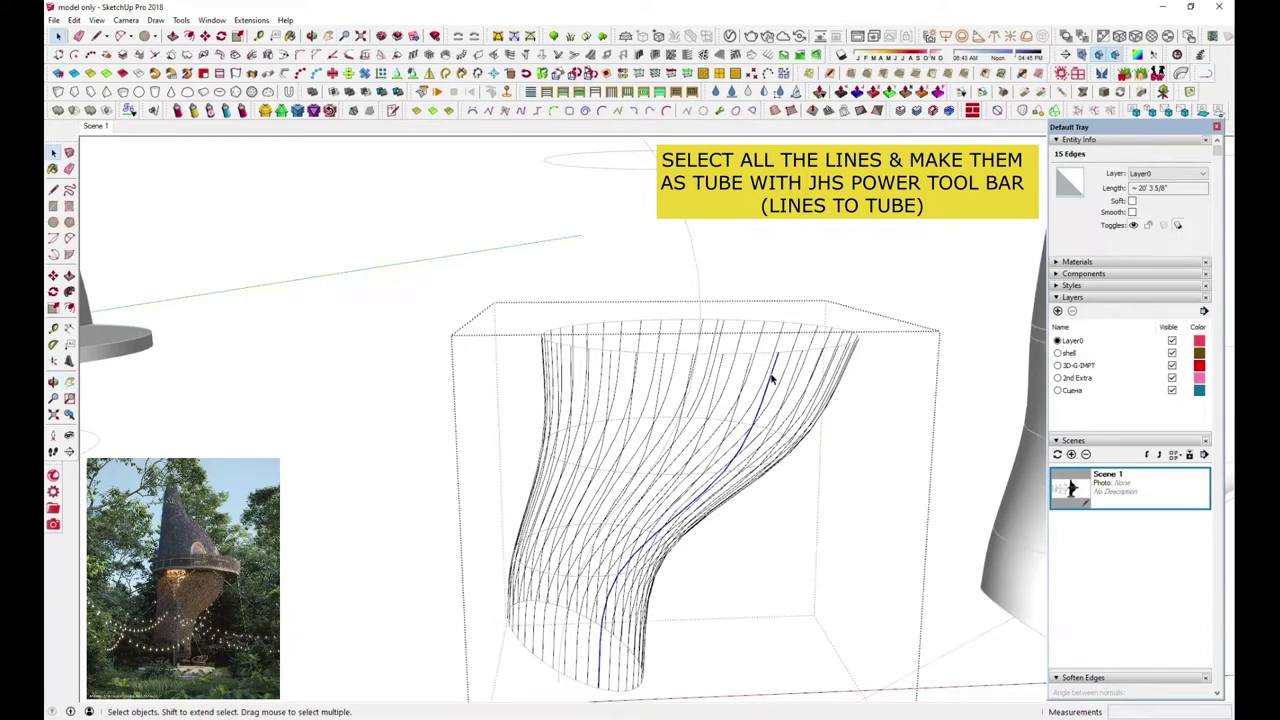
pyautogui.moveTo(420, 265); pyautogui.dragTo(912, 706)
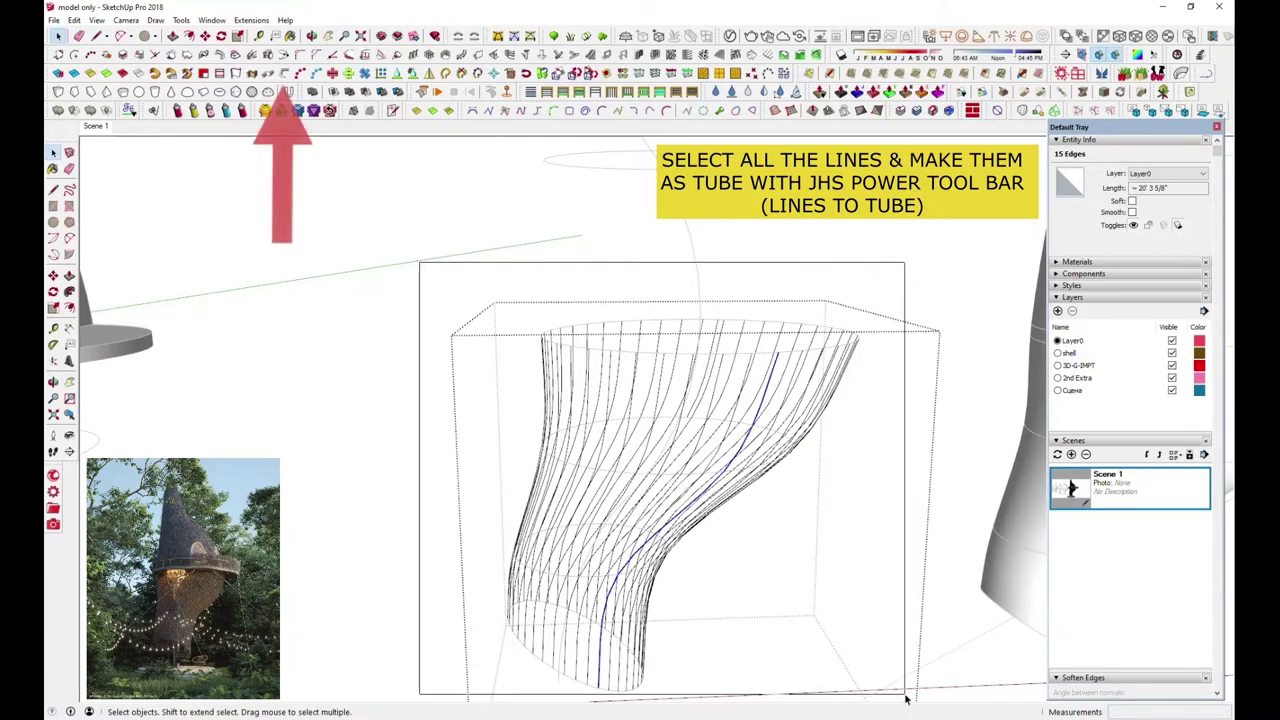
pyautogui.click(286, 75)
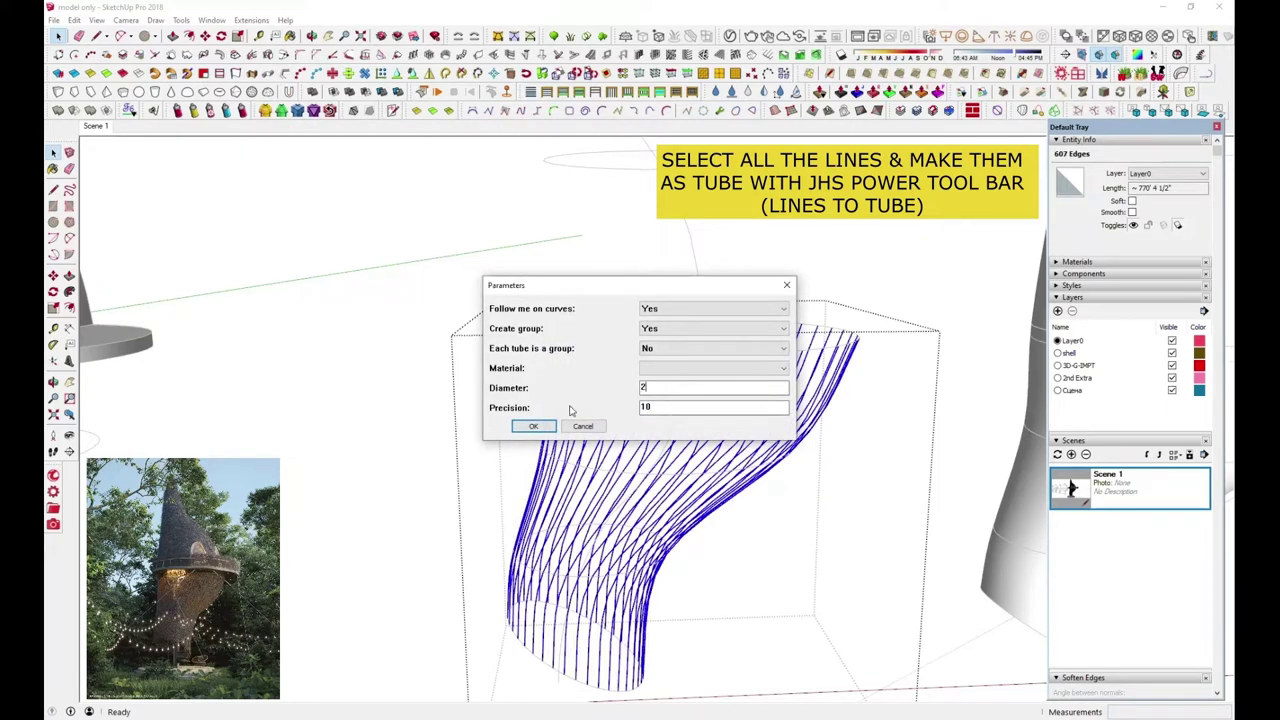
pyautogui.click(535, 426)
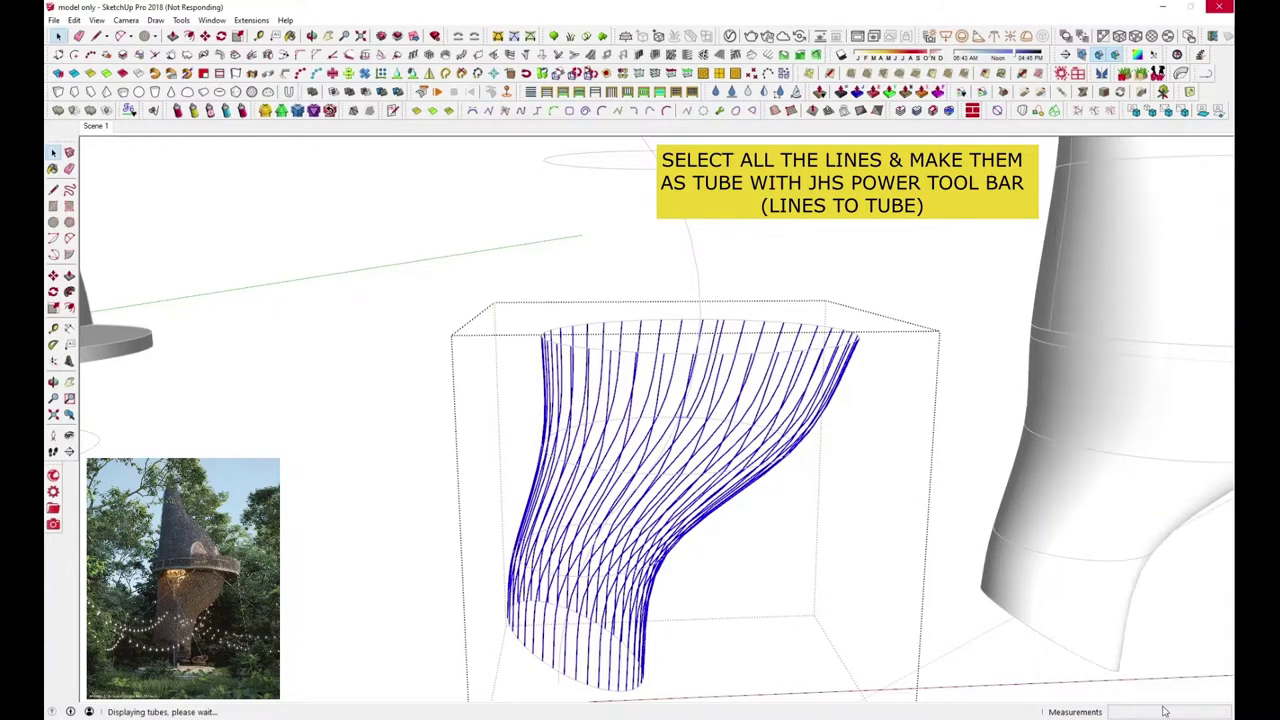
pyautogui.moveTo(751, 537); pyautogui.dragTo(724, 496, button='middle')
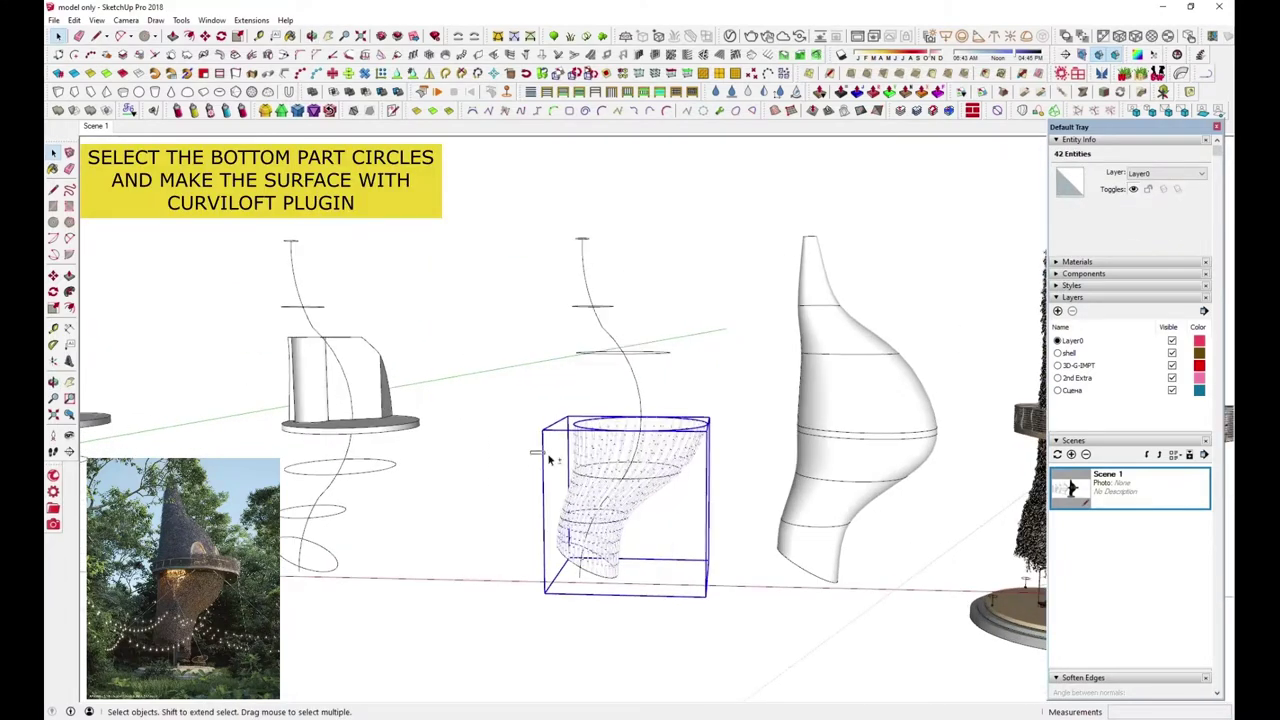
# Loft only the basket's bottom circles with Curviloft Loft by Spline.
pyautogui.keyDown('shift'); pyautogui.moveTo(690, 496); pyautogui.dragTo(686, 499); pyautogui.keyUp('shift')
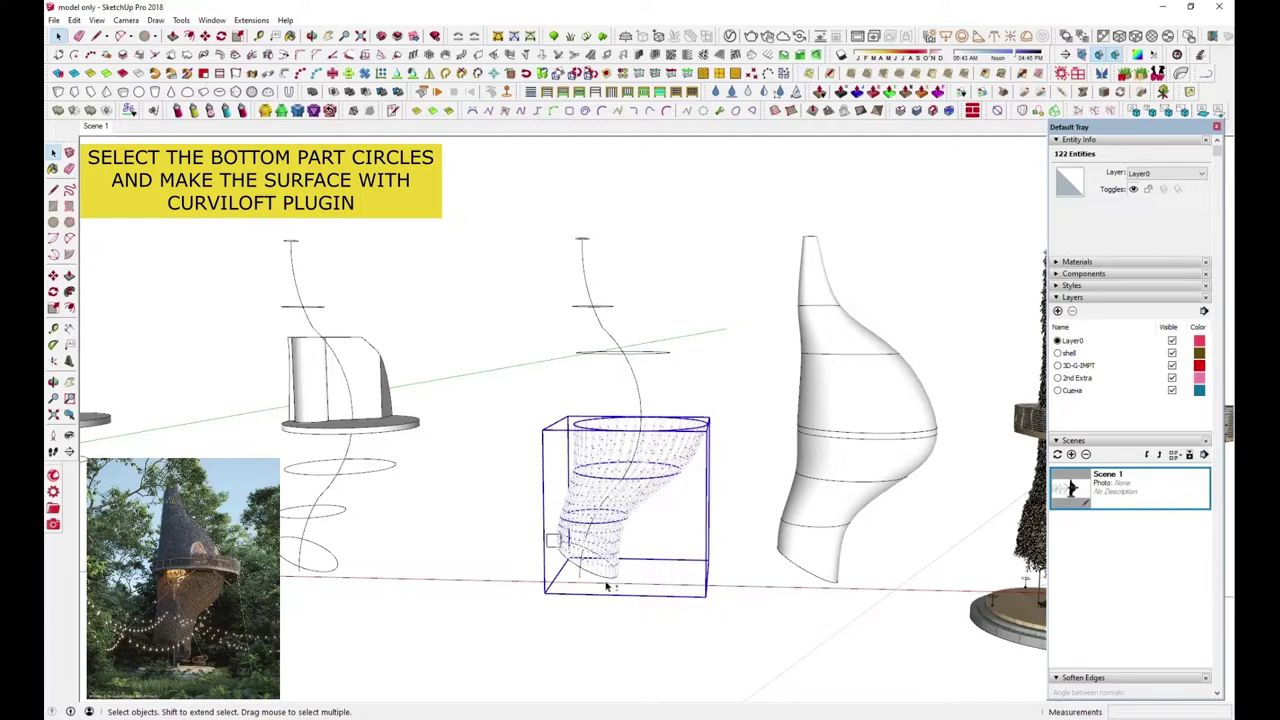
pyautogui.keyDown('shift'); pyautogui.click(632, 513); pyautogui.keyUp('shift')
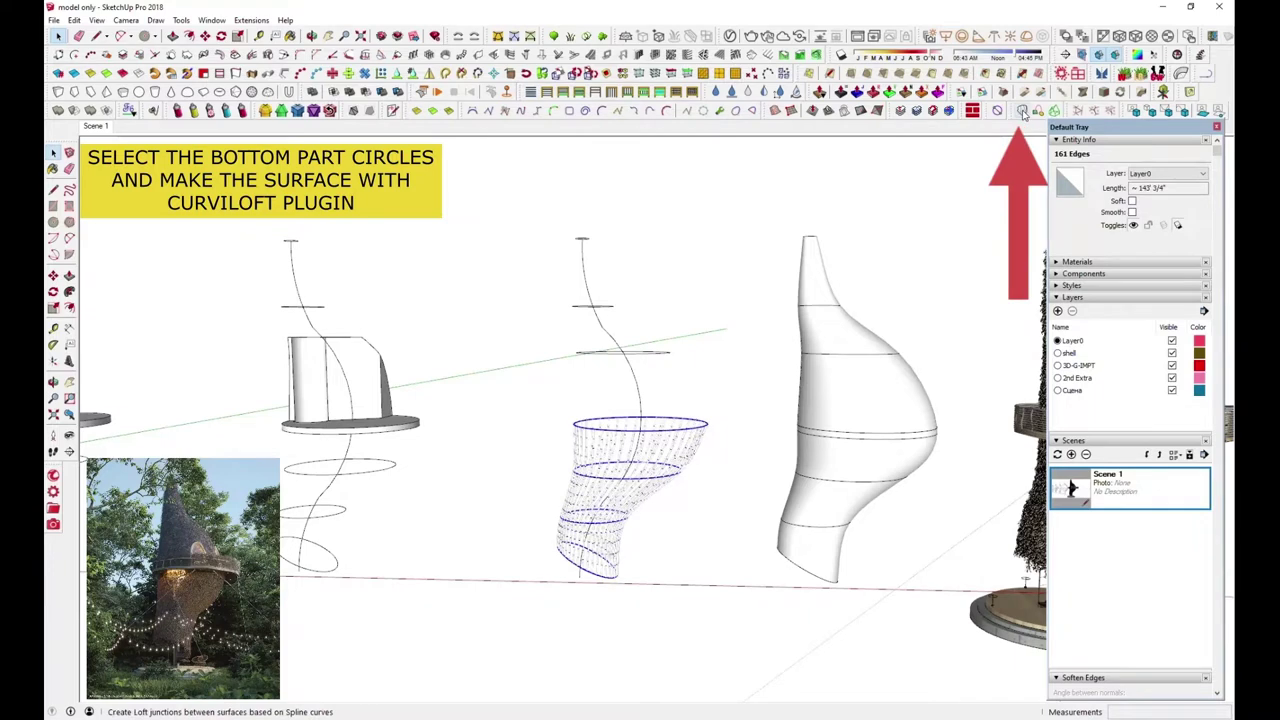
pyautogui.click(1024, 112)
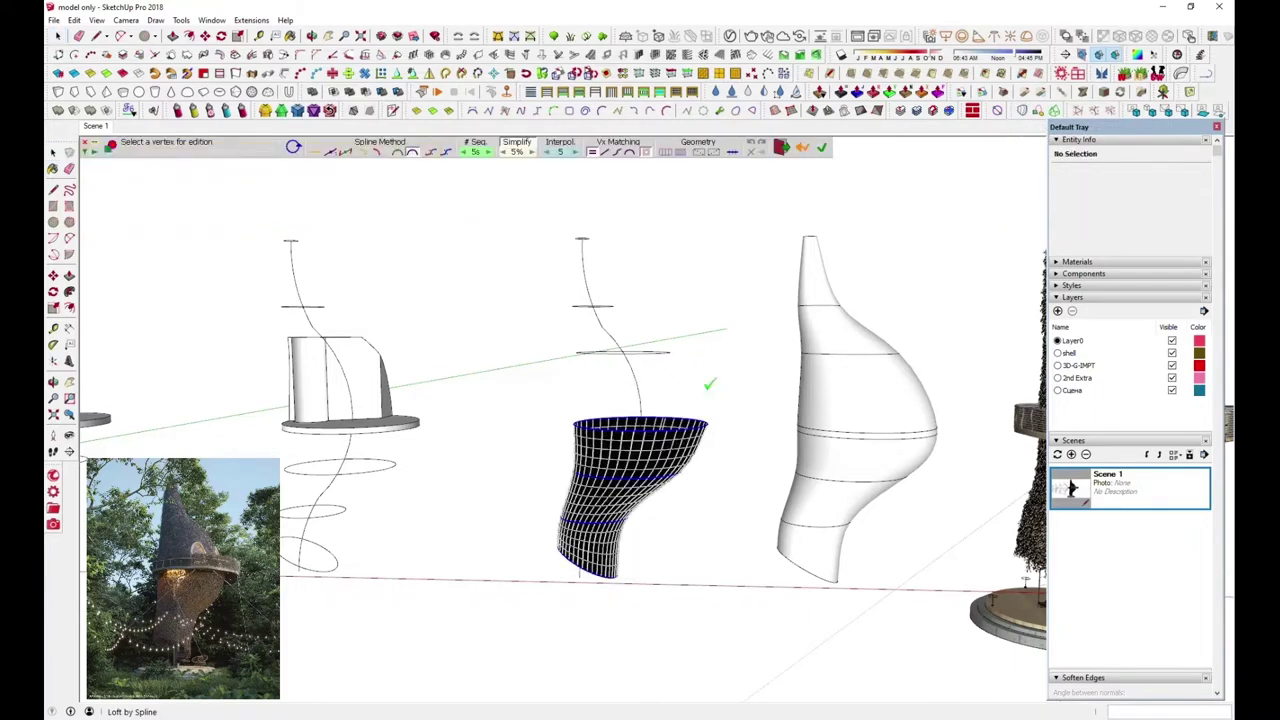
pyautogui.press('Return')
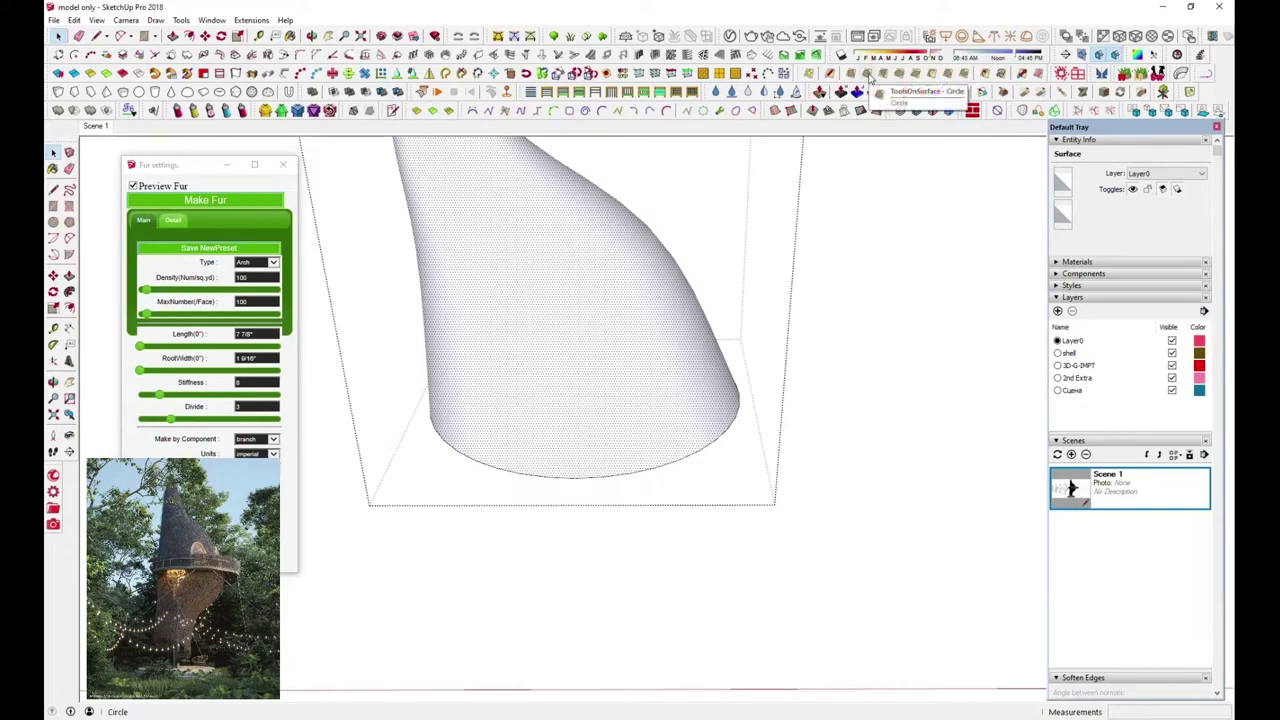
# Draw three ellipses along the top shell's lower edge with the Tools On Surface ellipse.
pyautogui.click(898, 91)
pyautogui.click(574, 477)
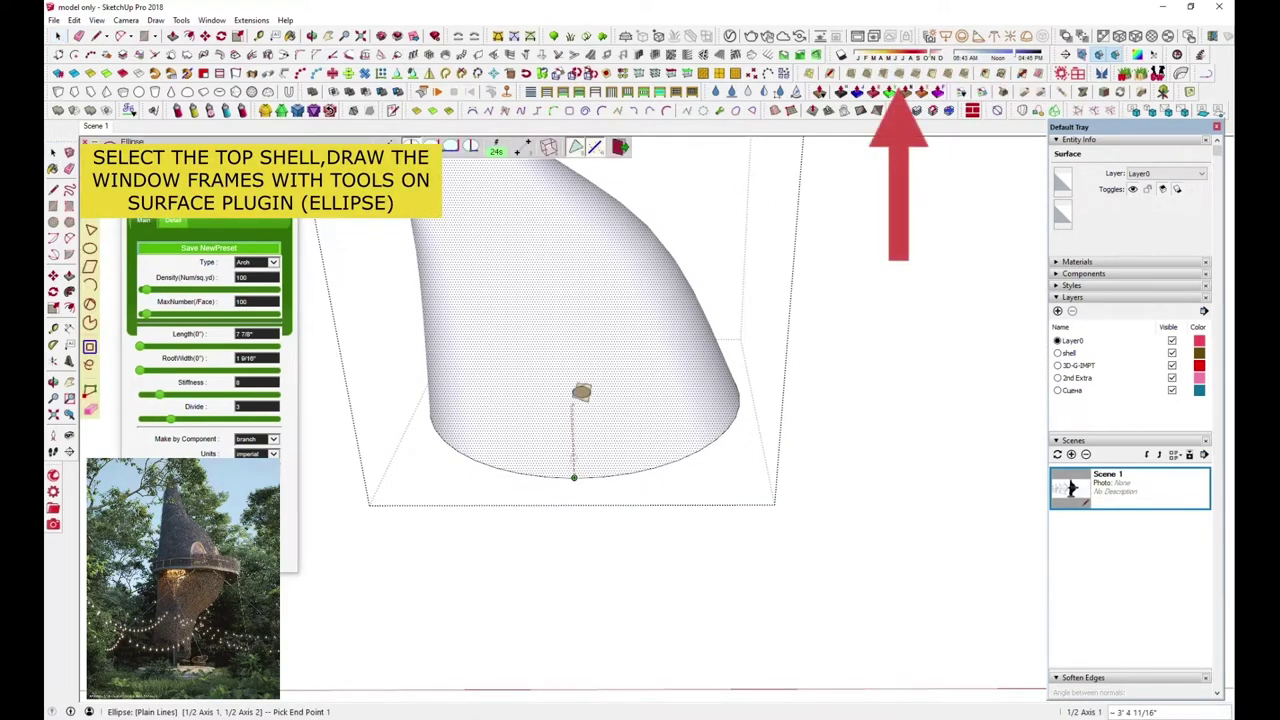
pyautogui.click(575, 396)
pyautogui.click(612, 396)
pyautogui.moveTo(616, 386)
pyautogui.mouseDown(button='middle')
pyautogui.moveTo(500, 449)
pyautogui.moveTo(574, 449)
pyautogui.mouseUp(button='middle')
pyautogui.click(587, 472)
pyautogui.click(586, 389)
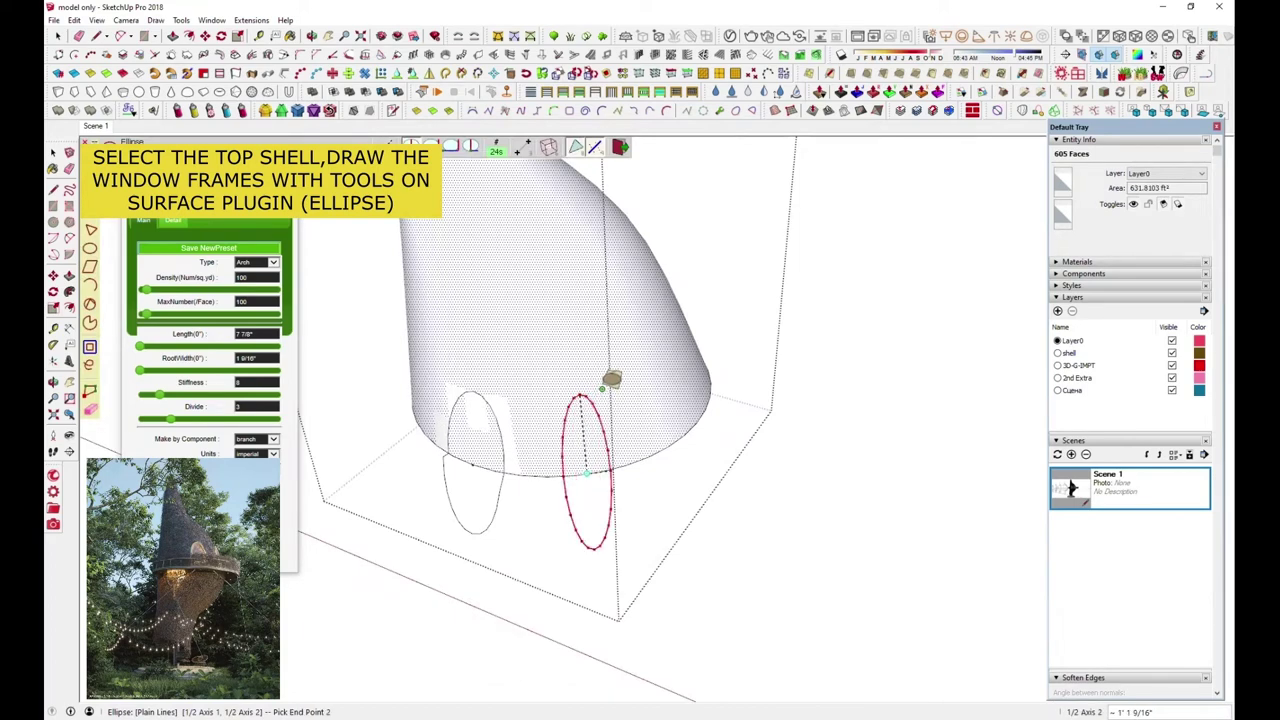
pyautogui.click(611, 381)
pyautogui.moveTo(611, 378)
pyautogui.mouseDown(button='middle')
pyautogui.moveTo(571, 449)
pyautogui.moveTo(586, 419)
pyautogui.mouseUp(button='middle')
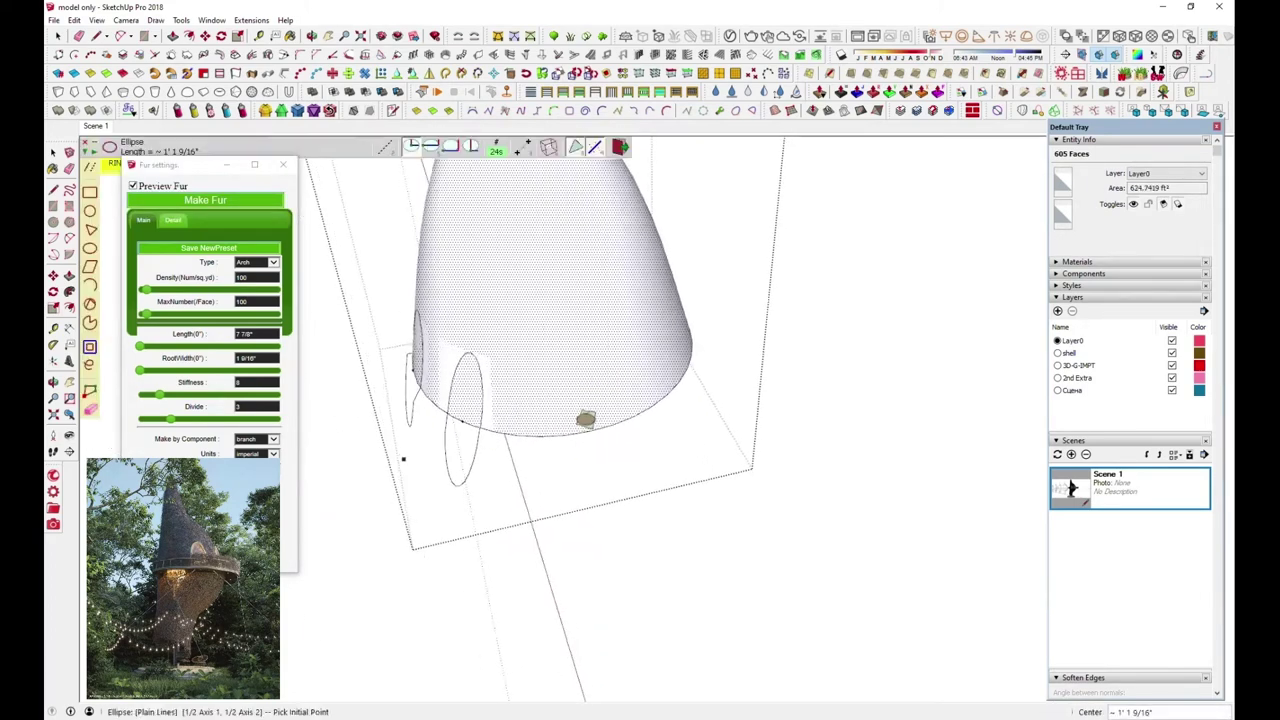
pyautogui.click(568, 281)
pyautogui.click(617, 284)
# Erase the ellipses' lower arcs below the shell, leaving arched outlines.
pyautogui.moveTo(480, 451); pyautogui.dragTo(703, 407, button='middle')
pyautogui.press('e')
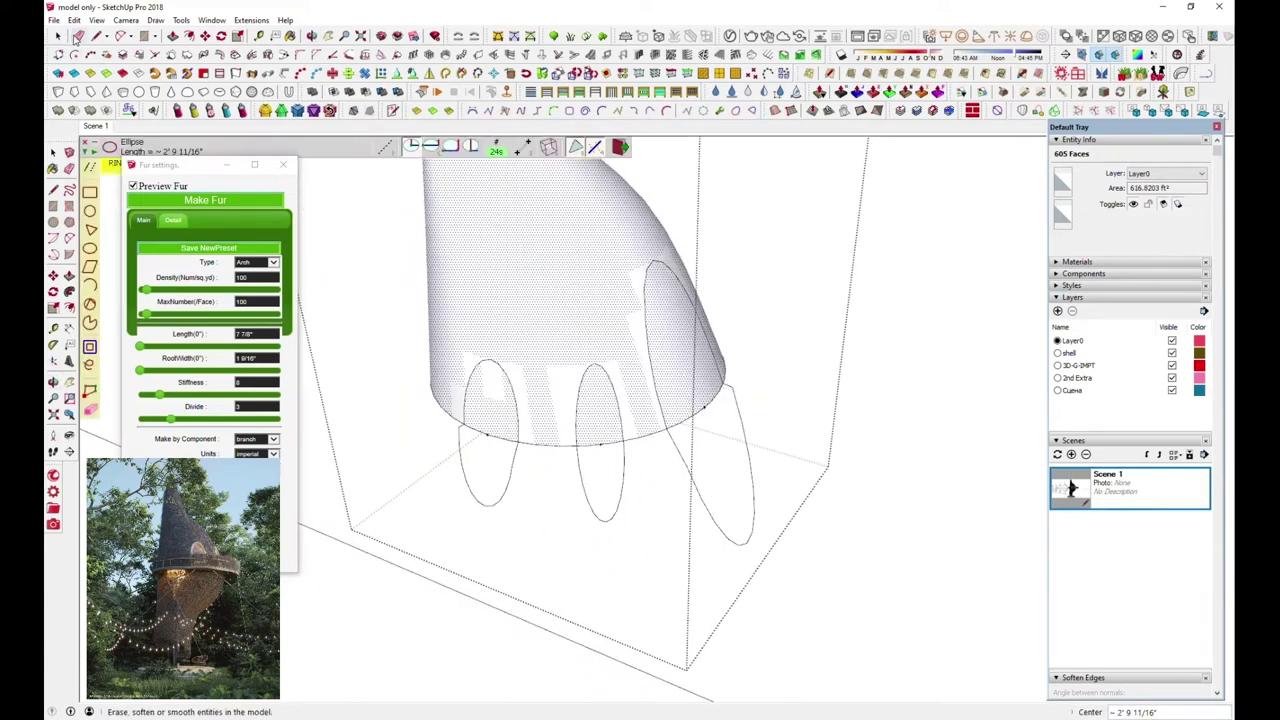
pyautogui.moveTo(486, 471); pyautogui.dragTo(576, 483, button='middle')
pyautogui.moveTo(576, 483)
pyautogui.mouseDown()
pyautogui.moveTo(680, 486)
pyautogui.moveTo(806, 449)
pyautogui.mouseUp()
pyautogui.moveTo(806, 449); pyautogui.dragTo(607, 306, button='middle')
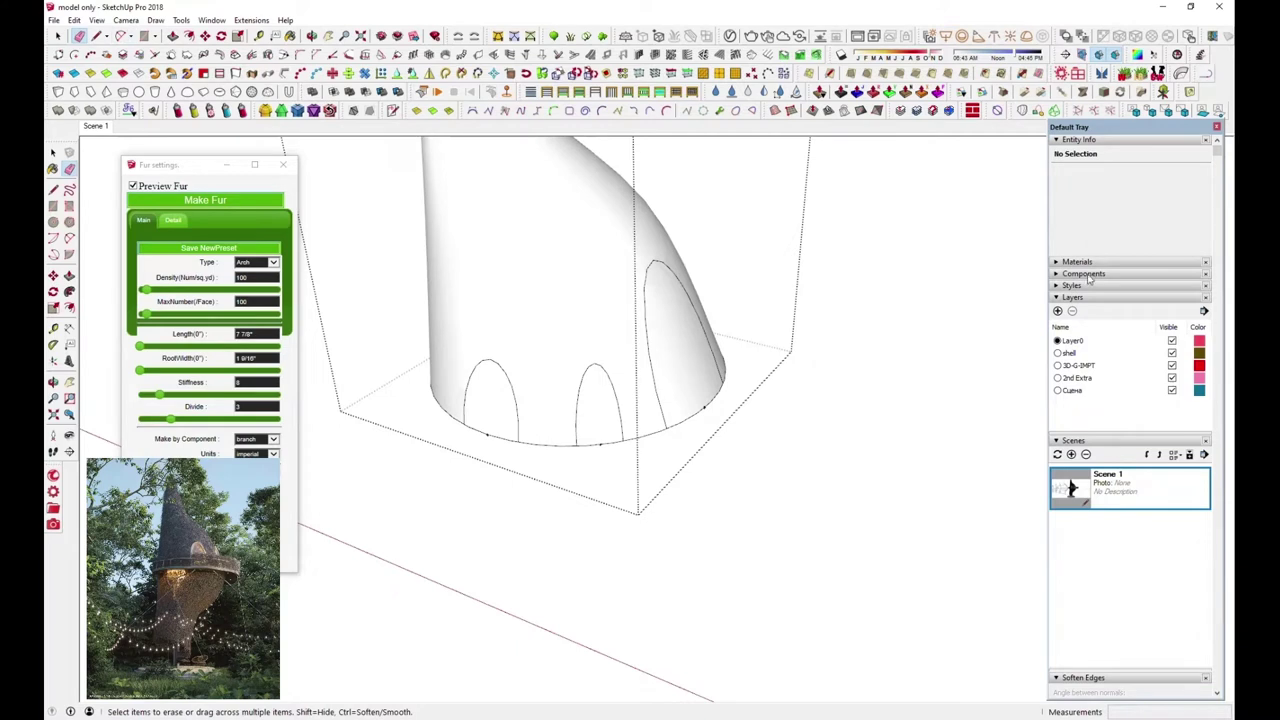
# Paint the three arched windows with Translucent Glass Gray from Glass and Mirrors.
pyautogui.click(1078, 262)
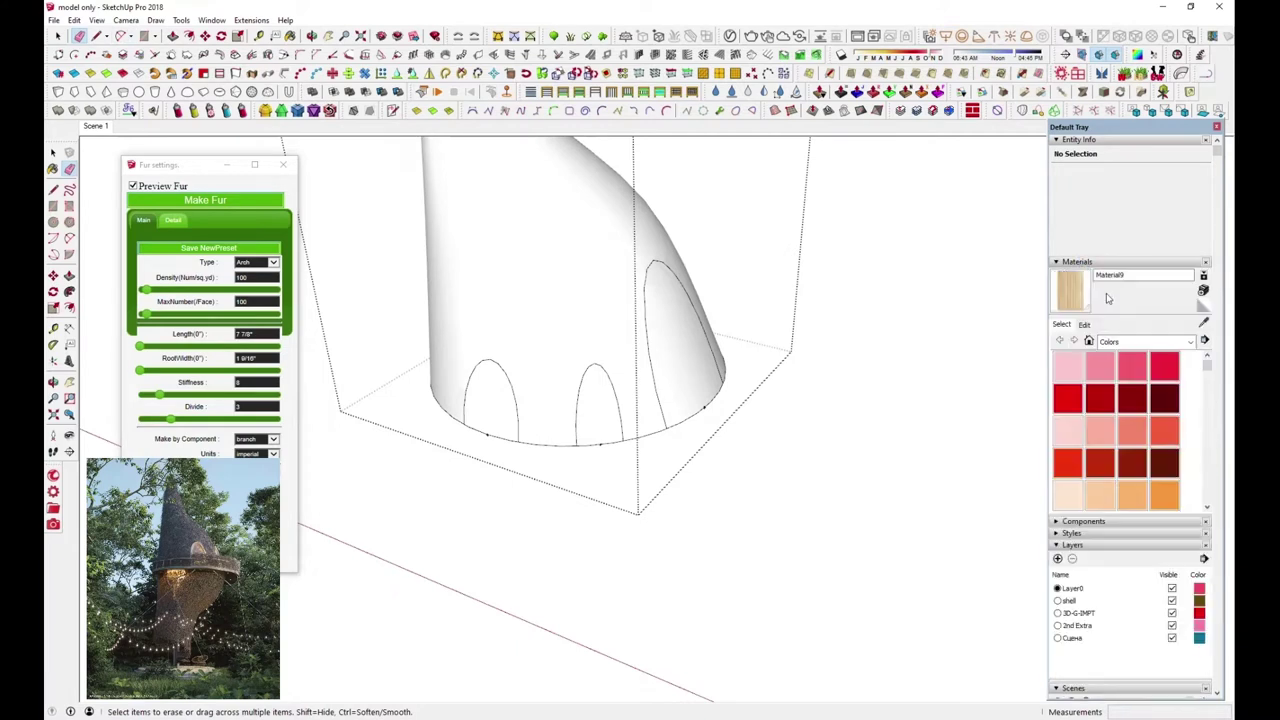
pyautogui.click(1122, 344)
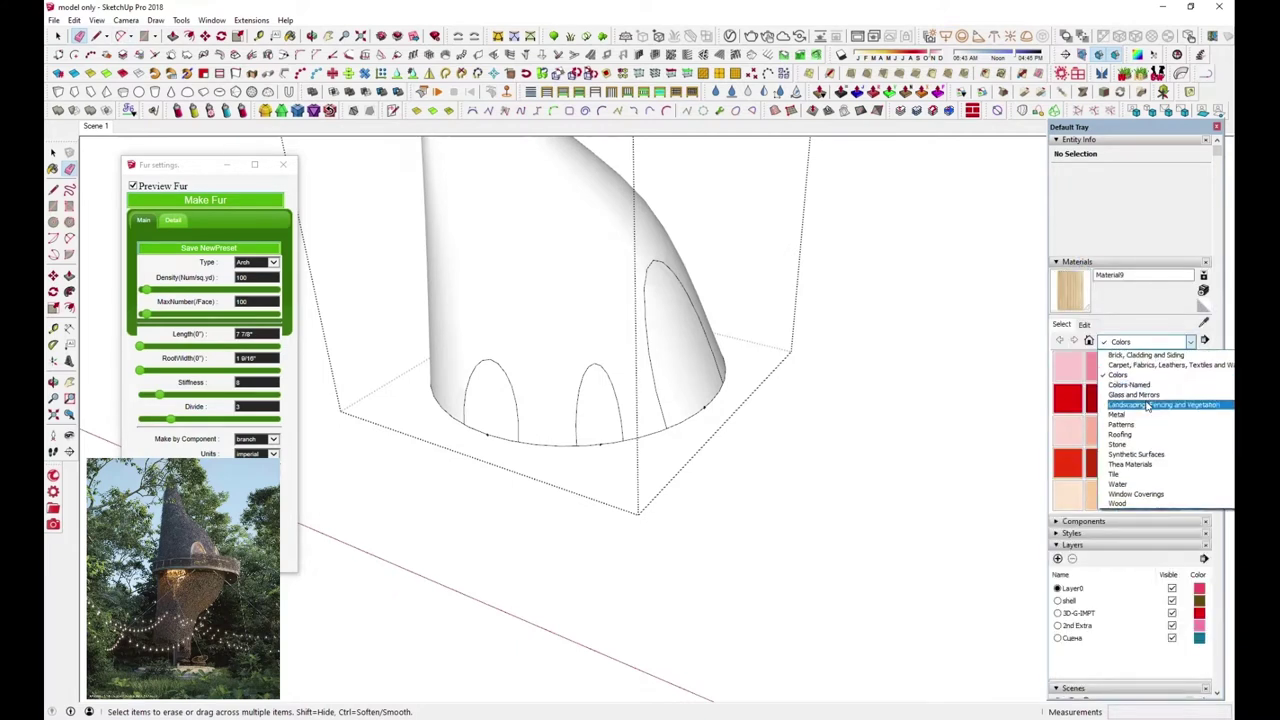
pyautogui.click(1134, 395)
pyautogui.click(1132, 400)
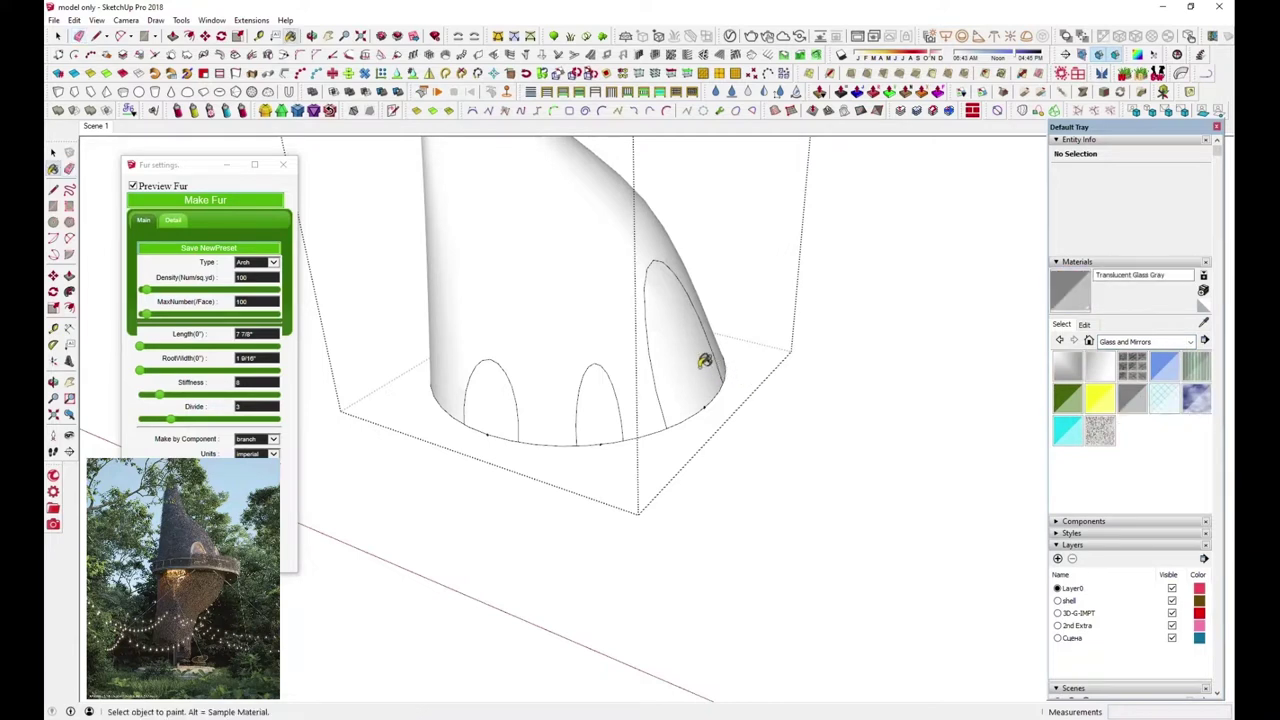
pyautogui.click(705, 368)
pyautogui.click(600, 405)
pyautogui.click(505, 405)
pyautogui.click(58, 37)
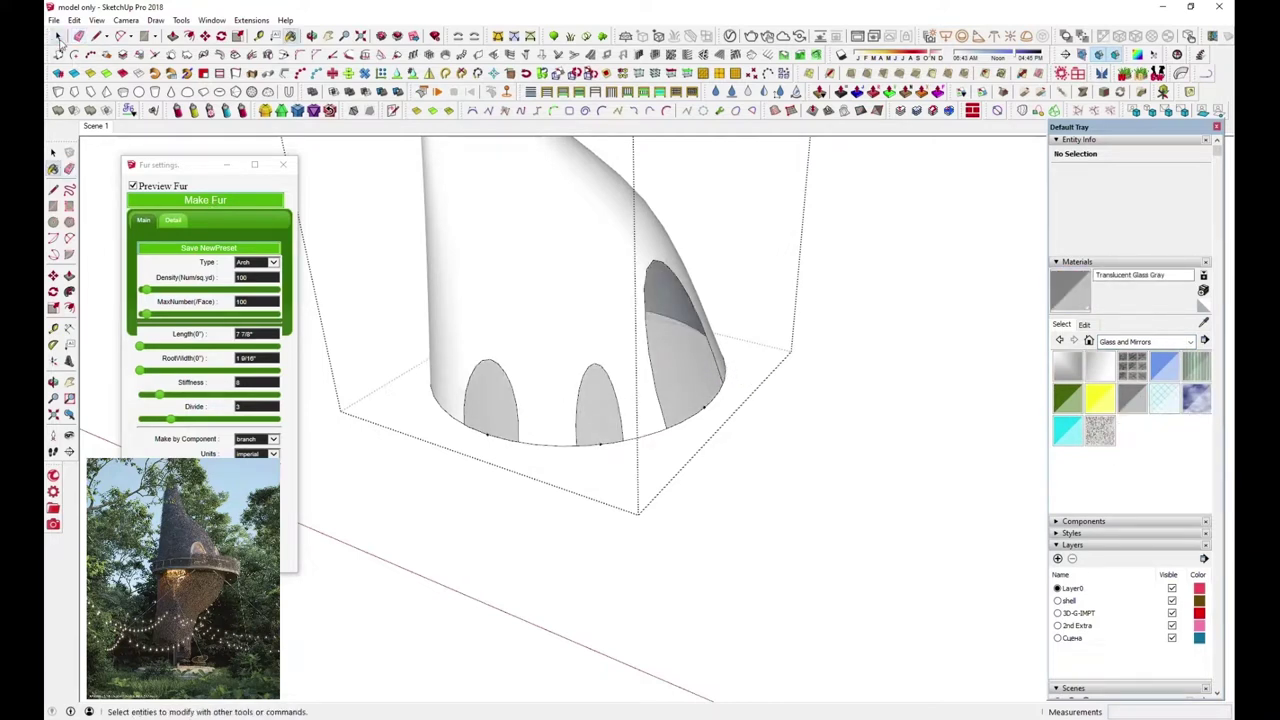
pyautogui.click(472, 398)
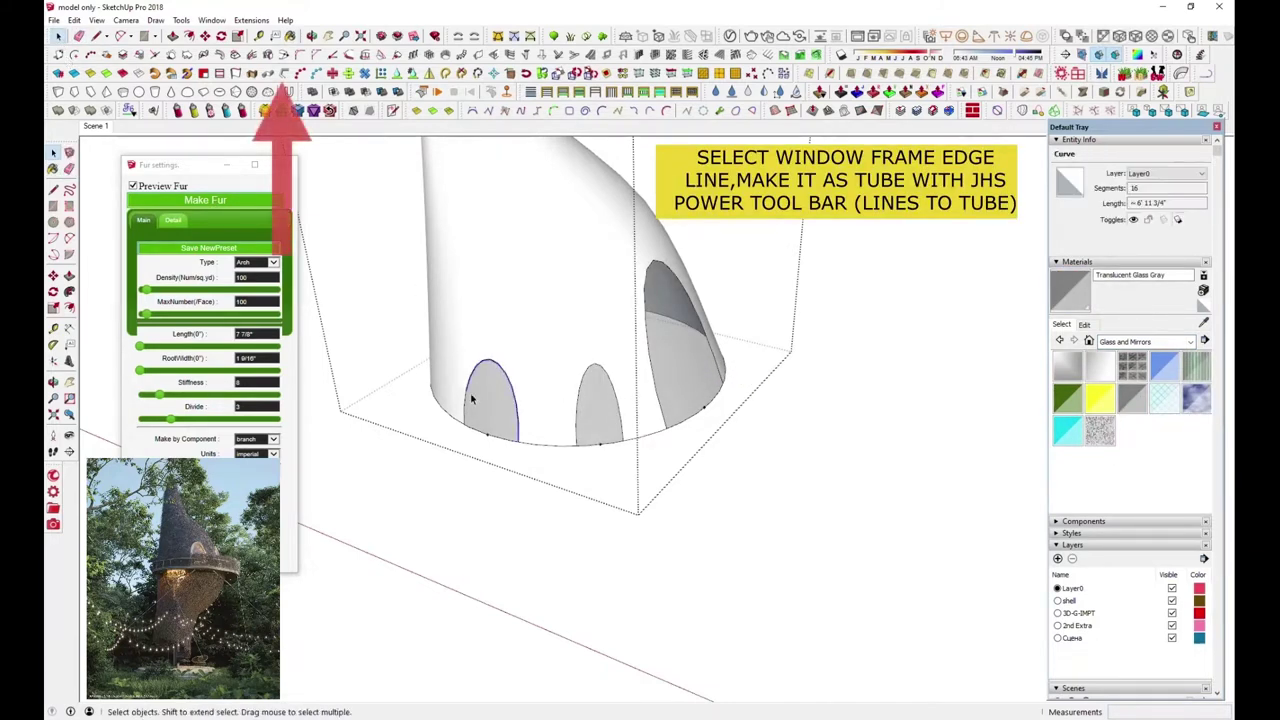
# Turn the selected frame edges and the middle window arch into 2-inch tubes.
pyautogui.scroll(2, 464, 405)
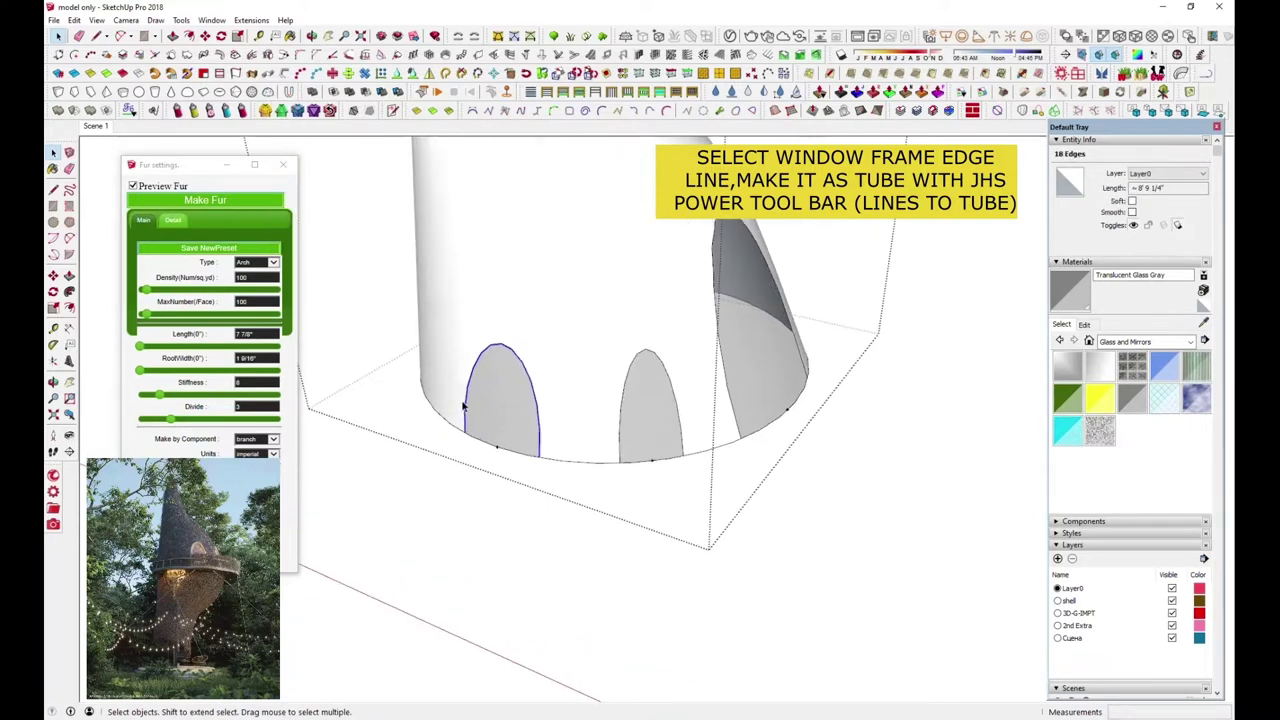
pyautogui.click(285, 75)
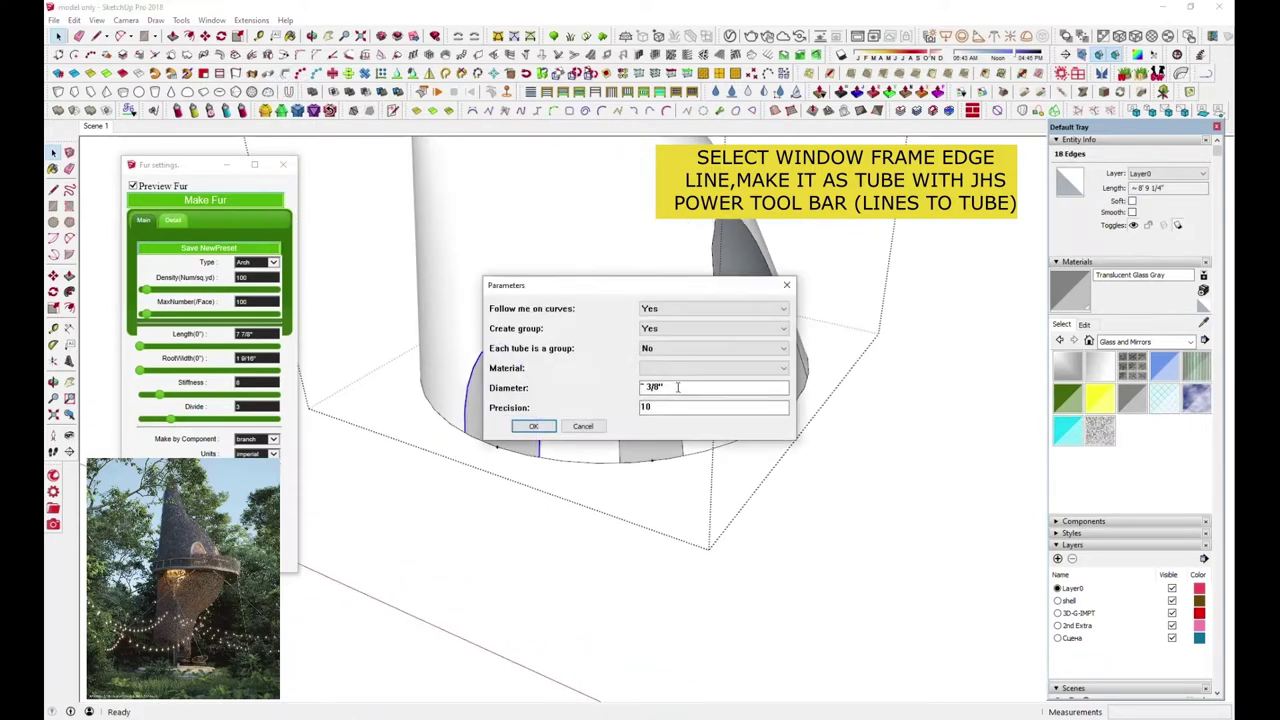
pyautogui.click(533, 426)
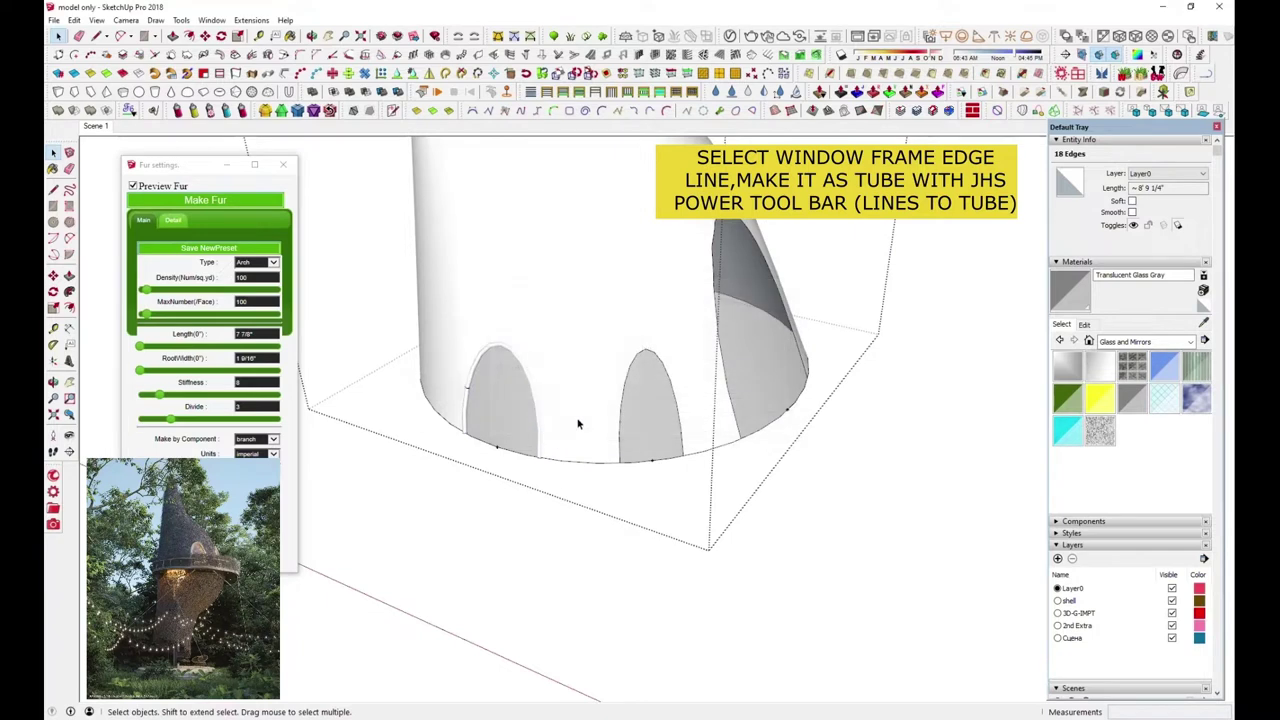
pyautogui.scroll(1, 646, 355)
pyautogui.scroll(1, 648, 356)
pyautogui.click(650, 355)
pyautogui.keyDown('shift'); pyautogui.click(632, 360); pyautogui.keyUp('shift')
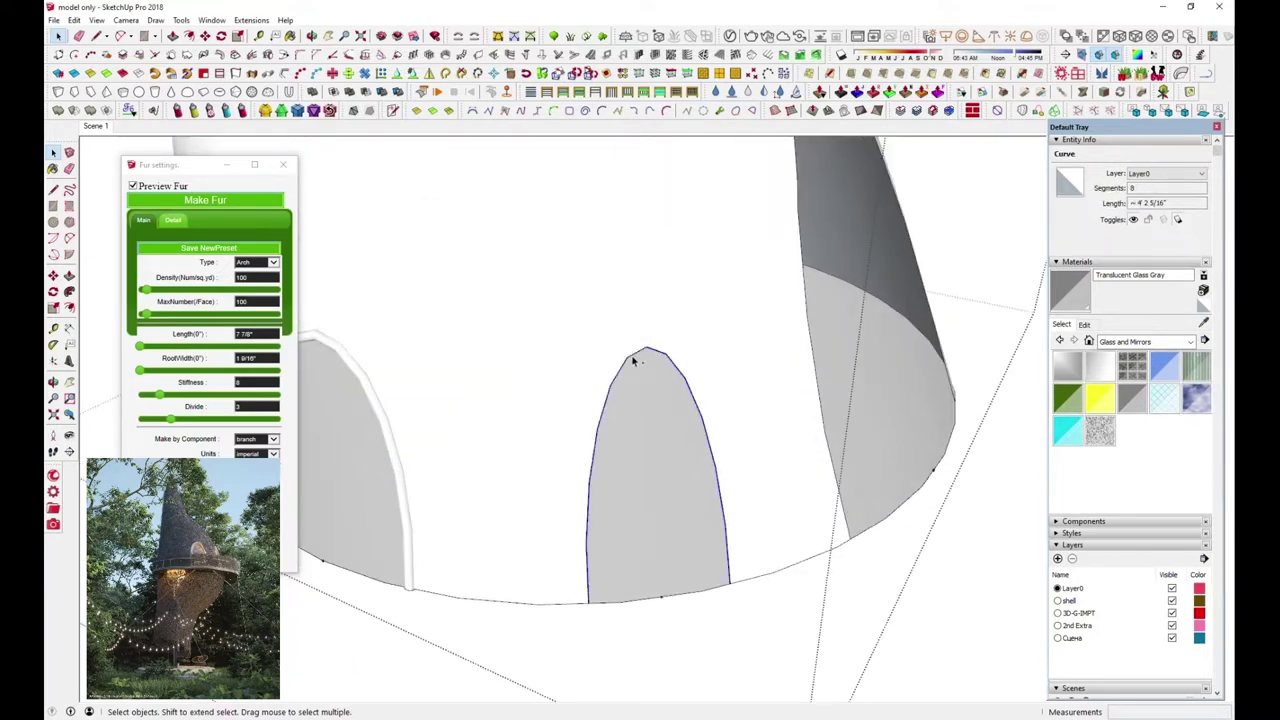
pyautogui.click(289, 77)
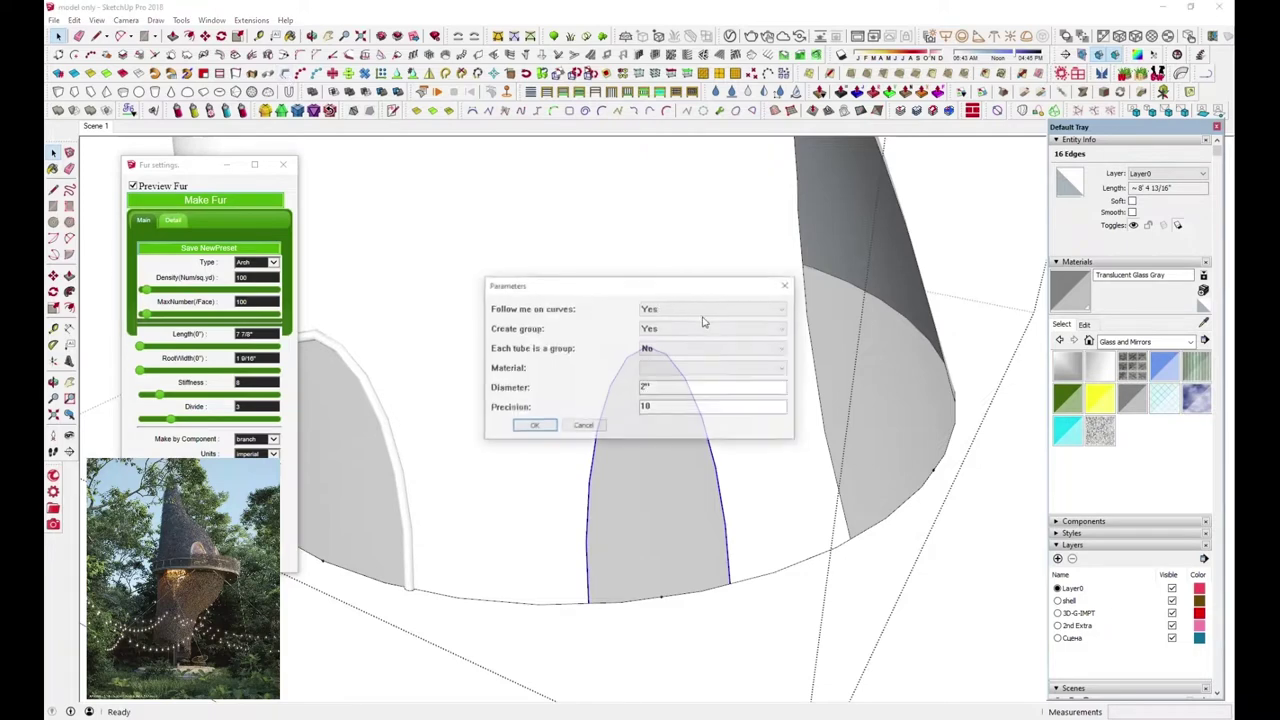
pyautogui.click(533, 426)
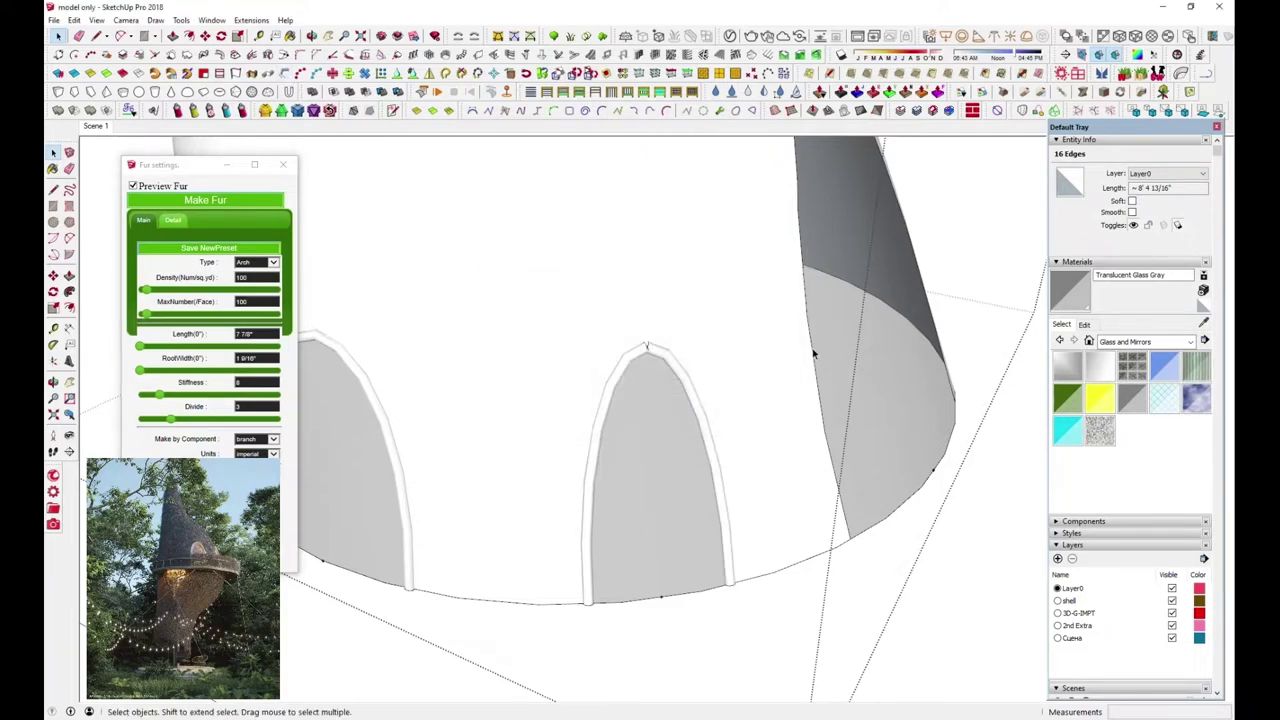
# Frame the right window arch with a 2-inch tube.
pyautogui.click(813, 353)
pyautogui.scroll(-4, 790, 400)
pyautogui.scroll(2, 755, 440)
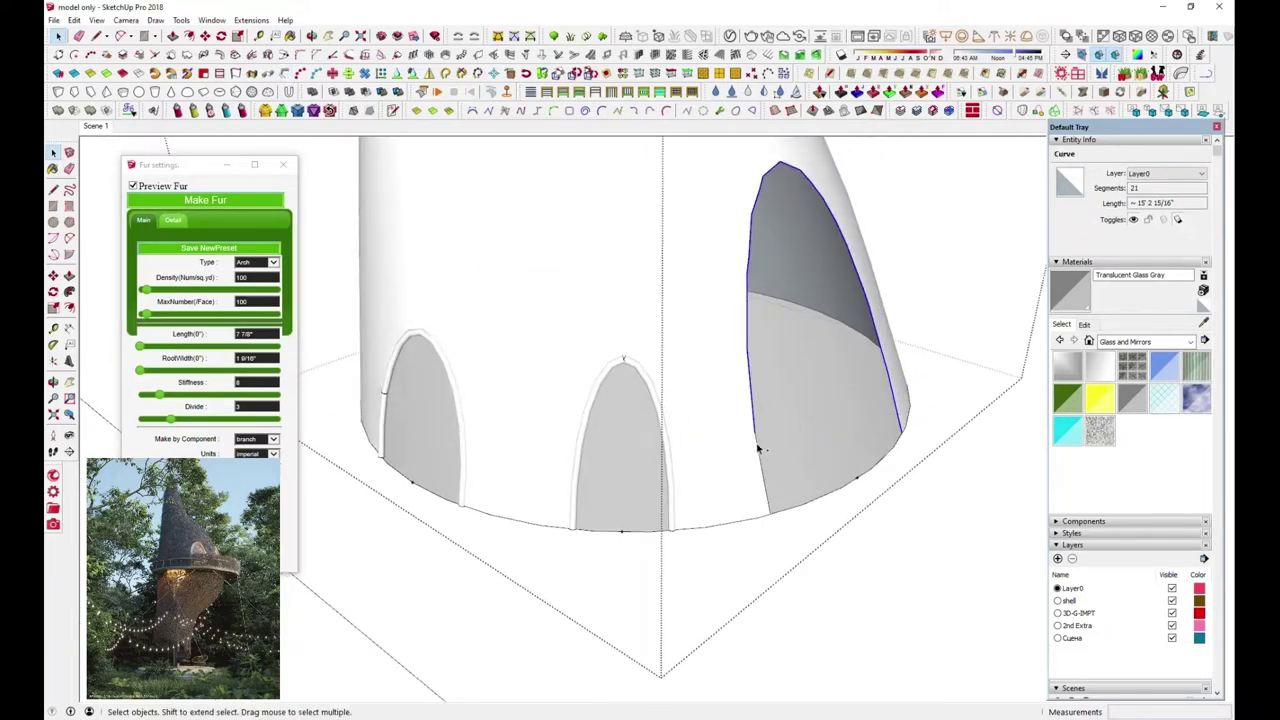
pyautogui.click(285, 80)
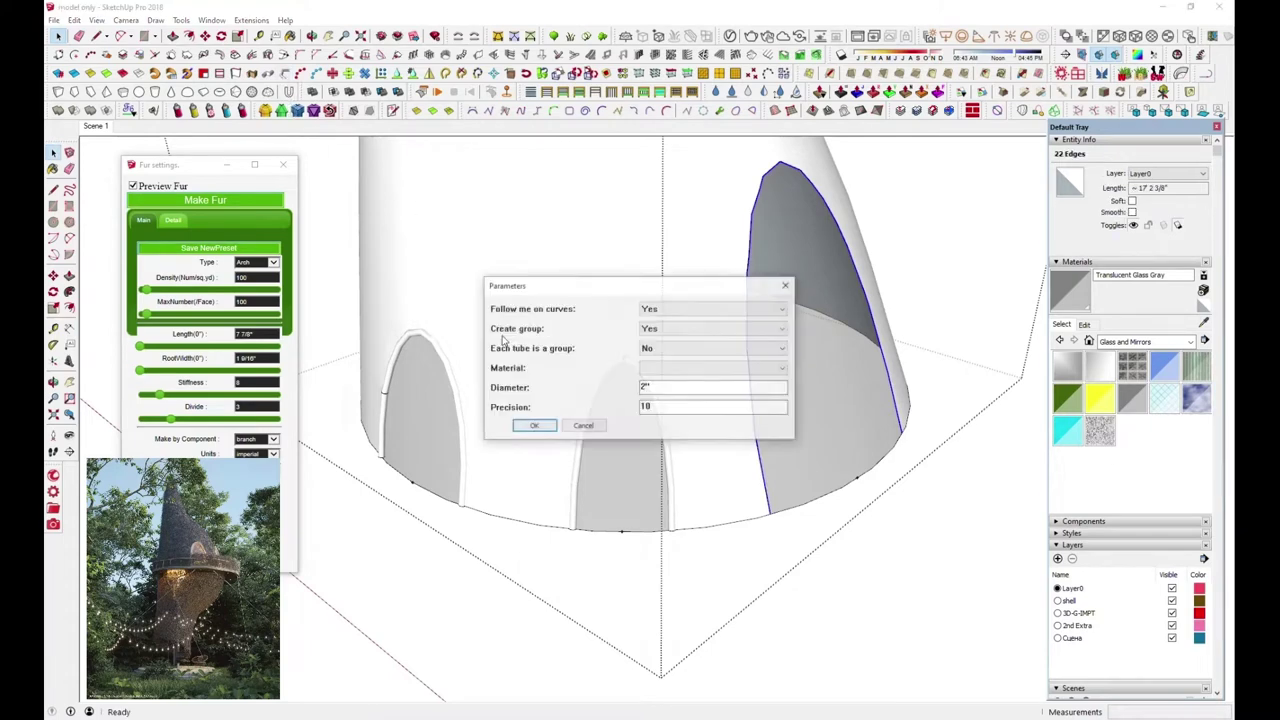
pyautogui.click(540, 432)
pyautogui.moveTo(817, 390)
pyautogui.mouseDown(button='middle')
pyautogui.moveTo(641, 447)
pyautogui.moveTo(814, 429)
pyautogui.mouseUp(button='middle')
pyautogui.scroll(-2, 641, 447)
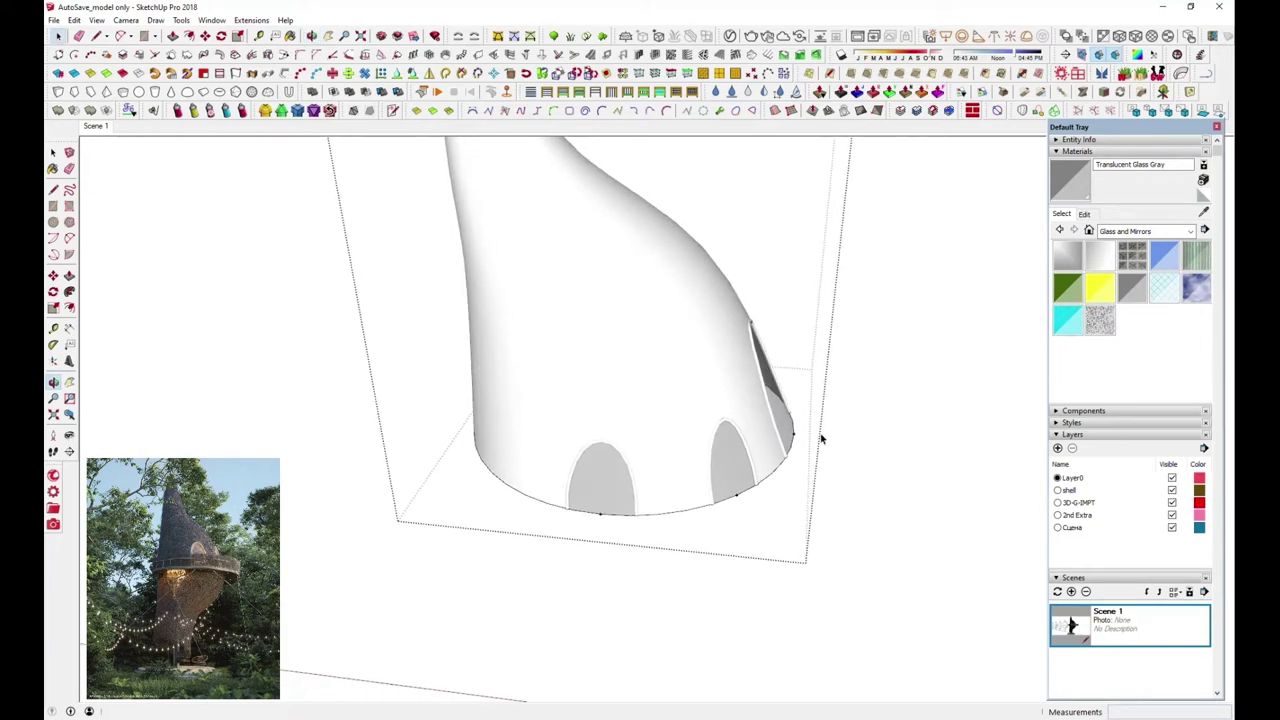
# Draw a helper rectangle face on the ground beside the tower.
pyautogui.scroll(1, 643, 566)
pyautogui.press('r')
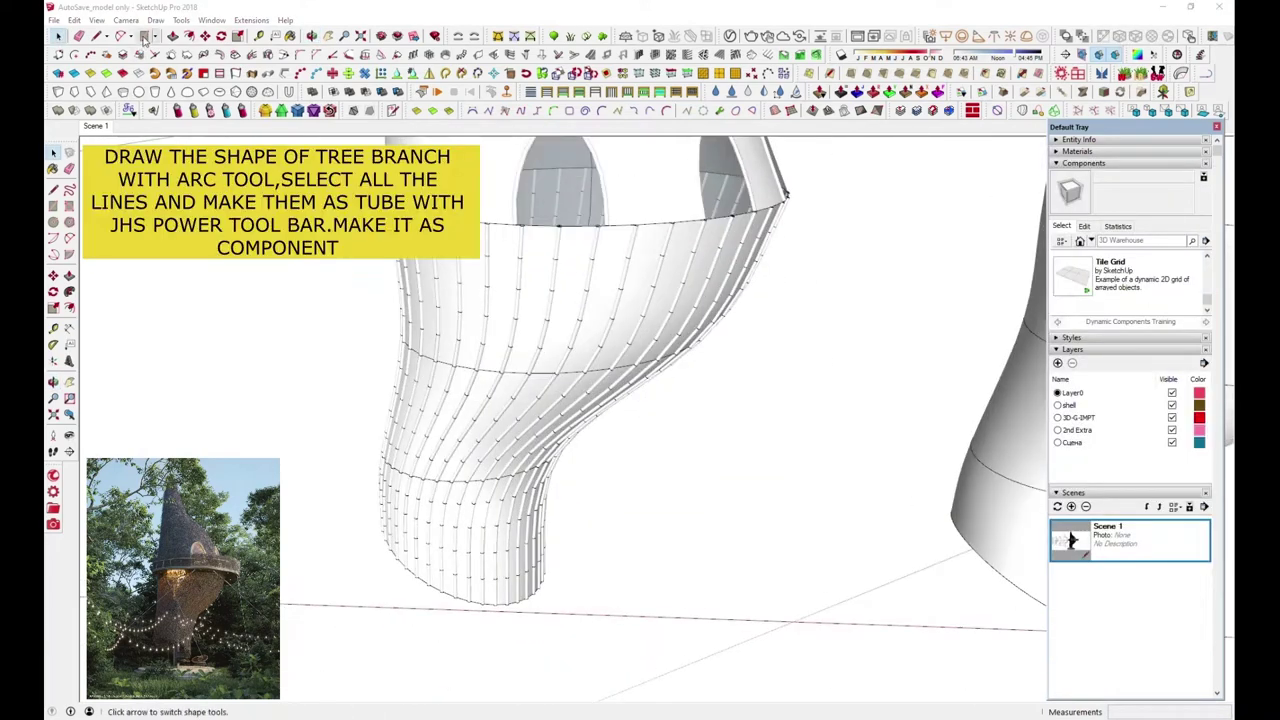
pyautogui.click(612, 592)
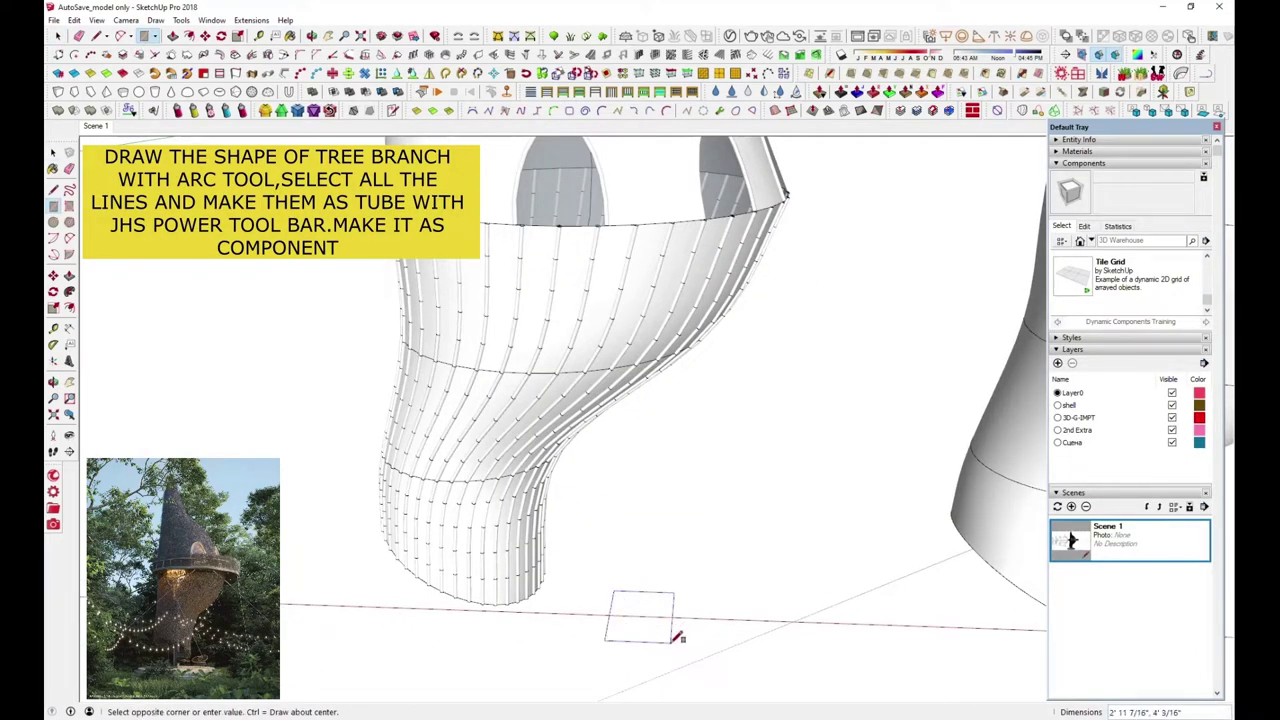
pyautogui.click(678, 636)
pyautogui.scroll(2, 650, 625)
pyautogui.scroll(2, 645, 625)
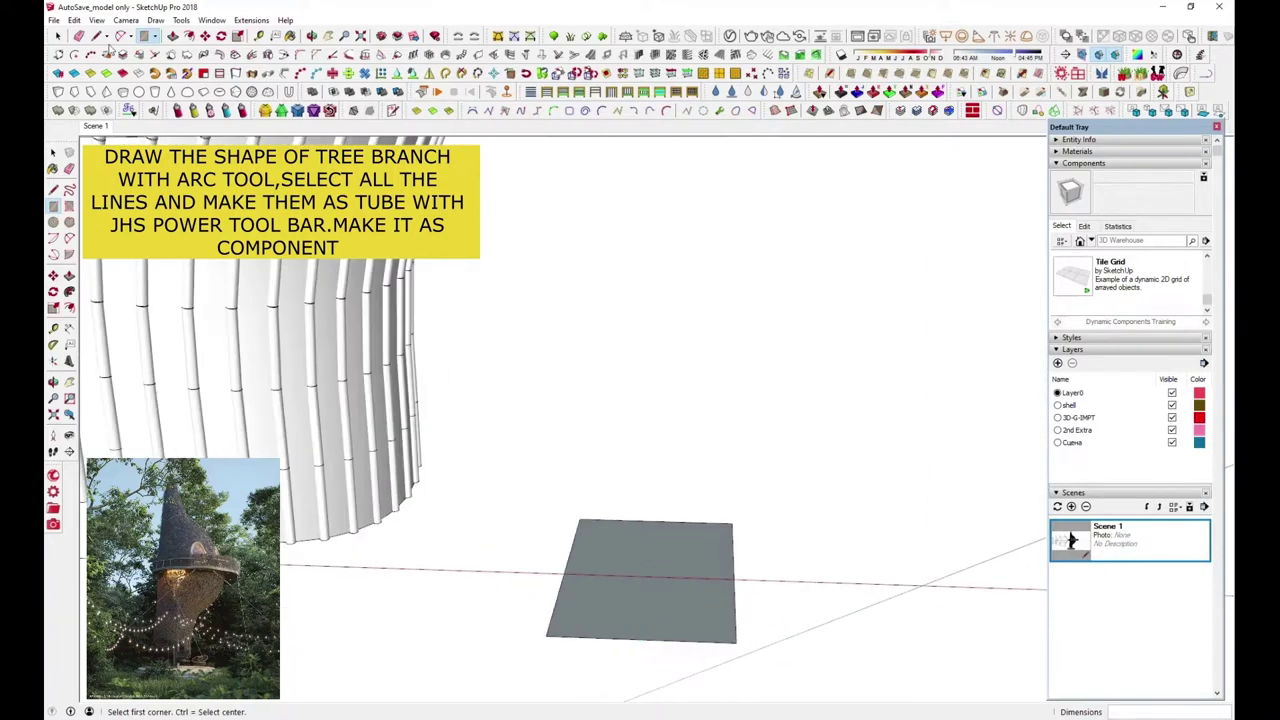
# Sketch the main curved branch arc on the rectangle face.
pyautogui.click(113, 37)
pyautogui.scroll(2, 660, 570)
pyautogui.click(695, 535)
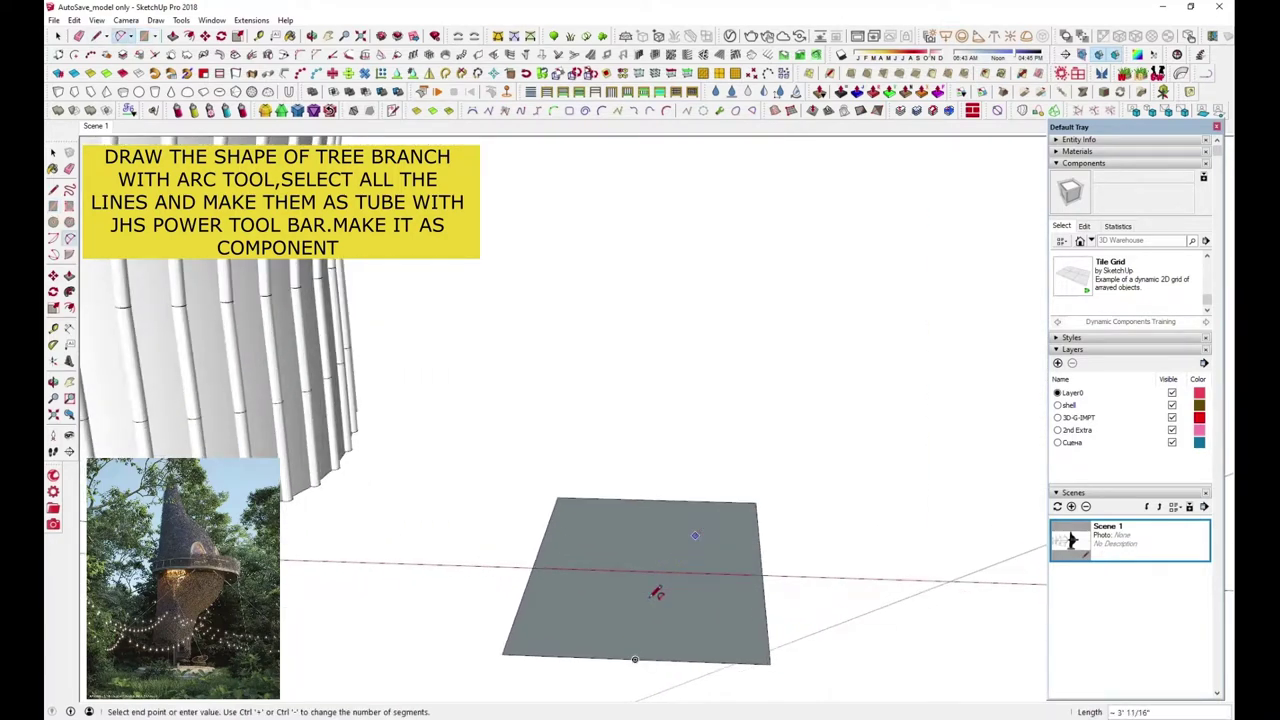
pyautogui.moveTo(640, 600); pyautogui.dragTo(574, 657, button='middle')
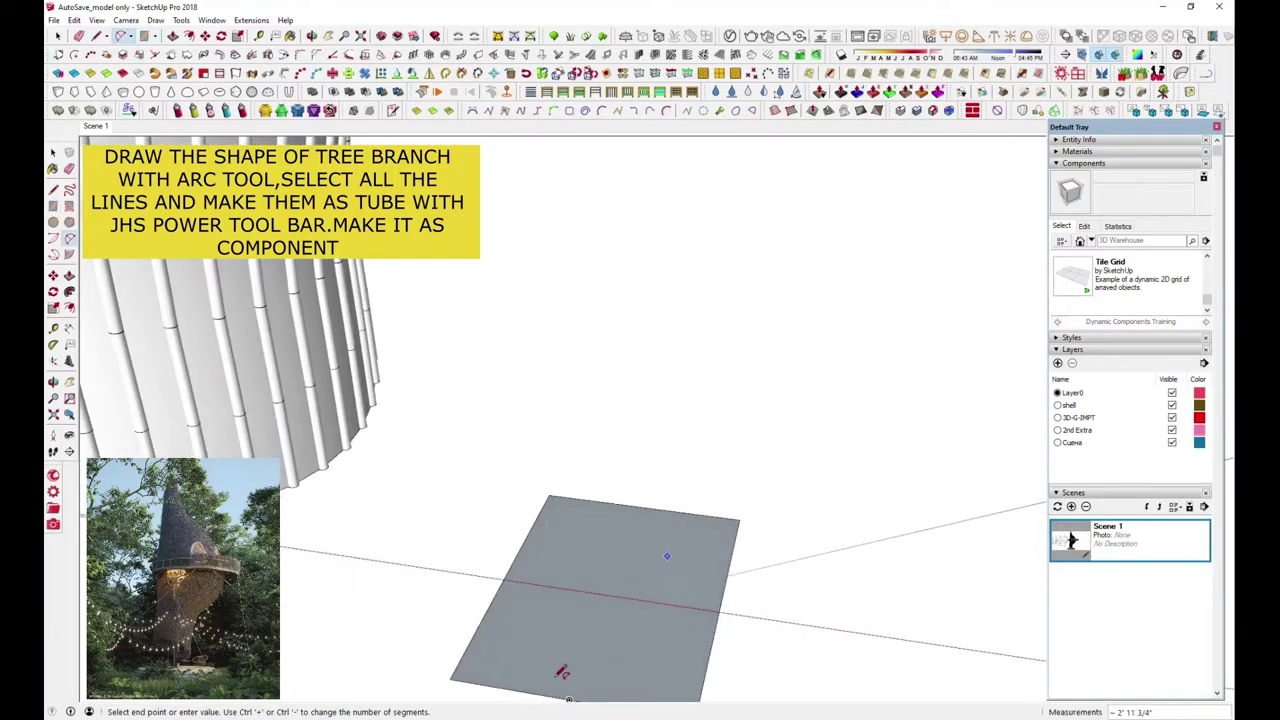
pyautogui.moveTo(563, 649)
pyautogui.mouseDown(button='middle')
pyautogui.moveTo(543, 680)
pyautogui.moveTo(666, 434)
pyautogui.mouseUp(button='middle')
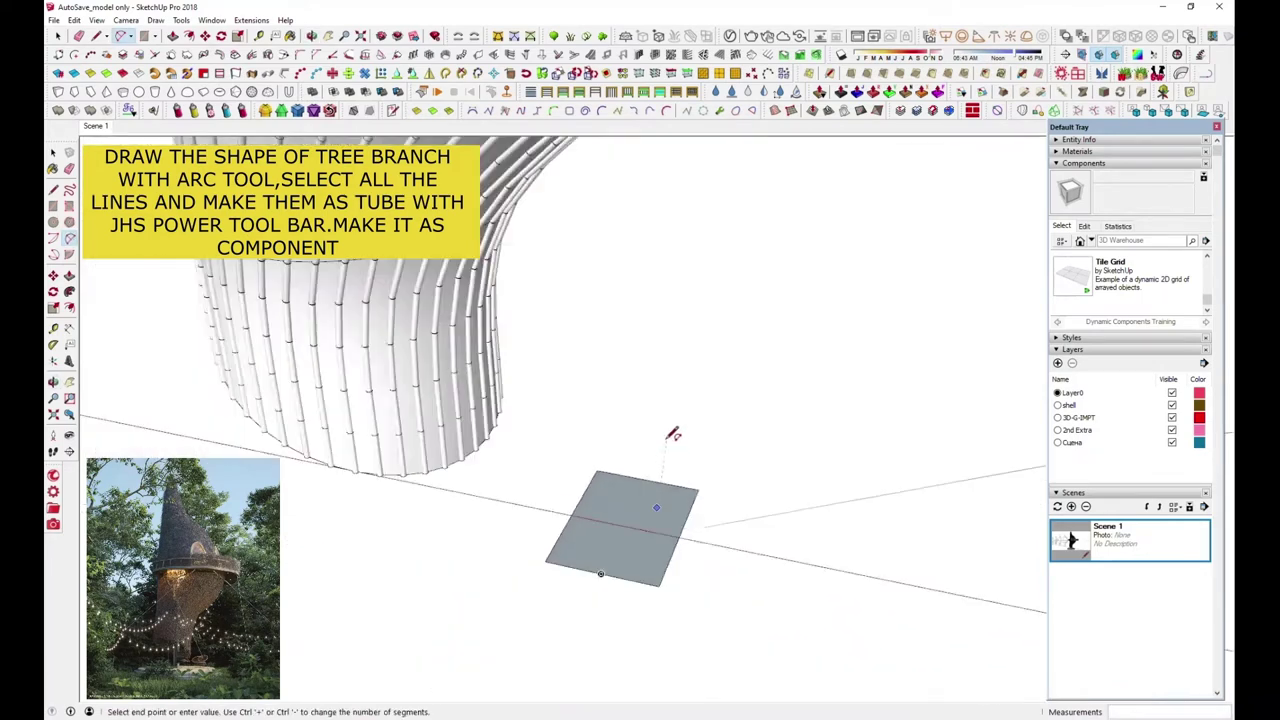
pyautogui.scroll(2, 635, 505)
pyautogui.scroll(2, 635, 505)
pyautogui.moveTo(609, 509); pyautogui.dragTo(646, 509, button='middle')
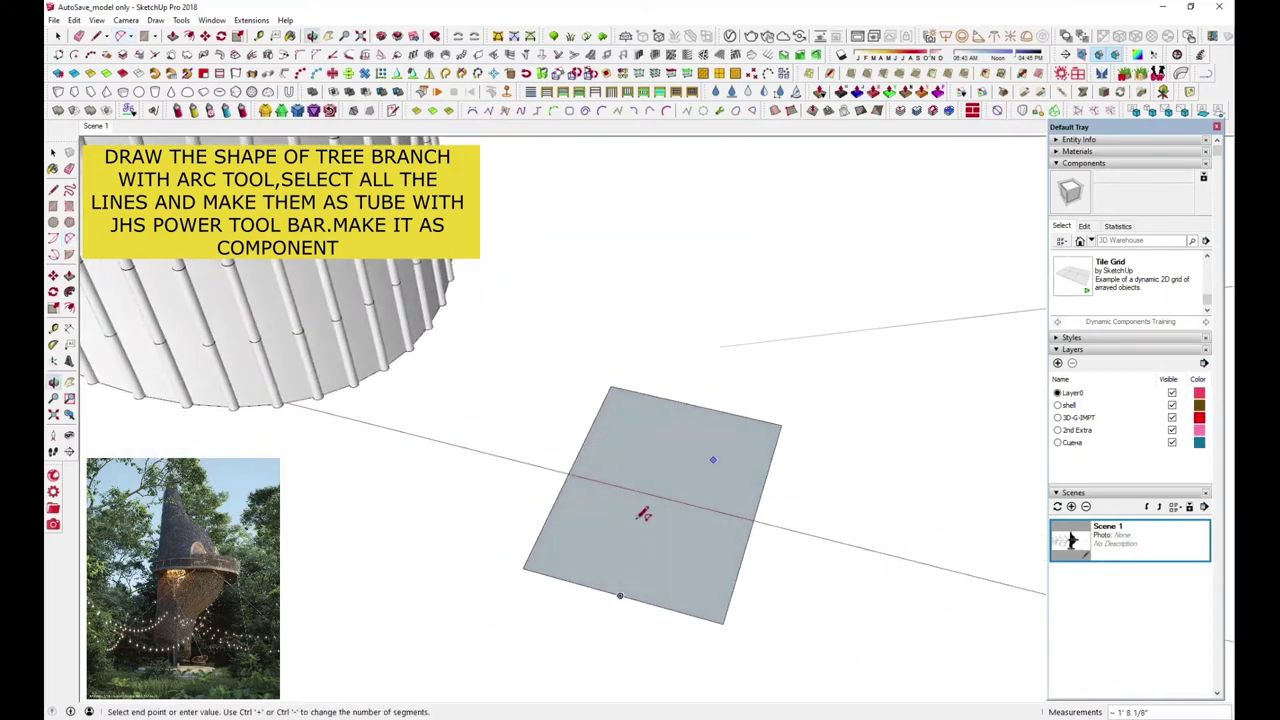
pyautogui.scroll(2, 614, 526)
pyautogui.scroll(2, 618, 530)
pyautogui.click(590, 542)
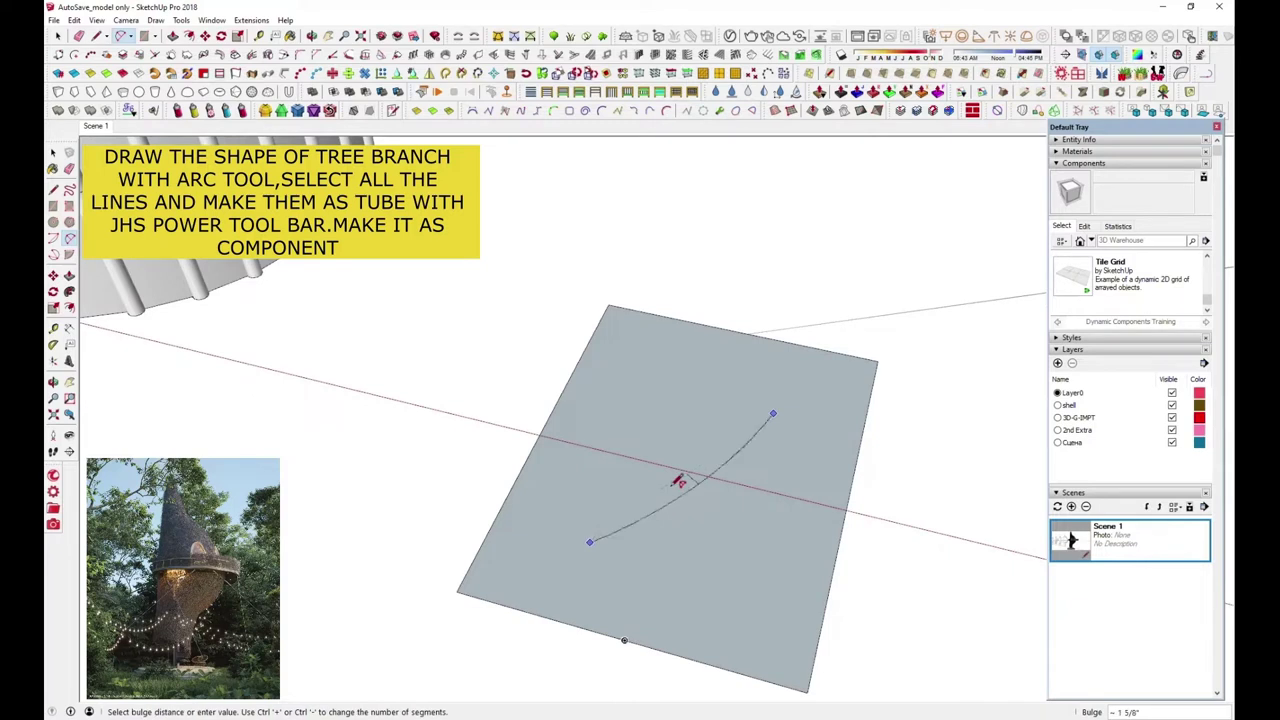
pyautogui.click(691, 436)
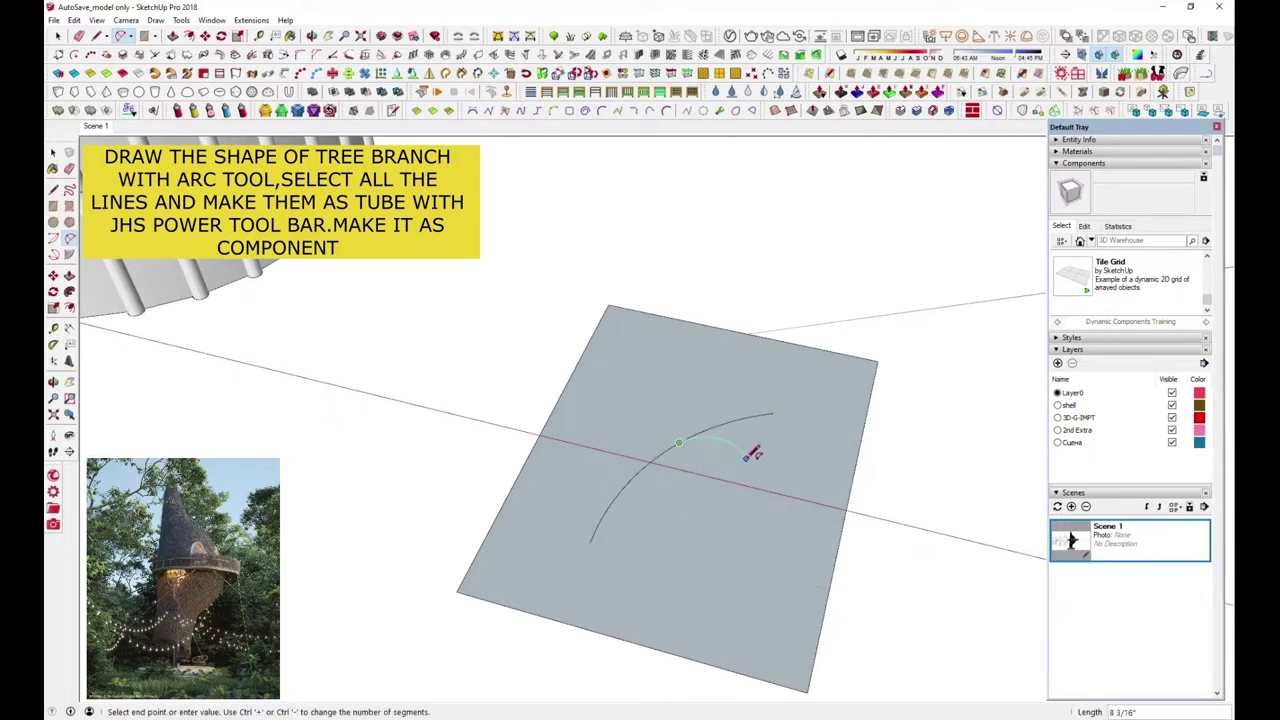
# Add several side twig arcs branching off the main curve.
pyautogui.click(647, 464)
pyautogui.moveTo(678, 397); pyautogui.dragTo(686, 449, button='middle')
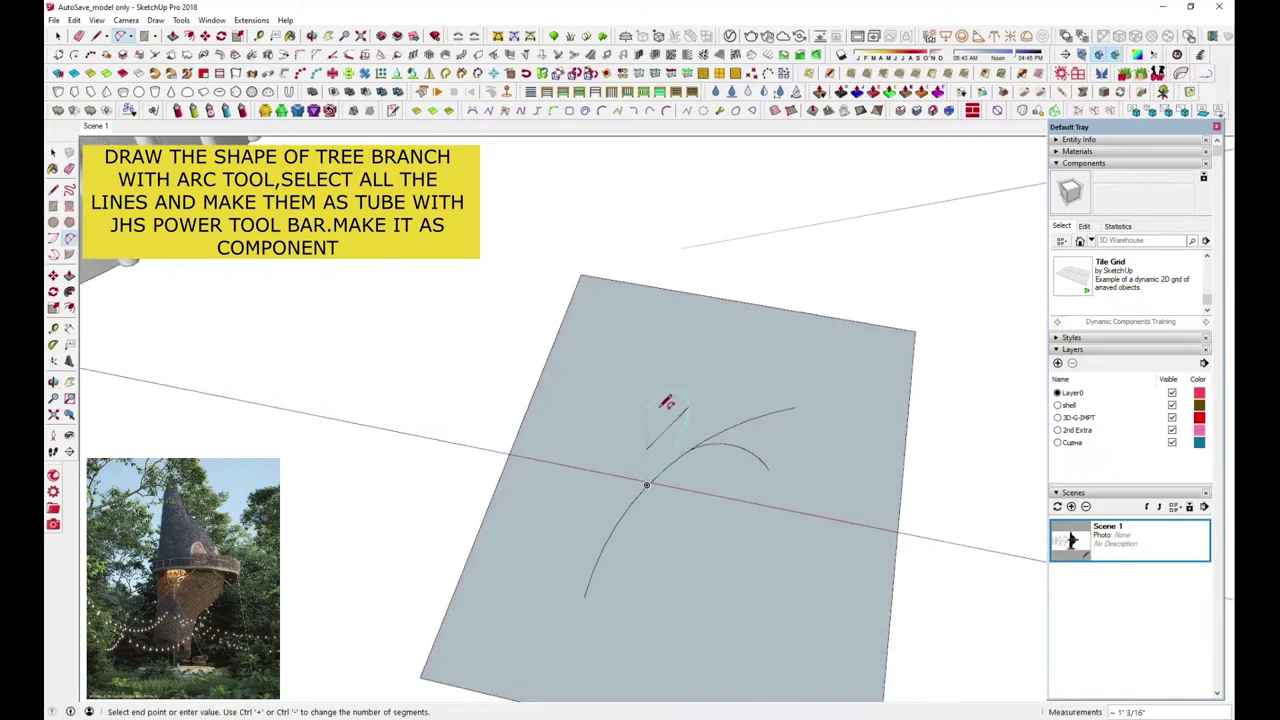
pyautogui.click(672, 404)
pyautogui.click(662, 448)
pyautogui.click(672, 438)
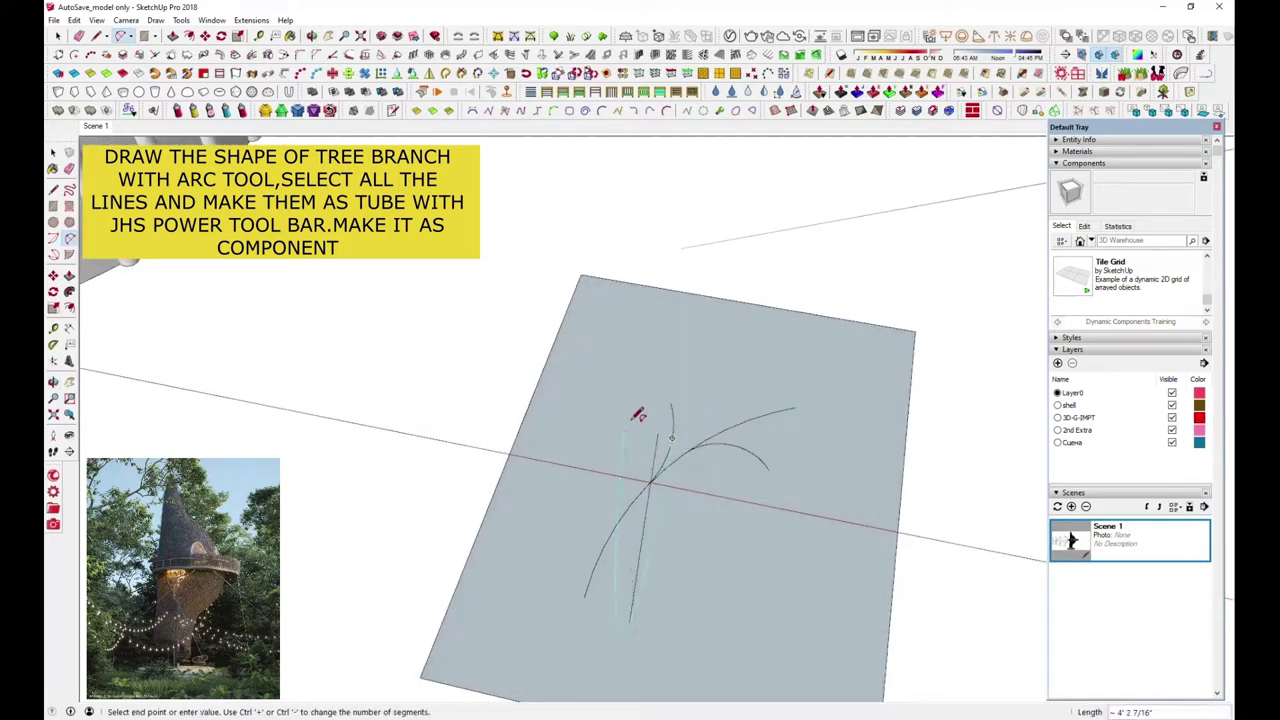
pyautogui.click(642, 417)
pyautogui.click(657, 413)
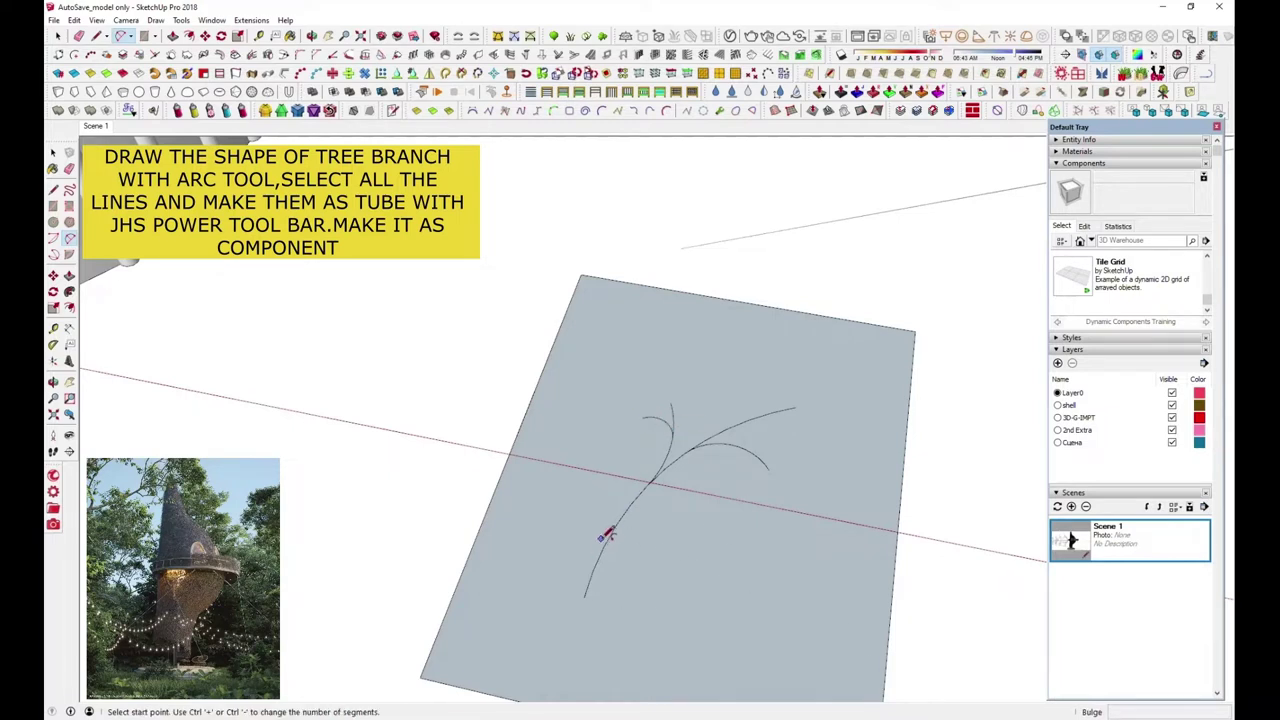
pyautogui.click(610, 535)
pyautogui.click(690, 528)
pyautogui.scroll(2, 603, 543)
pyautogui.click(598, 547)
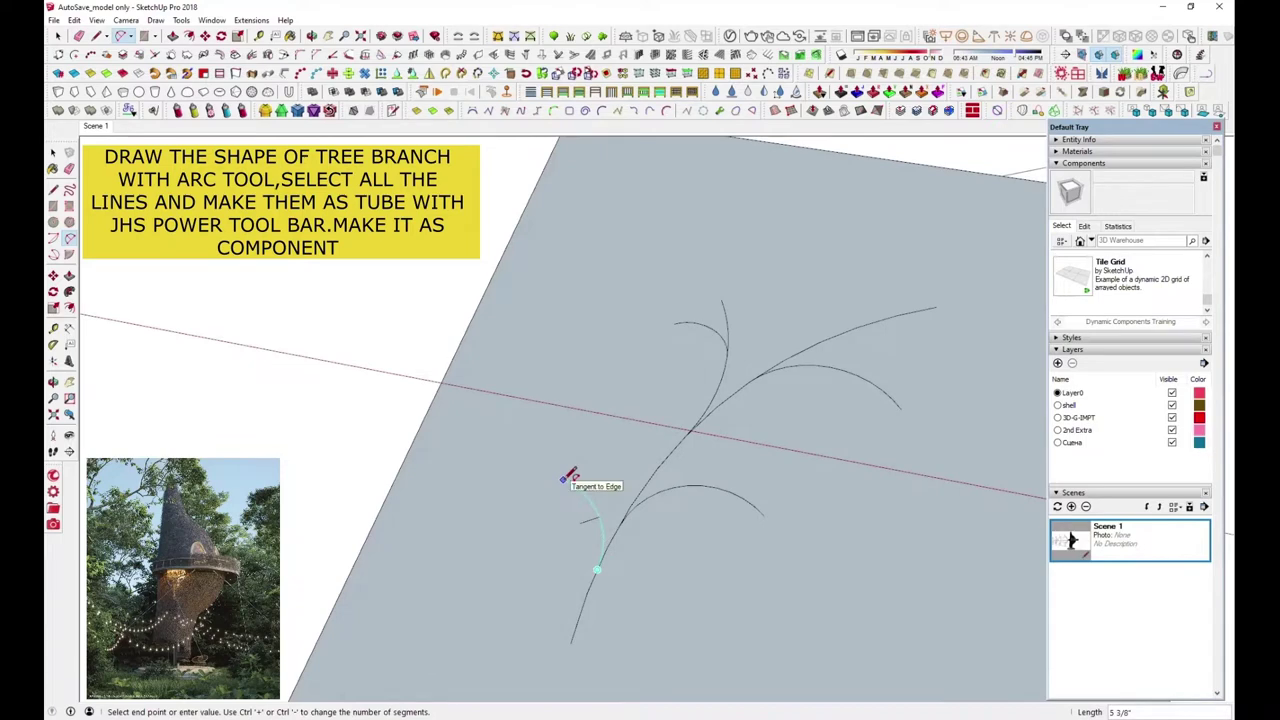
pyautogui.click(568, 477)
pyautogui.scroll(-5, 571, 471)
pyautogui.moveTo(643, 423); pyautogui.dragTo(686, 457, button='middle')
# Delete the helper rectangle's face and leftover edges, leaving the branch arcs selected.
pyautogui.click(57, 36)
pyautogui.moveTo(789, 641); pyautogui.dragTo(789, 641)
pyautogui.press('Delete')
pyautogui.moveTo(488, 608); pyautogui.dragTo(488, 608)
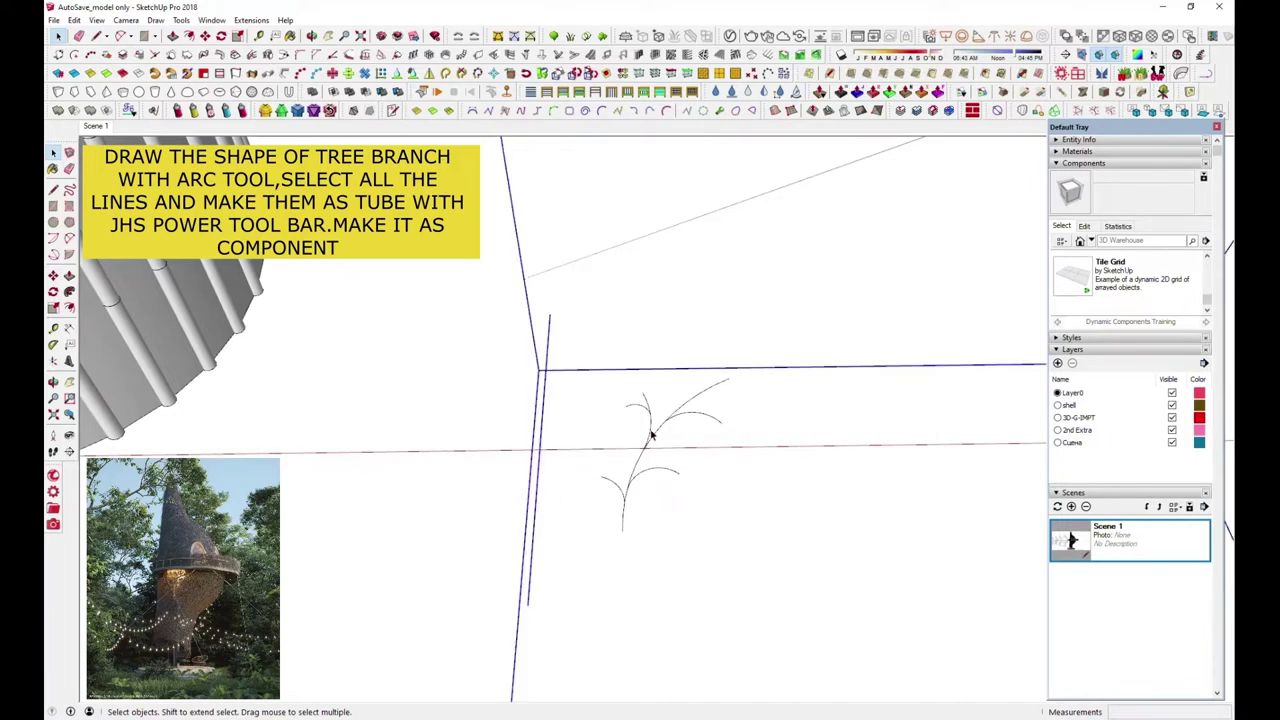
pyautogui.press('Delete')
pyautogui.moveTo(950, 660); pyautogui.dragTo(814, 634, button='middle')
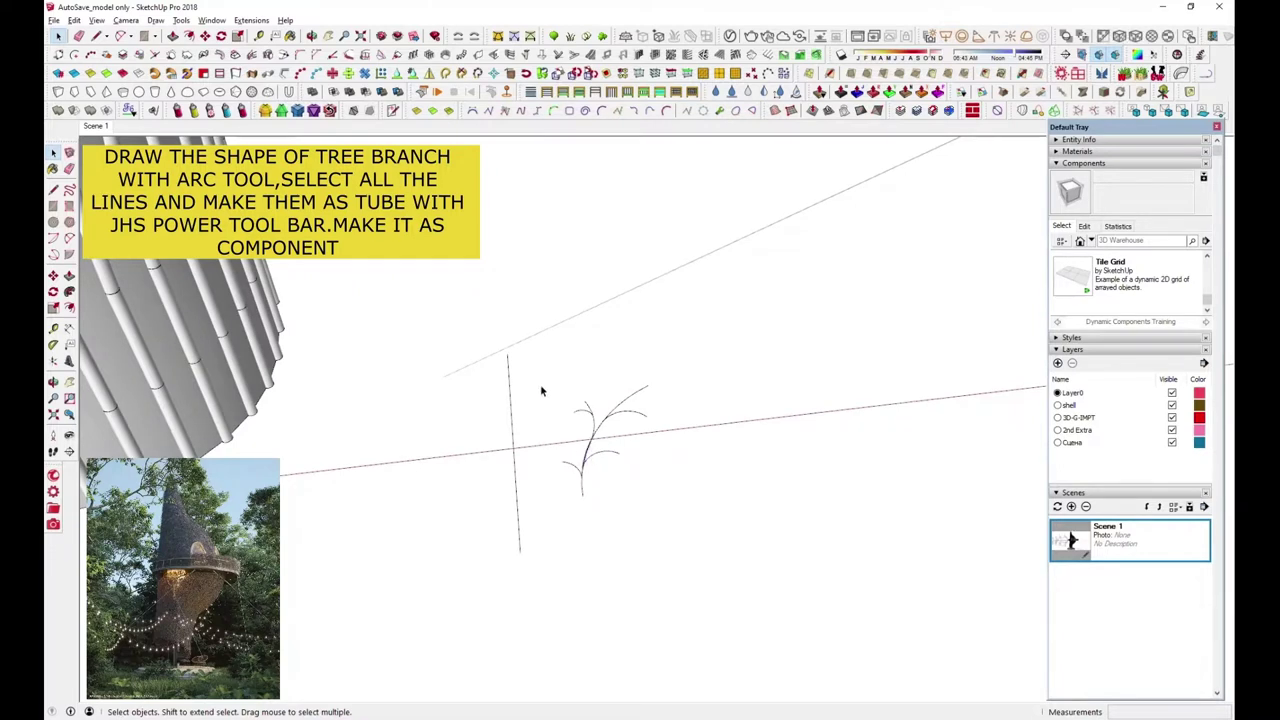
pyautogui.moveTo(541, 391); pyautogui.dragTo(703, 514)
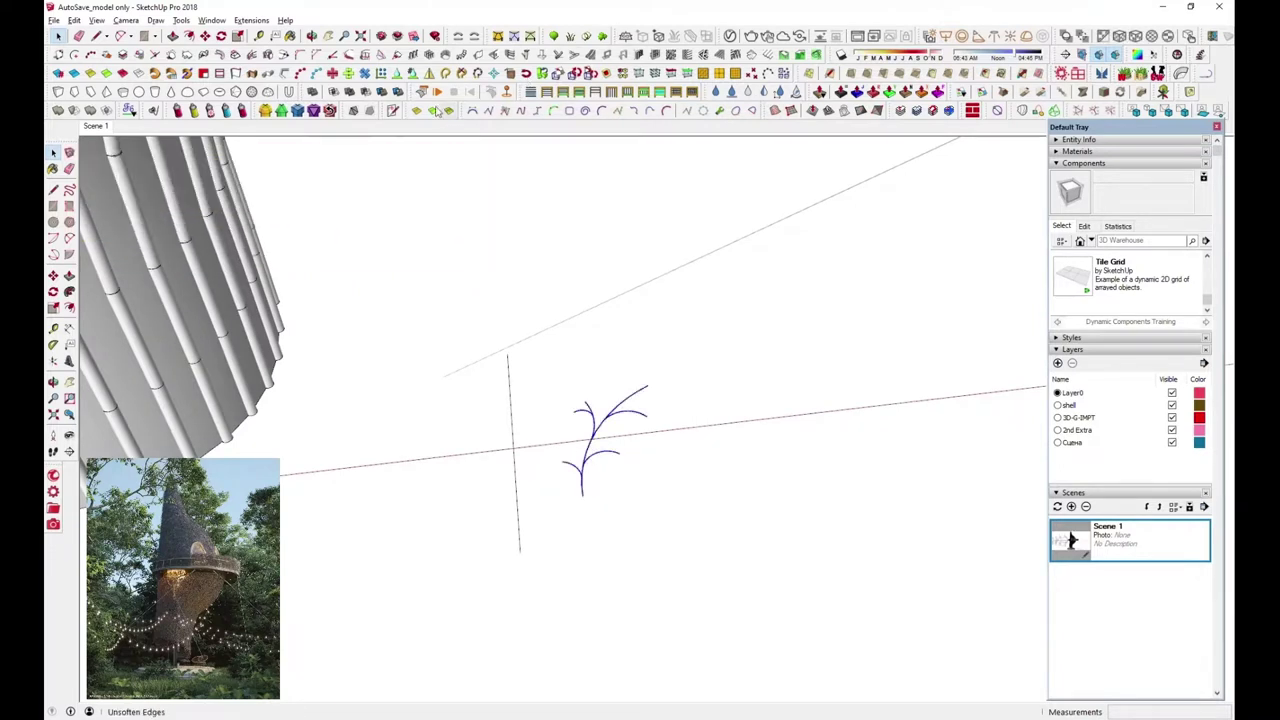
# Convert the branch arcs into tubes of .4 diameter with Lines to Tube.
pyautogui.click(283, 110)
pyautogui.moveTo(666, 388); pyautogui.dragTo(586, 386)
pyautogui.write('.4')
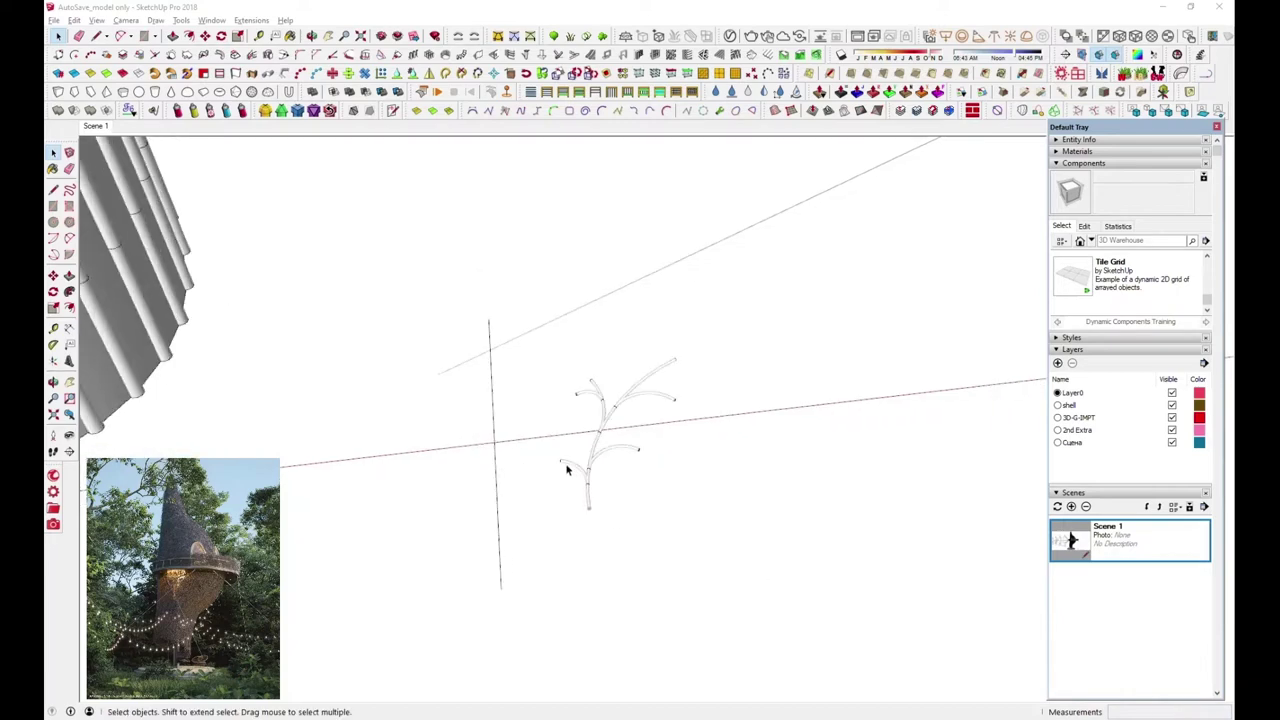
# Make the branch tubes a component named 'branch'.
pyautogui.rightClick(687, 360)
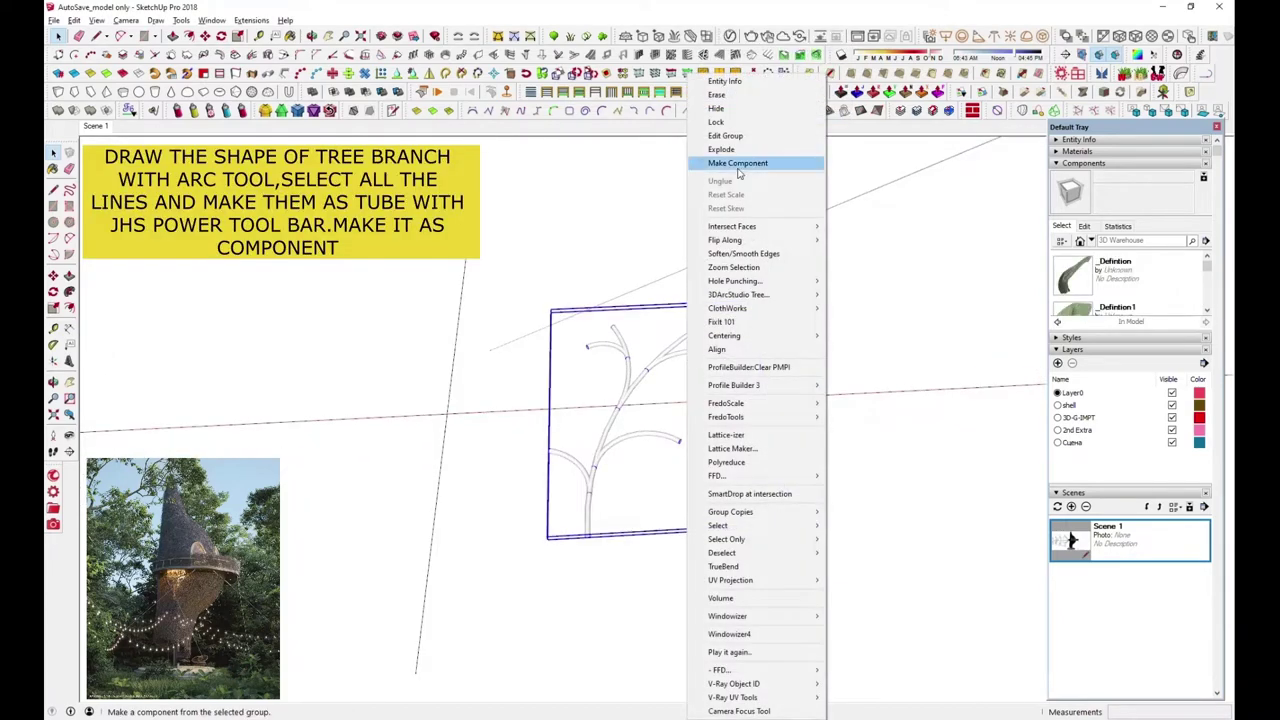
pyautogui.click(735, 164)
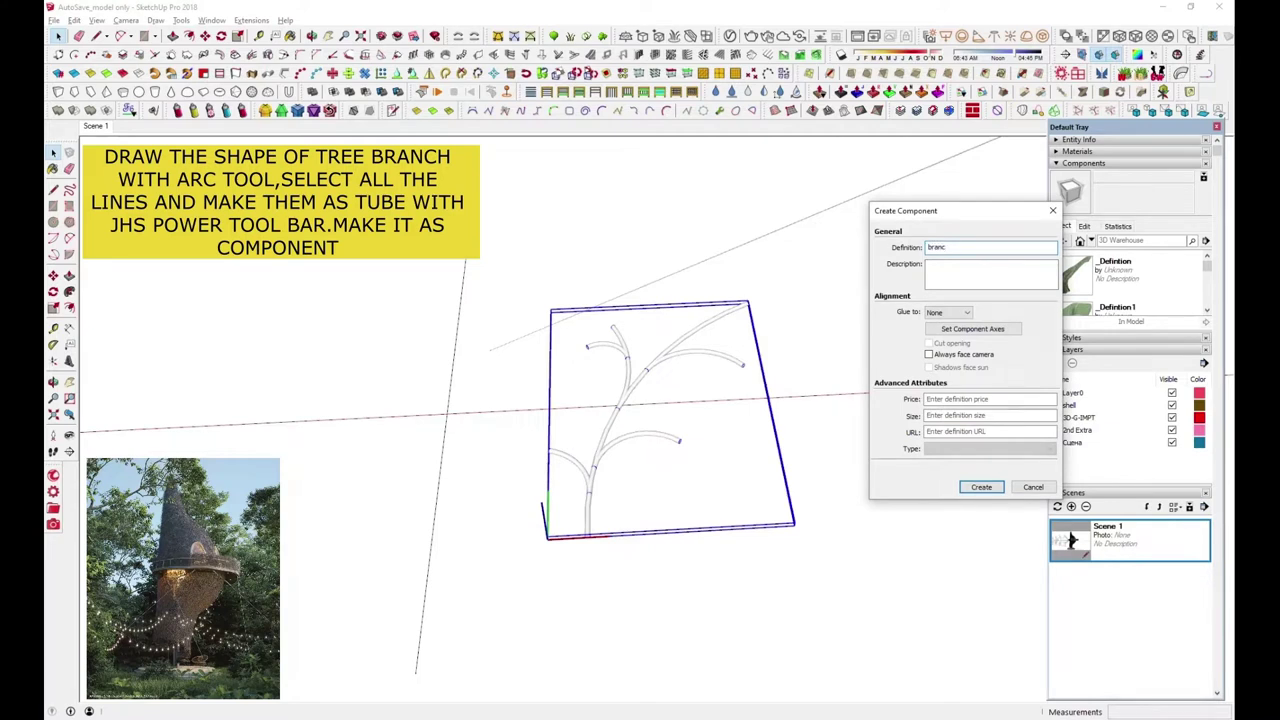
pyautogui.write('branch')
pyautogui.click(981, 487)
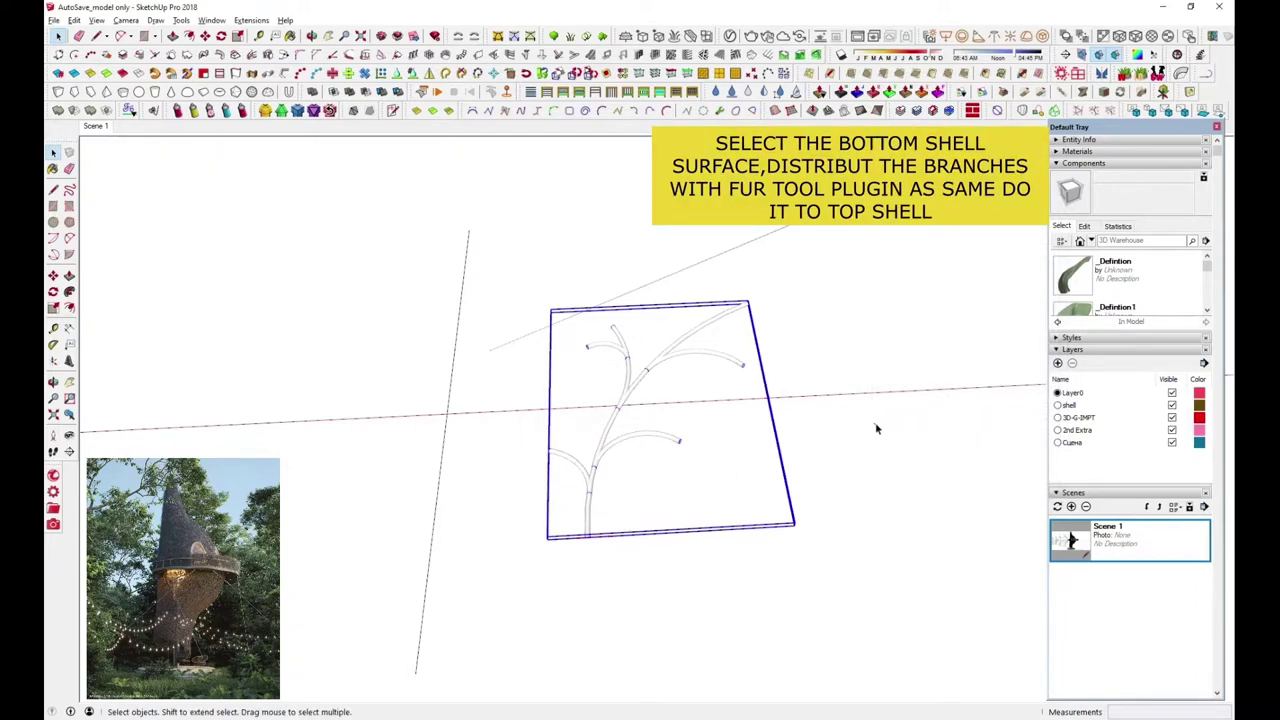
# Scatter the 'branch' component densely over the bottom shell with the Fur plugin.
pyautogui.scroll(-5, 875, 428)
pyautogui.moveTo(860, 526)
pyautogui.mouseDown(button='middle')
pyautogui.moveTo(844, 456)
pyautogui.moveTo(846, 334)
pyautogui.mouseUp(button='middle')
pyautogui.doubleClick(844, 336)
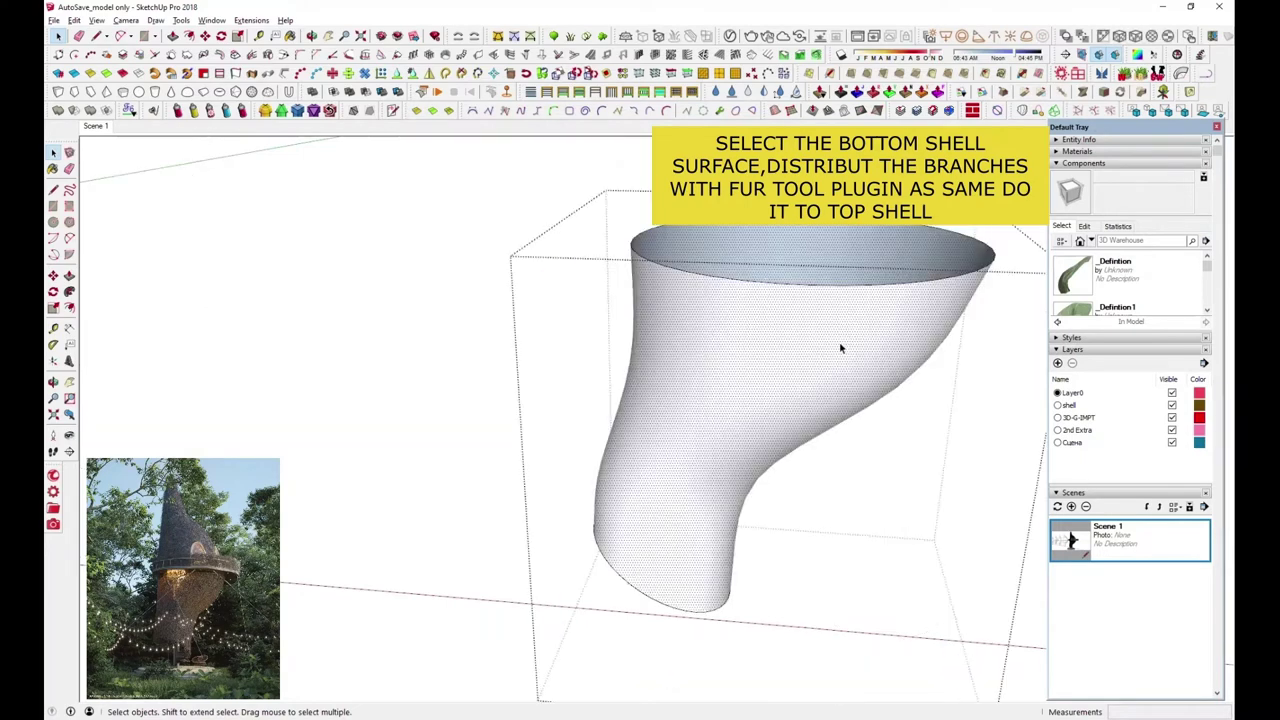
pyautogui.click(1120, 91)
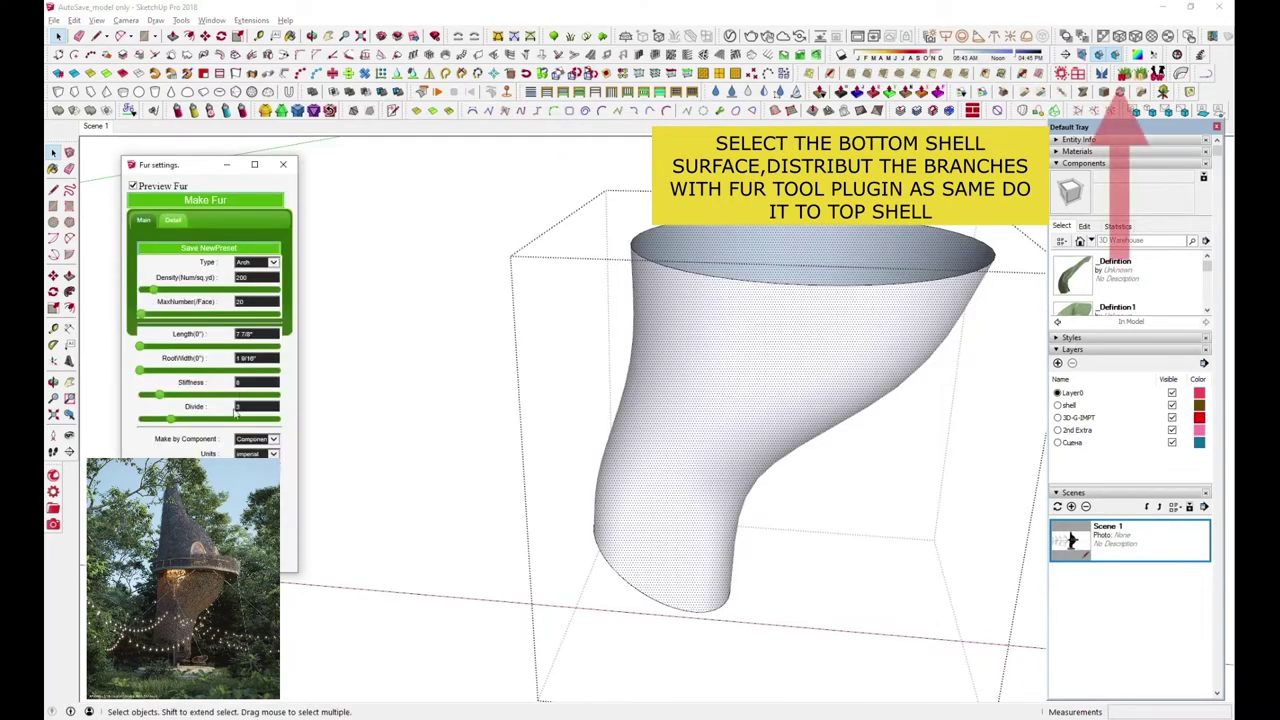
pyautogui.click(272, 439)
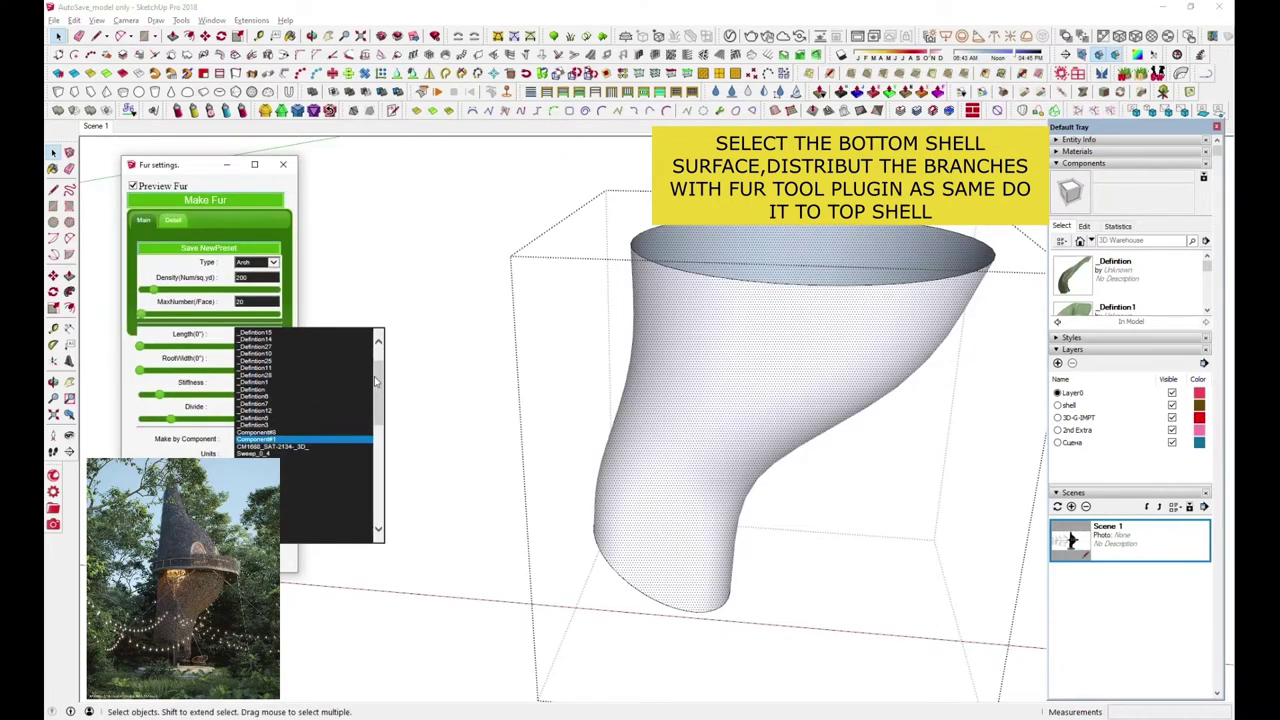
pyautogui.moveTo(376, 381); pyautogui.dragTo(371, 515)
pyautogui.click(294, 541)
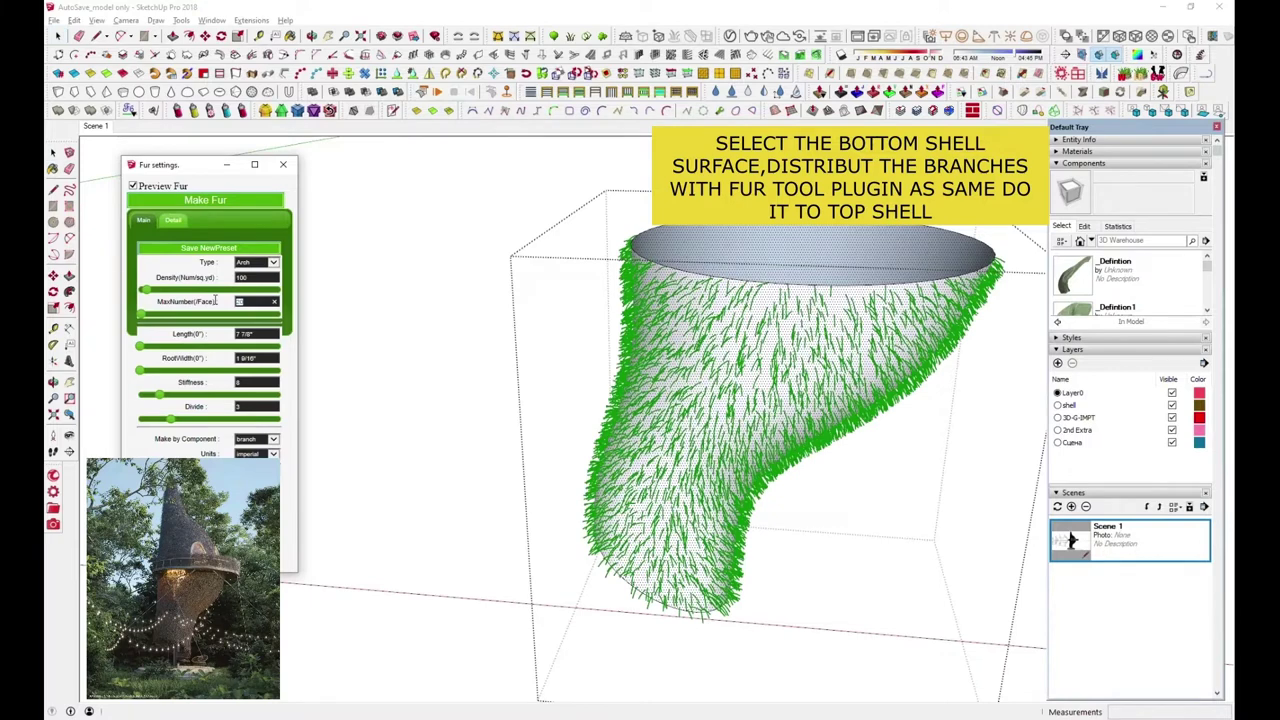
pyautogui.click(214, 200)
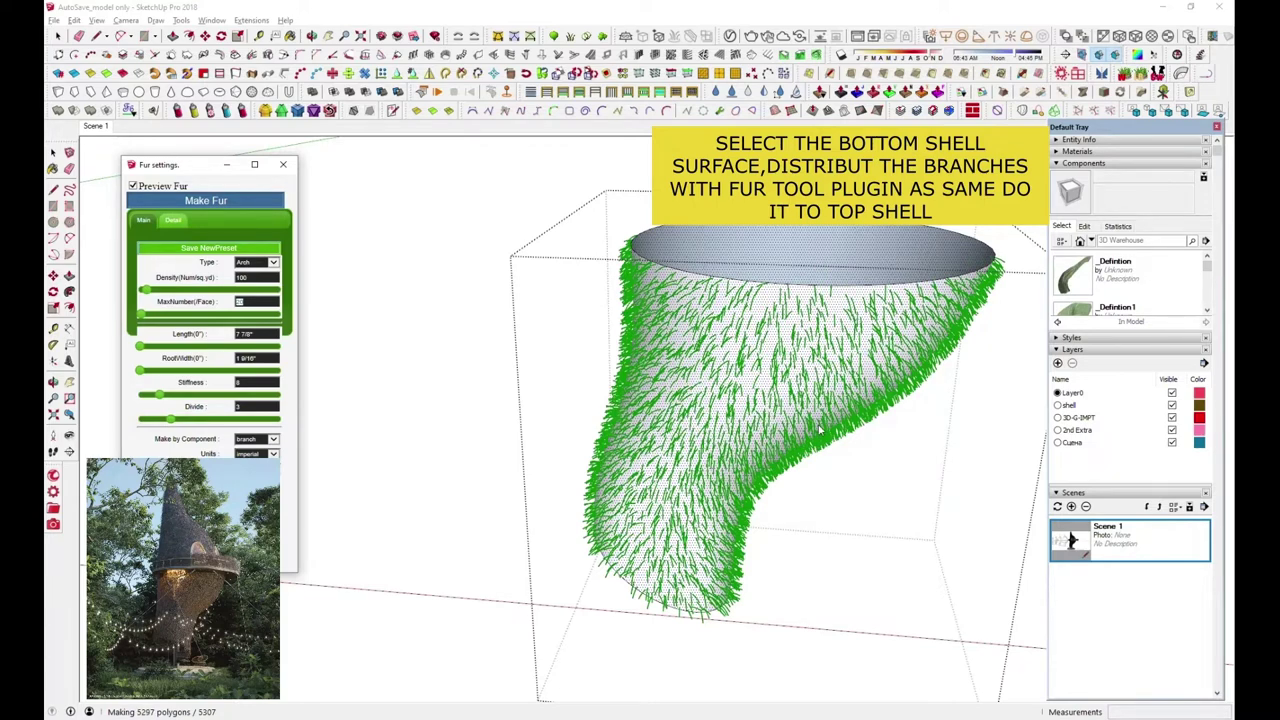
pyautogui.moveTo(680, 412)
pyautogui.mouseDown(button='middle')
pyautogui.moveTo(739, 329)
pyautogui.moveTo(720, 583)
pyautogui.mouseUp(button='middle')
pyautogui.click(720, 583)
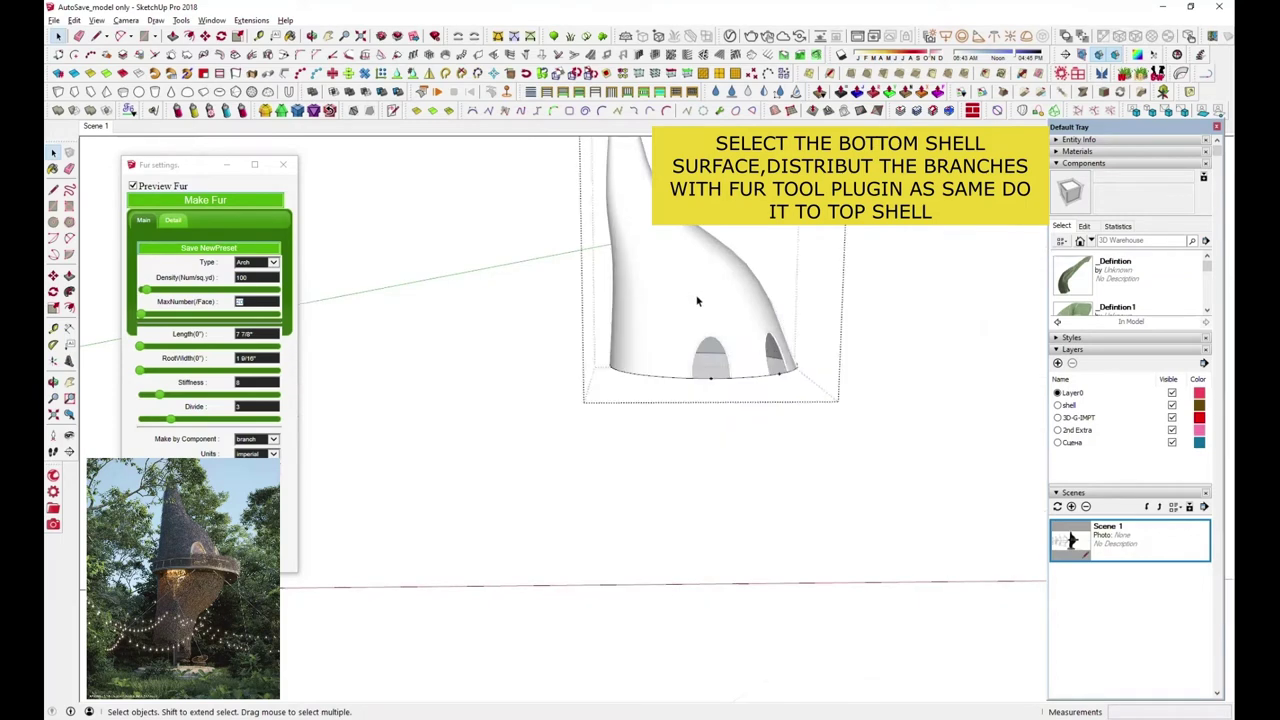
# Apply Fur branches across the top arched-window shell and select one branch copy.
pyautogui.click(696, 300)
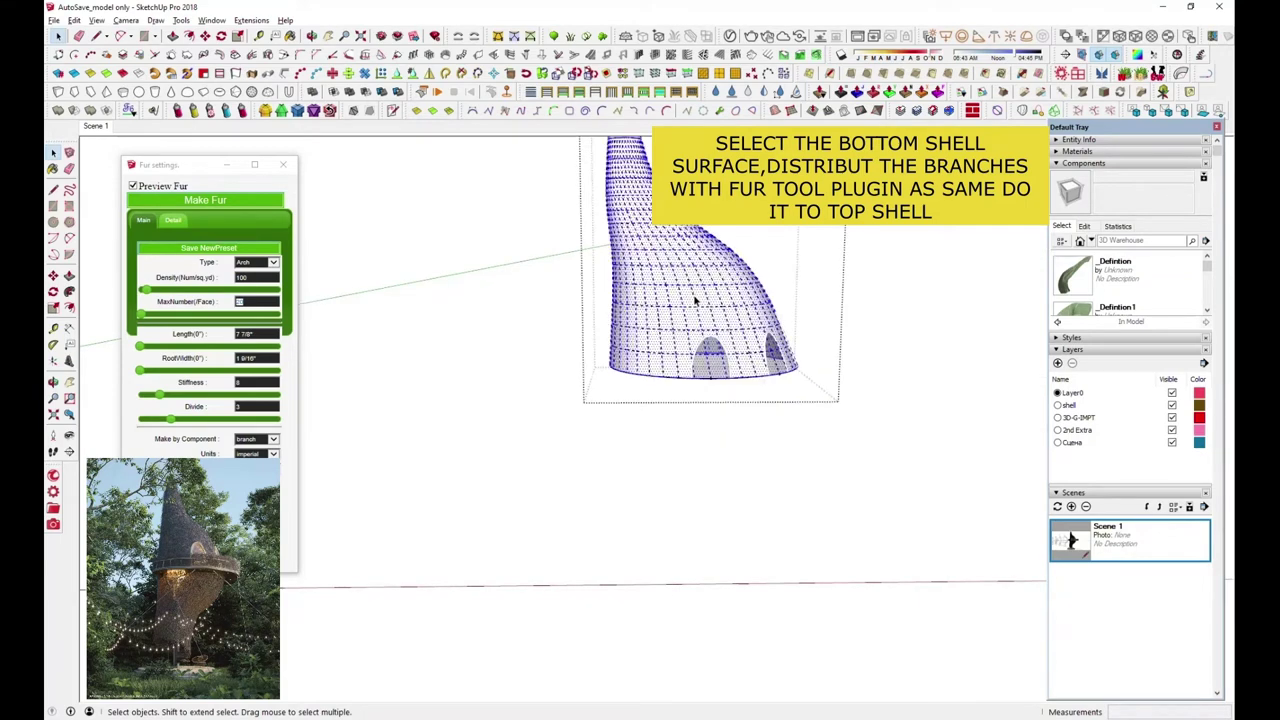
pyautogui.click(215, 203)
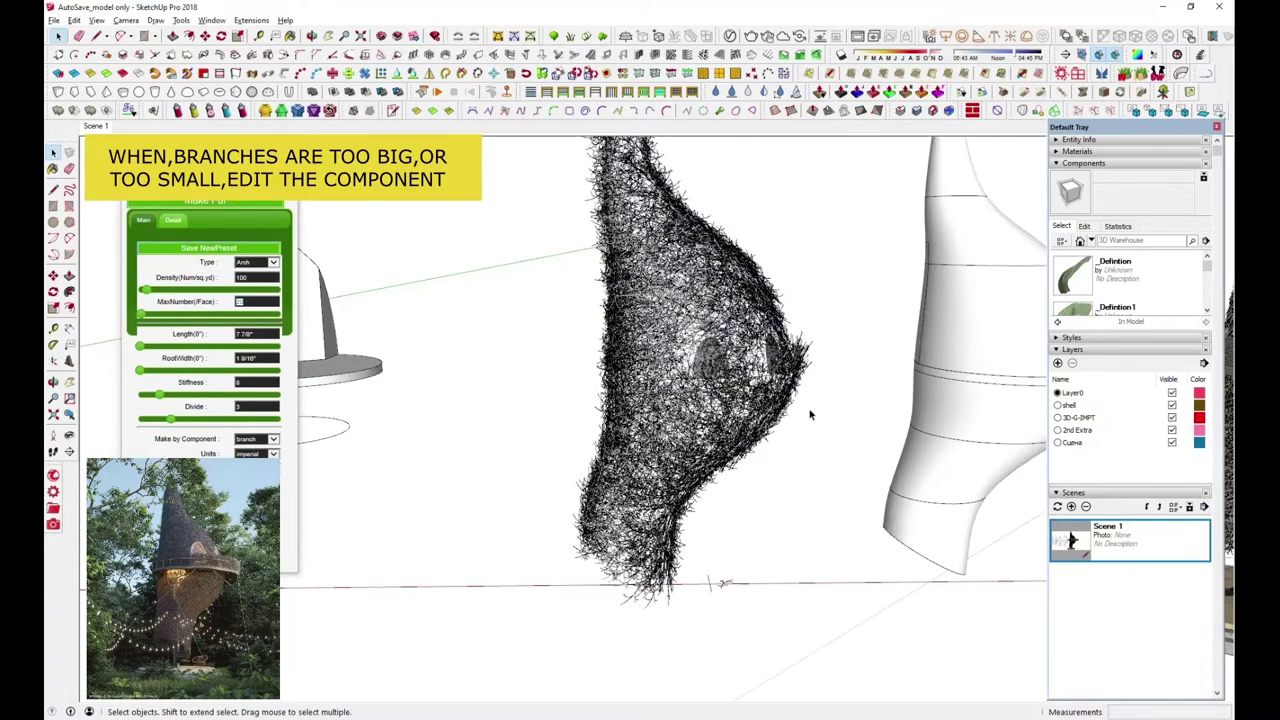
pyautogui.scroll(2, 810, 413)
pyautogui.moveTo(703, 568)
pyautogui.mouseDown(button='middle')
pyautogui.moveTo(703, 363)
pyautogui.moveTo(726, 518)
pyautogui.moveTo(709, 609)
pyautogui.mouseUp(button='middle')
pyautogui.scroll(3, 710, 630)
pyautogui.click(716, 634)
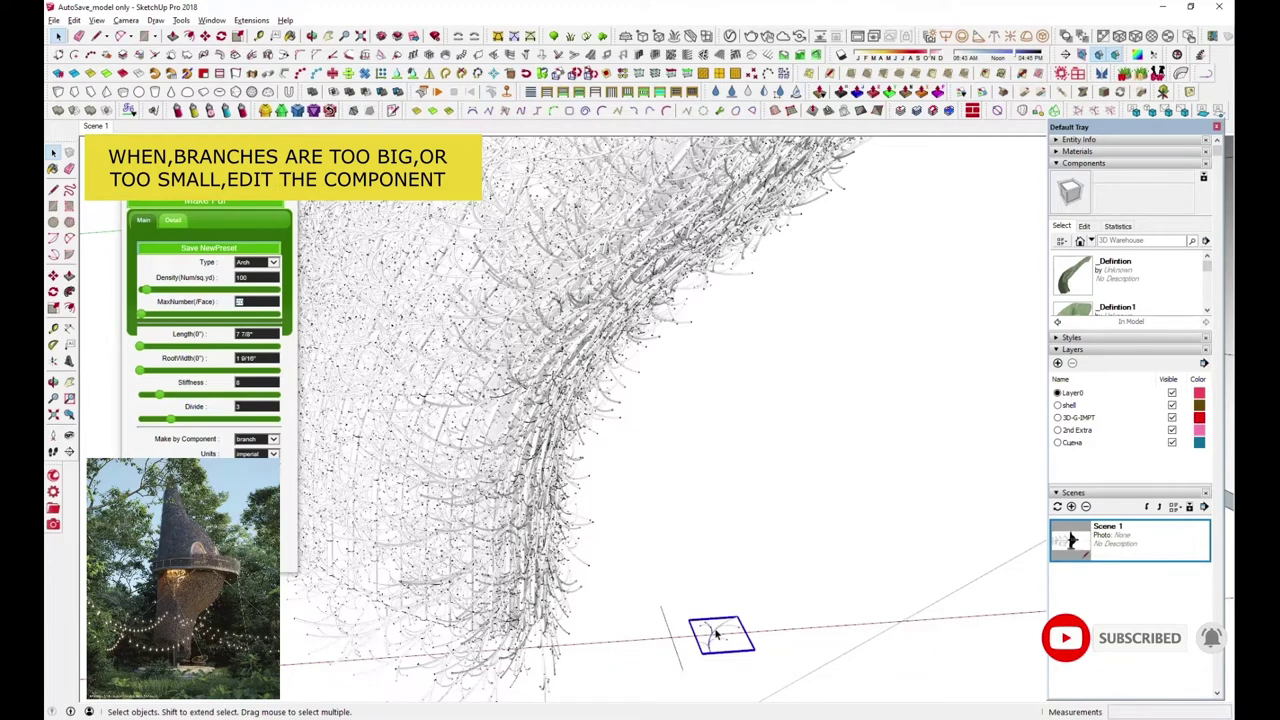
# Edit the branch component with Hide Similar Components toggled under View > Component Edit.
pyautogui.doubleClick(716, 634)
pyautogui.scroll(2, 700, 620)
pyautogui.scroll(2, 700, 620)
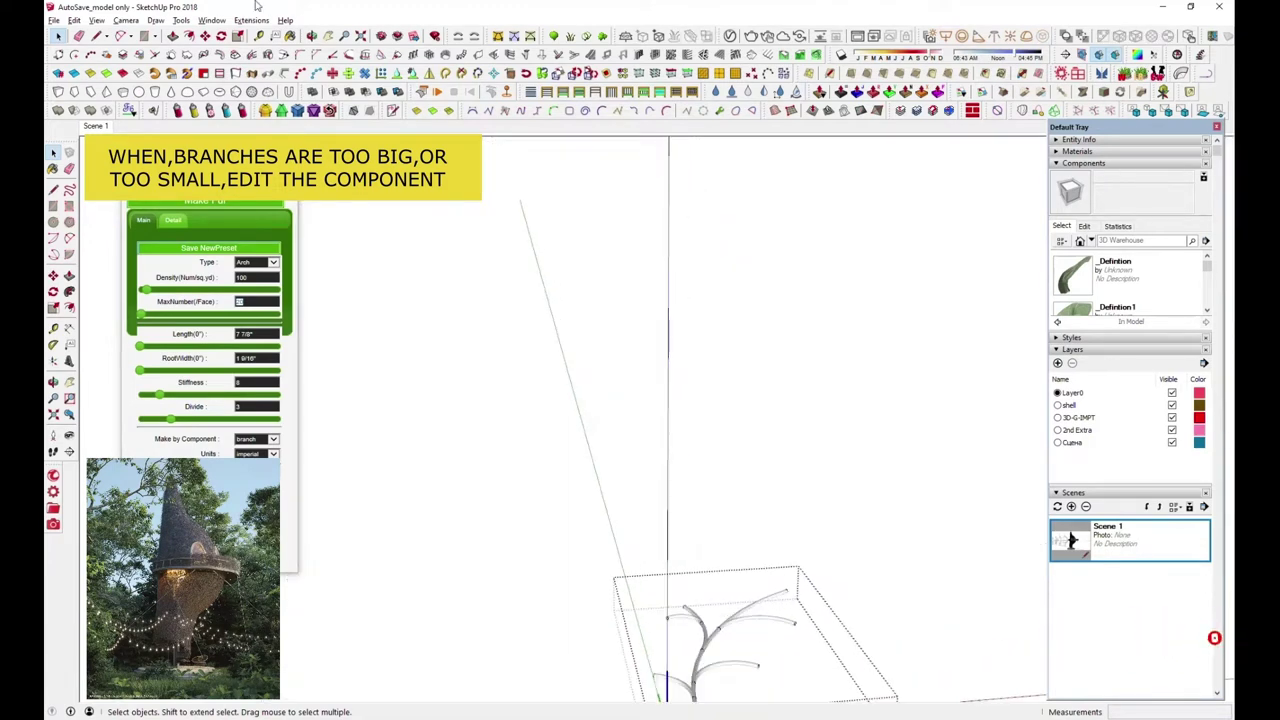
pyautogui.click(126, 20)
pyautogui.moveTo(133, 211)
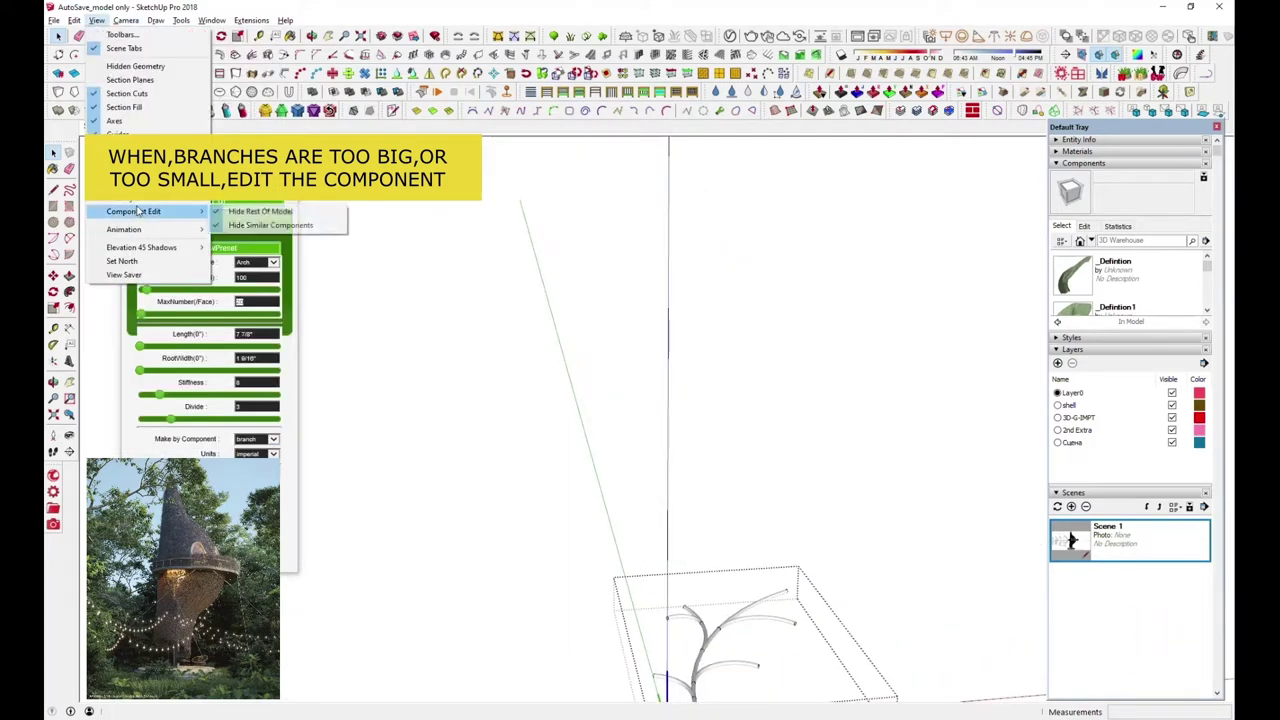
pyautogui.click(252, 225)
pyautogui.press('h')
pyautogui.moveTo(477, 443); pyautogui.dragTo(679, 264)
pyautogui.moveTo(679, 264)
pyautogui.mouseDown(button='middle')
pyautogui.moveTo(777, 463)
pyautogui.moveTo(597, 491)
pyautogui.moveTo(651, 377)
pyautogui.mouseUp(button='middle')
pyautogui.press('space')
# Scale the branch curves down to about 0.5 of their size.
pyautogui.moveTo(684, 313); pyautogui.dragTo(972, 569)
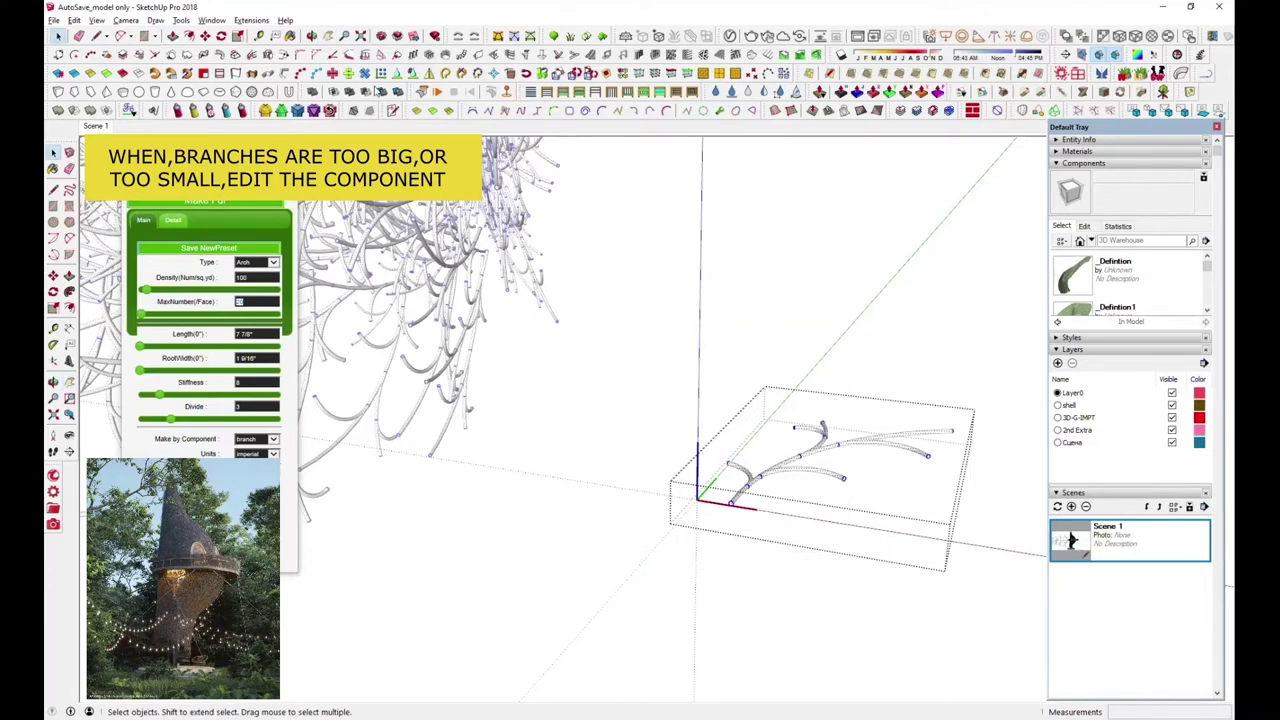
pyautogui.click(237, 35)
pyautogui.moveTo(951, 430)
pyautogui.mouseDown()
pyautogui.moveTo(836, 461)
pyautogui.moveTo(663, 540)
pyautogui.mouseUp()
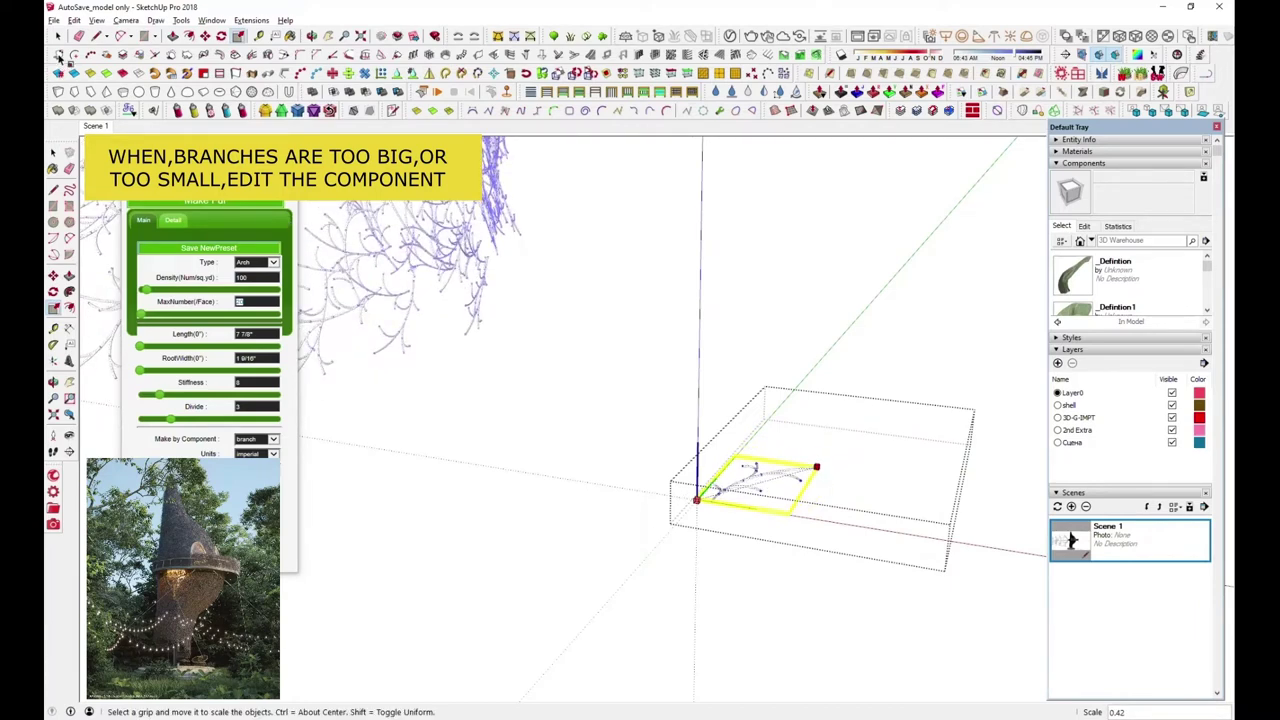
pyautogui.click(57, 36)
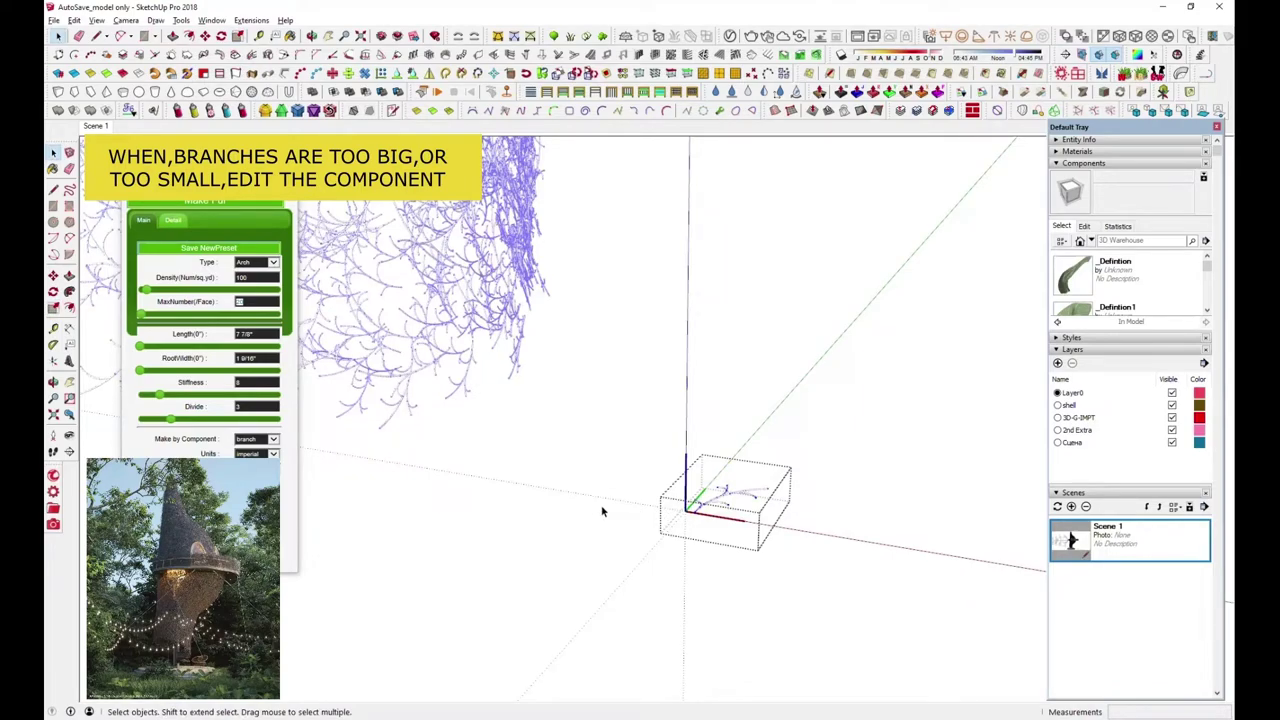
pyautogui.scroll(-5, 606, 495)
pyautogui.scroll(-2, 637, 614)
pyautogui.scroll(-2, 638, 618)
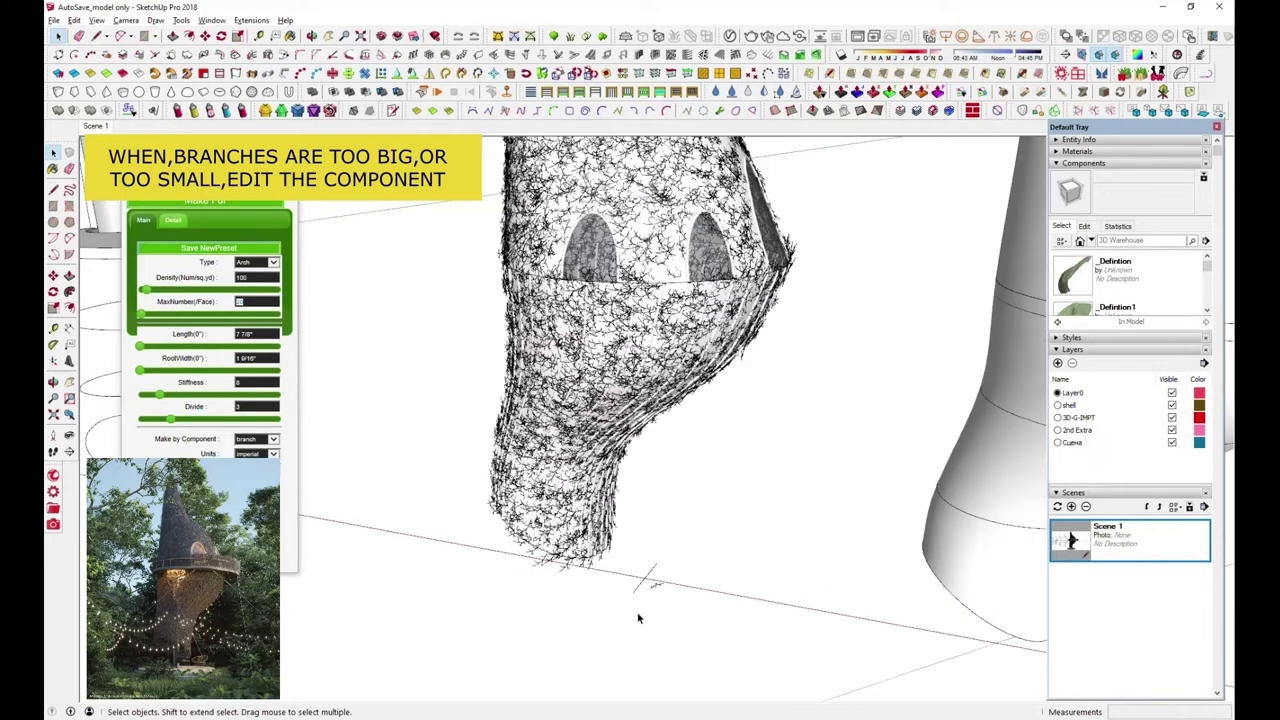
pyautogui.moveTo(641, 611)
pyautogui.mouseDown(button='middle')
pyautogui.moveTo(786, 537)
pyautogui.moveTo(729, 690)
pyautogui.moveTo(682, 512)
pyautogui.moveTo(680, 597)
pyautogui.moveTo(665, 543)
pyautogui.mouseUp(button='middle')
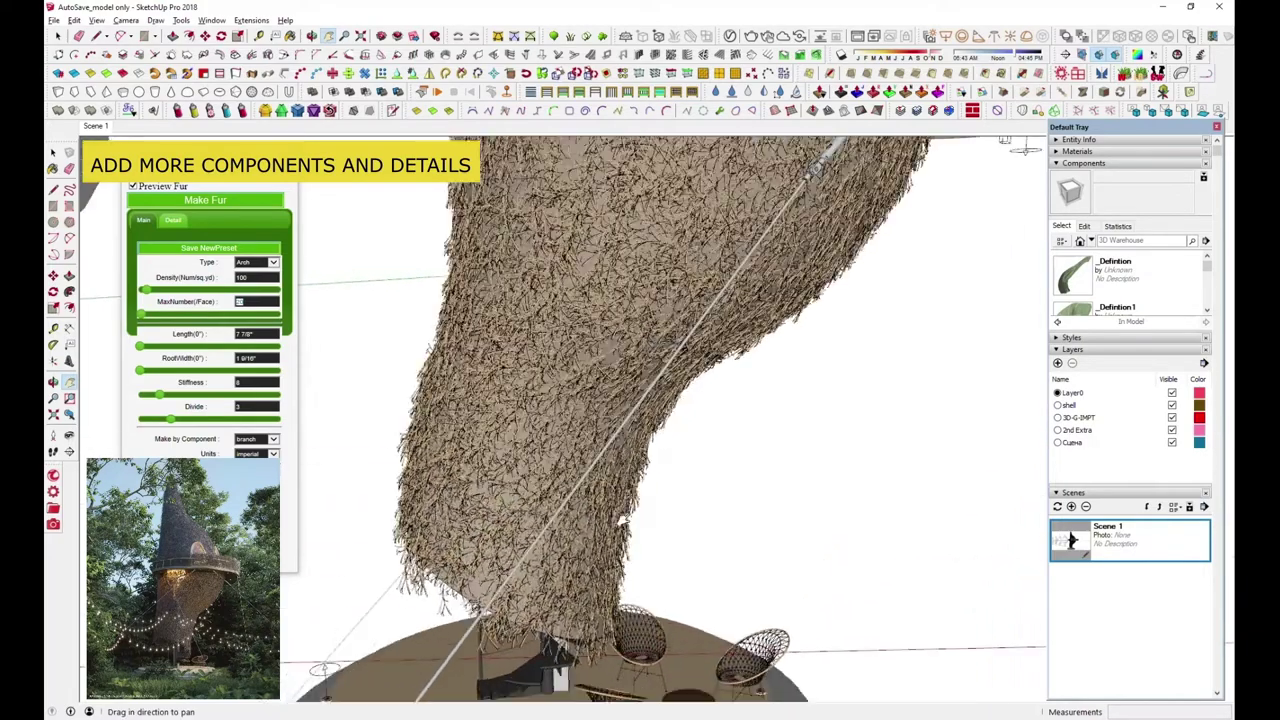
# Review the deck, chairs and base from several angles, then select the tree component.
pyautogui.keyDown('shift'); pyautogui.moveTo(500, 400); pyautogui.dragTo(302, 214, button='middle'); pyautogui.keyUp('shift')
pyautogui.moveTo(600, 450)
pyautogui.keyDown('shift'); pyautogui.mouseDown(button='middle')
pyautogui.moveTo(590, 430)
pyautogui.moveTo(627, 601)
pyautogui.moveTo(597, 597)
pyautogui.mouseUp(button='middle'); pyautogui.keyUp('shift')
pyautogui.scroll(-3, 737, 299)
pyautogui.scroll(-3, 737, 300)
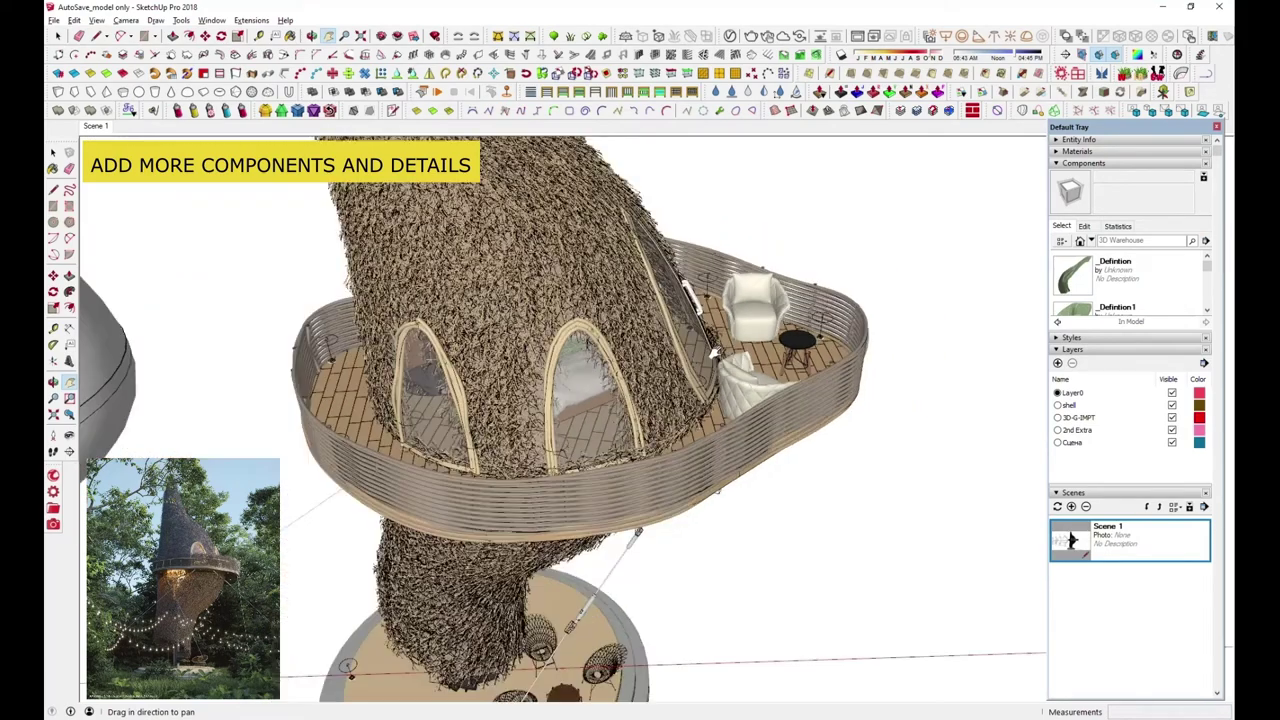
pyautogui.scroll(-2, 737, 302)
pyautogui.scroll(-1, 737, 305)
pyautogui.moveTo(737, 305); pyautogui.dragTo(845, 197, button='middle')
pyautogui.click(57, 36)
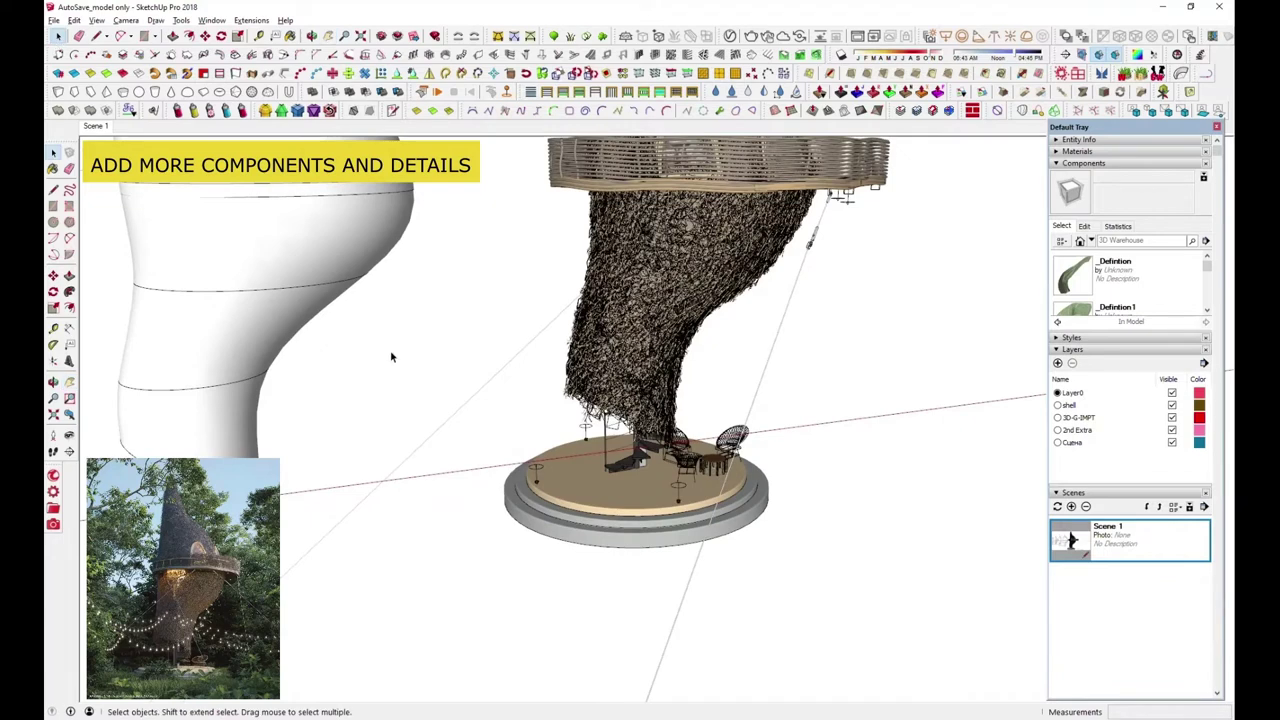
pyautogui.click(637, 462)
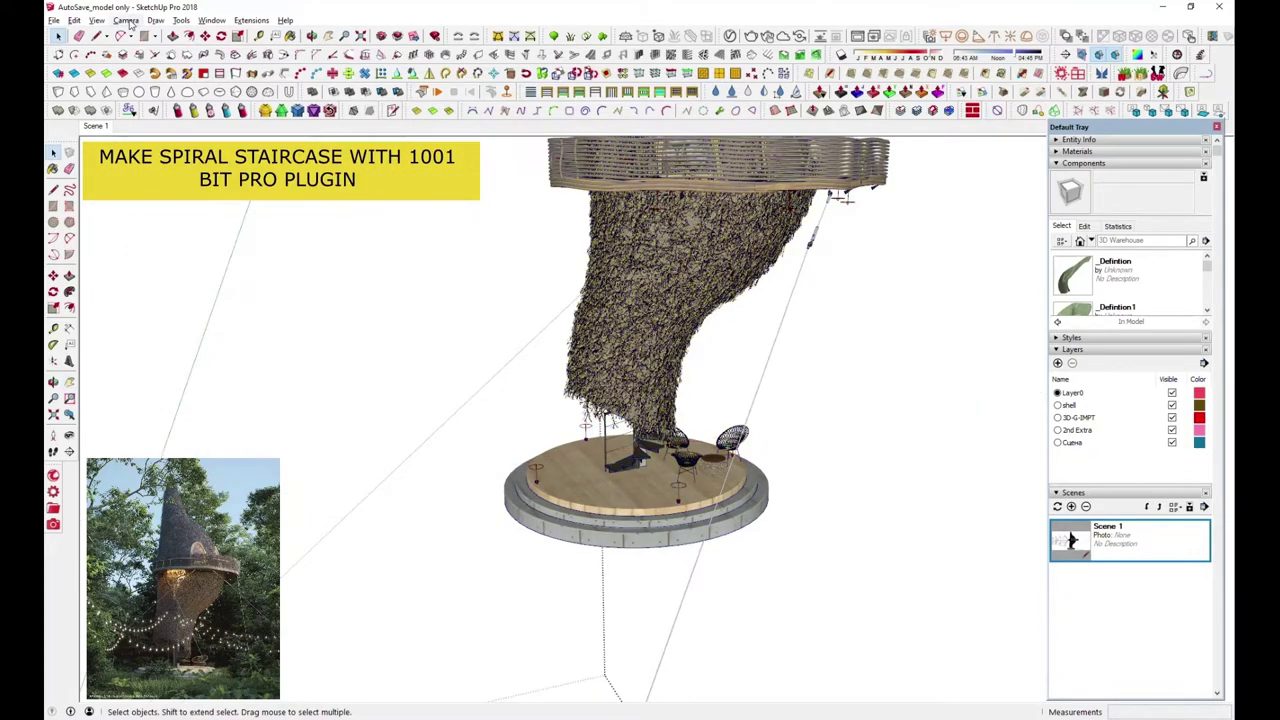
# Toggle Hide Rest Of Model and pan down to the staircase area.
pyautogui.click(96, 20)
pyautogui.moveTo(134, 211)
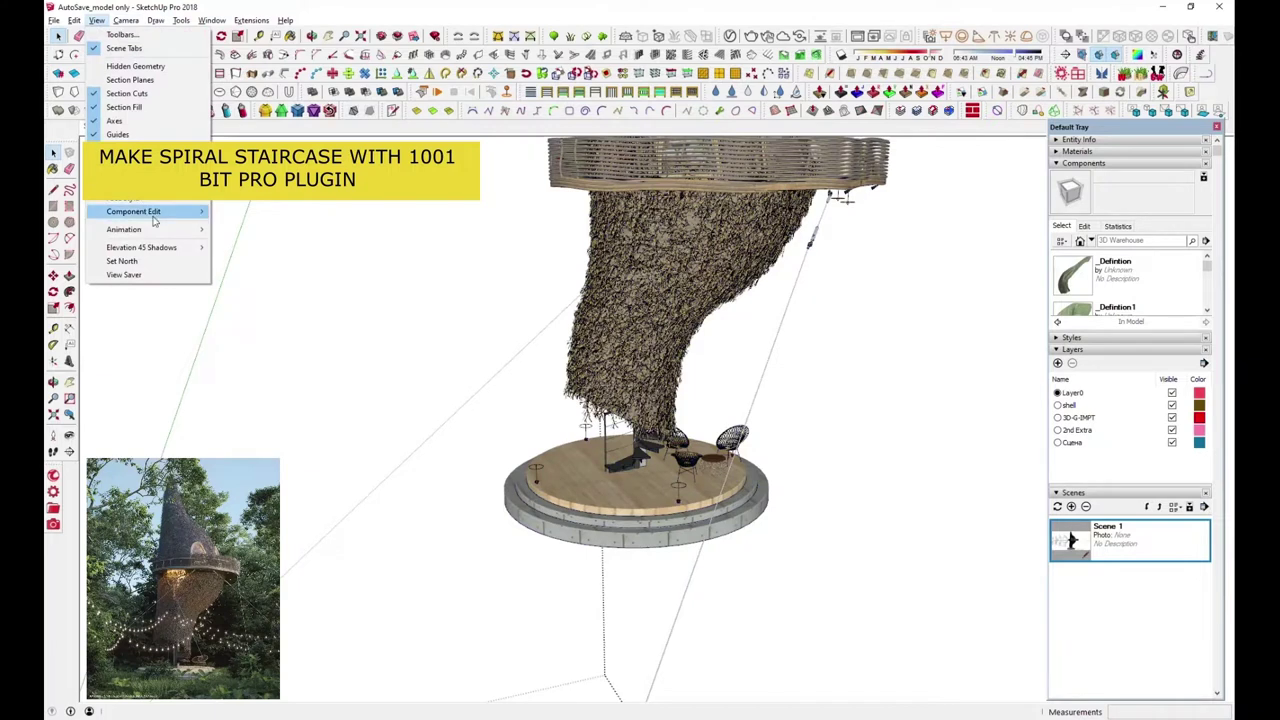
pyautogui.click(347, 271)
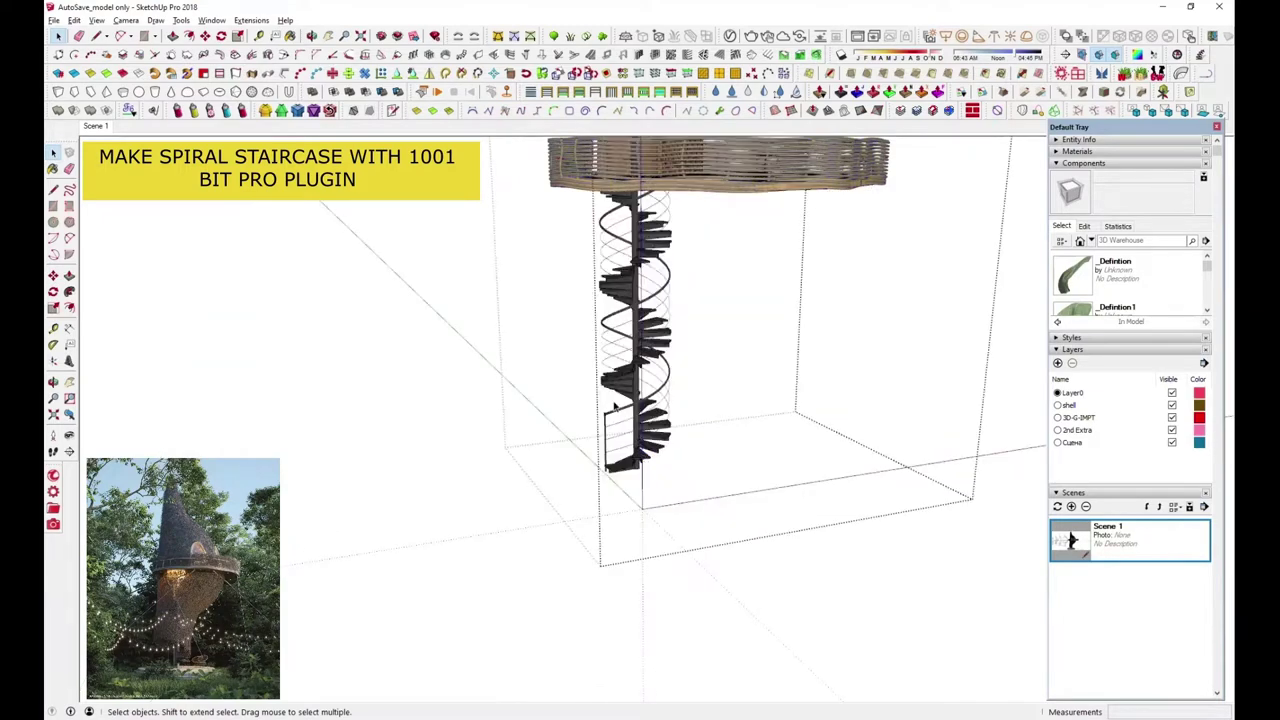
pyautogui.click(329, 36)
pyautogui.moveTo(634, 280)
pyautogui.mouseDown()
pyautogui.moveTo(651, 663)
pyautogui.moveTo(685, 489)
pyautogui.moveTo(660, 470)
pyautogui.mouseUp()
pyautogui.press('o')
pyautogui.press('h')
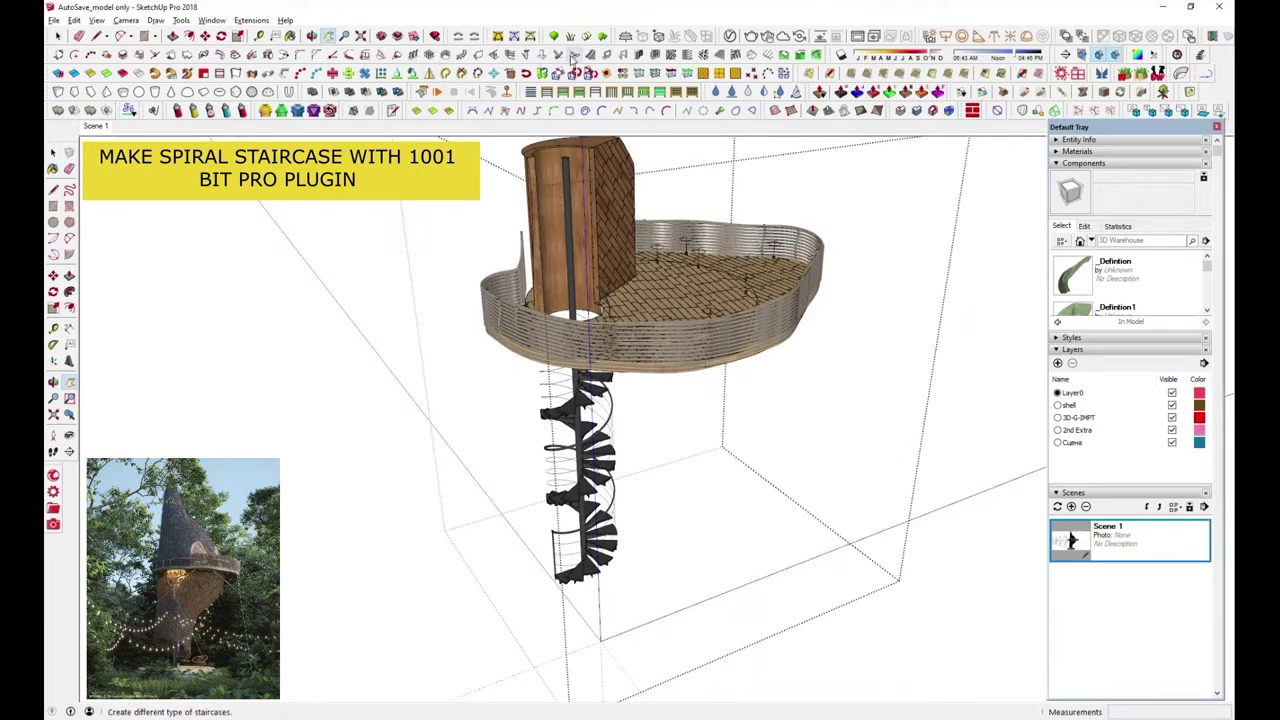
# Build a spiral staircase with 1001bit Pro Staircases and undo the extra copy.
pyautogui.click(574, 56)
pyautogui.click(343, 431)
pyautogui.click(343, 431)
pyautogui.click(343, 431)
pyautogui.click(229, 457)
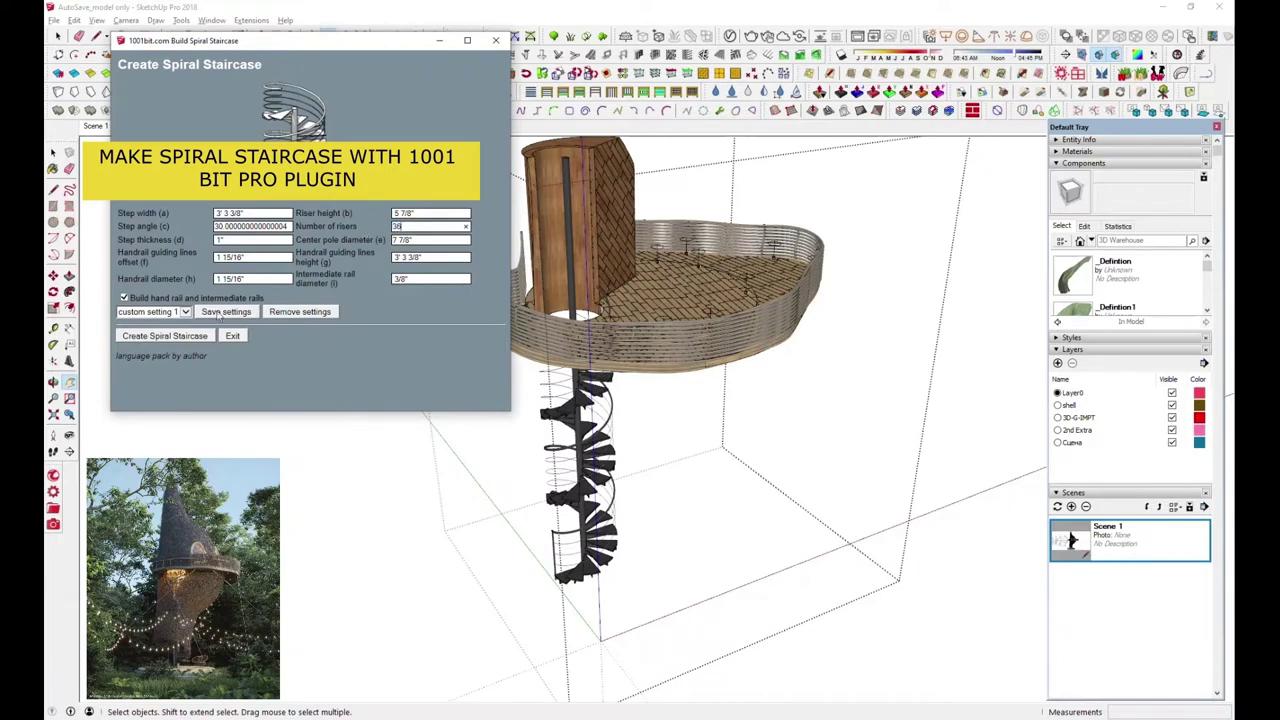
pyautogui.click(164, 335)
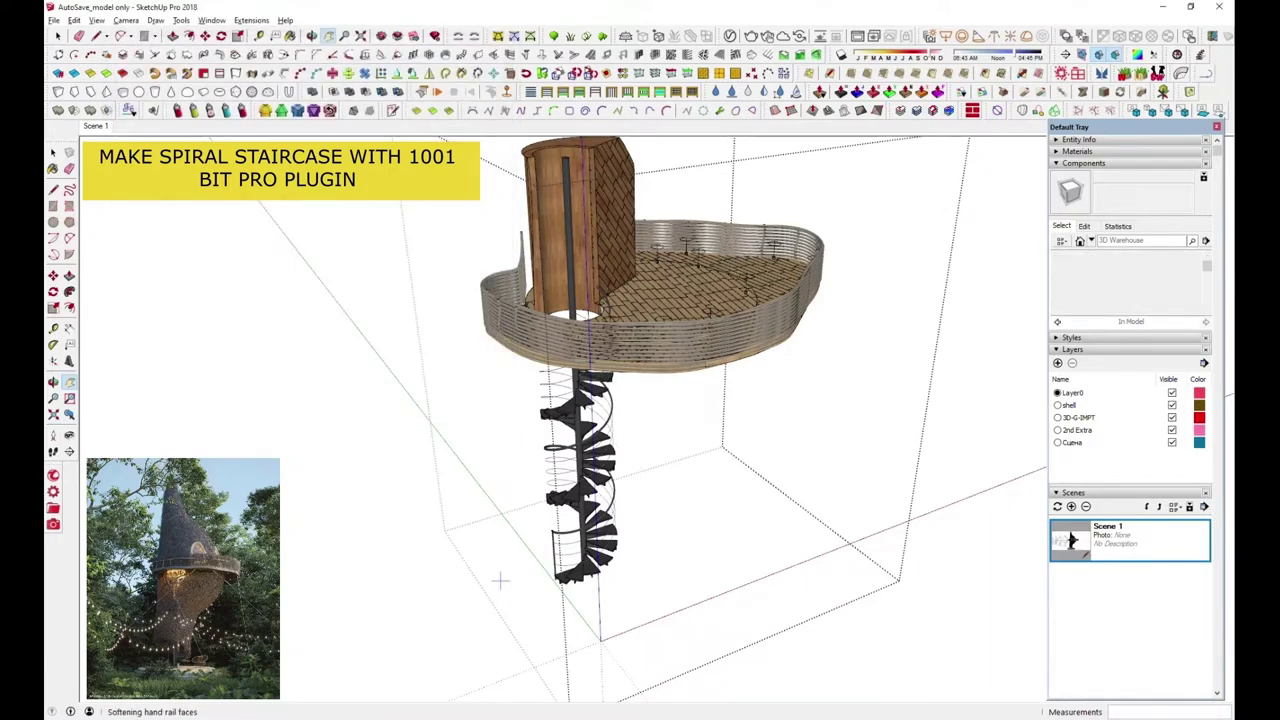
pyautogui.moveTo(496, 458); pyautogui.dragTo(515, 453, button='middle')
pyautogui.click(515, 453)
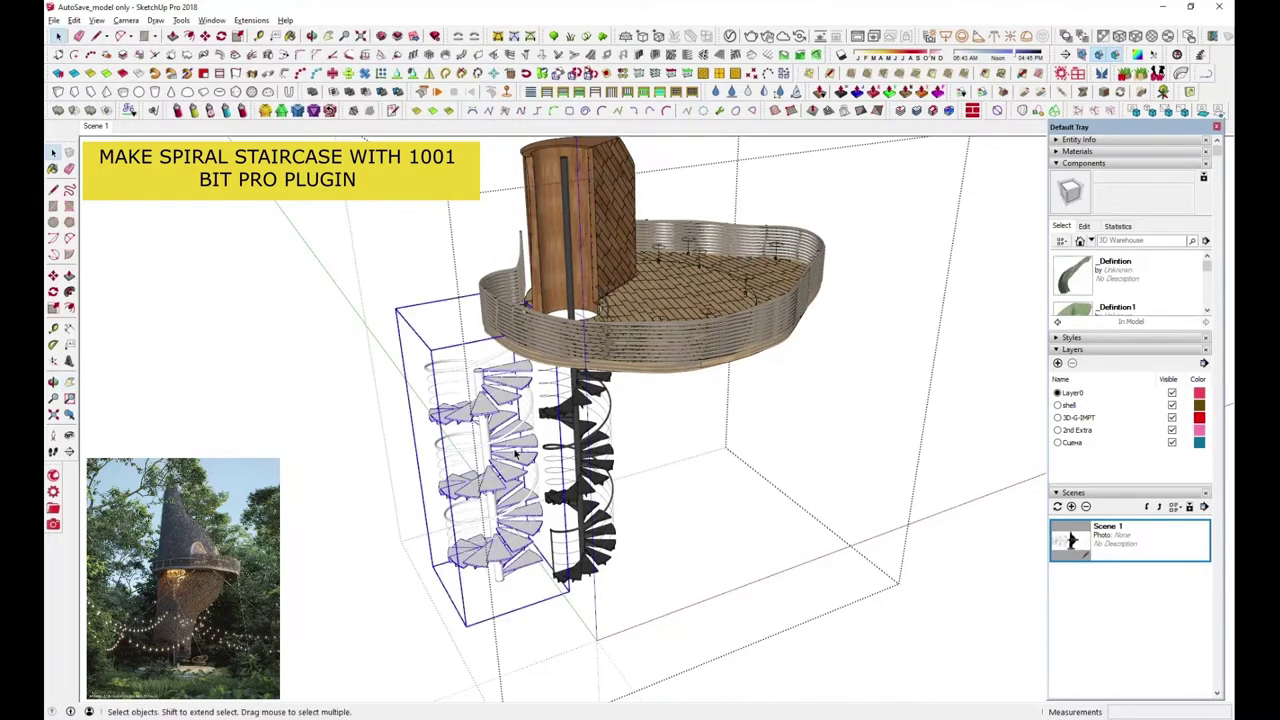
pyautogui.hotkey('ctrl', 'z')
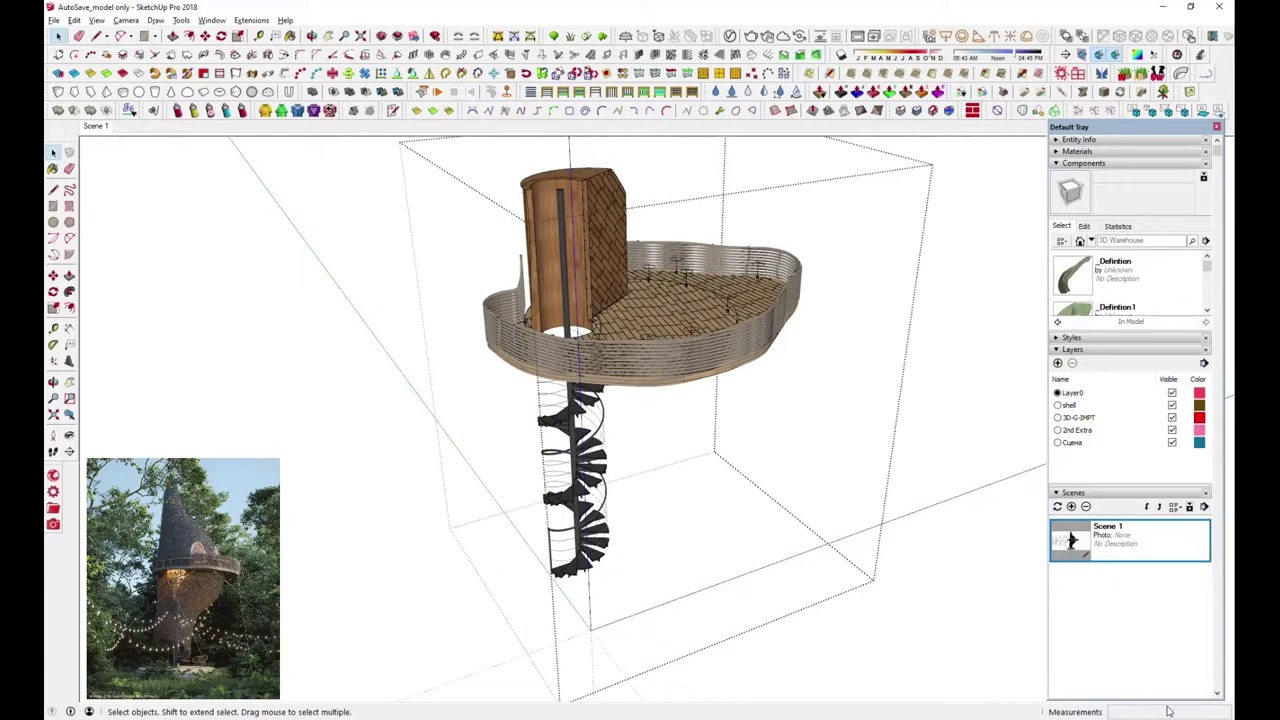
pyautogui.moveTo(885, 516)
pyautogui.mouseDown(button='middle')
pyautogui.moveTo(797, 477)
pyautogui.moveTo(926, 491)
pyautogui.moveTo(828, 497)
pyautogui.mouseUp(button='middle')
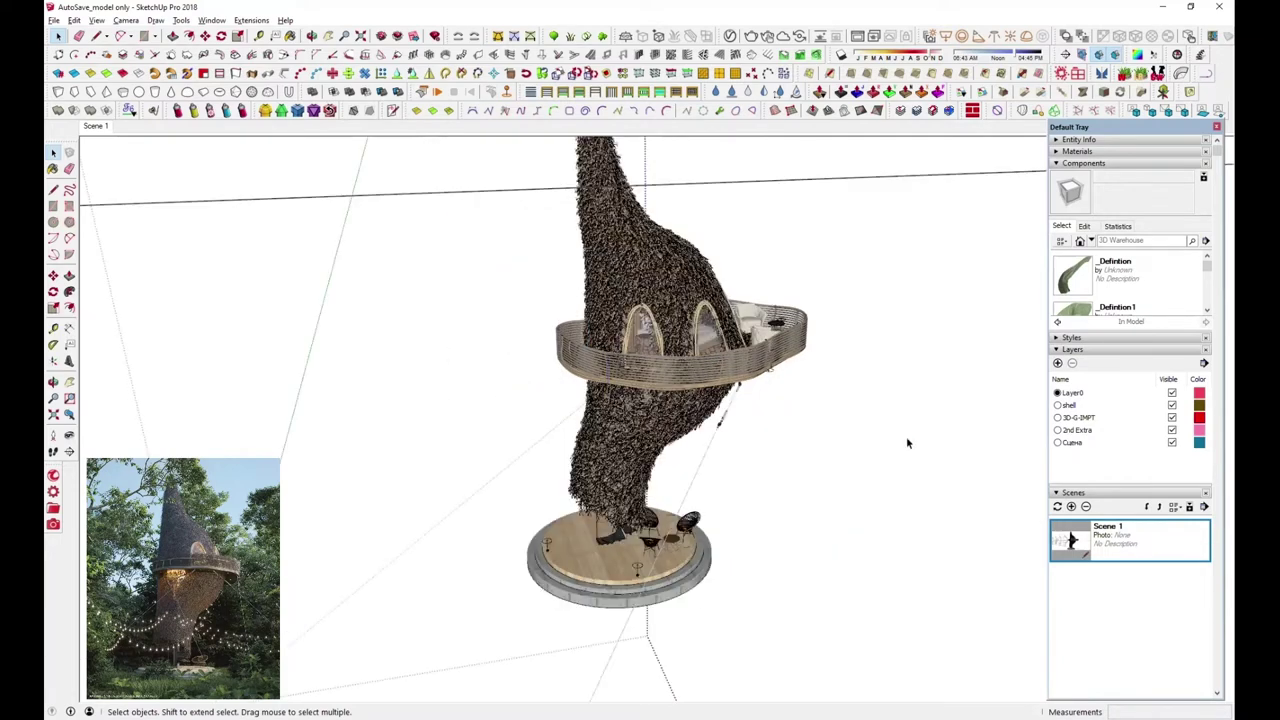
pyautogui.click(329, 37)
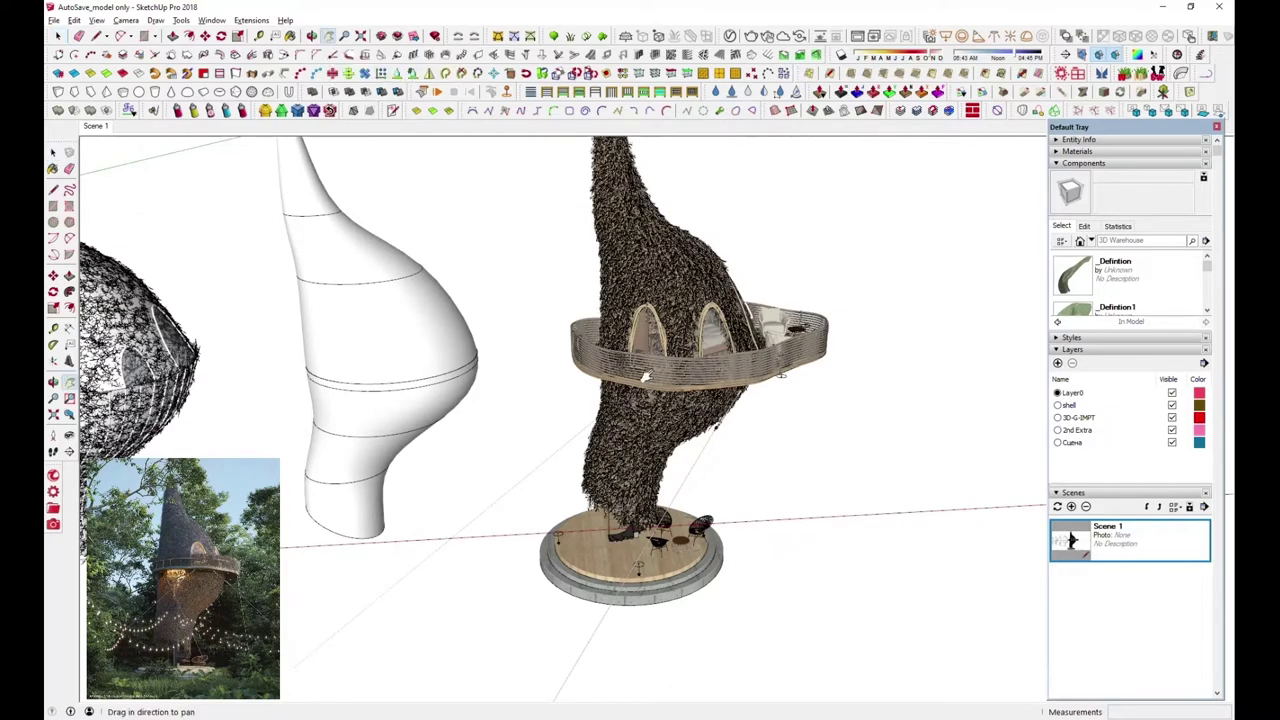
pyautogui.moveTo(646, 359); pyautogui.dragTo(684, 415)
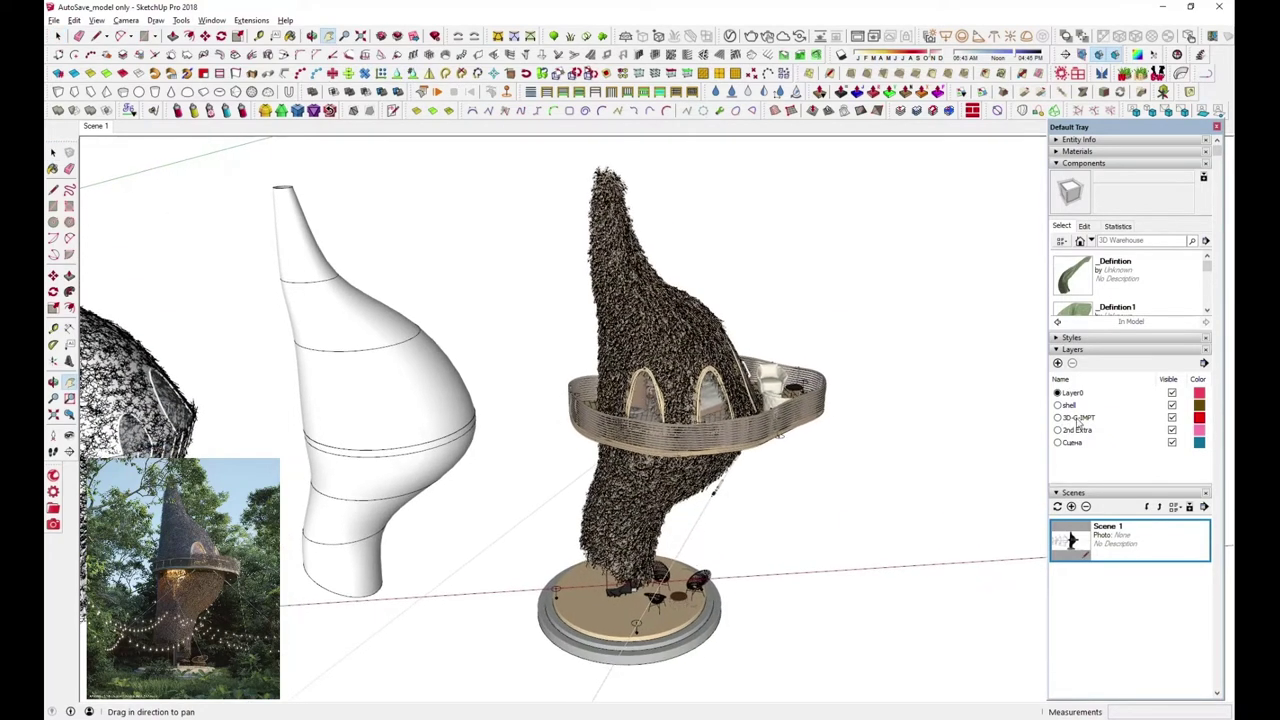
pyautogui.click(1172, 405)
pyautogui.scroll(2, 728, 478)
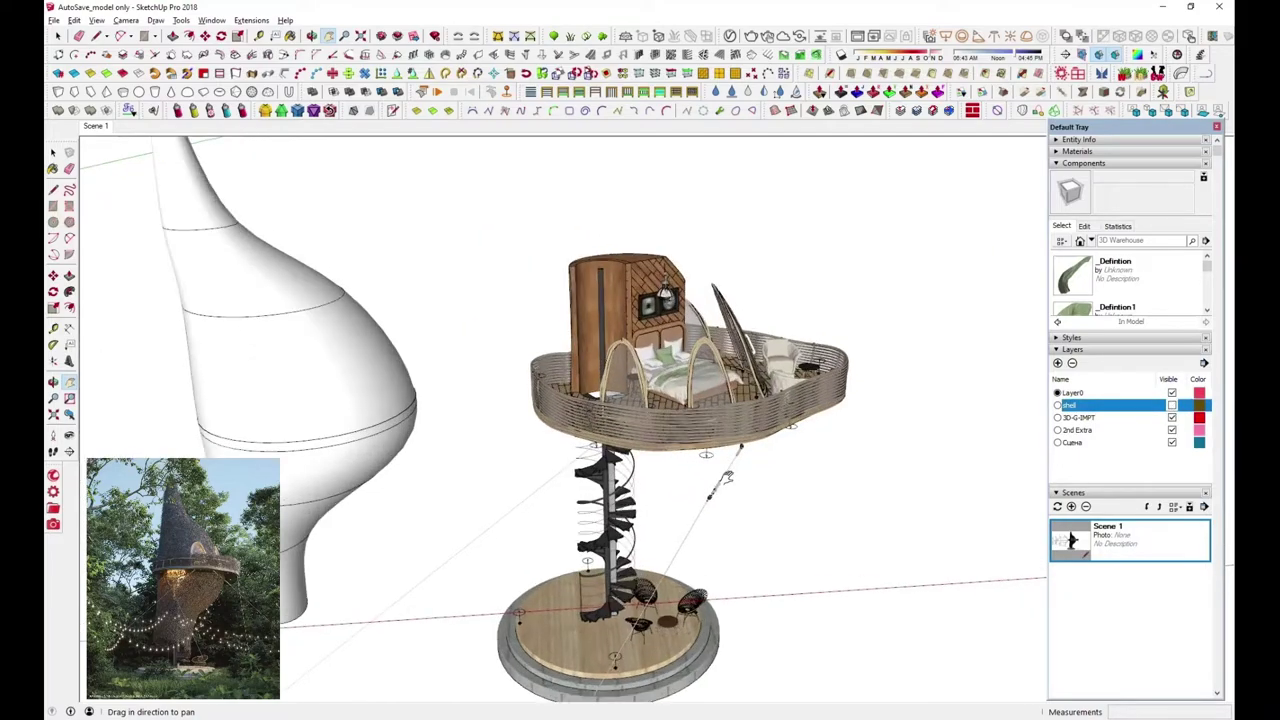
pyautogui.scroll(2, 728, 478)
pyautogui.moveTo(727, 406)
pyautogui.mouseDown(button='middle')
pyautogui.moveTo(545, 355)
pyautogui.moveTo(868, 90)
pyautogui.moveTo(660, 245)
pyautogui.mouseUp(button='middle')
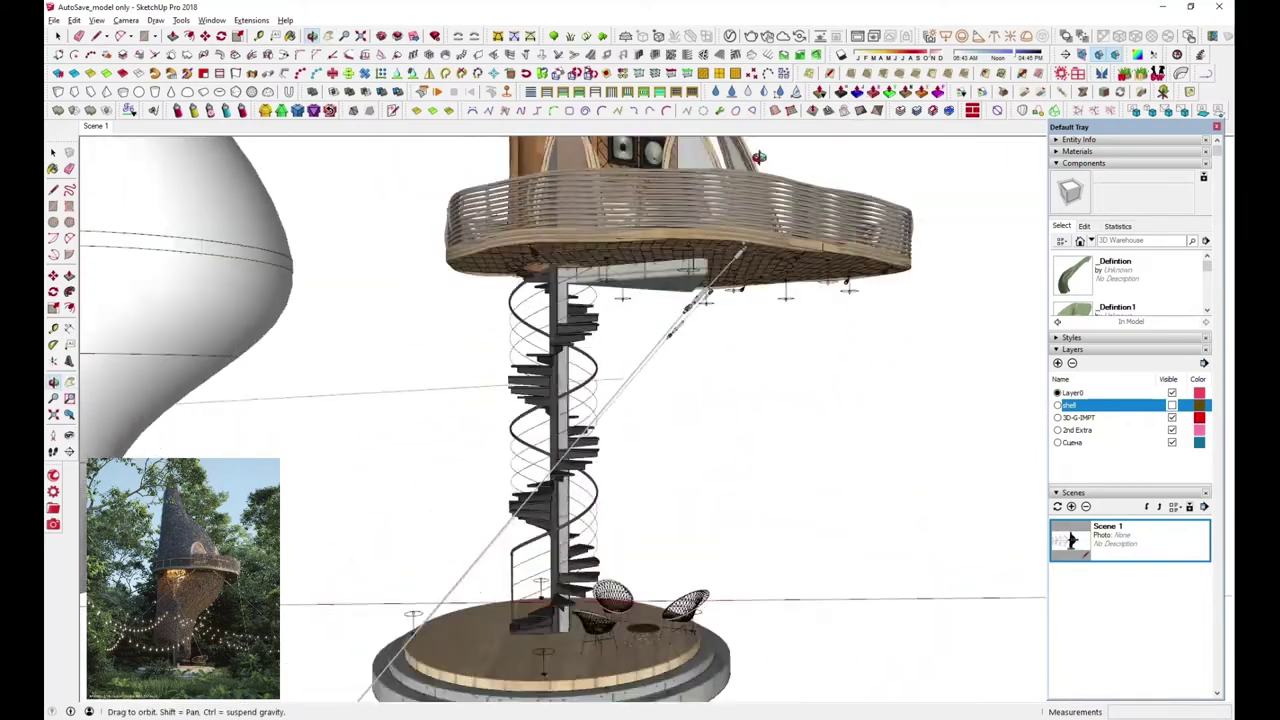
pyautogui.moveTo(660, 245); pyautogui.dragTo(771, 114, button='middle')
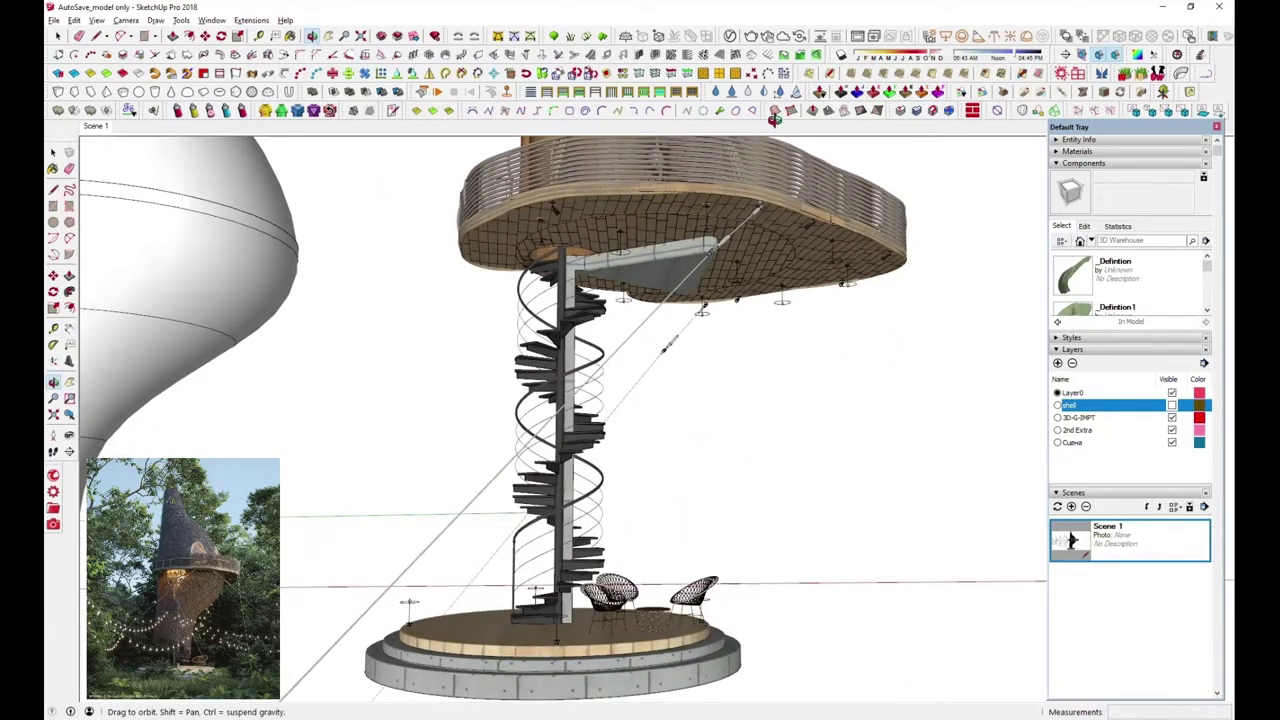
pyautogui.scroll(-5, 694, 440)
pyautogui.moveTo(694, 449)
pyautogui.mouseDown(button='middle')
pyautogui.moveTo(673, 496)
pyautogui.moveTo(700, 494)
pyautogui.mouseUp(button='middle')
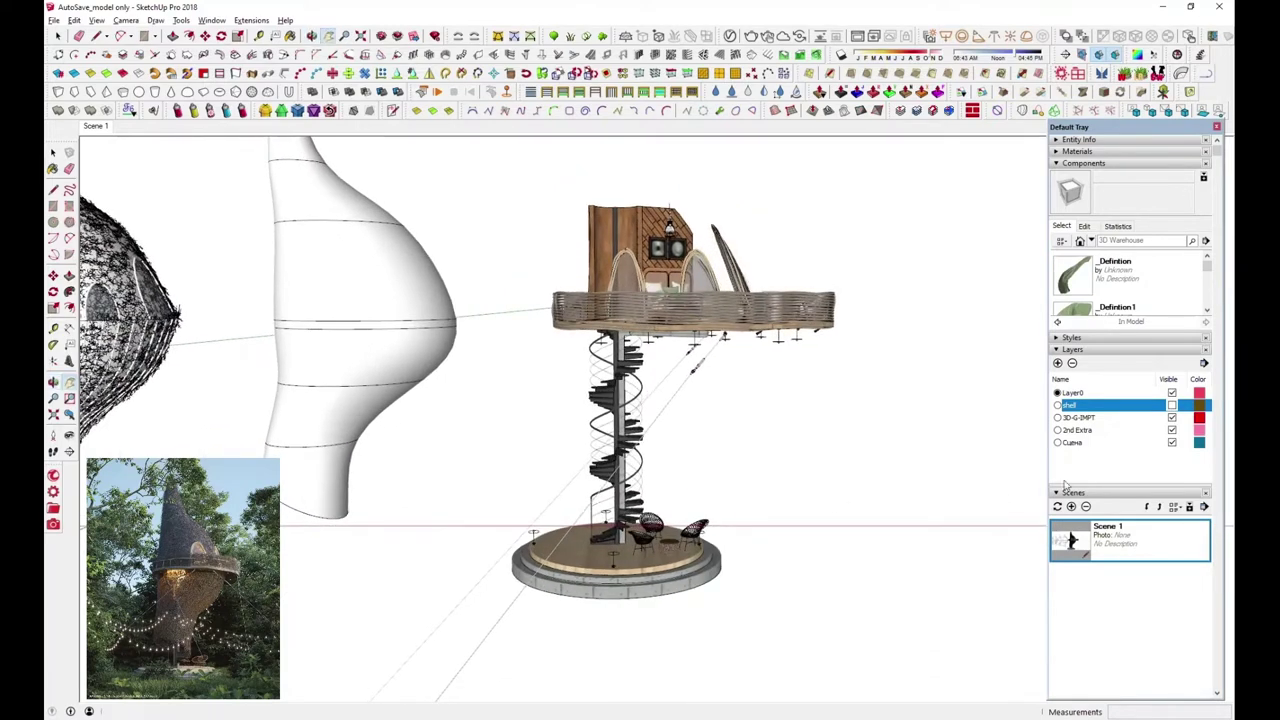
pyautogui.click(1173, 405)
pyautogui.keyDown('shift'); pyautogui.moveTo(640, 400); pyautogui.dragTo(650, 480, button='middle'); pyautogui.keyUp('shift')
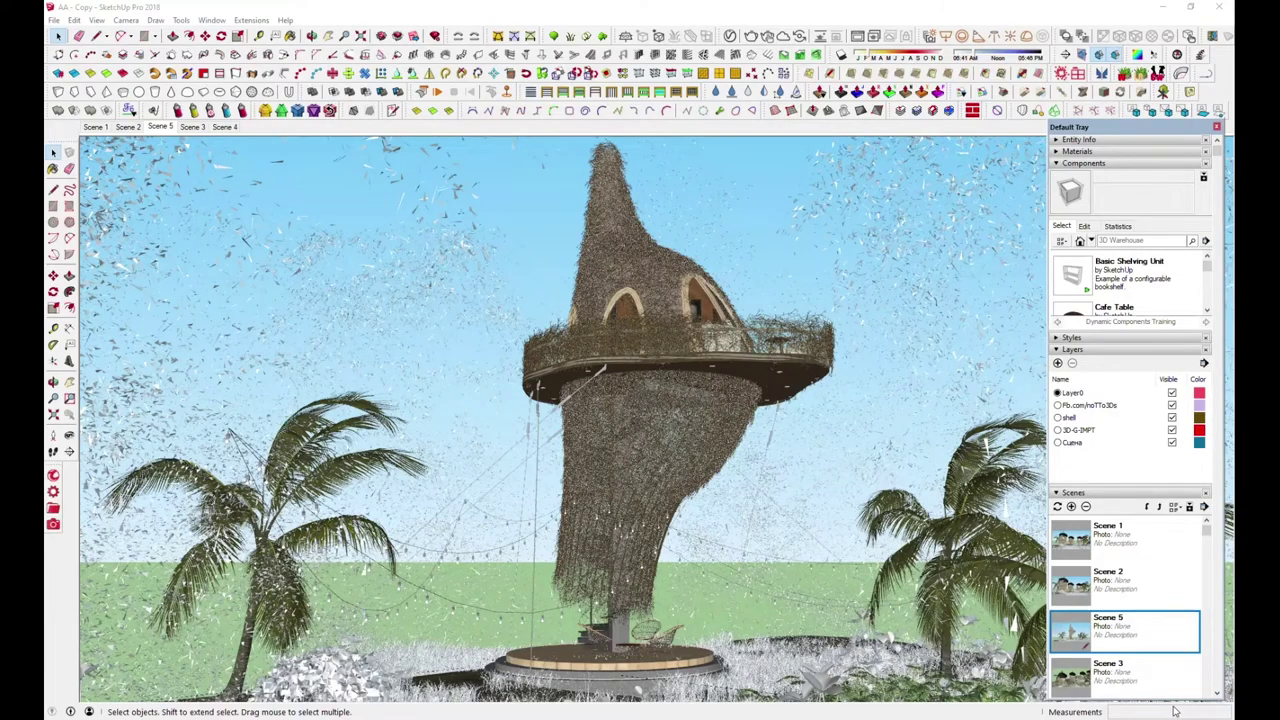
# Show the edge settings in the Styles tray's Edit tab.
pyautogui.moveTo(814, 420); pyautogui.dragTo(654, 528, button='middle')
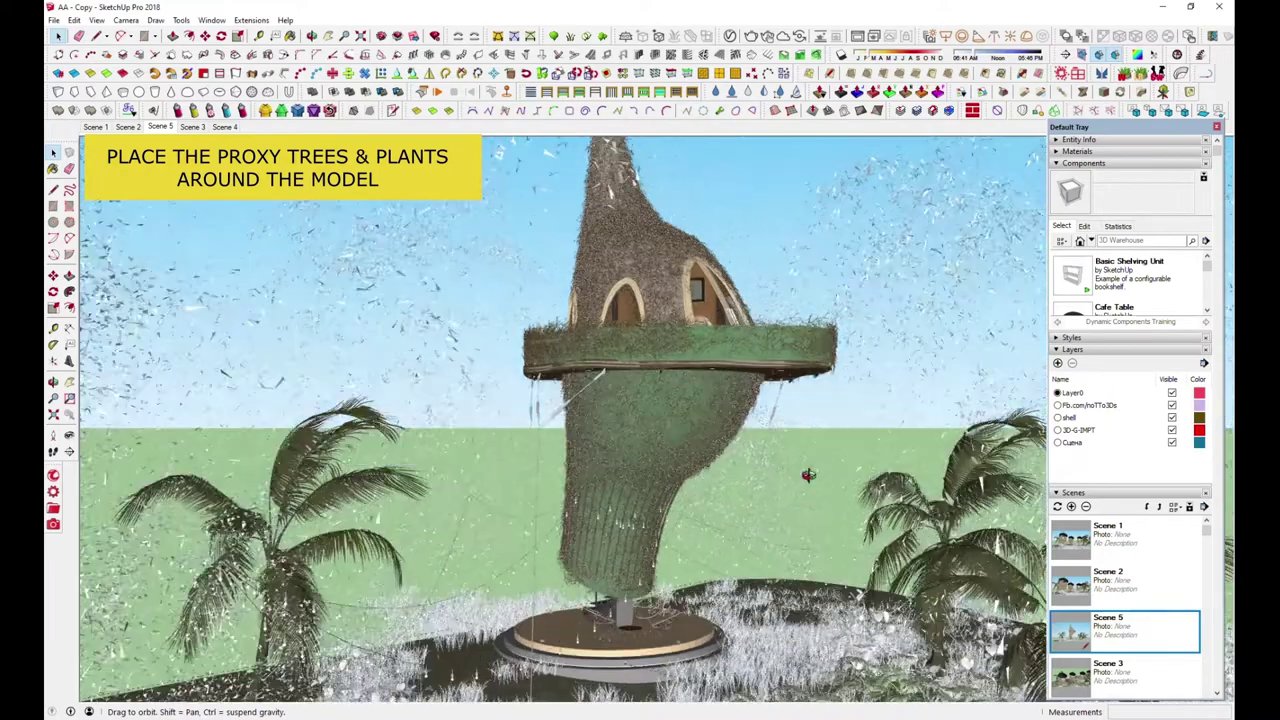
pyautogui.scroll(-3, 654, 528)
pyautogui.scroll(-2, 654, 528)
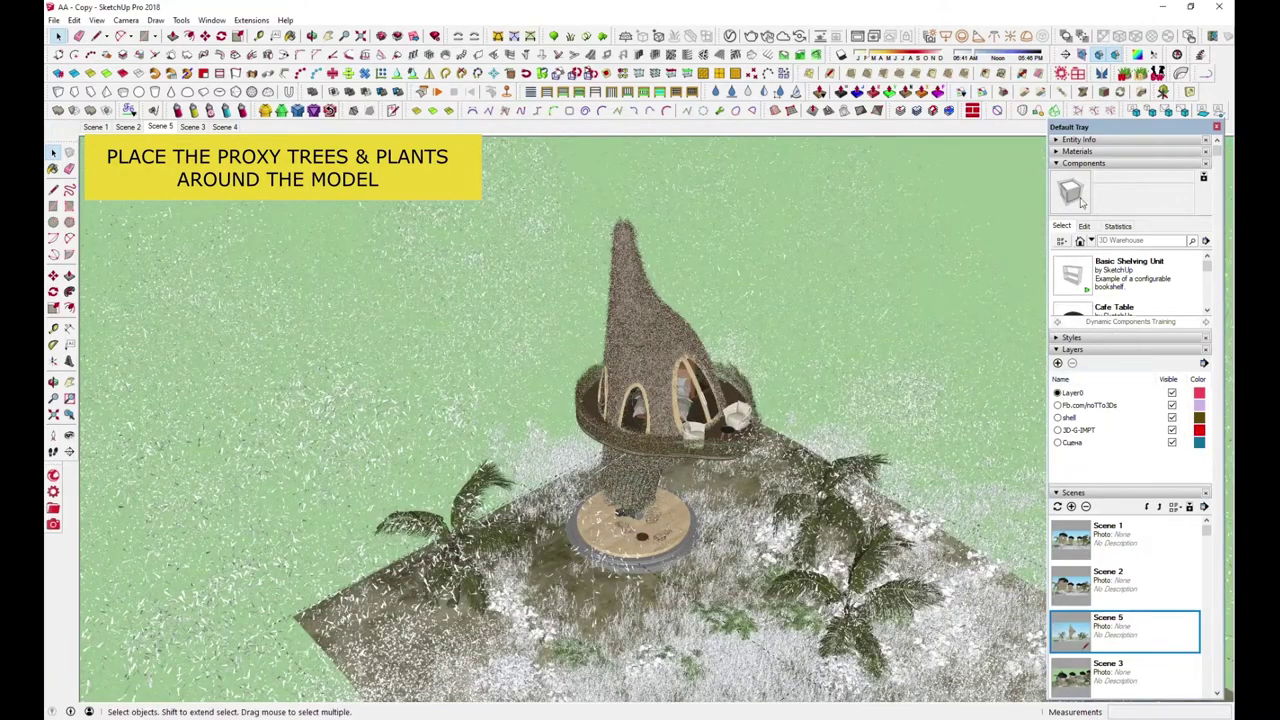
pyautogui.click(1068, 163)
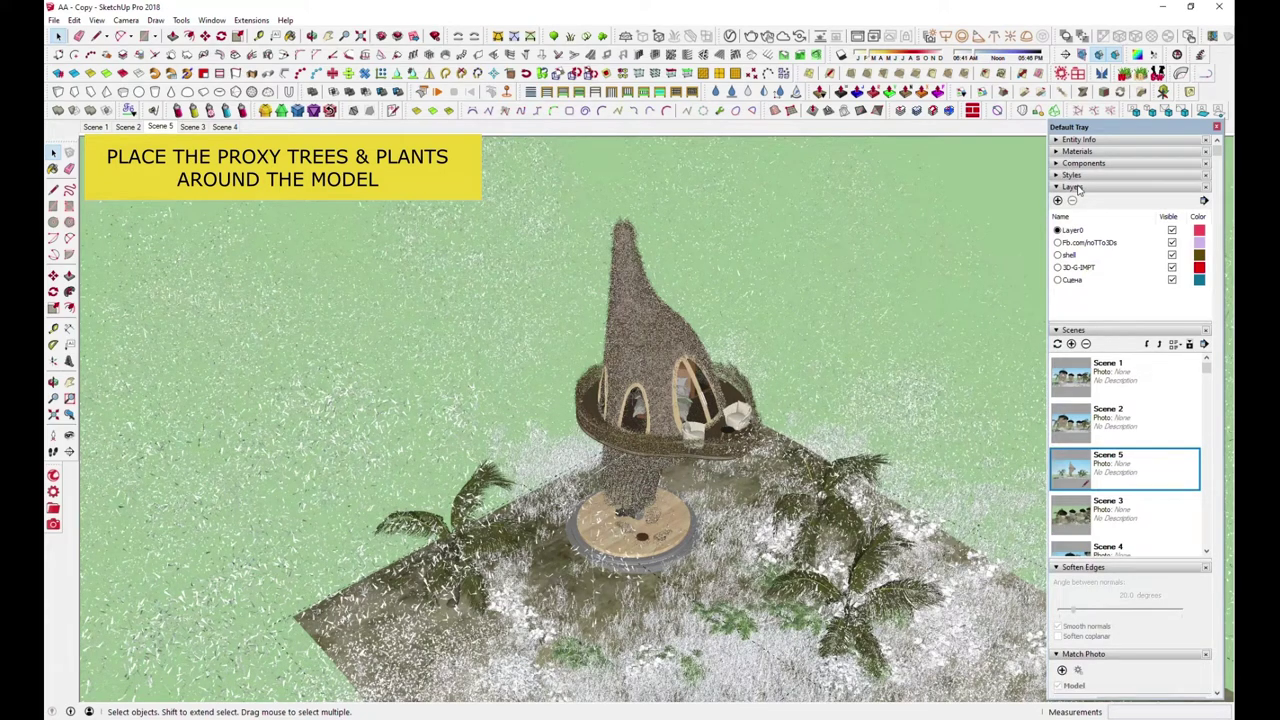
pyautogui.click(1074, 176)
pyautogui.click(1085, 238)
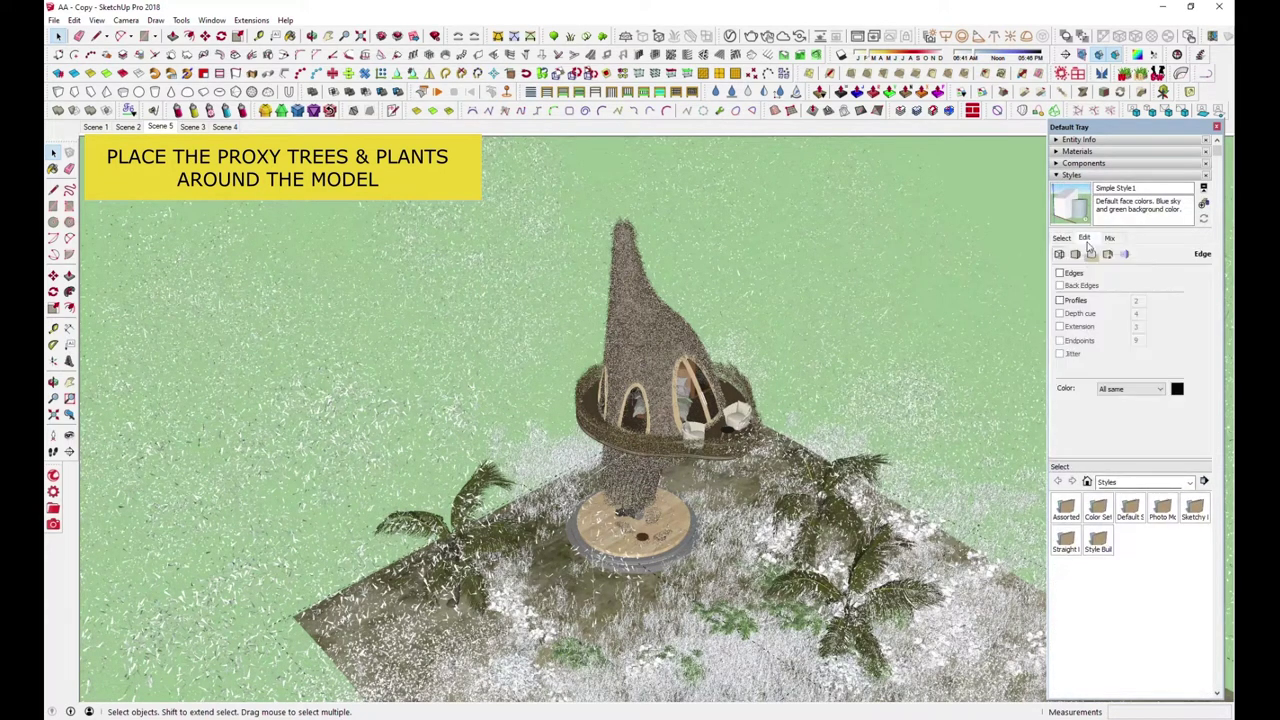
# Turn Edges on to compare while orbiting, then switch them back off.
pyautogui.click(1060, 273)
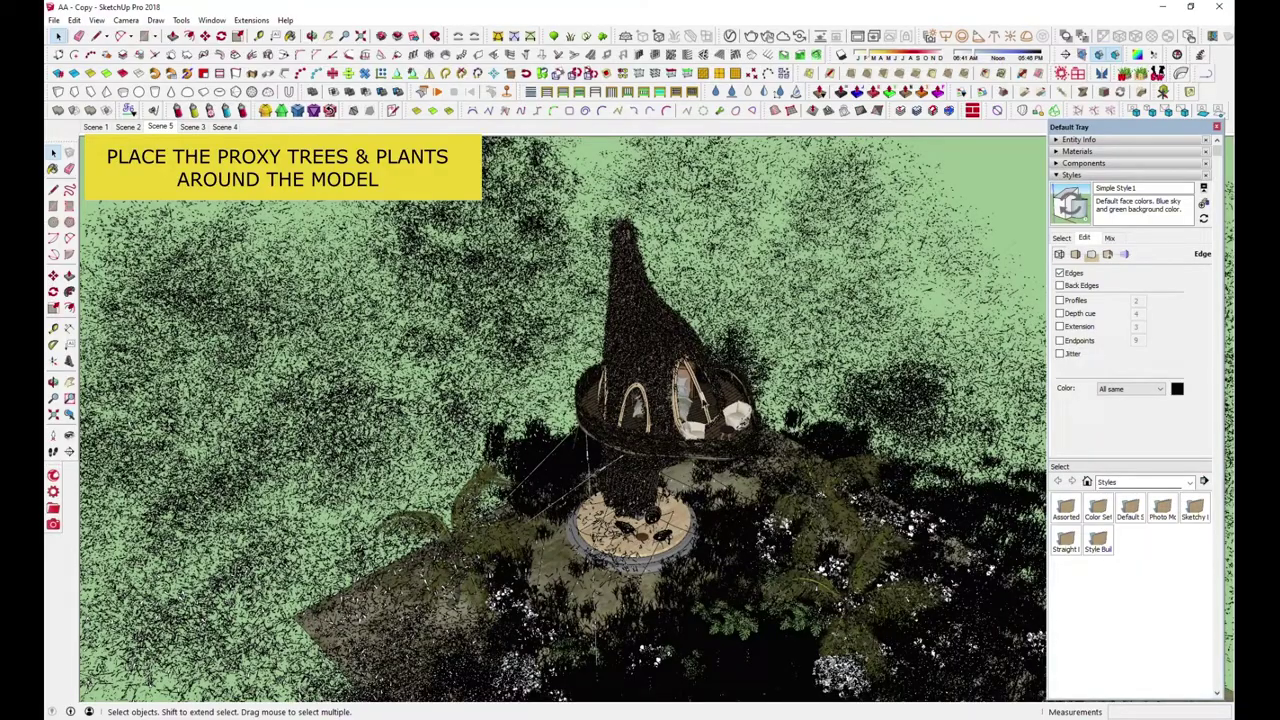
pyautogui.moveTo(693, 399); pyautogui.dragTo(715, 500, button='middle')
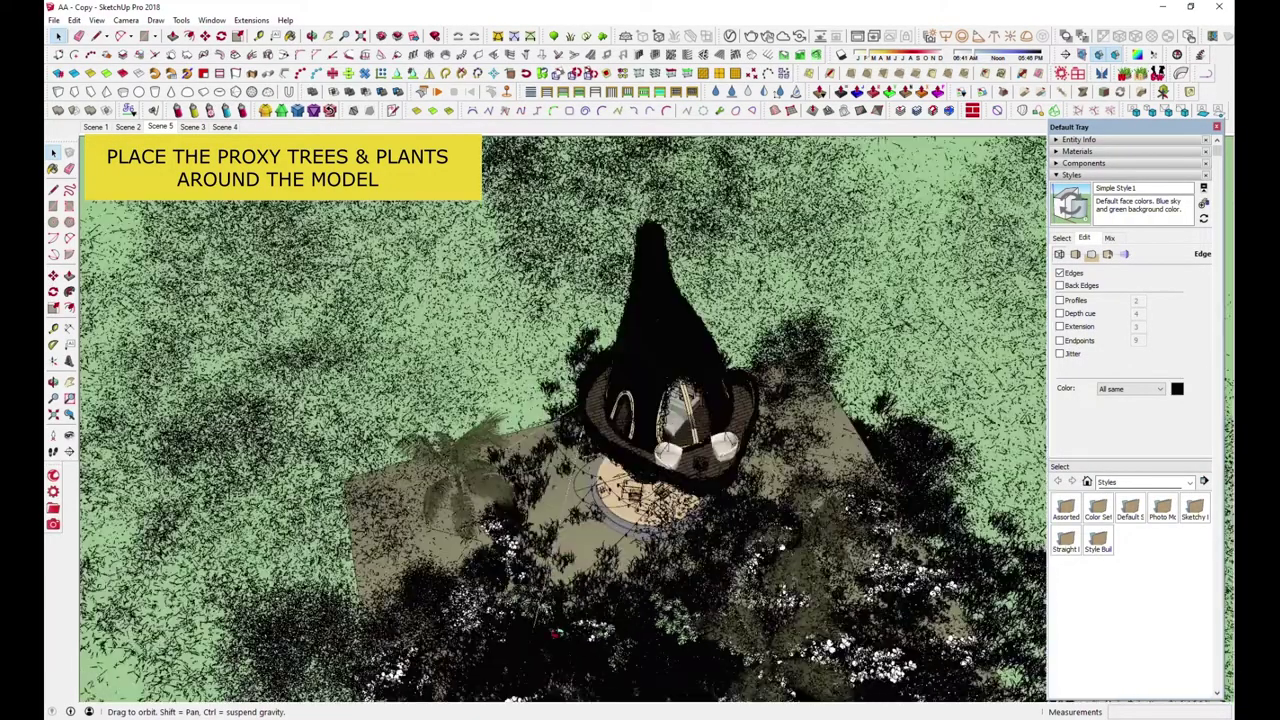
pyautogui.moveTo(555, 632)
pyautogui.mouseDown(button='middle')
pyautogui.moveTo(886, 522)
pyautogui.moveTo(614, 437)
pyautogui.mouseUp(button='middle')
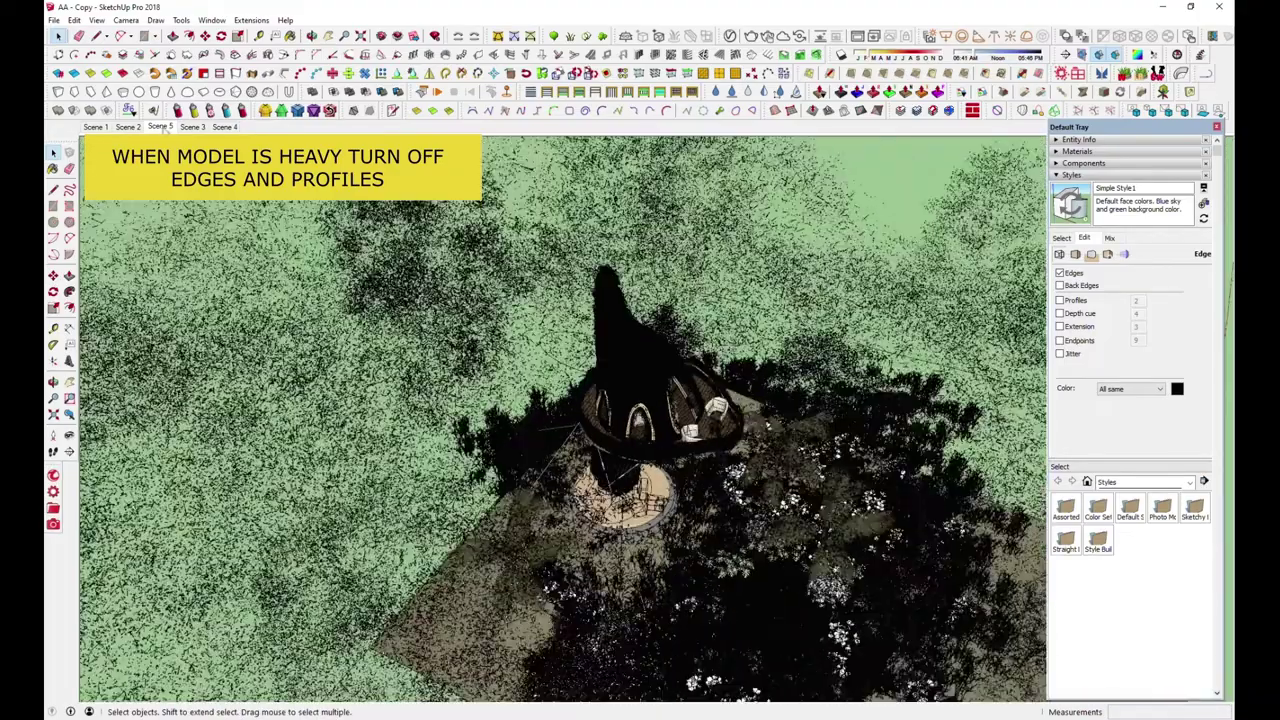
pyautogui.click(1060, 272)
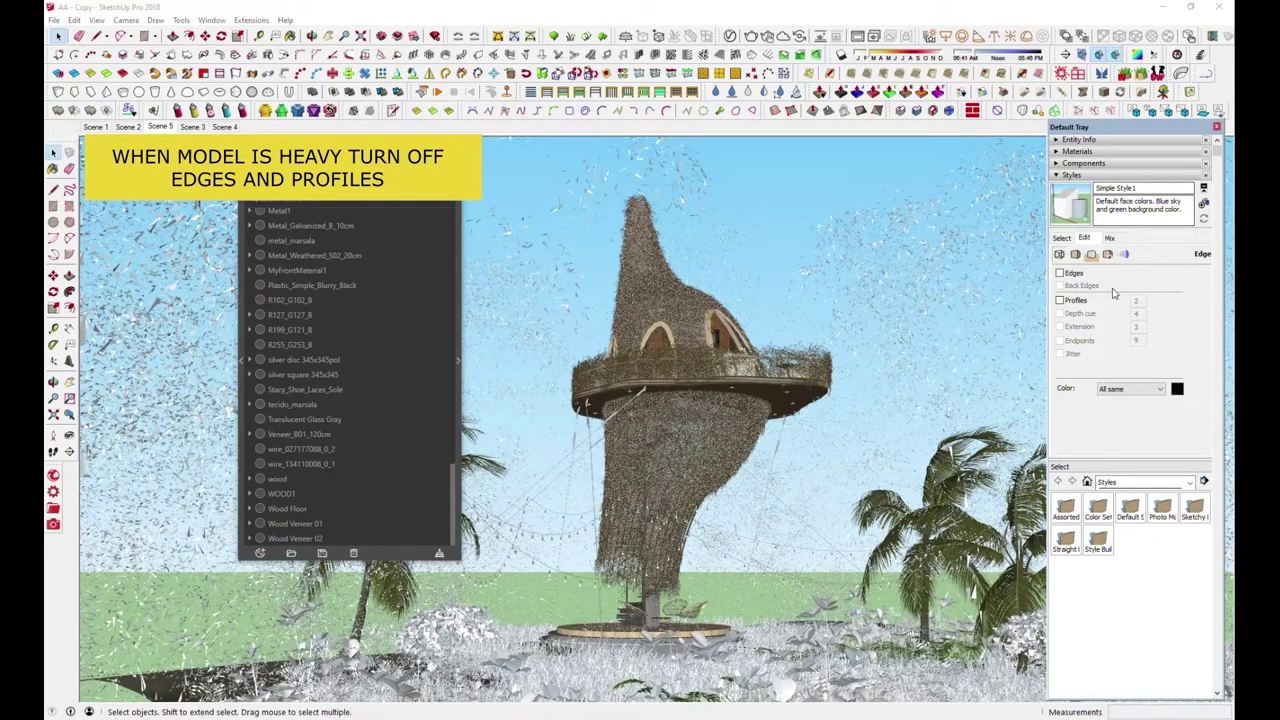
# Expand the Materials tray and open Material18 in the V-Ray Asset Editor.
pyautogui.click(1078, 151)
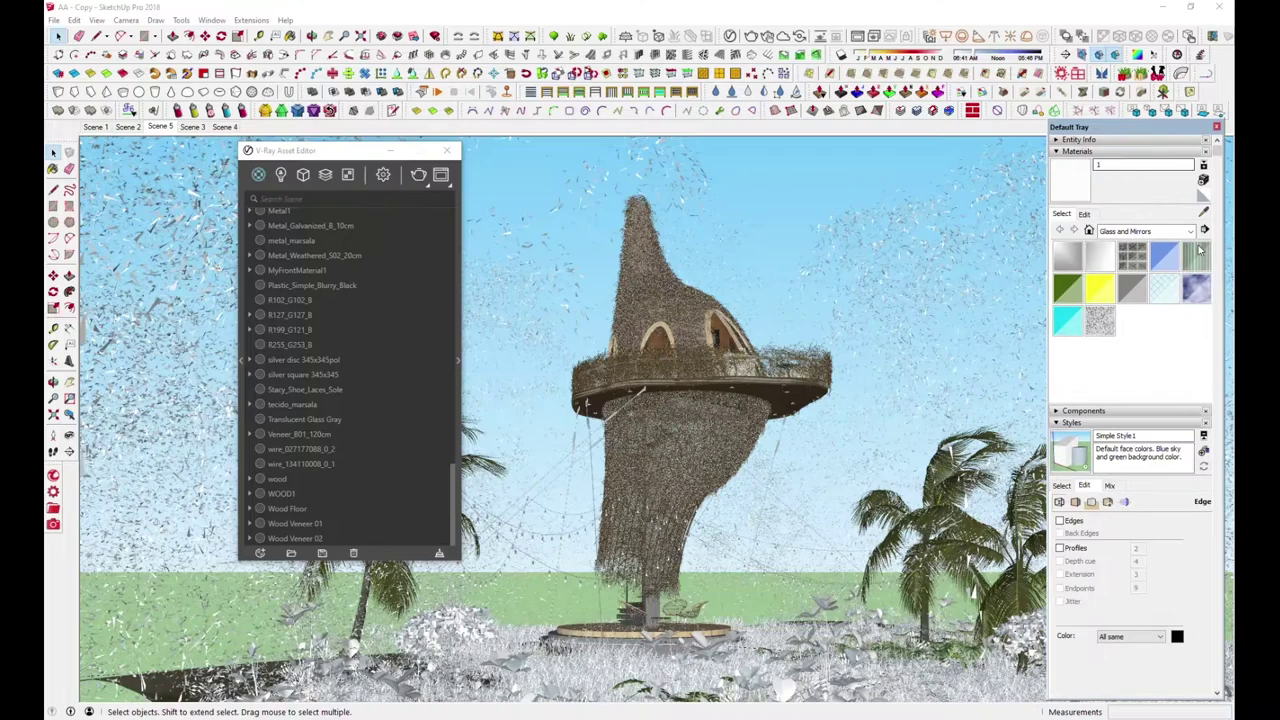
pyautogui.scroll(2, 699, 435)
pyautogui.scroll(2, 699, 435)
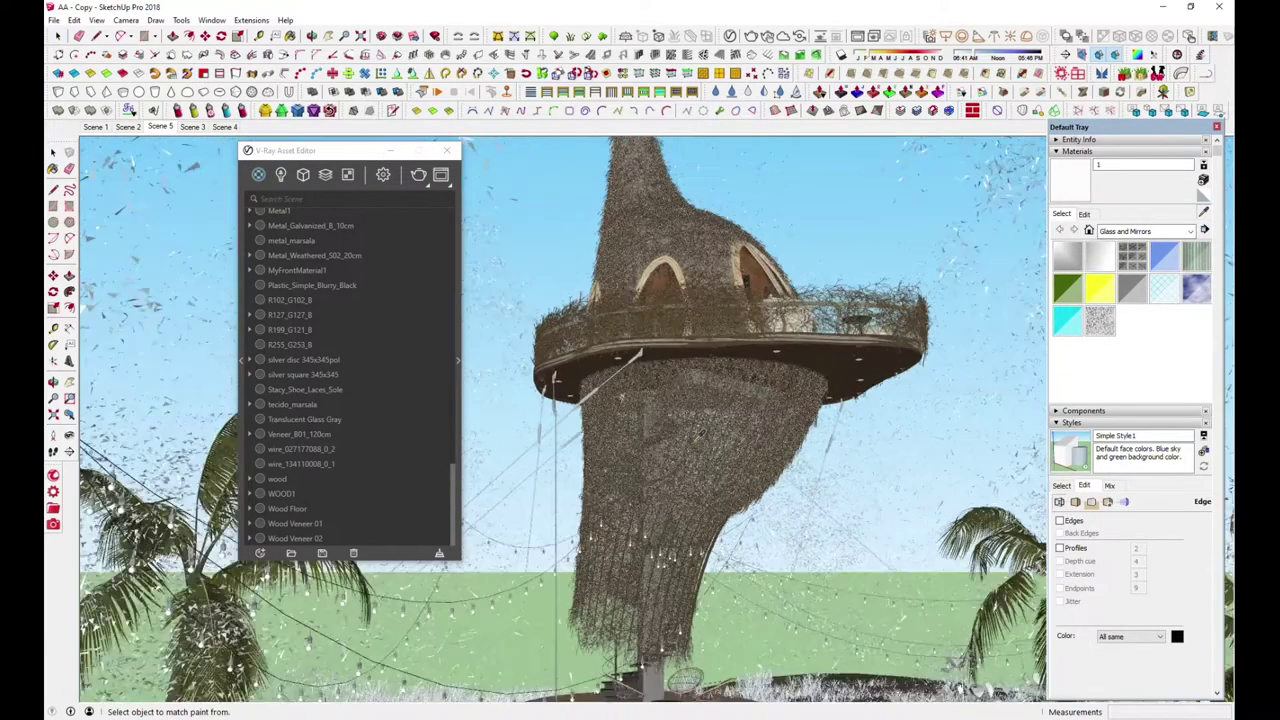
pyautogui.scroll(2, 699, 435)
pyautogui.scroll(2, 699, 435)
pyautogui.scroll(2, 699, 435)
pyautogui.scroll(2, 699, 435)
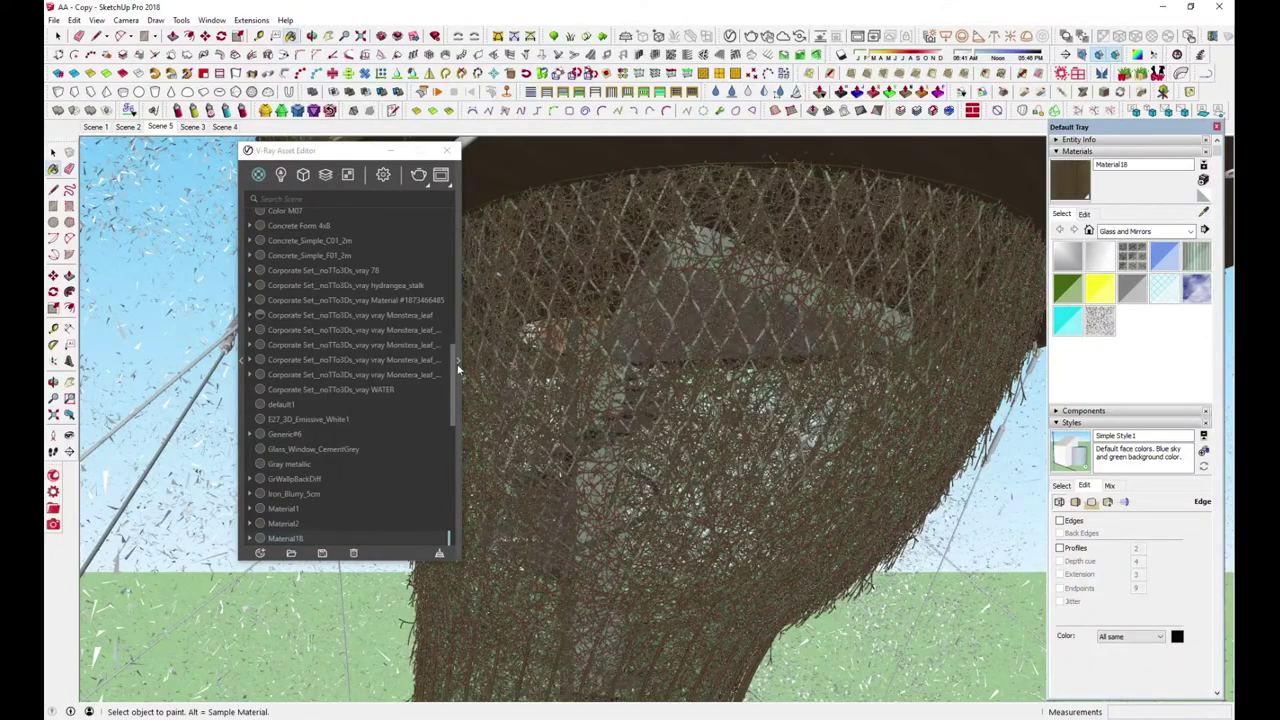
pyautogui.click(458, 362)
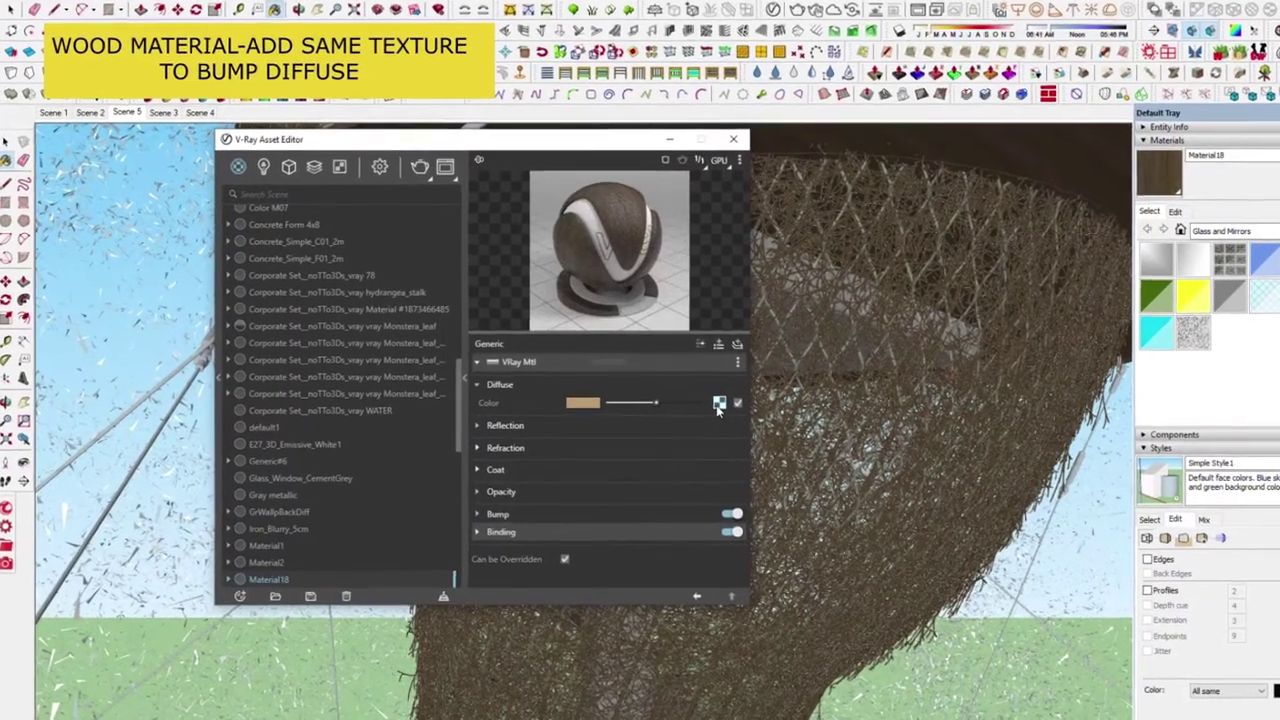
pyautogui.click(706, 395)
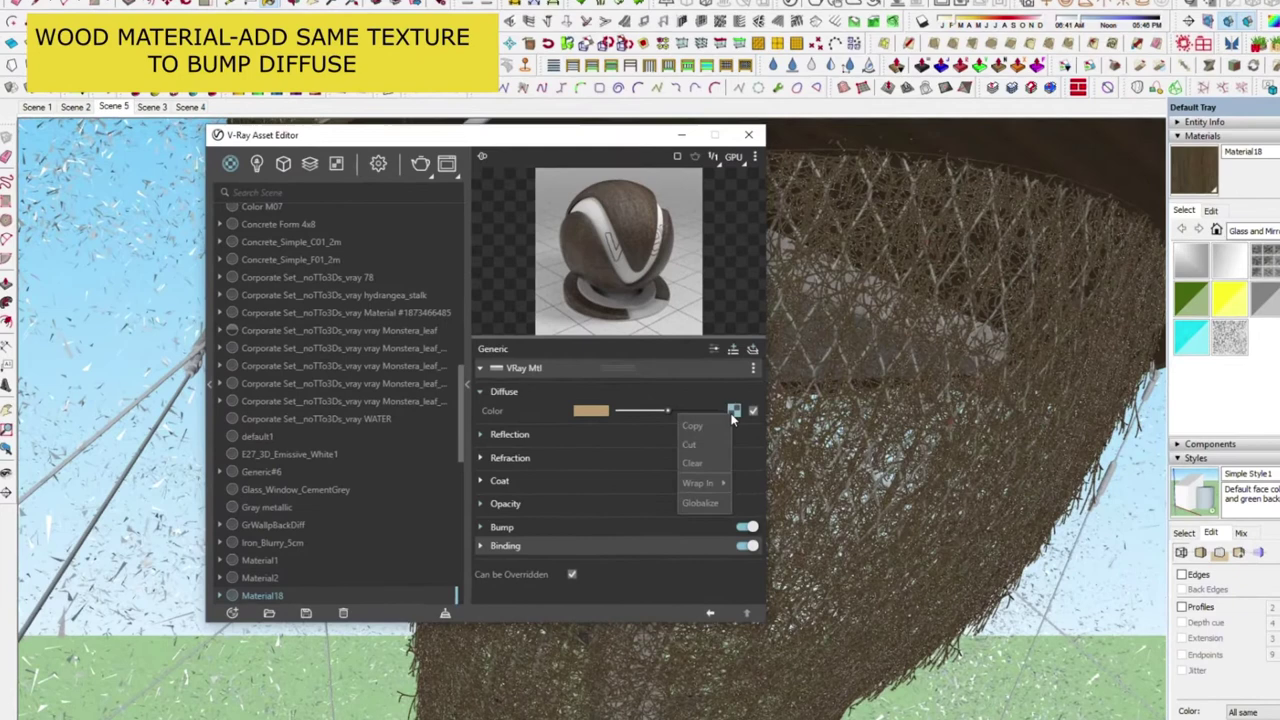
pyautogui.click(689, 406)
# Set Material18's wood diffuse bitmap to the Rendering Space (Linear) colour space.
pyautogui.click(557, 529)
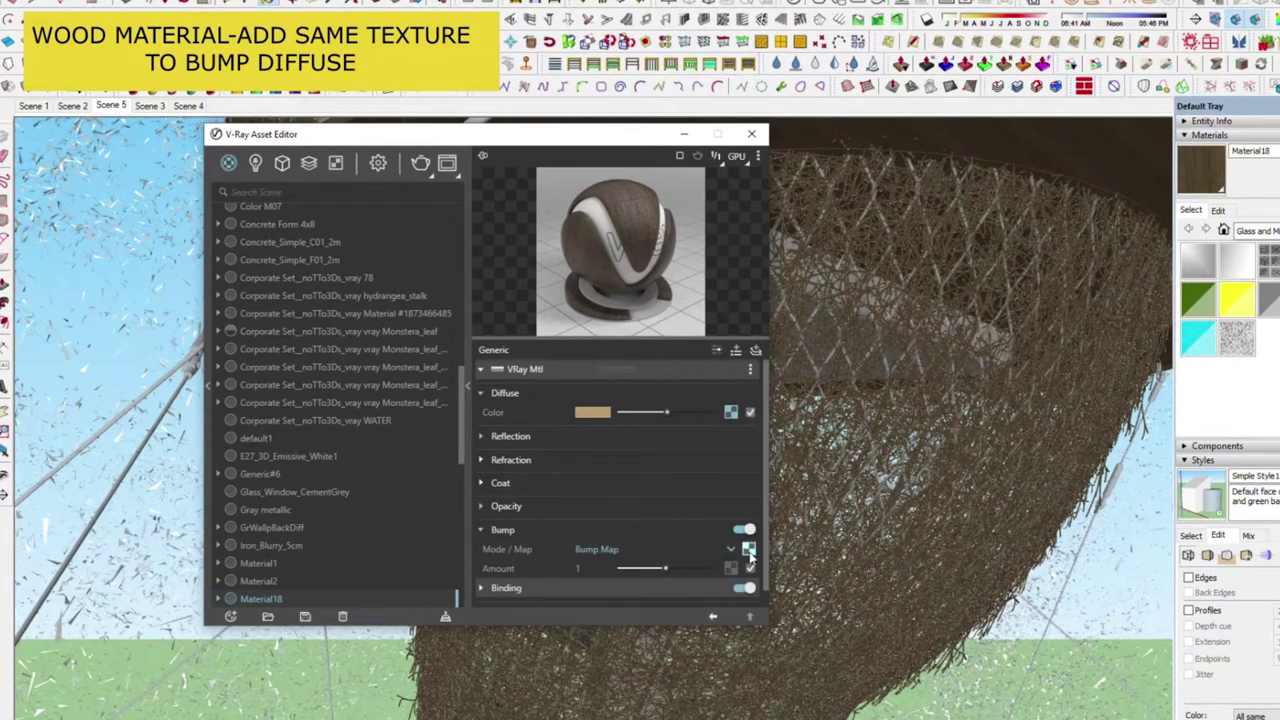
pyautogui.rightClick(736, 412)
pyautogui.click(701, 461)
pyautogui.click(749, 549)
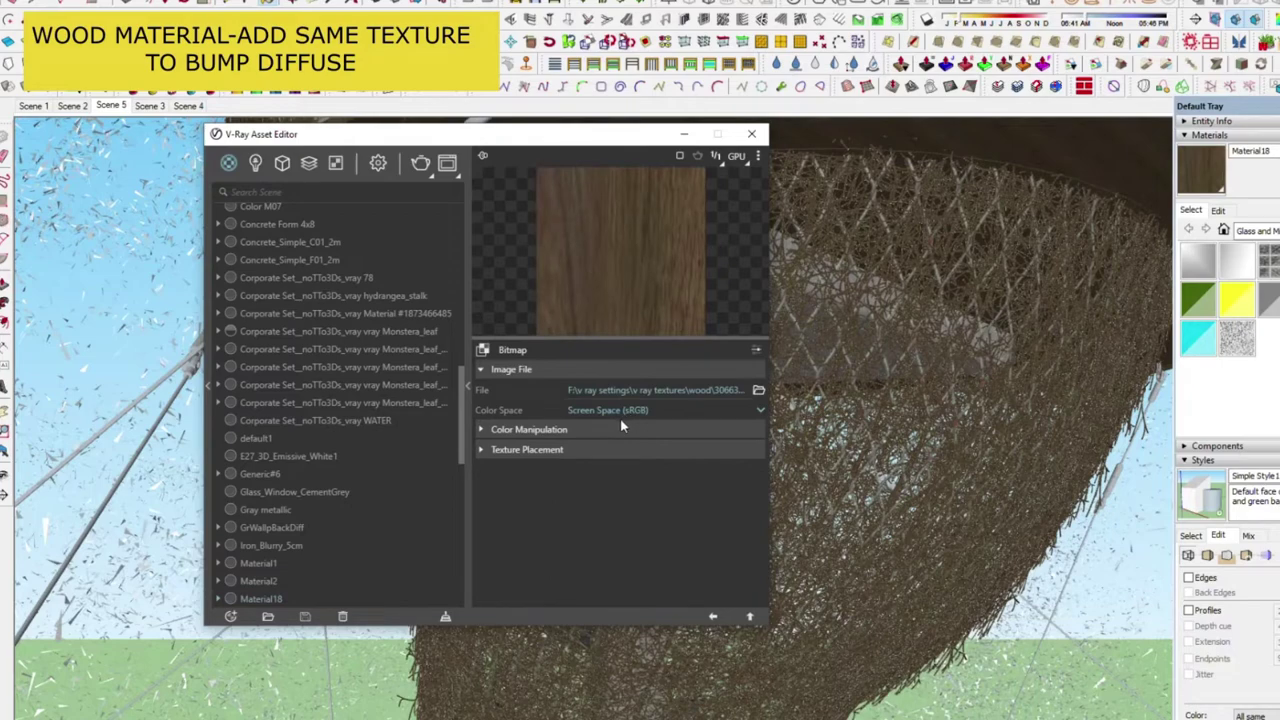
pyautogui.click(621, 409)
pyautogui.click(606, 448)
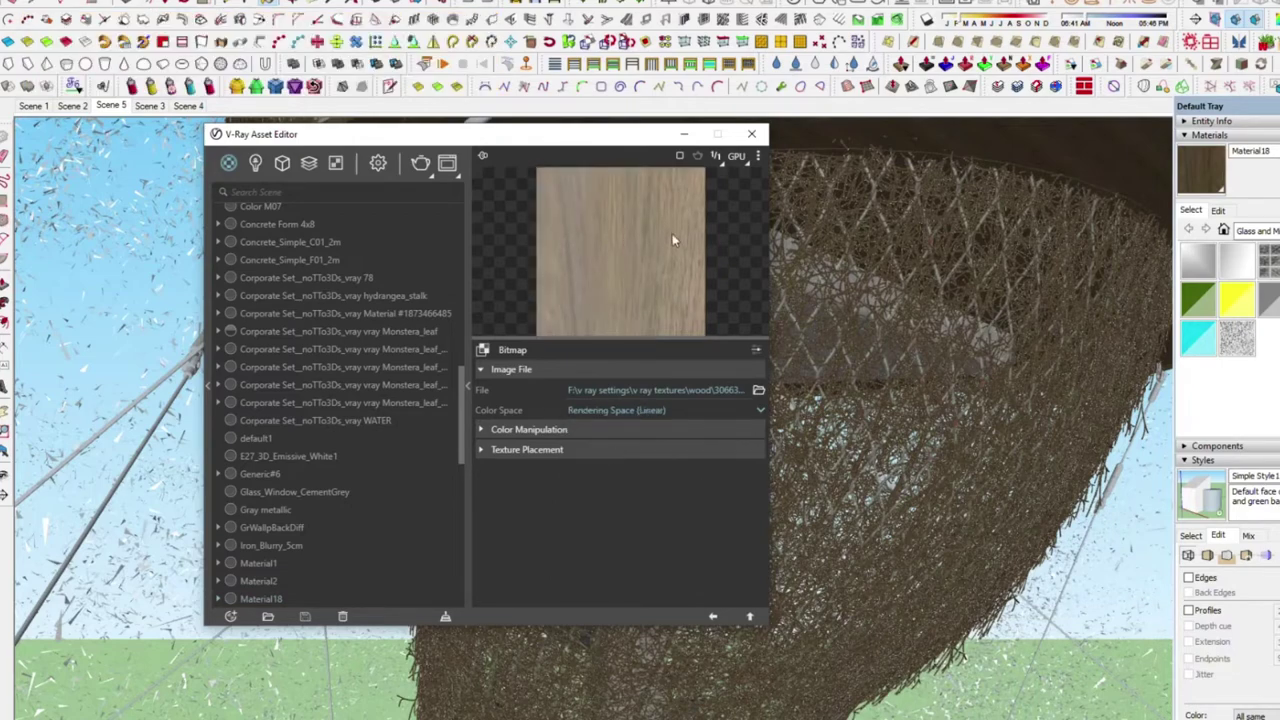
pyautogui.click(711, 617)
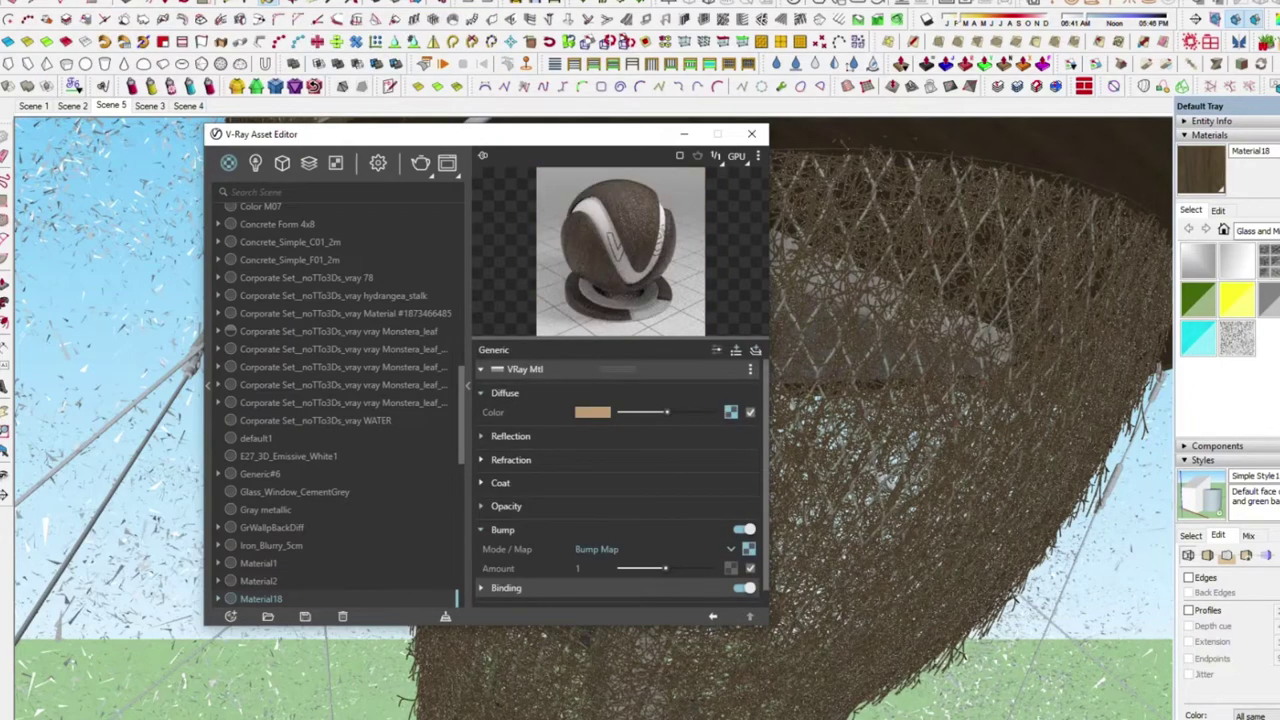
# Make Material18's reflection colour slightly darker, with reflection glossiness 0.85.
pyautogui.click(510, 436)
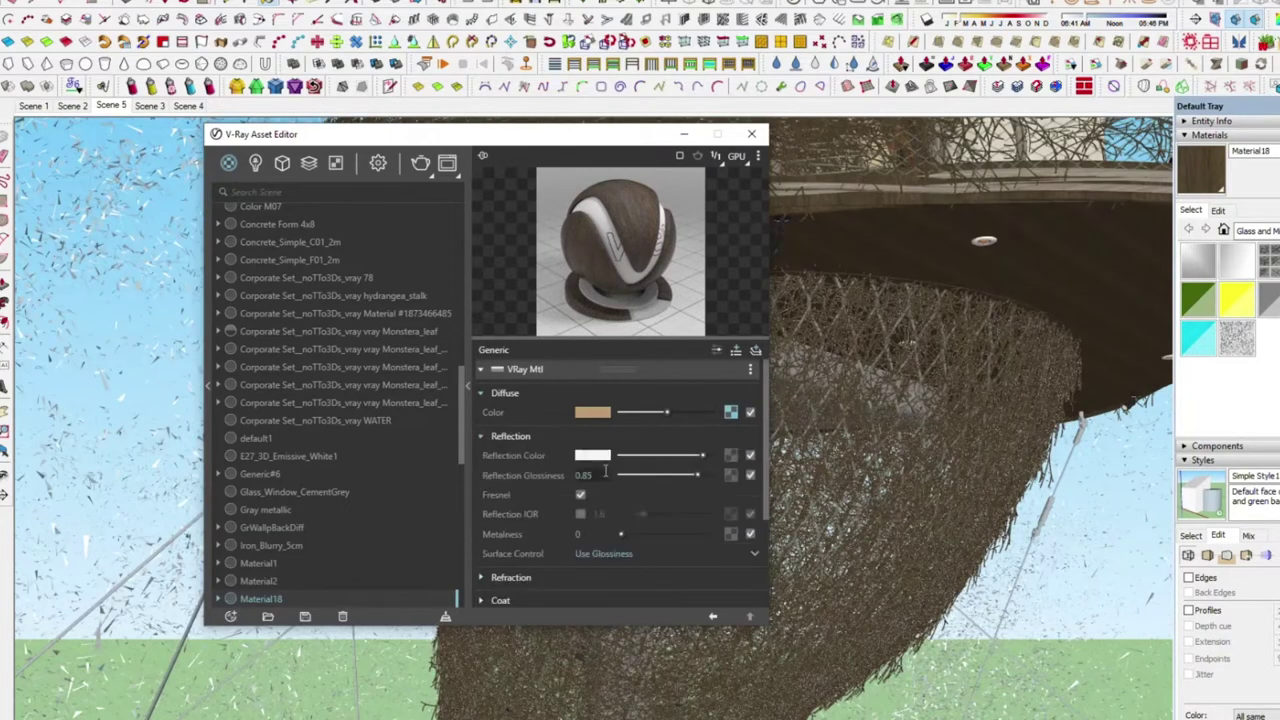
pyautogui.moveTo(697, 464); pyautogui.dragTo(689, 459)
pyautogui.moveTo(989, 291); pyautogui.dragTo(1007, 232, button='middle')
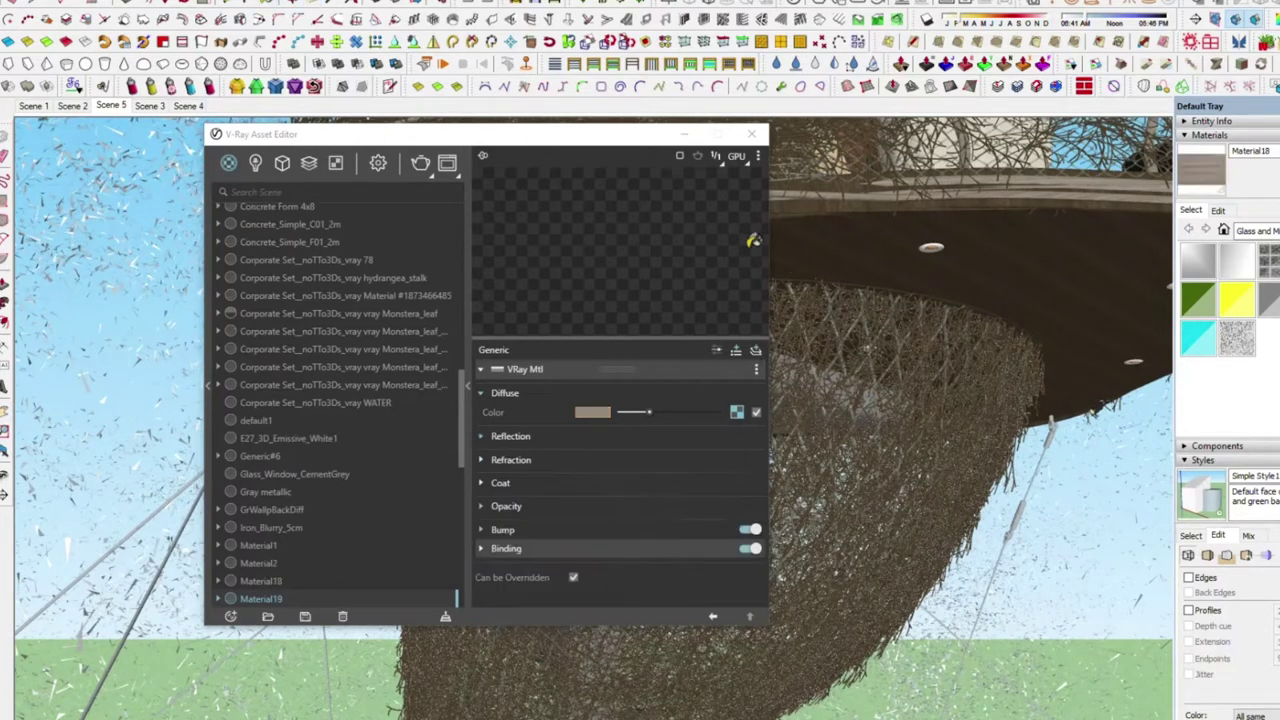
pyautogui.rightClick(737, 412)
# Paste a copy of Material19's wood diffuse bitmap into its bump slot, set to Rendering Space (Linear).
pyautogui.click(688, 464)
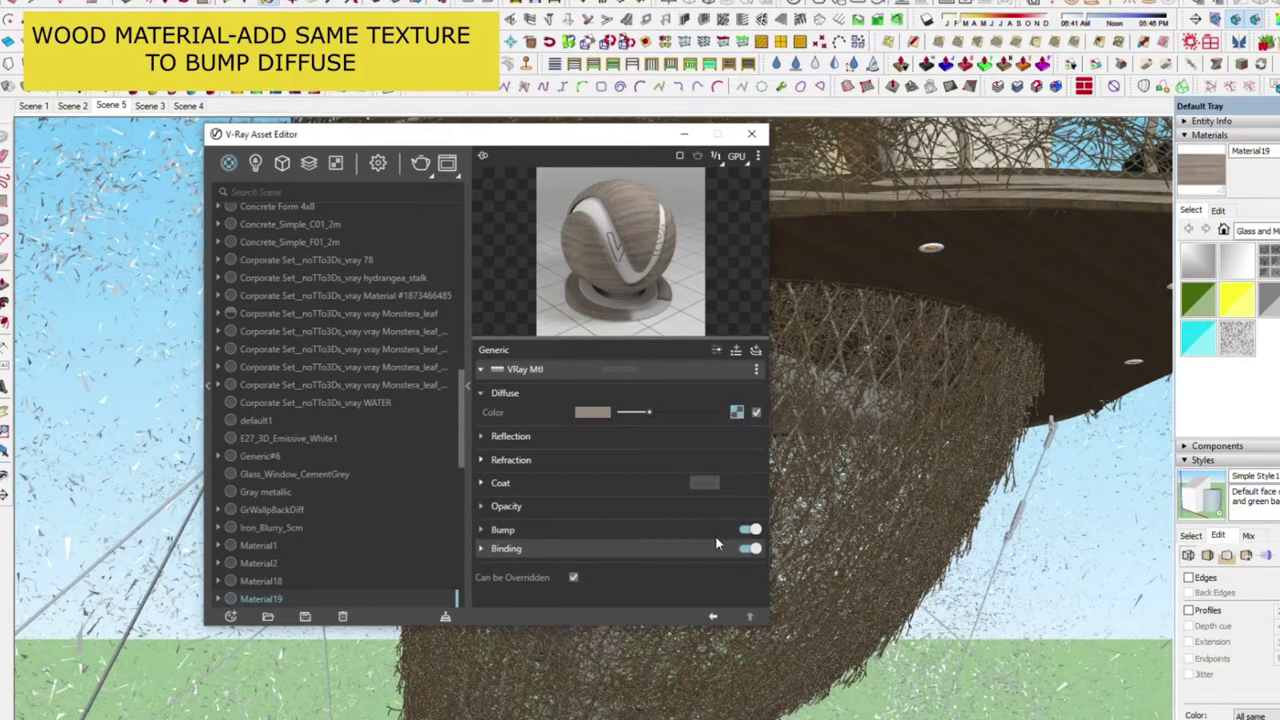
pyautogui.click(503, 530)
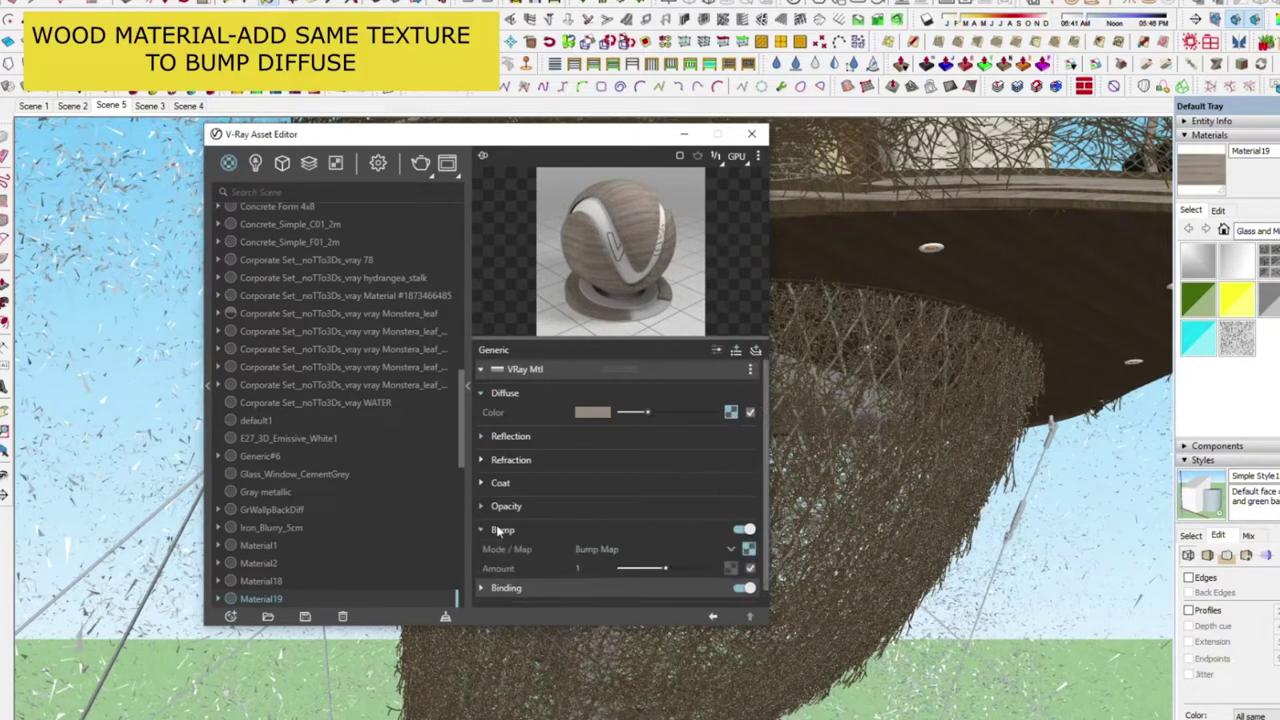
pyautogui.rightClick(750, 550)
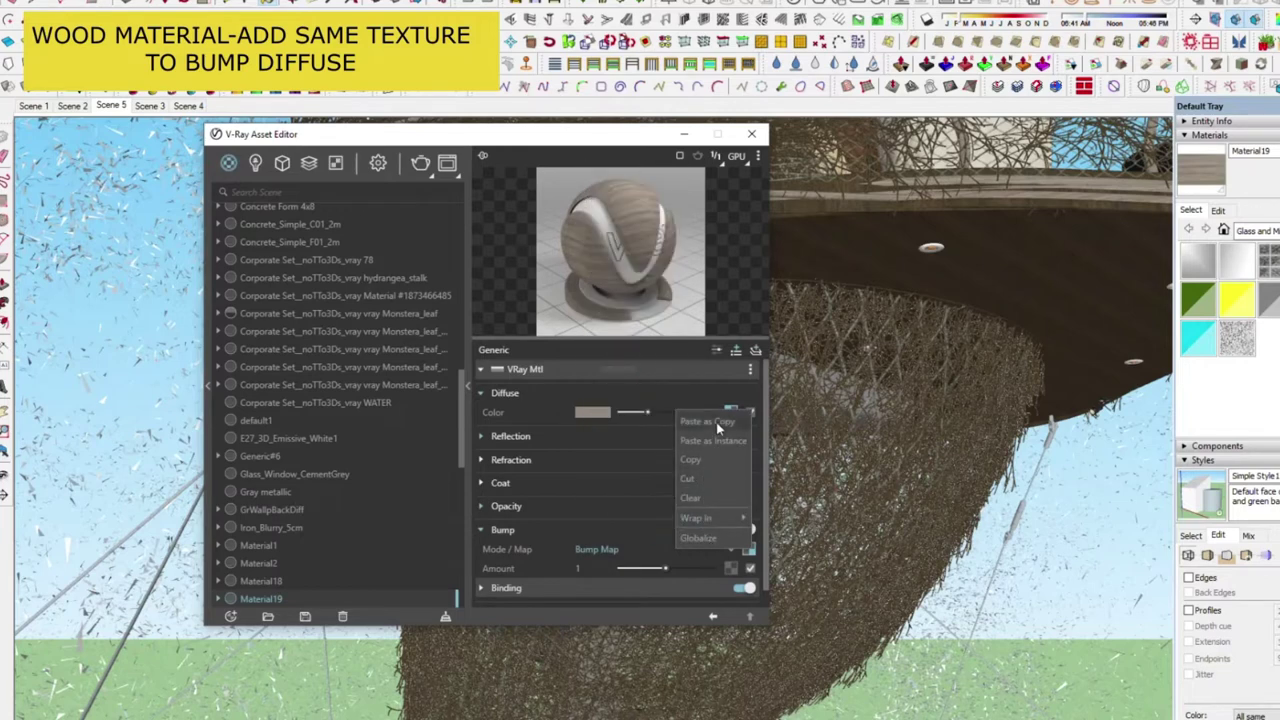
pyautogui.click(716, 424)
pyautogui.click(748, 550)
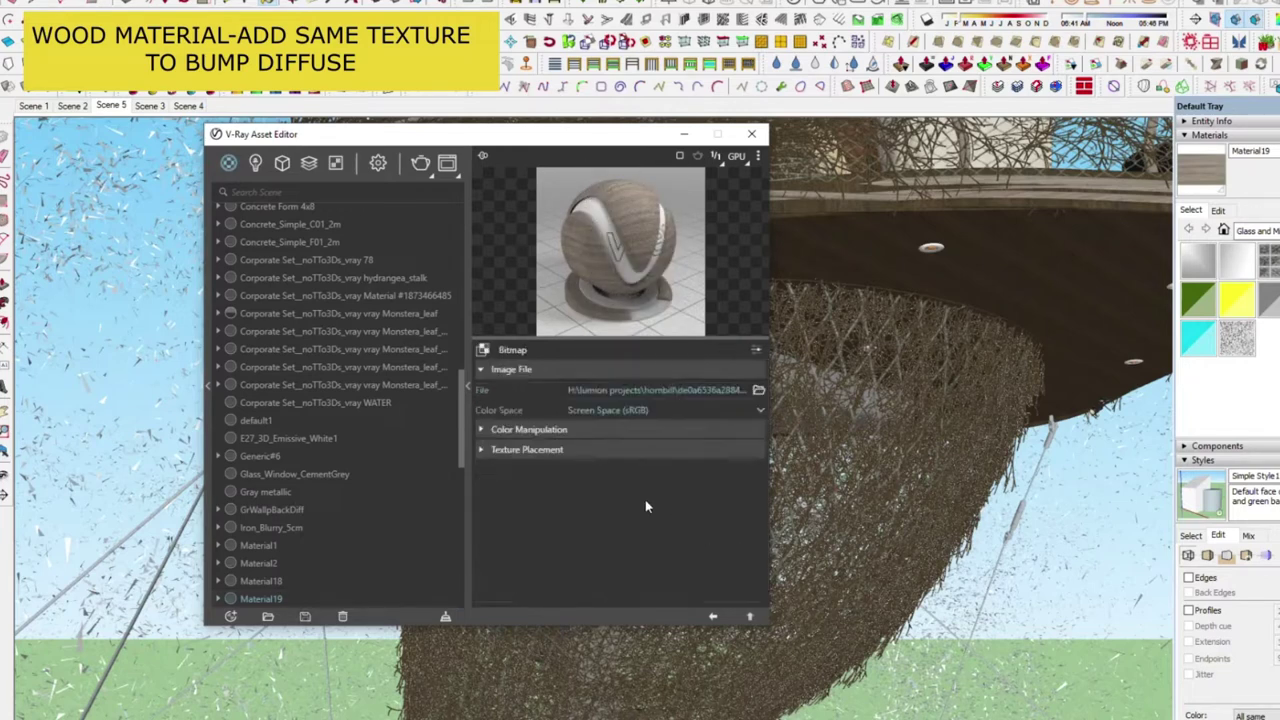
pyautogui.click(607, 410)
pyautogui.click(597, 456)
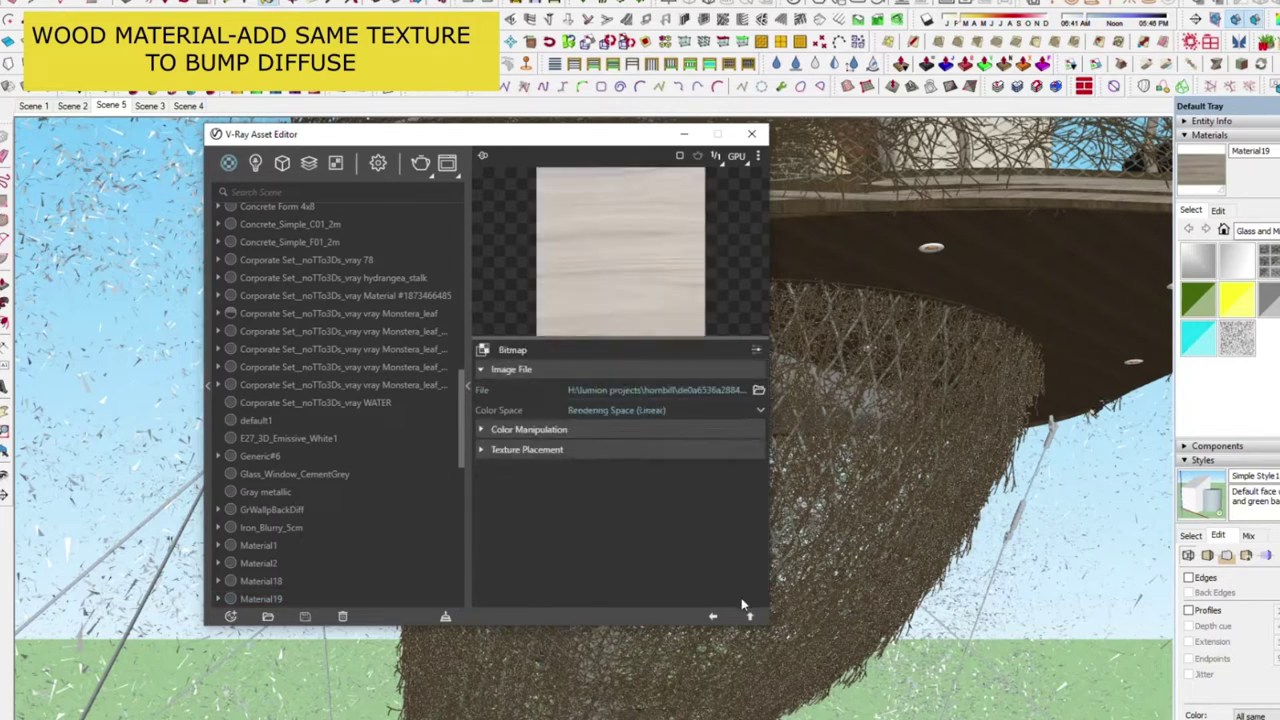
pyautogui.click(713, 617)
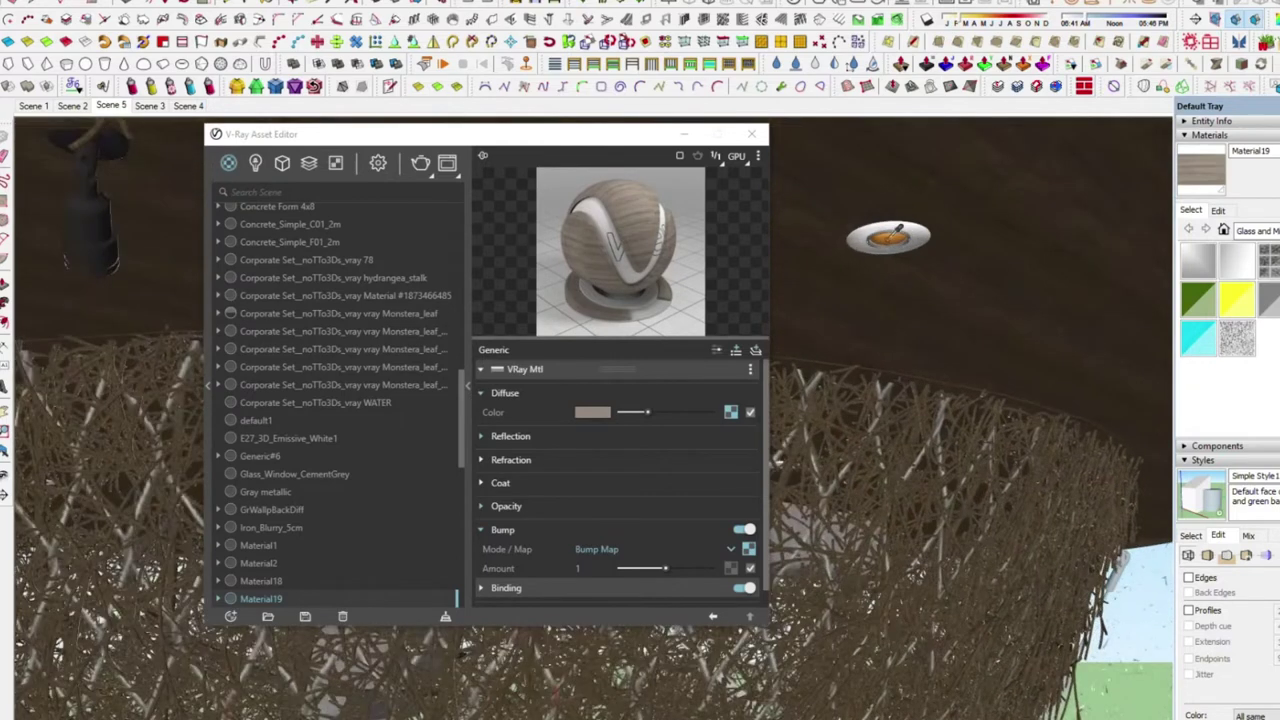
# Give [Color C04]1 a white Emissive layer at intensity 3.7, then sample Material1 from the shell.
pyautogui.click(755, 350)
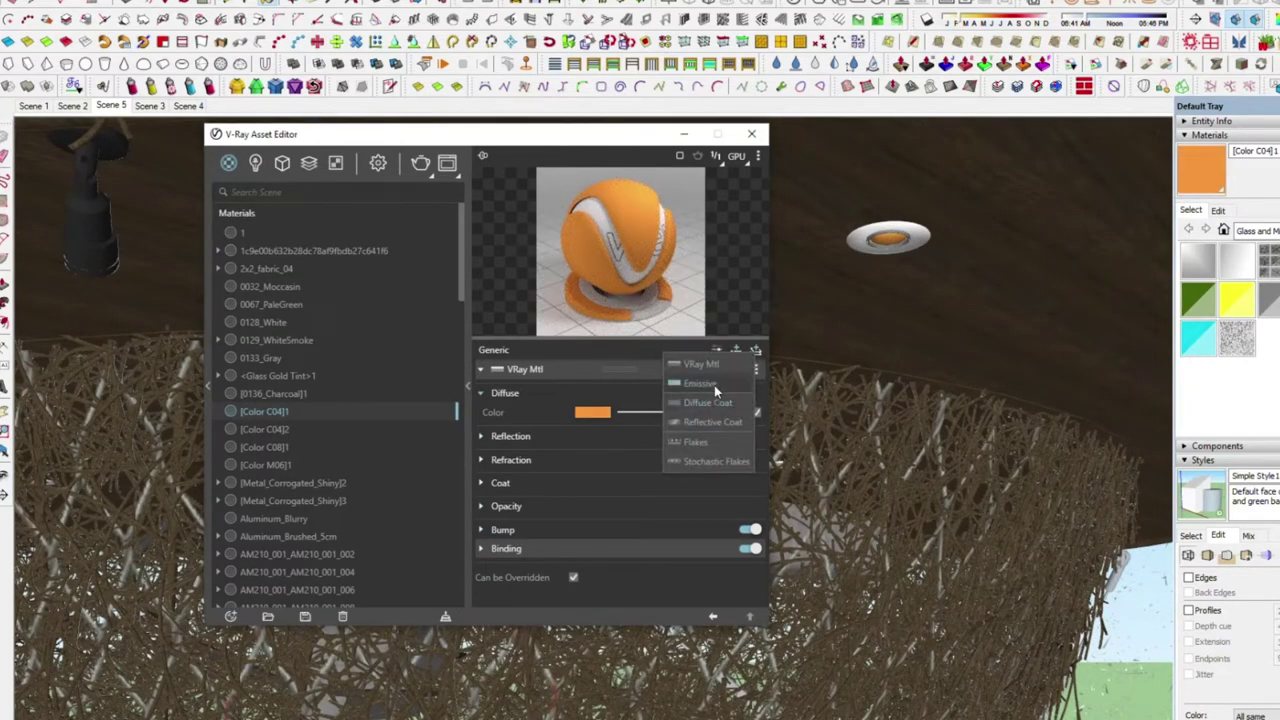
pyautogui.click(714, 385)
pyautogui.moveTo(617, 432); pyautogui.dragTo(647, 413)
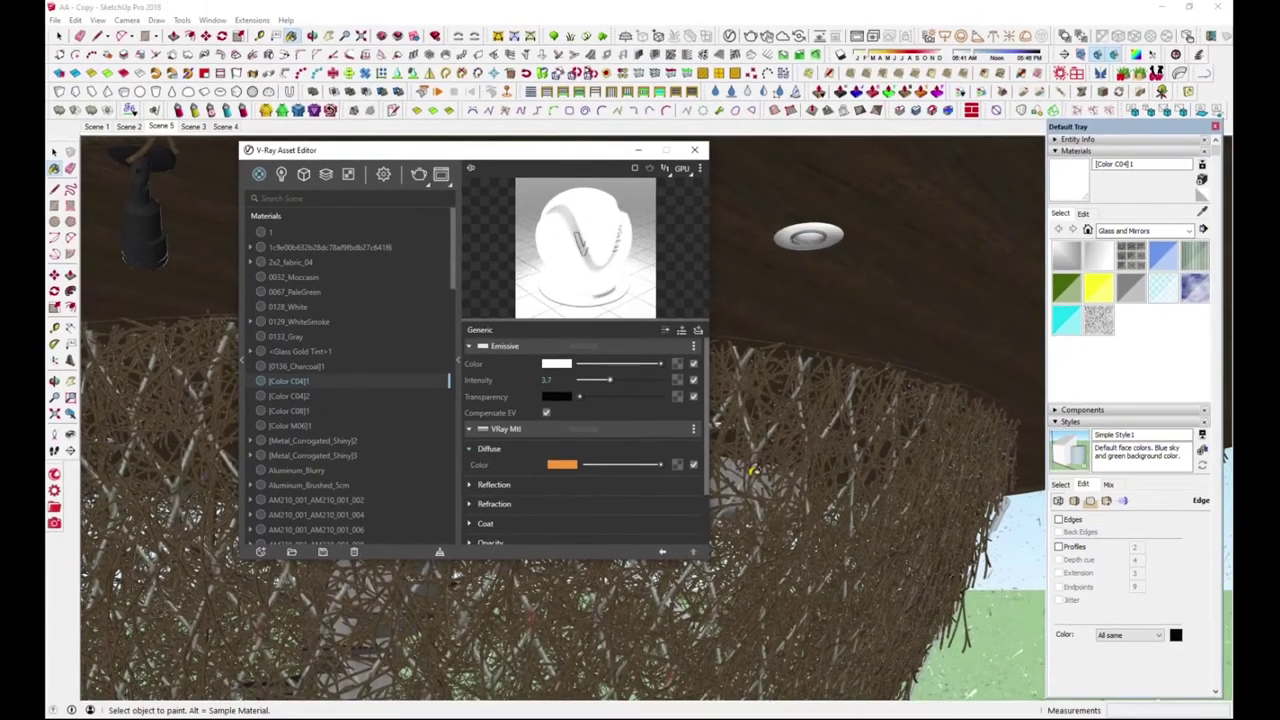
pyautogui.click(1203, 212)
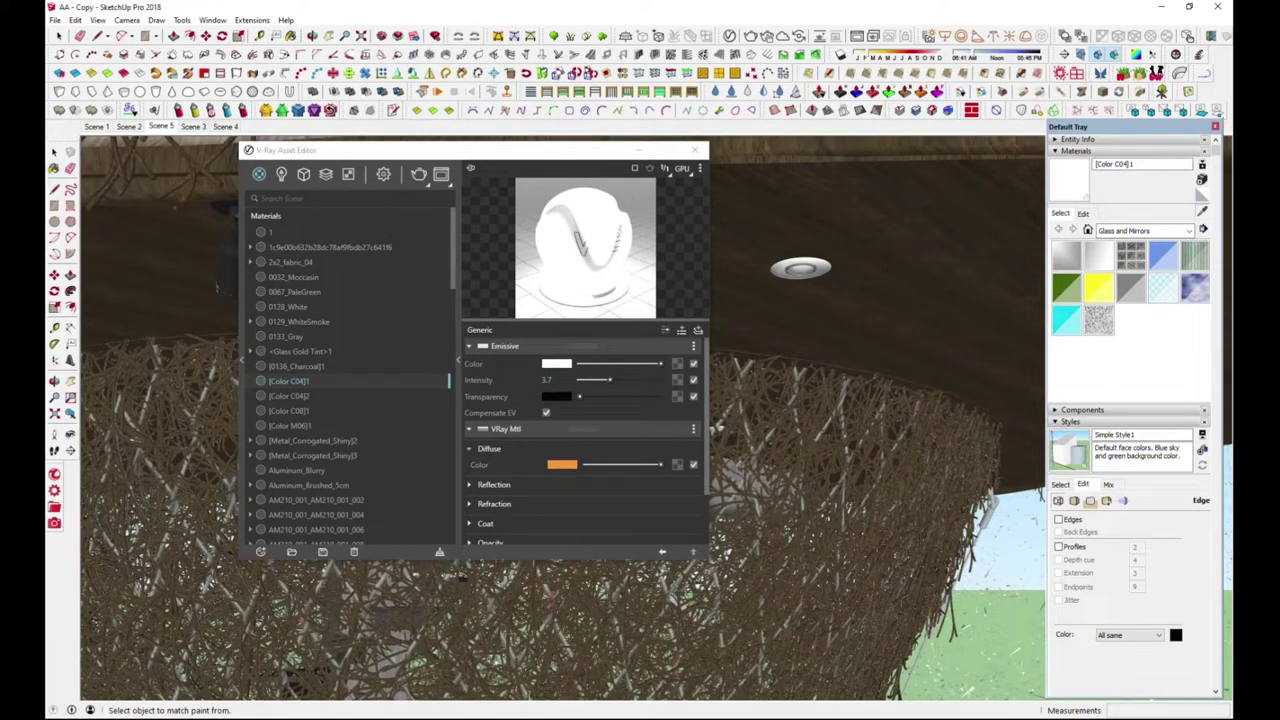
pyautogui.click(716, 428)
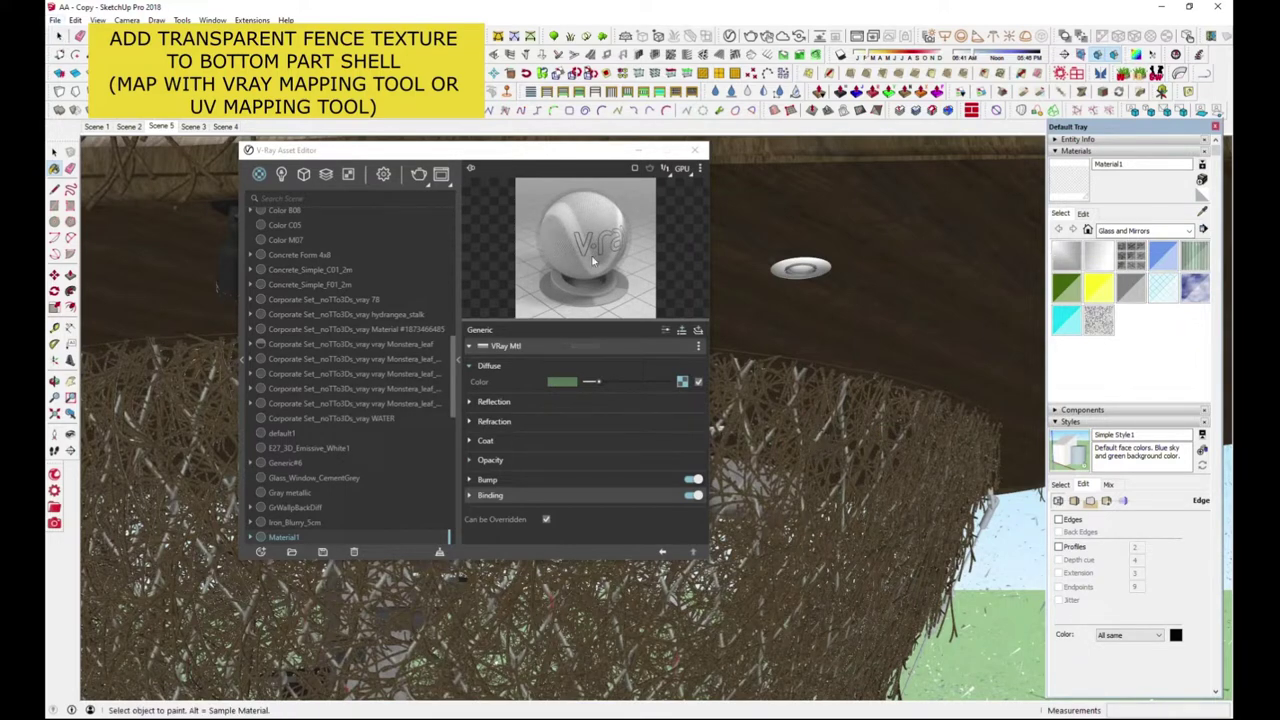
# Sample the Glass_Window_CementGrey material from the window glass with the eyedropper.
pyautogui.scroll(-2, 820, 432)
pyautogui.scroll(-2, 820, 432)
pyautogui.scroll(-2, 820, 432)
pyautogui.scroll(-2, 820, 432)
pyautogui.scroll(-2, 820, 432)
pyautogui.scroll(-2, 820, 432)
pyautogui.scroll(-1, 820, 432)
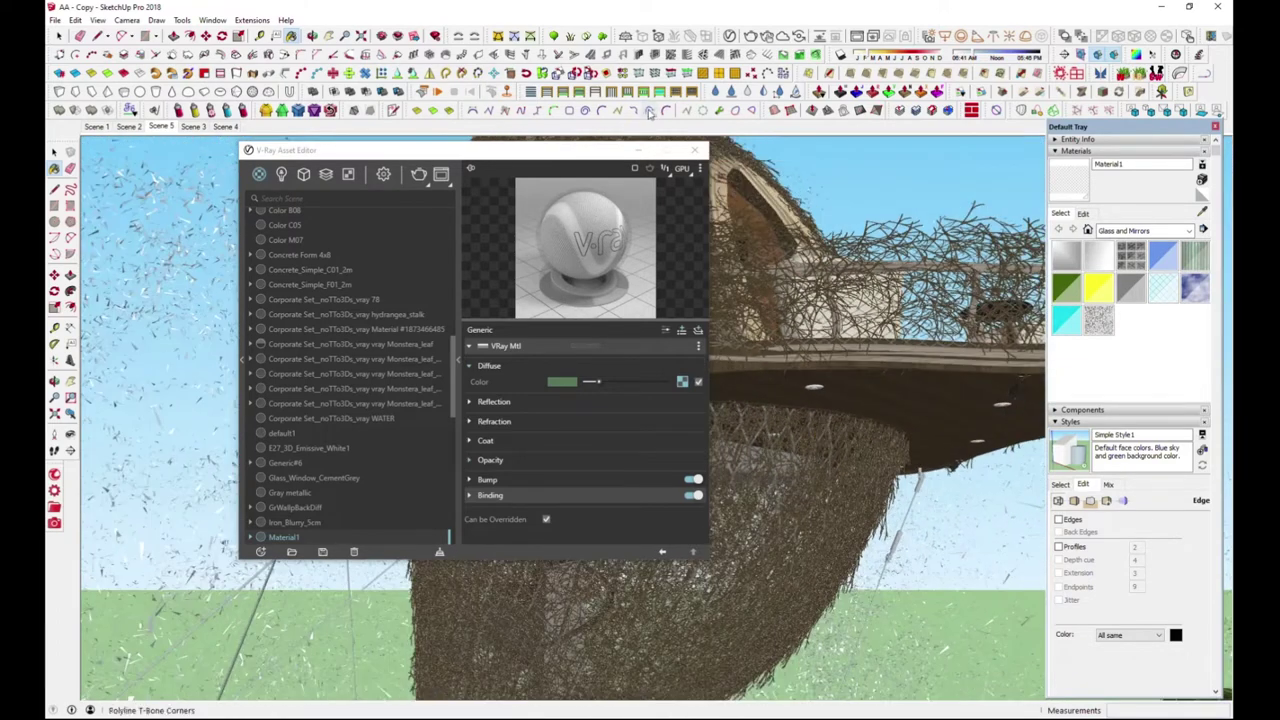
pyautogui.moveTo(600, 156); pyautogui.dragTo(480, 158)
pyautogui.click(1203, 213)
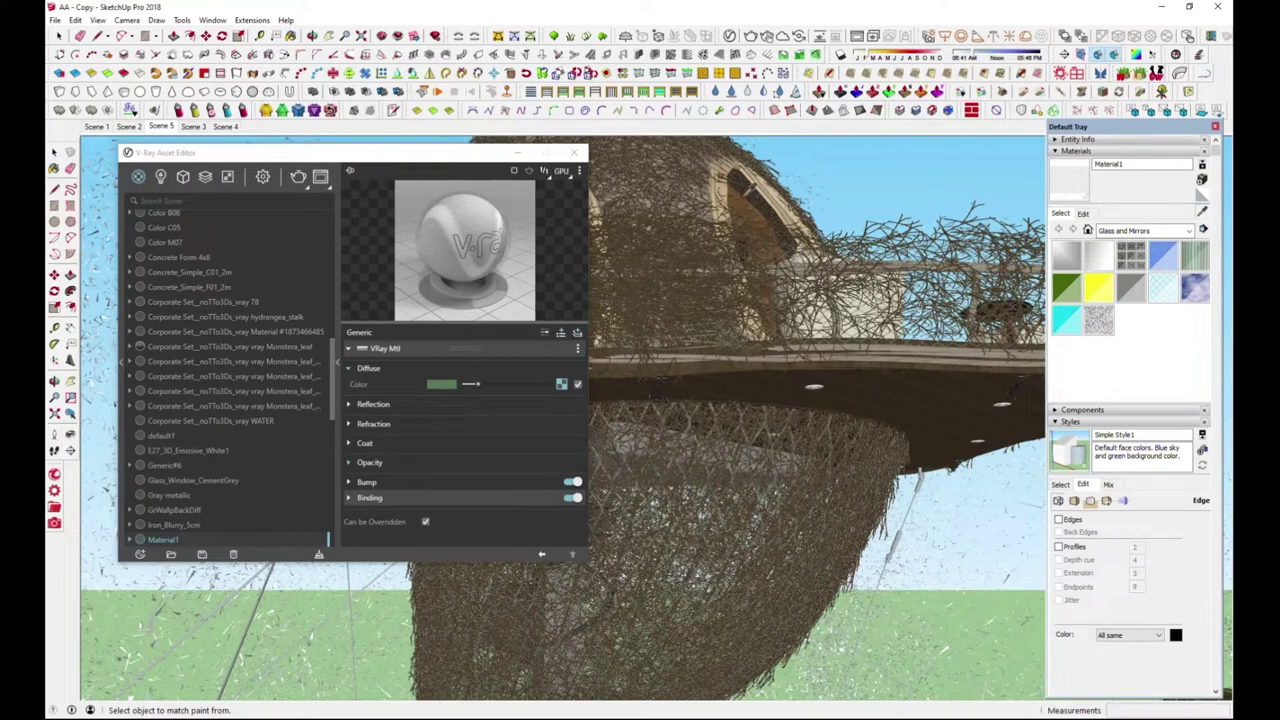
pyautogui.click(745, 198)
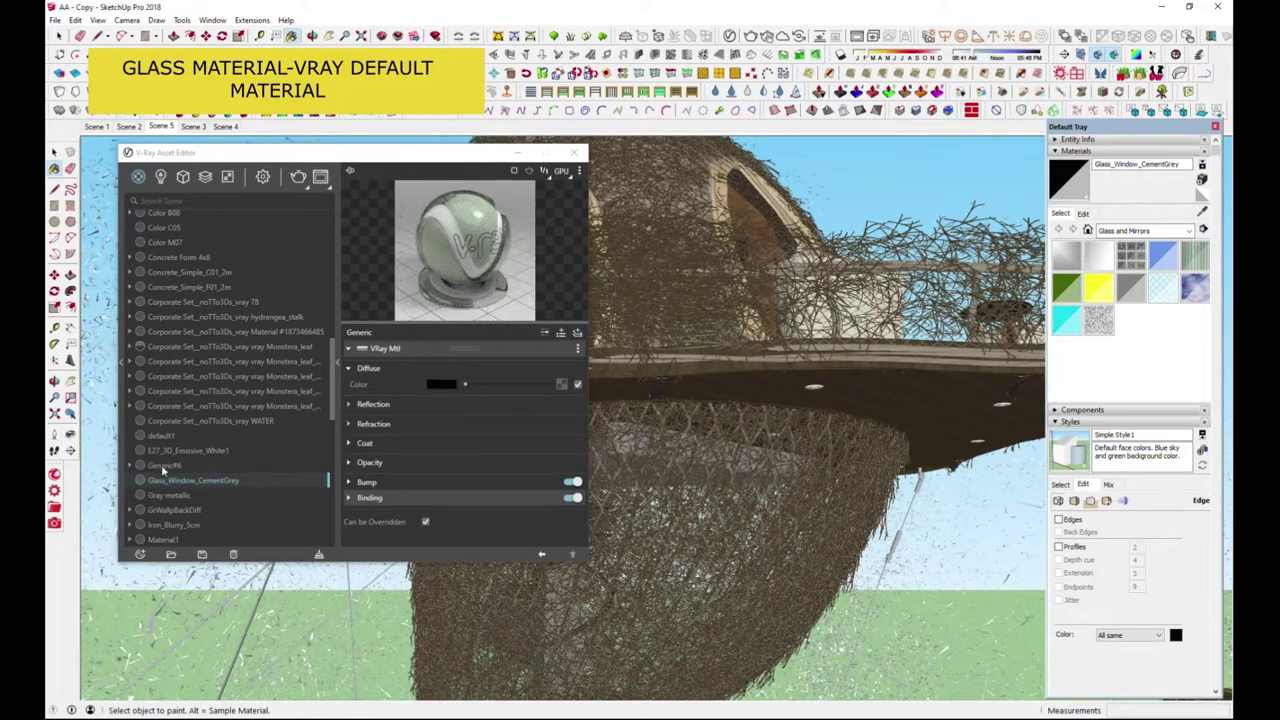
pyautogui.moveTo(282, 167); pyautogui.dragTo(477, 151)
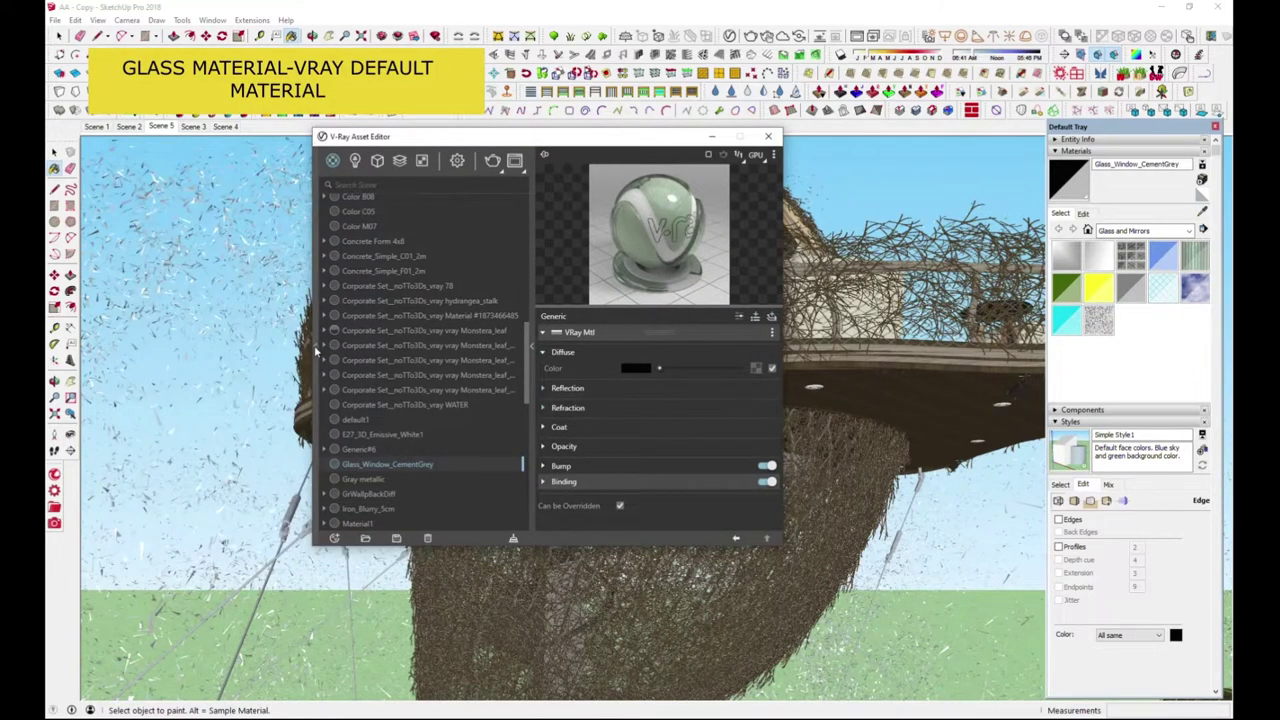
# Browse the Glass category of the V-Ray material library.
pyautogui.click(316, 348)
pyautogui.click(98, 289)
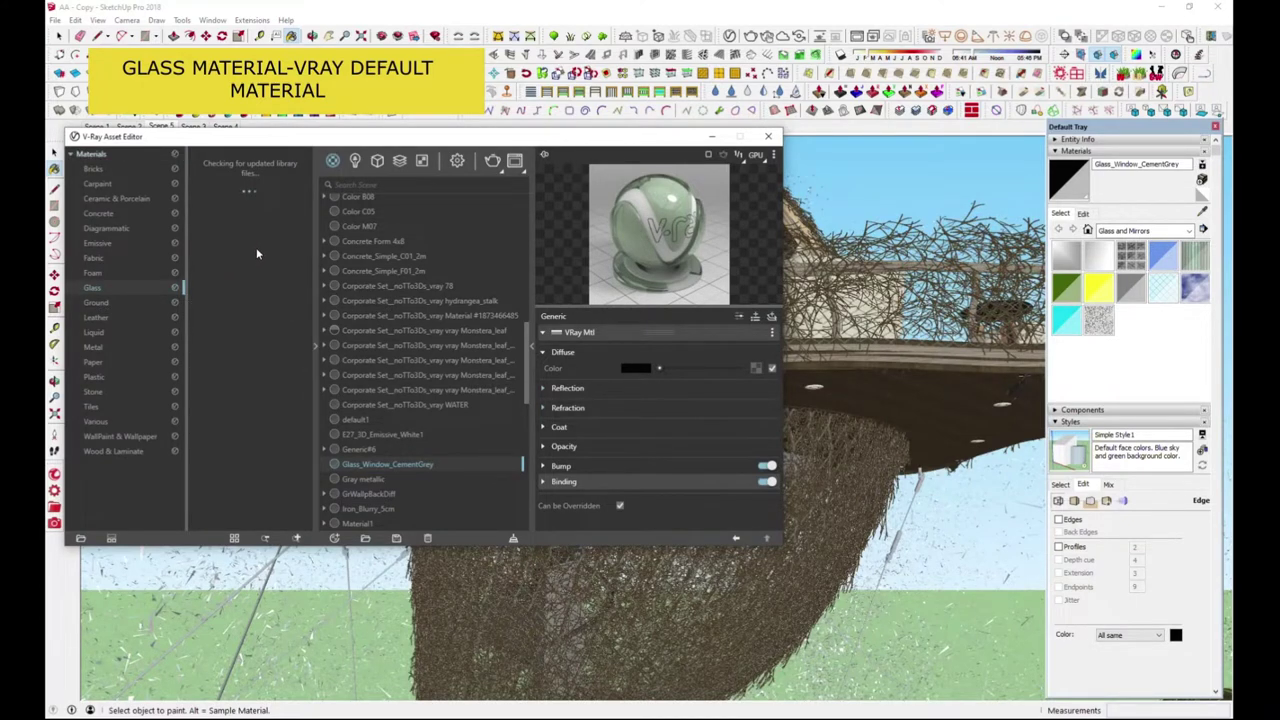
pyautogui.scroll(-5, 259, 242)
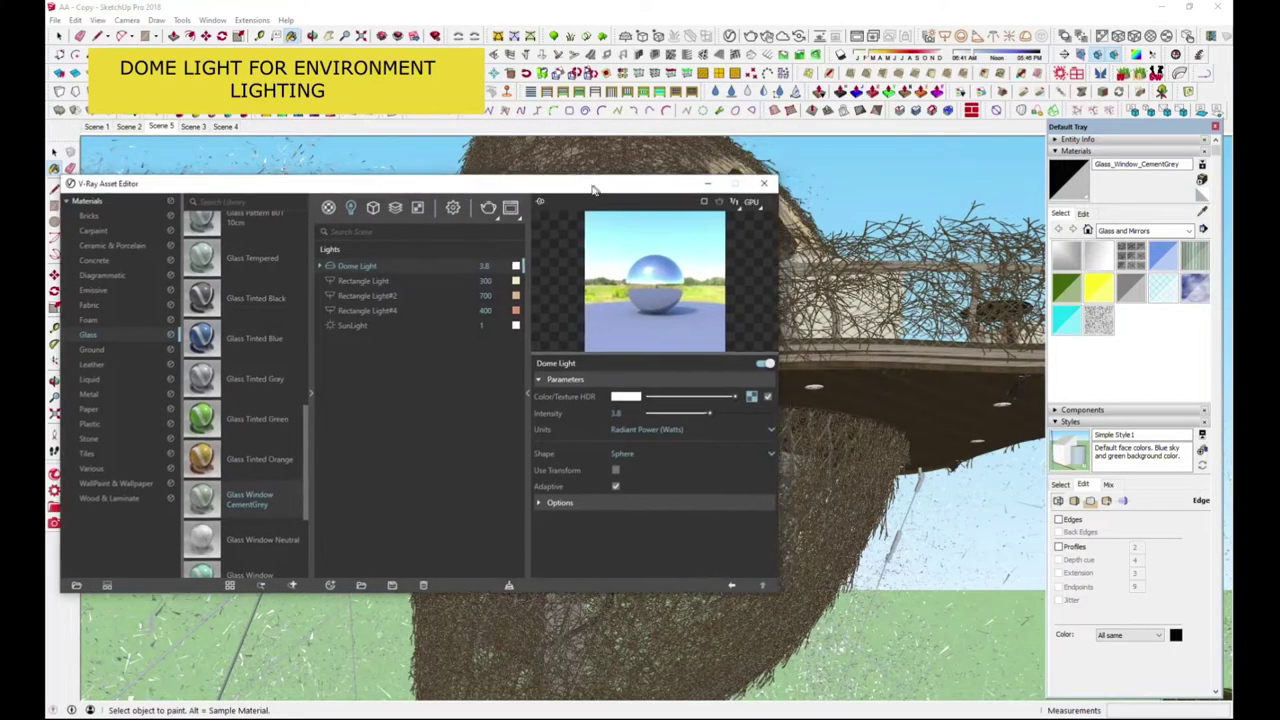
# Wrap the Dome Light's HDR sky in a Color Correction with saturation 0.26.
pyautogui.moveTo(601, 188); pyautogui.dragTo(553, 180)
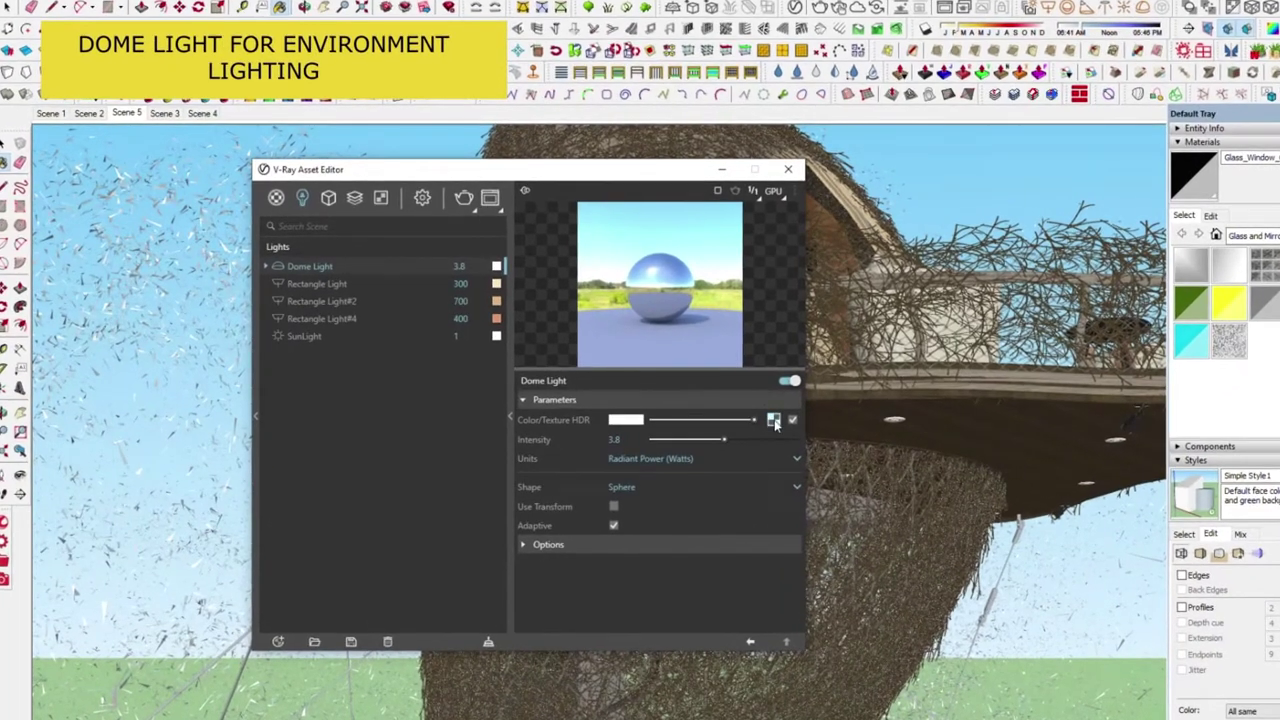
pyautogui.rightClick(741, 402)
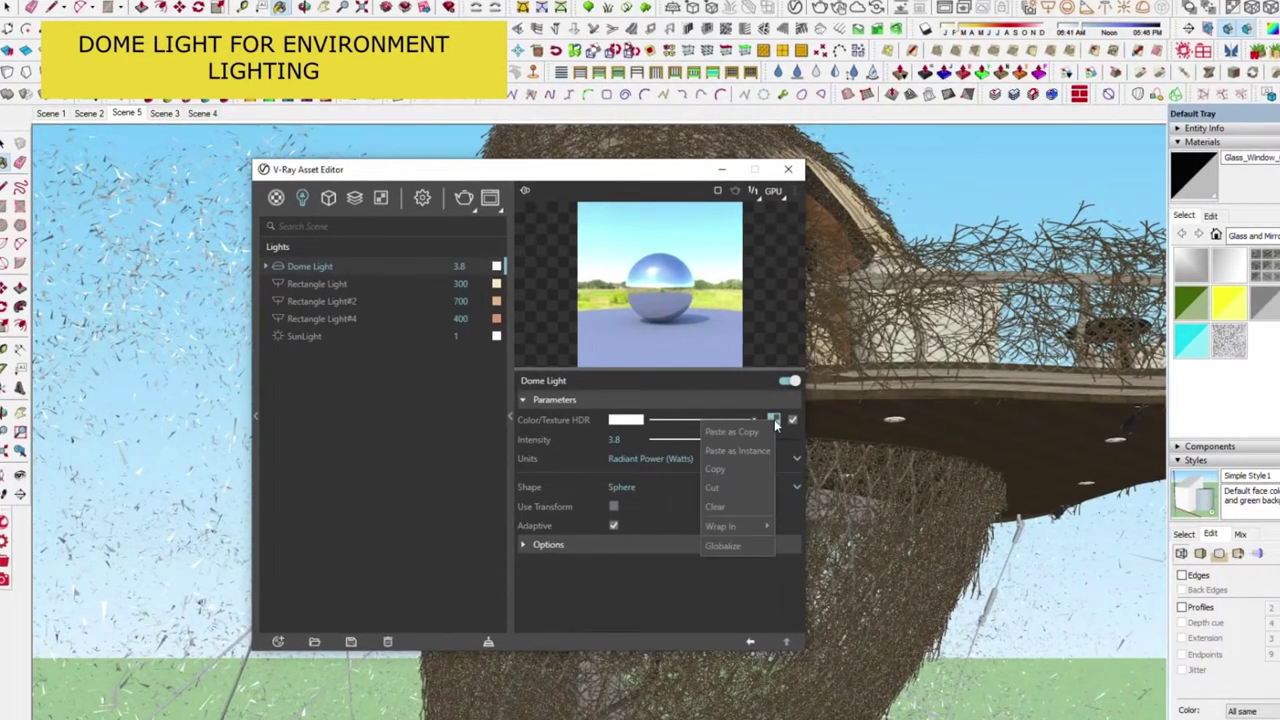
pyautogui.moveTo(735, 526)
pyautogui.click(677, 318)
pyautogui.moveTo(724, 482)
pyautogui.mouseDown()
pyautogui.moveTo(735, 484)
pyautogui.moveTo(680, 481)
pyautogui.moveTo(742, 485)
pyautogui.mouseUp()
pyautogui.click(791, 420)
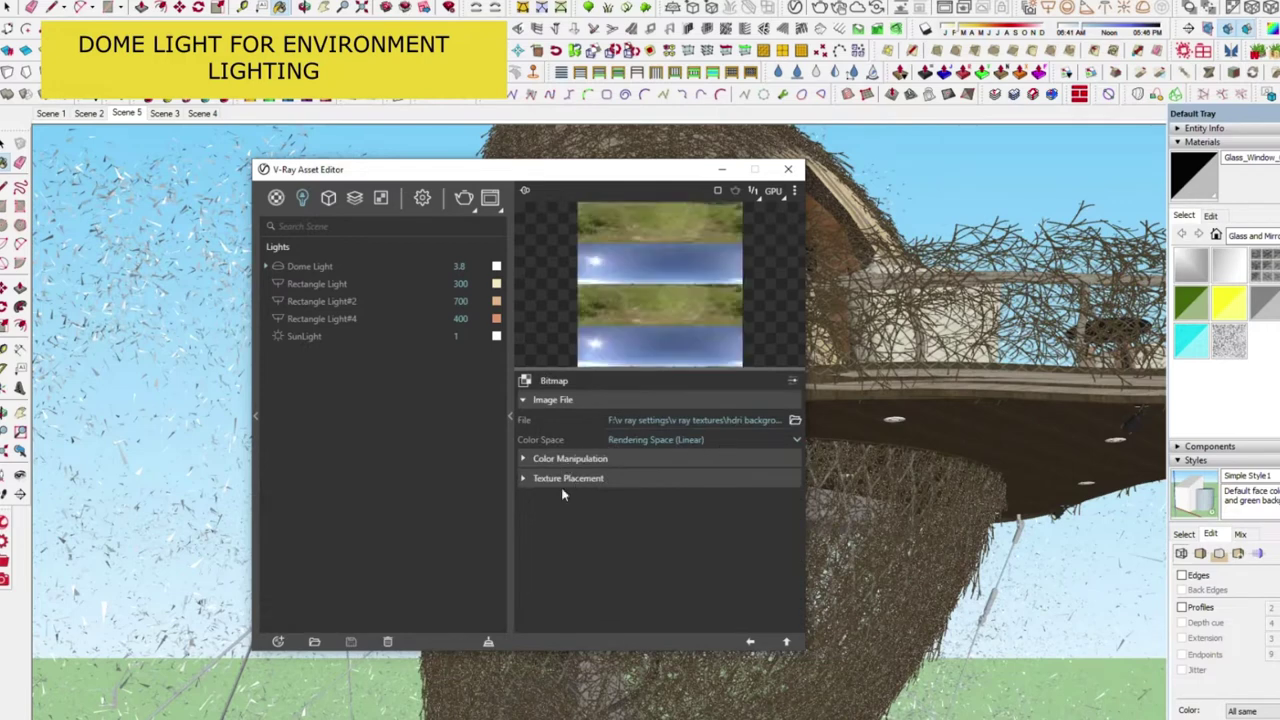
pyautogui.click(751, 643)
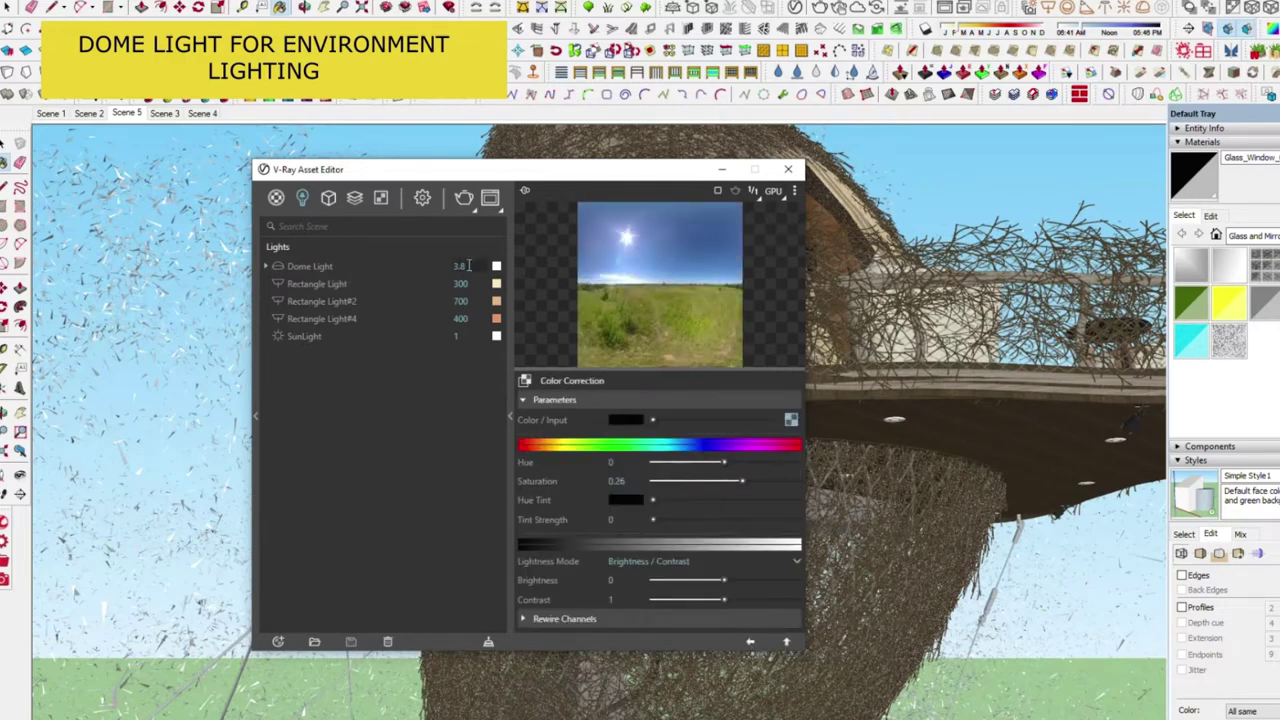
# Keep the Dome Light's shape as Sphere and display the Rectangle Light's parameters.
pyautogui.click(300, 268)
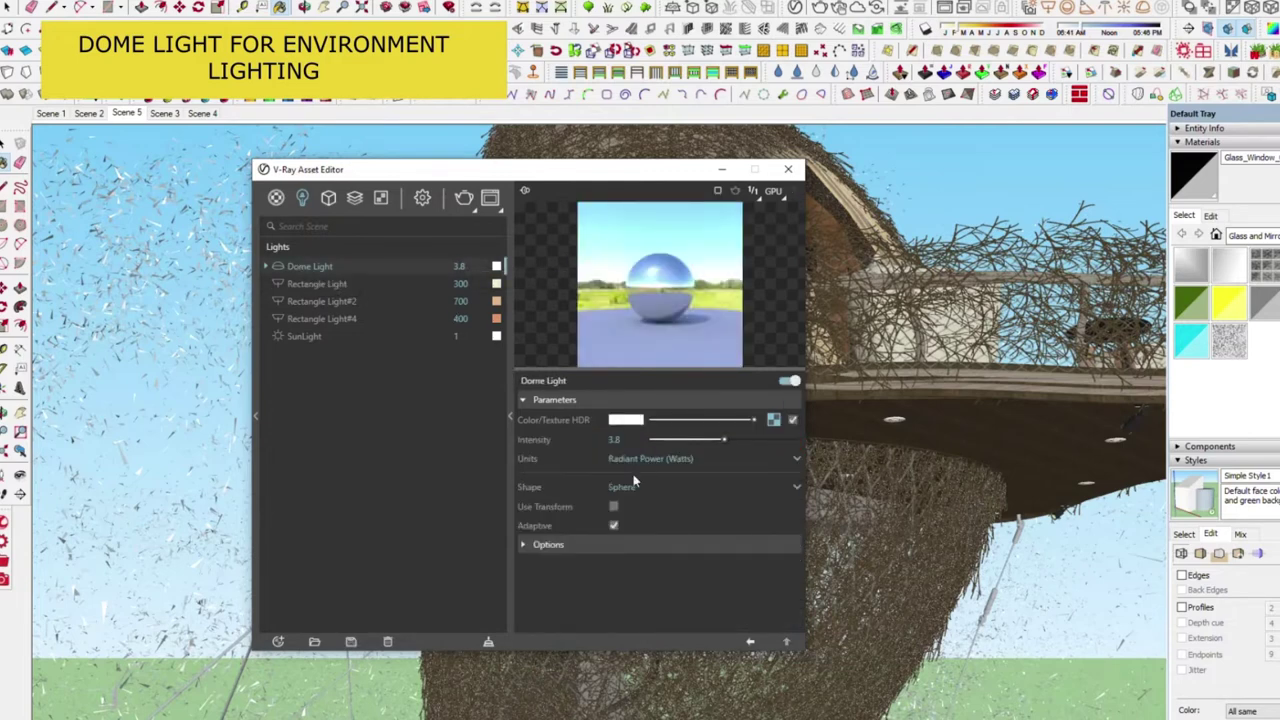
pyautogui.click(653, 458)
pyautogui.click(632, 490)
pyautogui.click(640, 525)
pyautogui.click(317, 284)
pyautogui.rightClick(329, 286)
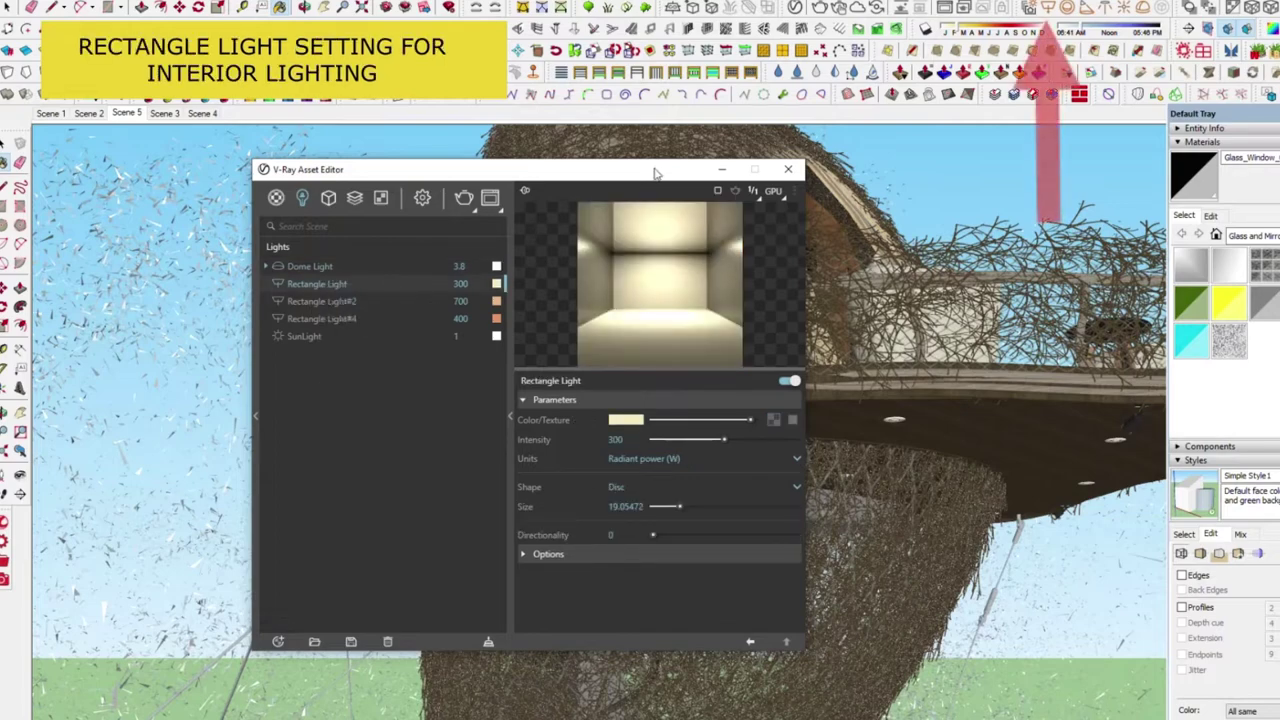
# Scale the first Rectangle Light down to a small panel by the arched windows.
pyautogui.moveTo(655, 174); pyautogui.dragTo(432, 251)
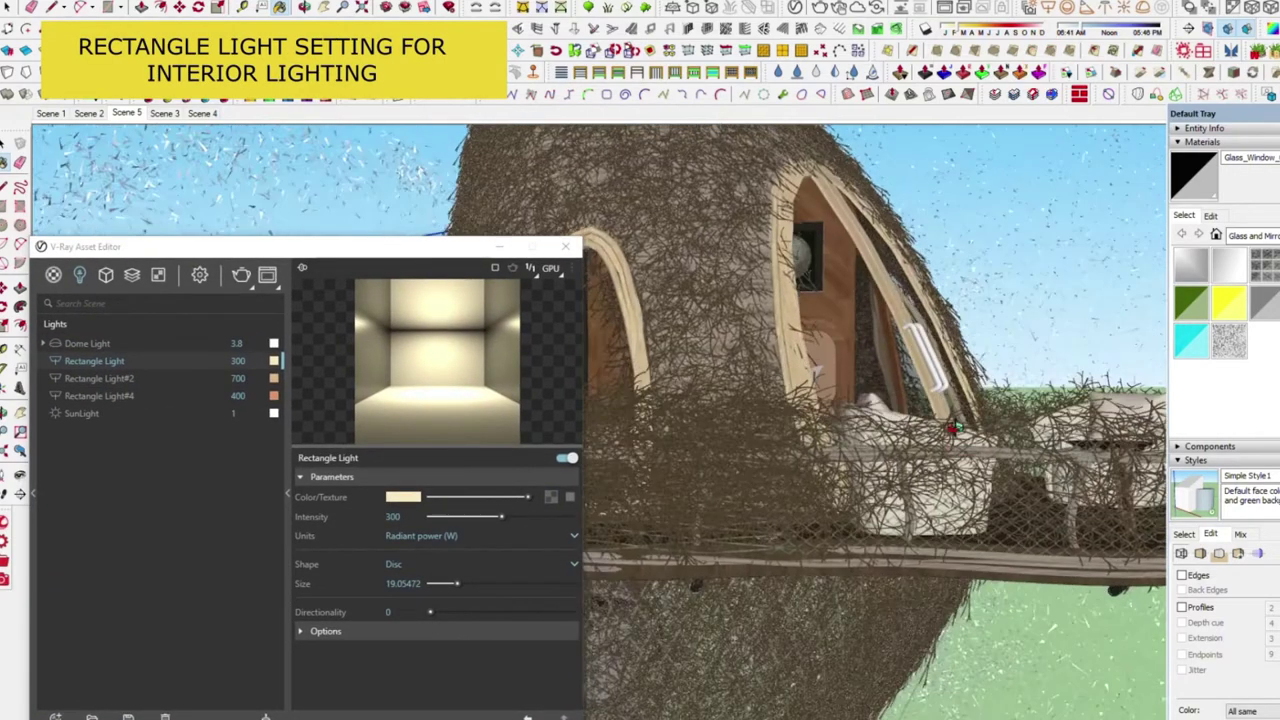
pyautogui.moveTo(955, 428)
pyautogui.mouseDown(button='middle')
pyautogui.moveTo(997, 352)
pyautogui.moveTo(957, 305)
pyautogui.moveTo(995, 548)
pyautogui.moveTo(940, 540)
pyautogui.mouseUp(button='middle')
pyautogui.click(220, 8)
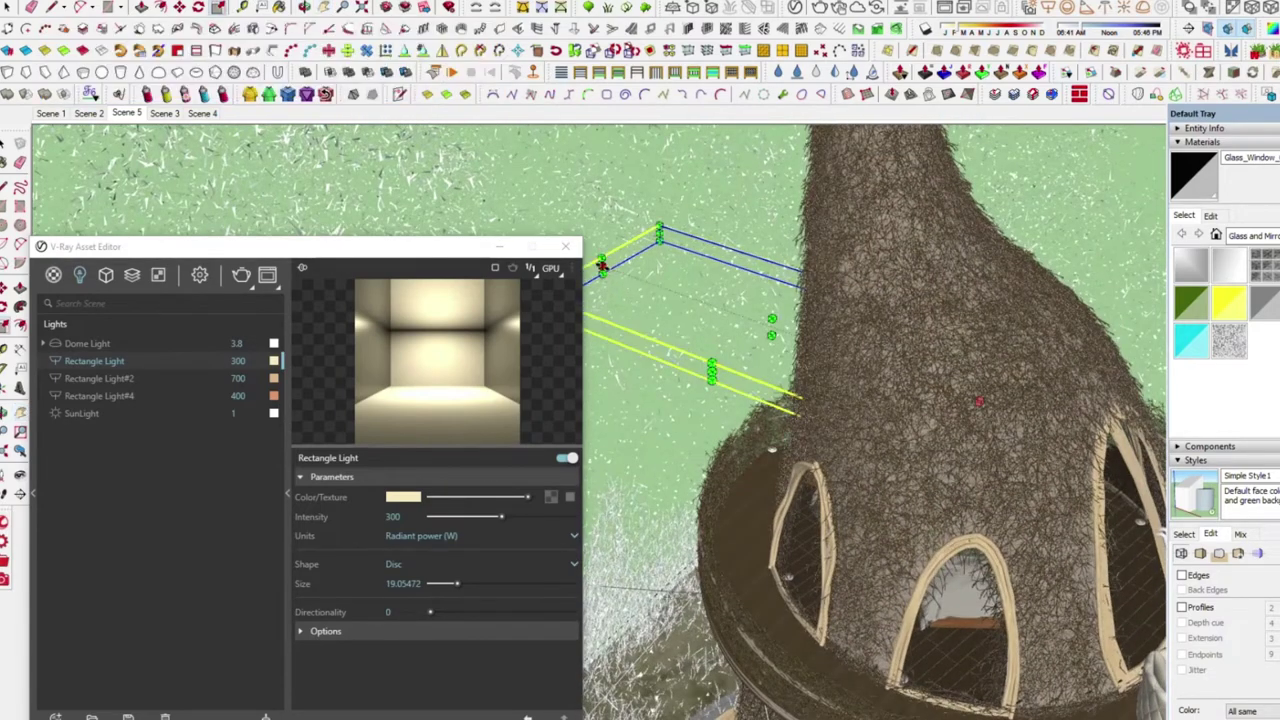
pyautogui.moveTo(770, 334); pyautogui.dragTo(797, 345)
pyautogui.click(873, 378)
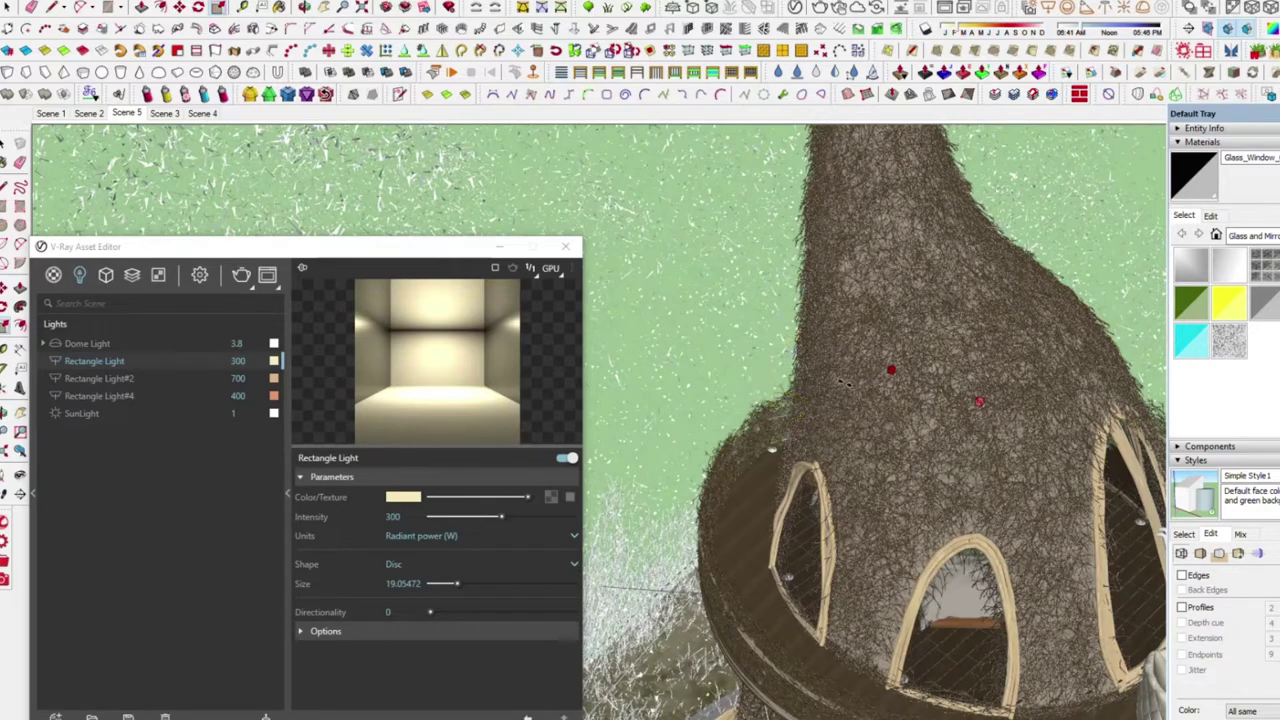
pyautogui.moveTo(870, 477); pyautogui.dragTo(700, 256, button='middle')
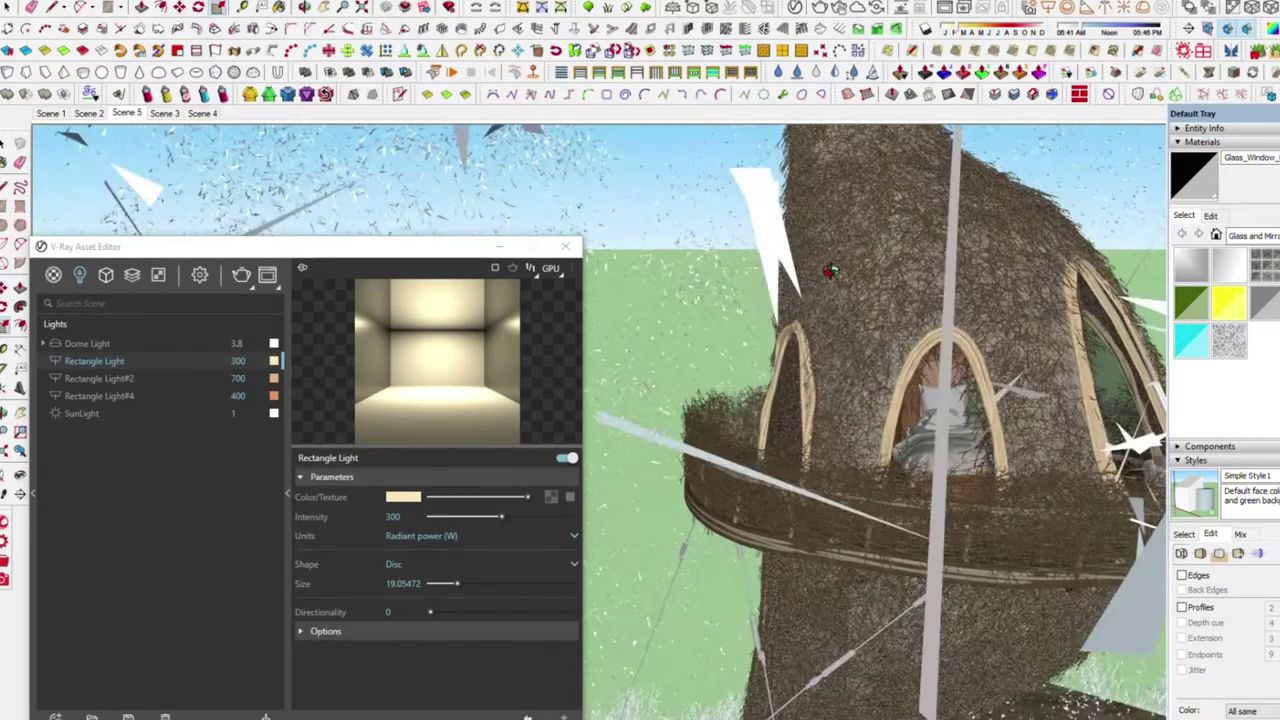
pyautogui.moveTo(700, 256); pyautogui.dragTo(310, 385, button='middle')
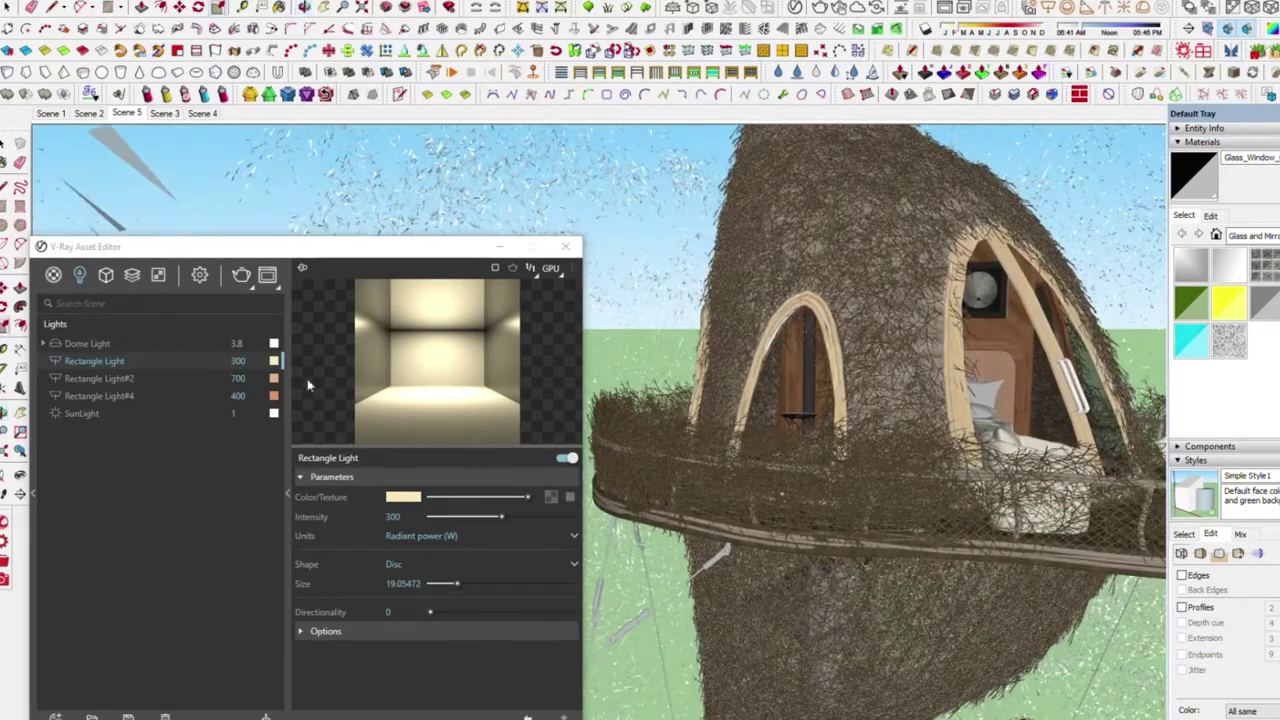
# Expand the Rectangle Light's options and show Rectangle Light#2 (700, size 80.7318).
pyautogui.moveTo(330, 247); pyautogui.dragTo(490, 146)
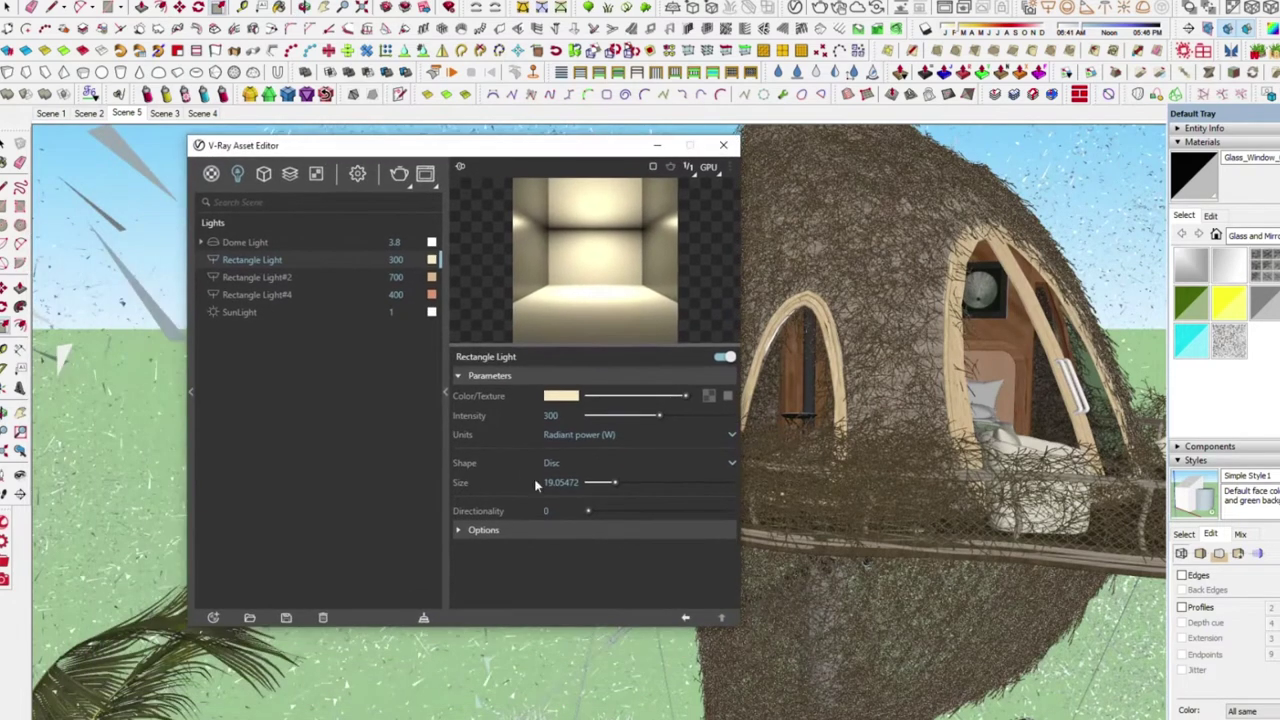
pyautogui.click(485, 530)
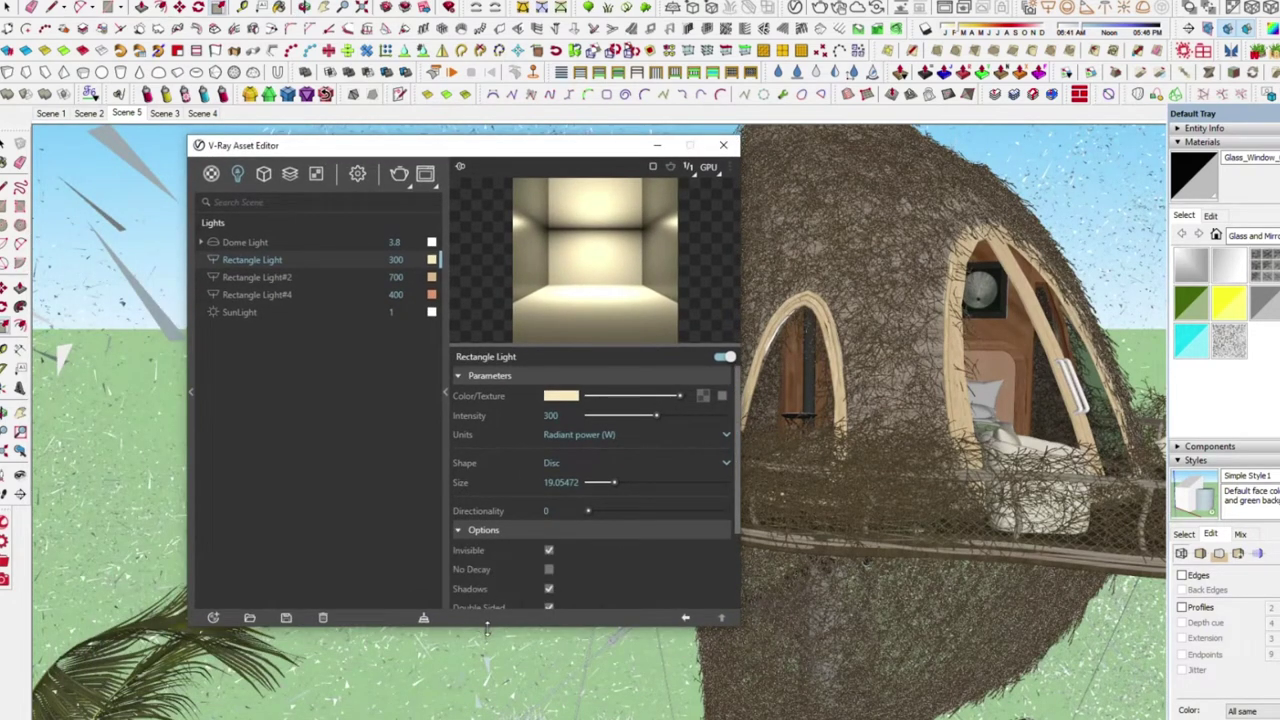
pyautogui.moveTo(486, 624); pyautogui.dragTo(486, 718)
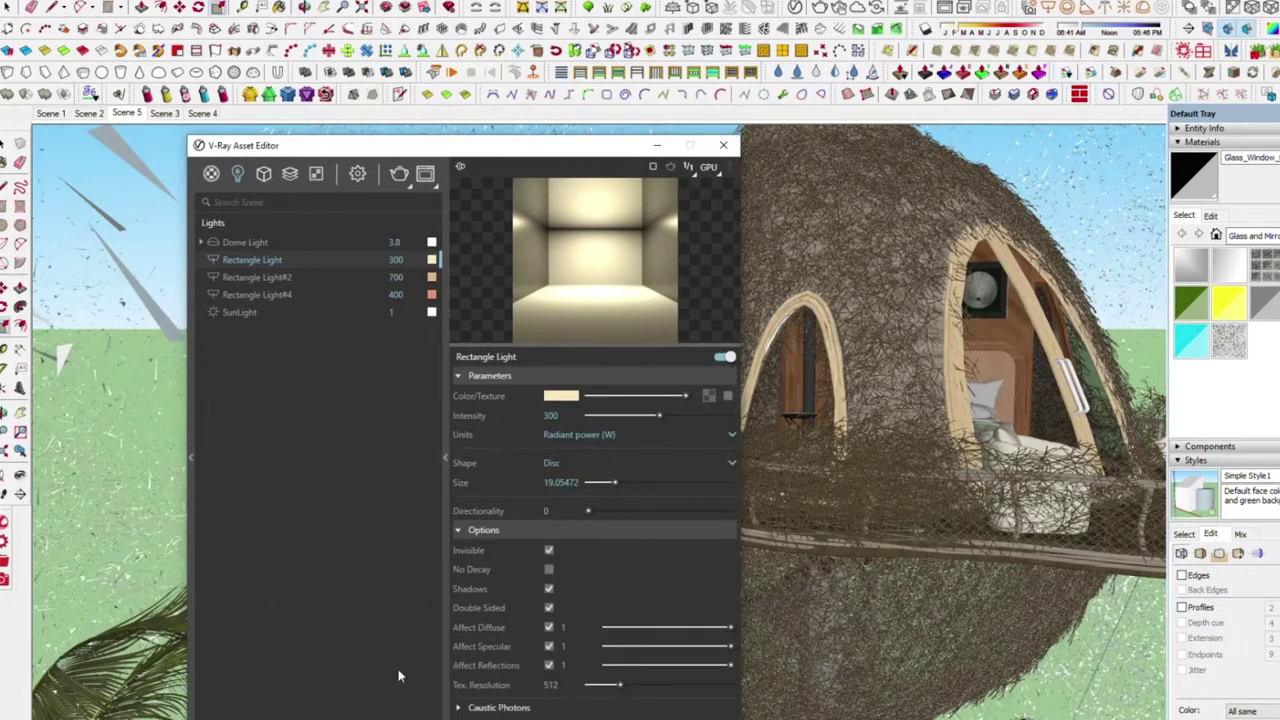
pyautogui.click(261, 276)
pyautogui.rightClick(261, 276)
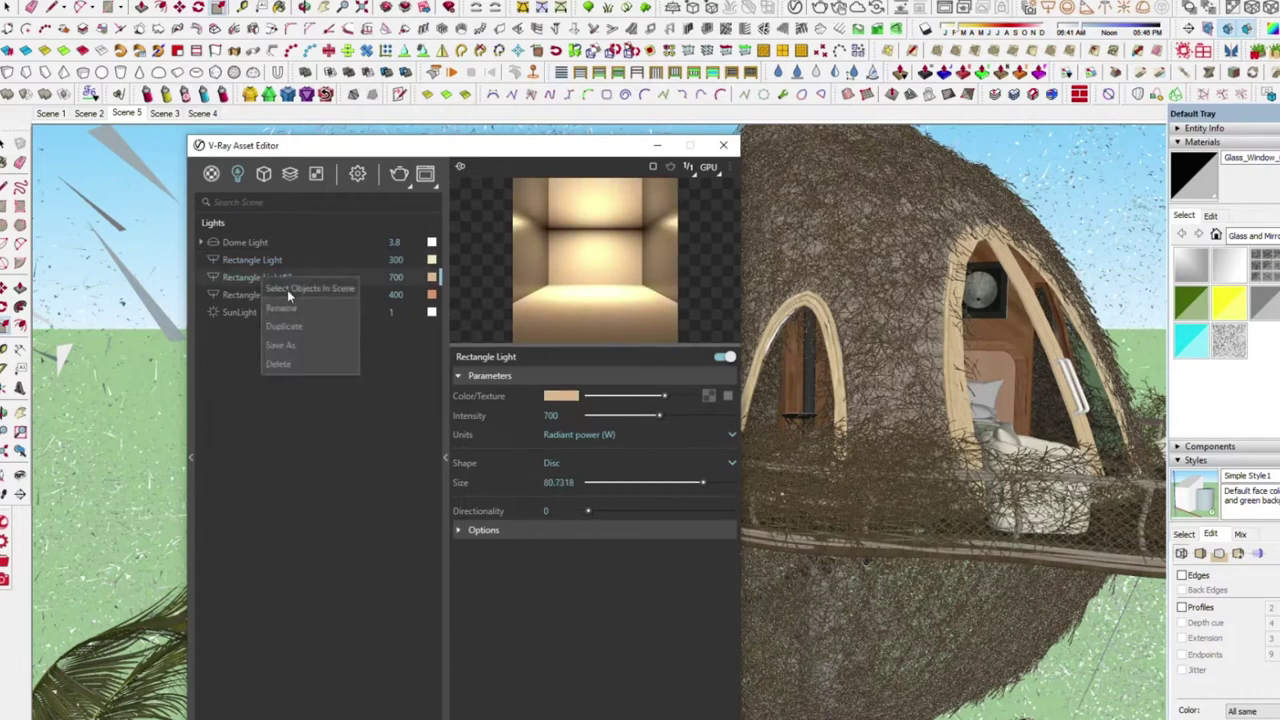
# Locate Rectangle Light#2 and #4 in the model and collapse the Materials and Styles panels.
pyautogui.click(297, 290)
pyautogui.moveTo(864, 316)
pyautogui.mouseDown(button='middle')
pyautogui.moveTo(704, 428)
pyautogui.moveTo(1013, 363)
pyautogui.mouseUp(button='middle')
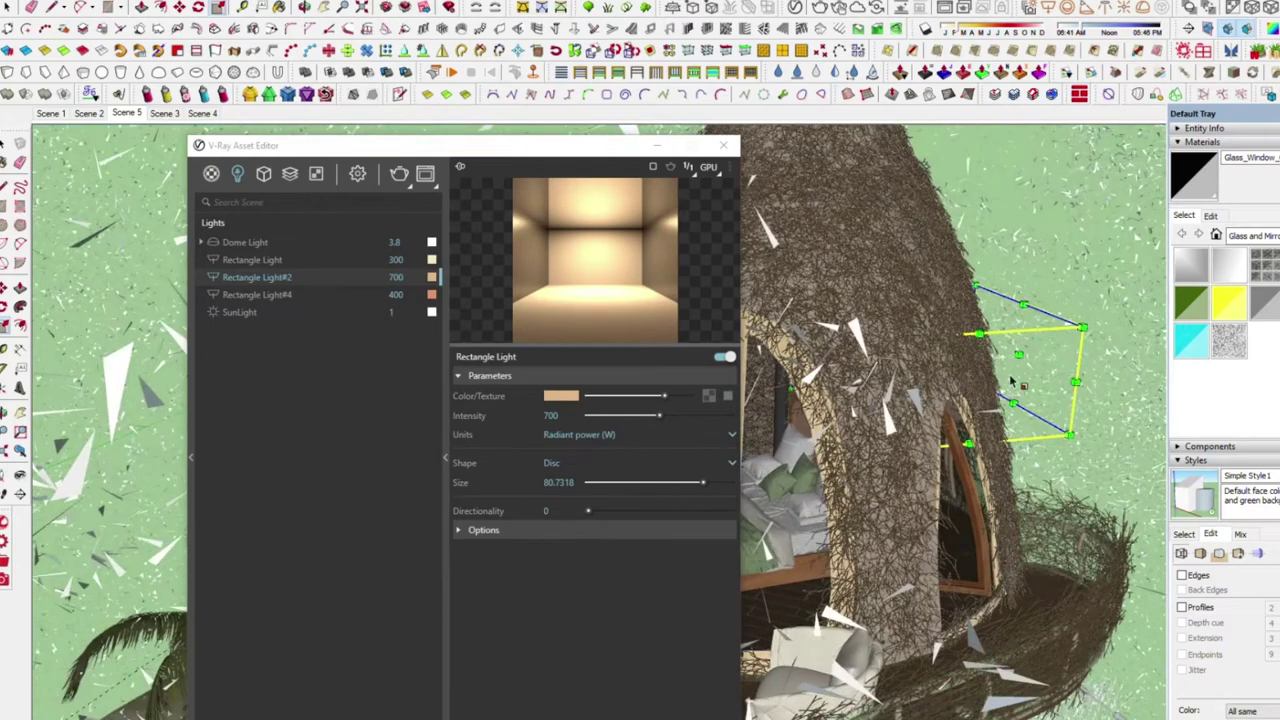
pyautogui.moveTo(1013, 363)
pyautogui.mouseDown(button='middle')
pyautogui.moveTo(866, 367)
pyautogui.moveTo(941, 359)
pyautogui.mouseUp(button='middle')
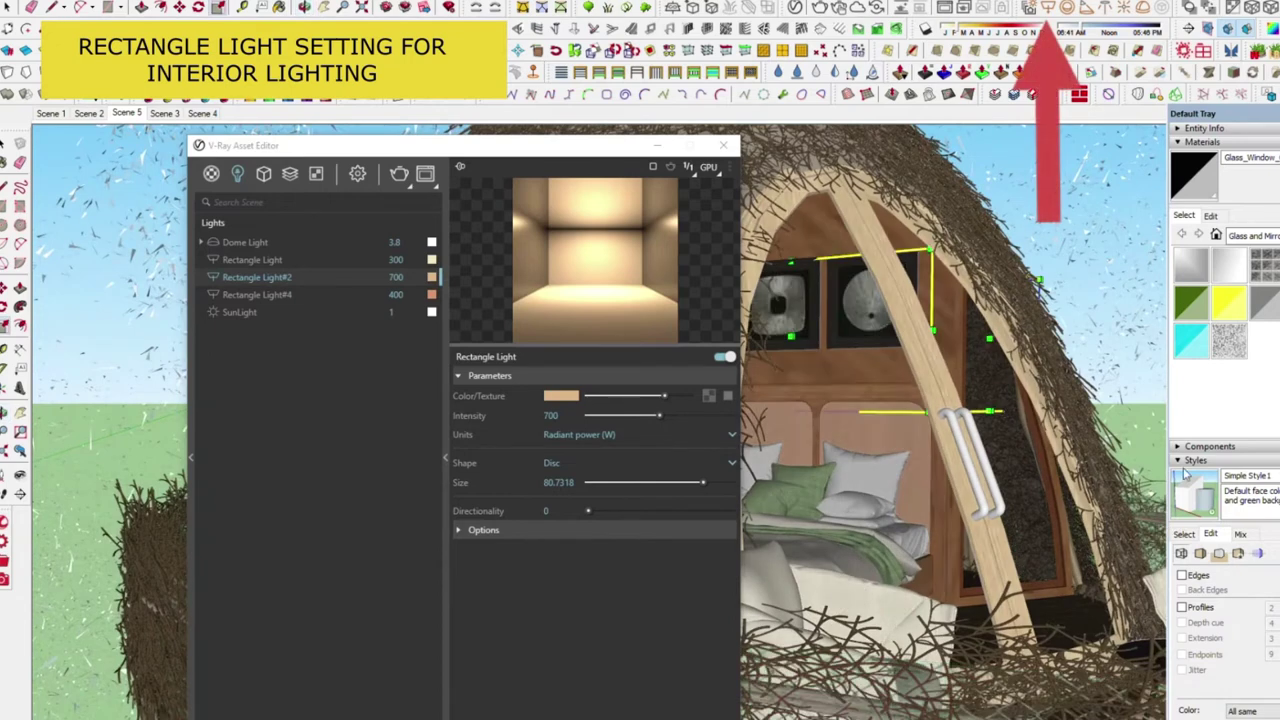
pyautogui.click(1183, 143)
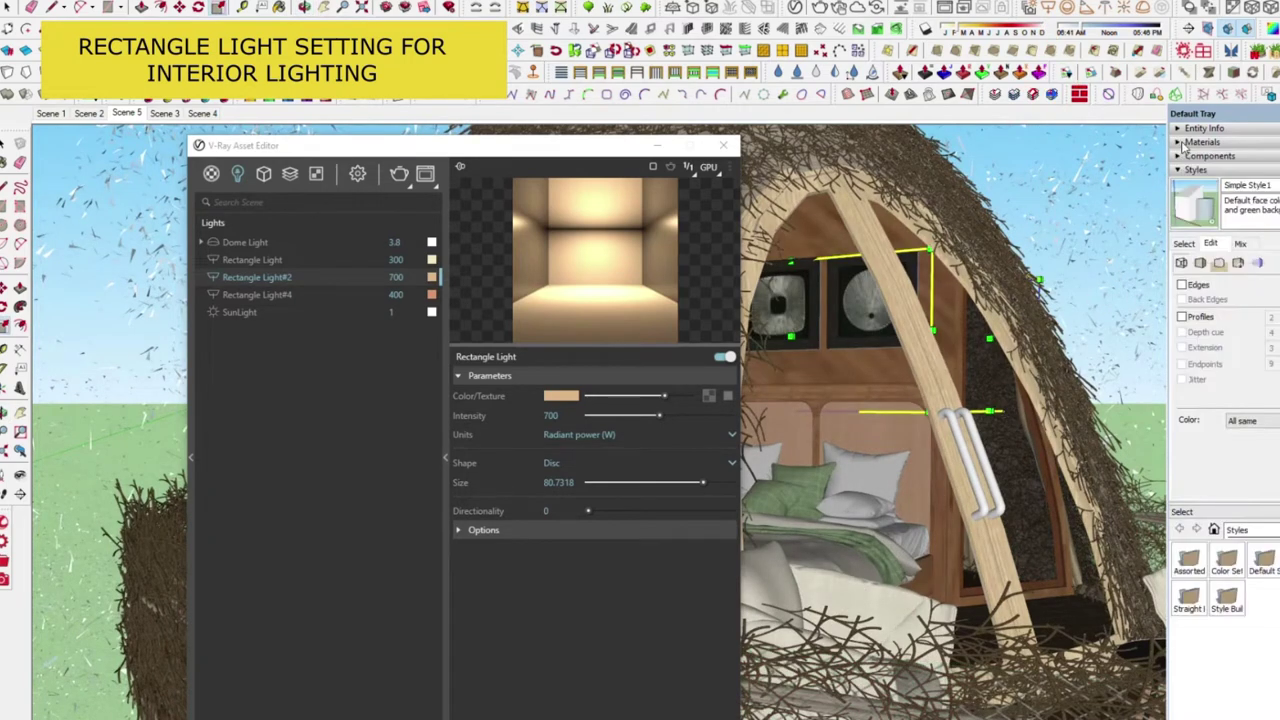
pyautogui.click(1196, 171)
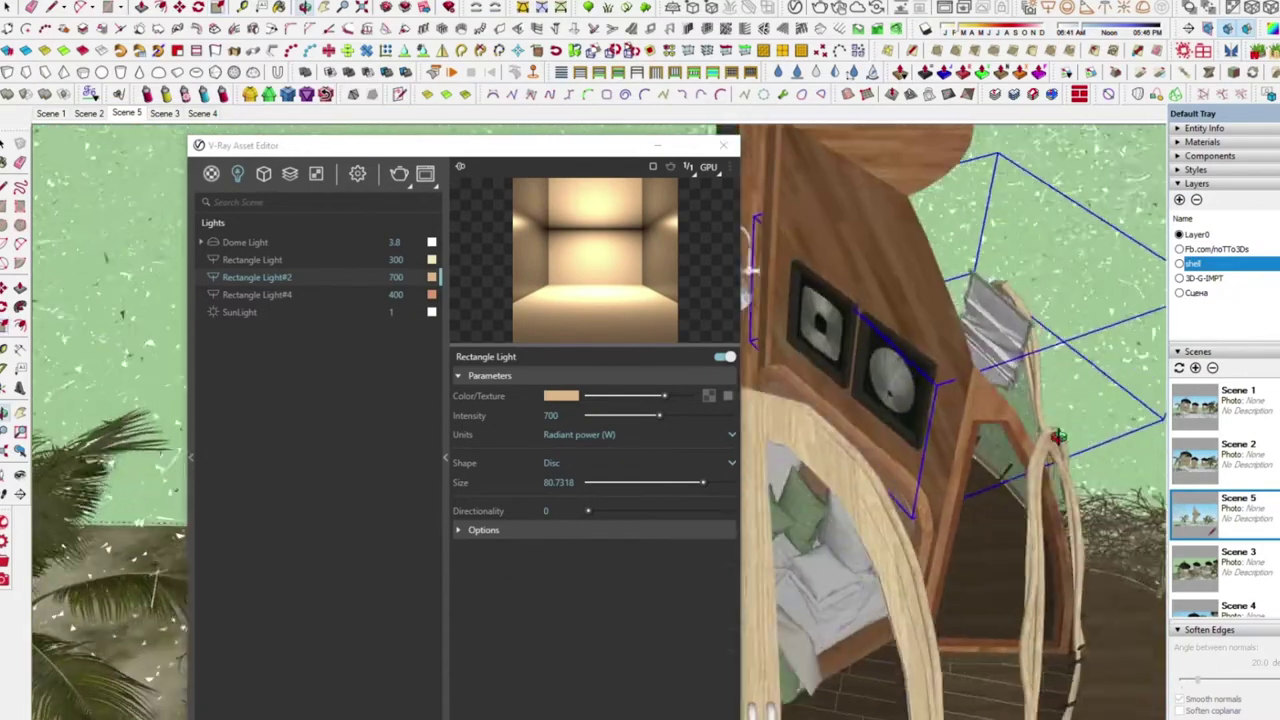
pyautogui.click(280, 294)
pyautogui.rightClick(280, 294)
pyautogui.click(320, 300)
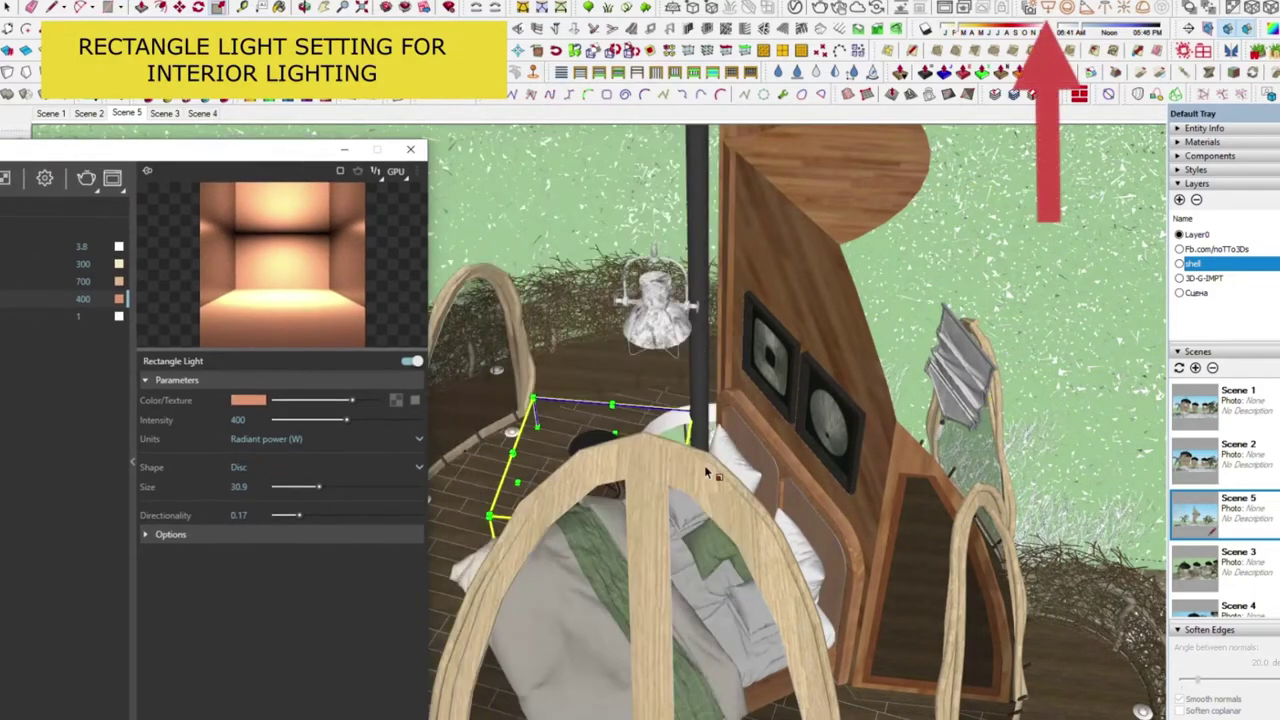
pyautogui.moveTo(706, 474)
pyautogui.mouseDown(button='middle')
pyautogui.moveTo(722, 637)
pyautogui.moveTo(893, 238)
pyautogui.moveTo(870, 300)
pyautogui.mouseUp(button='middle')
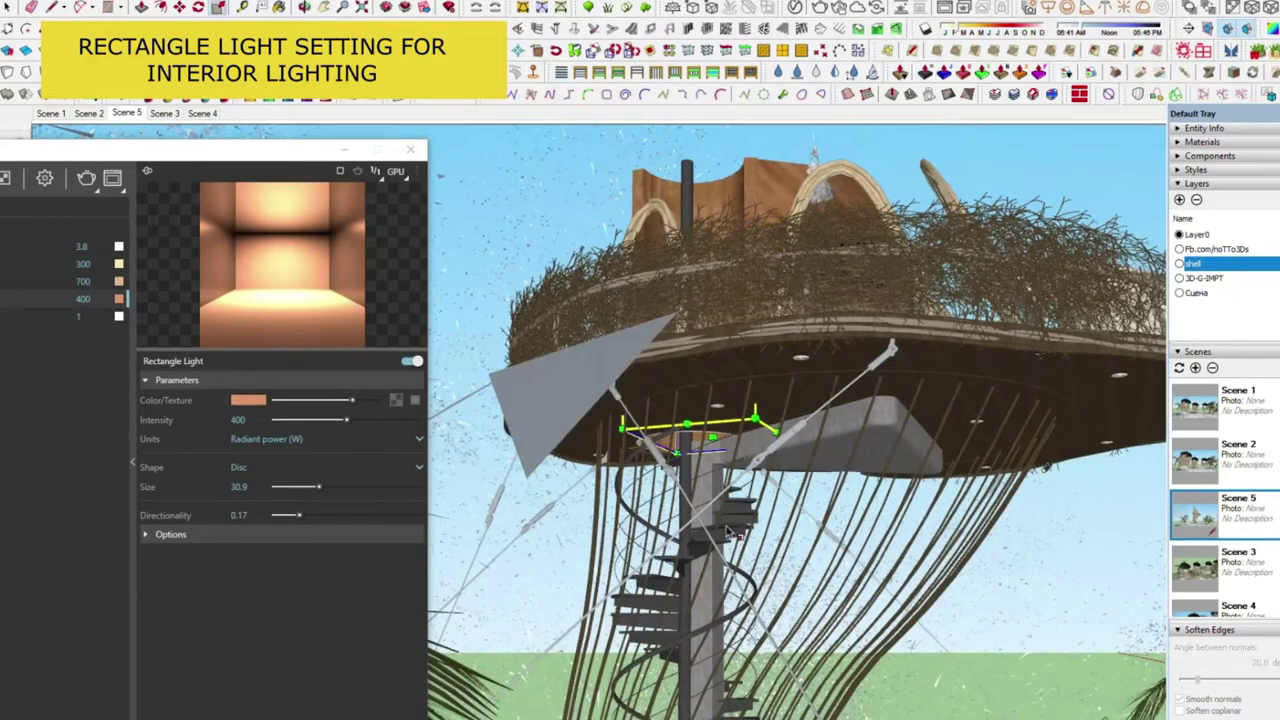
# Lower the SunLight's vertical angle to 18.2.
pyautogui.moveTo(224, 160); pyautogui.dragTo(482, 101)
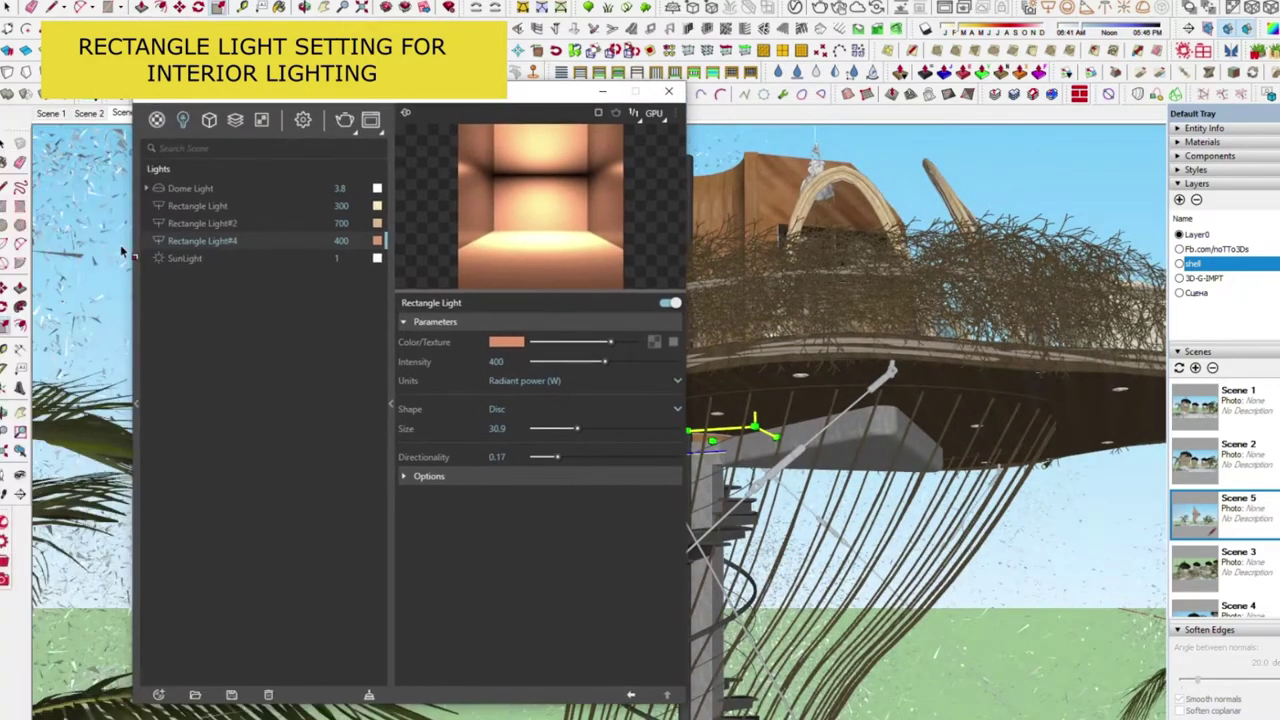
pyautogui.click(186, 258)
pyautogui.moveTo(539, 400); pyautogui.dragTo(544, 388)
pyautogui.scroll(-2, 578, 482)
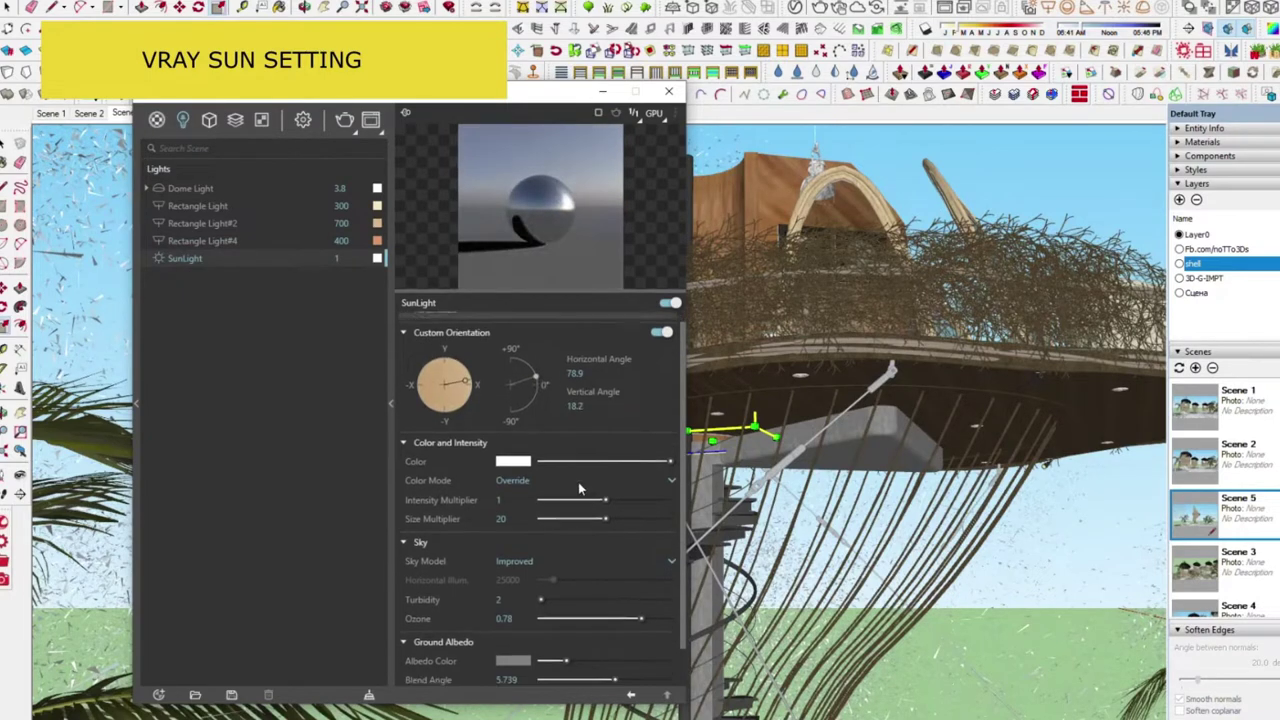
# Keep SunLight colour mode Override and sky model Improved, and show render settings' Camera section (exposure 13.4).
pyautogui.click(515, 438)
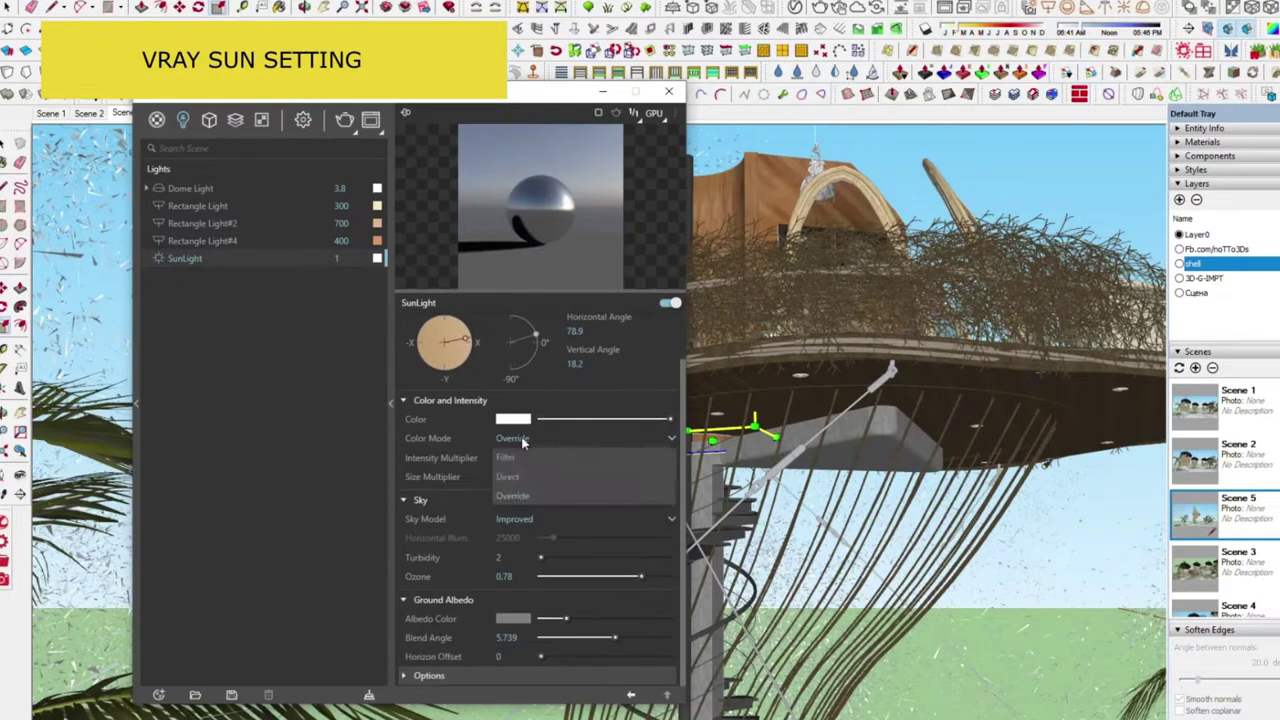
pyautogui.click(519, 494)
pyautogui.click(516, 519)
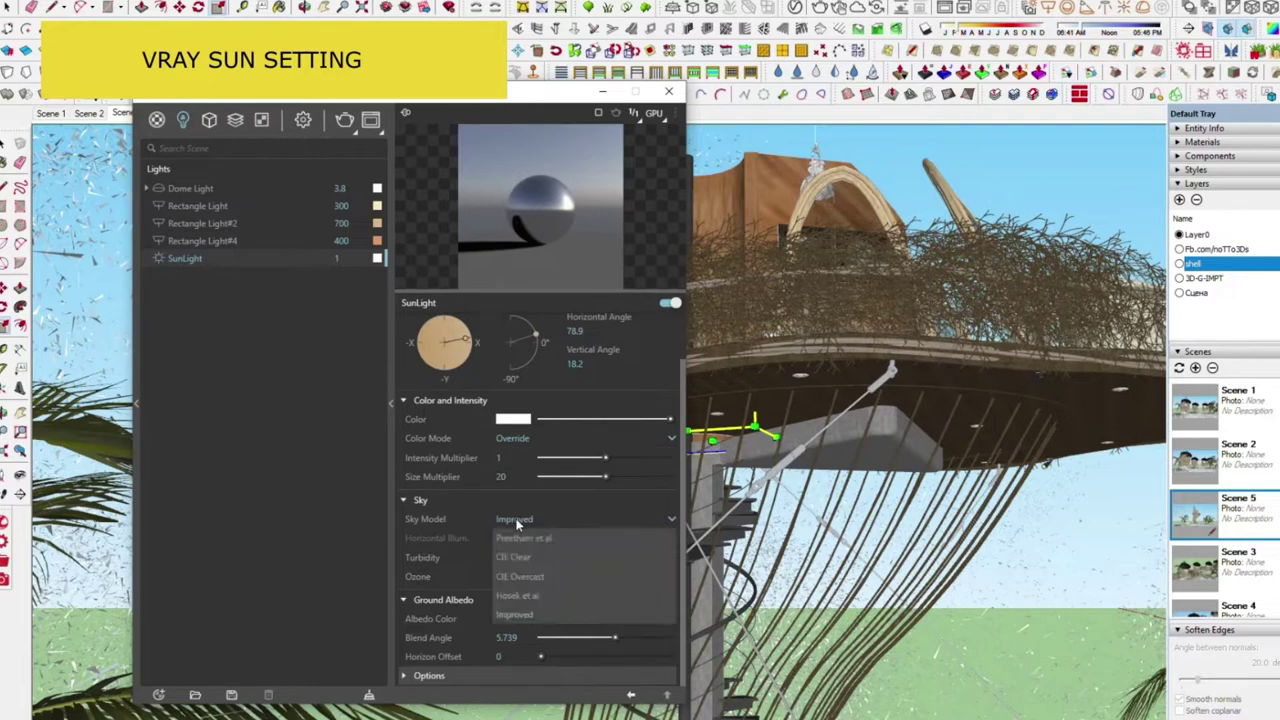
pyautogui.click(520, 607)
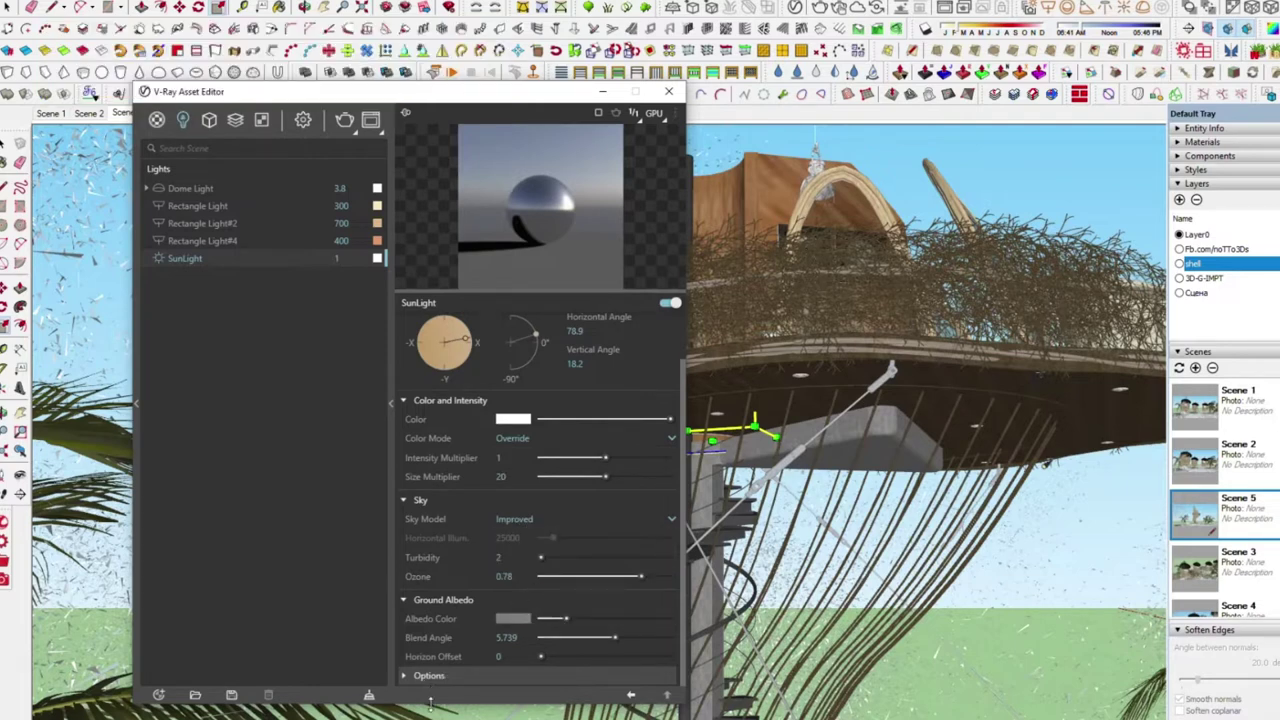
pyautogui.moveTo(430, 701); pyautogui.dragTo(430, 719)
pyautogui.scroll(-2, 562, 633)
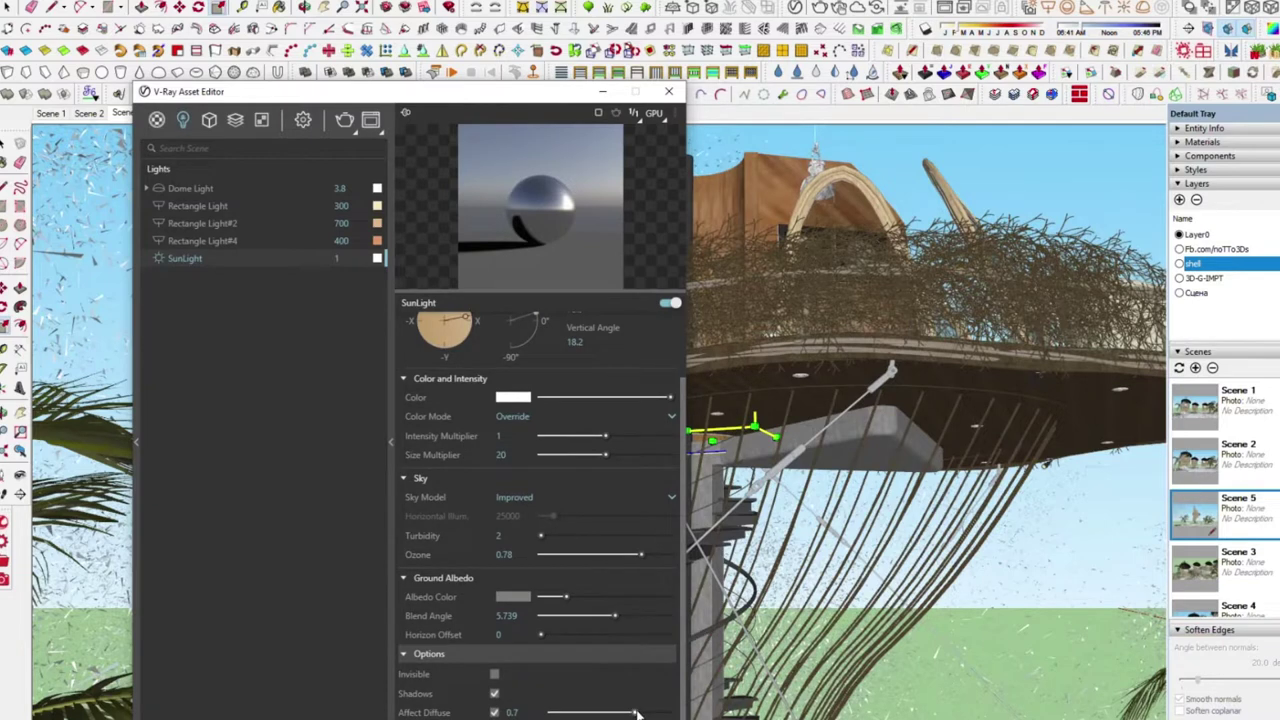
pyautogui.click(304, 122)
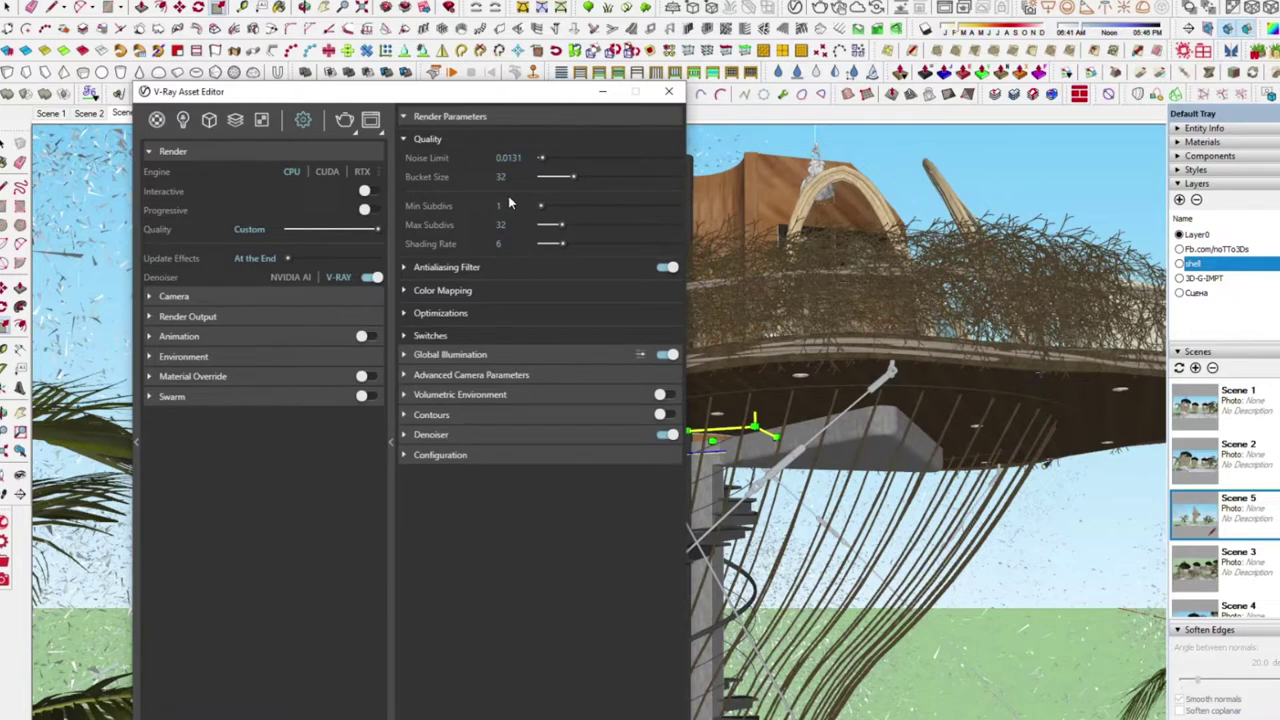
pyautogui.click(185, 299)
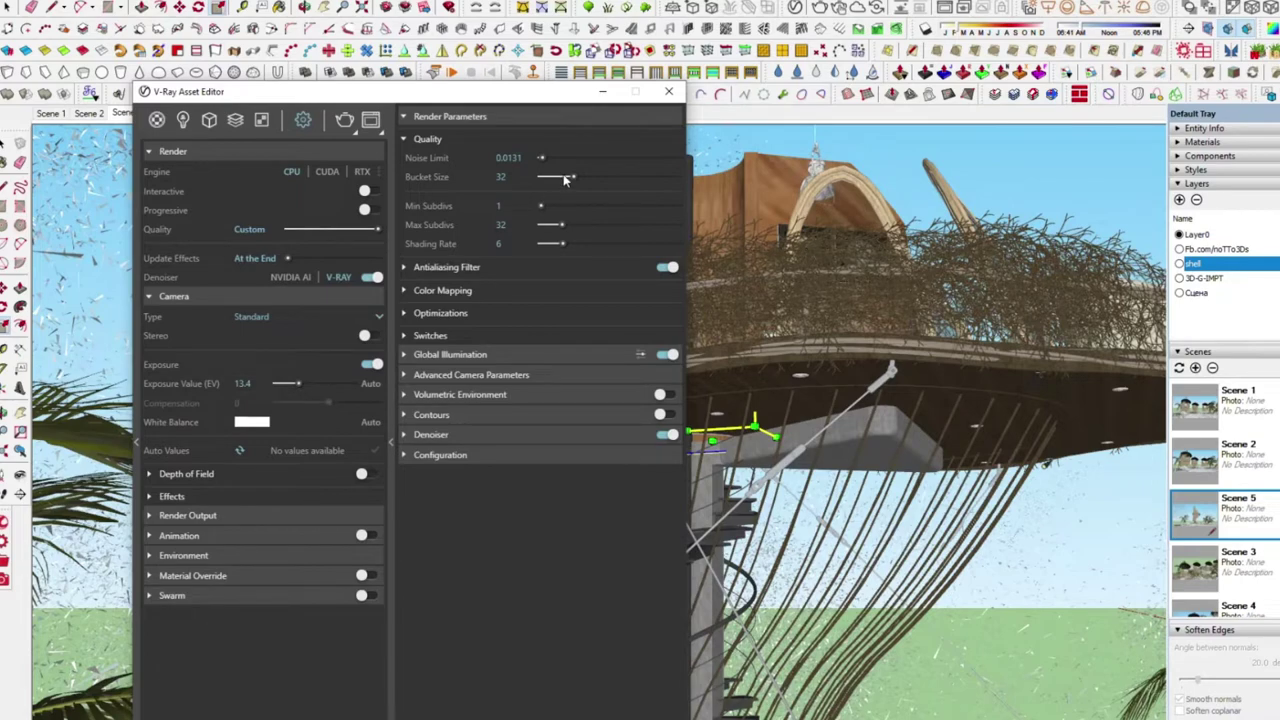
# Return to the Scene 5 view and render the treehouse among the forest trees interactively.
pyautogui.click(602, 92)
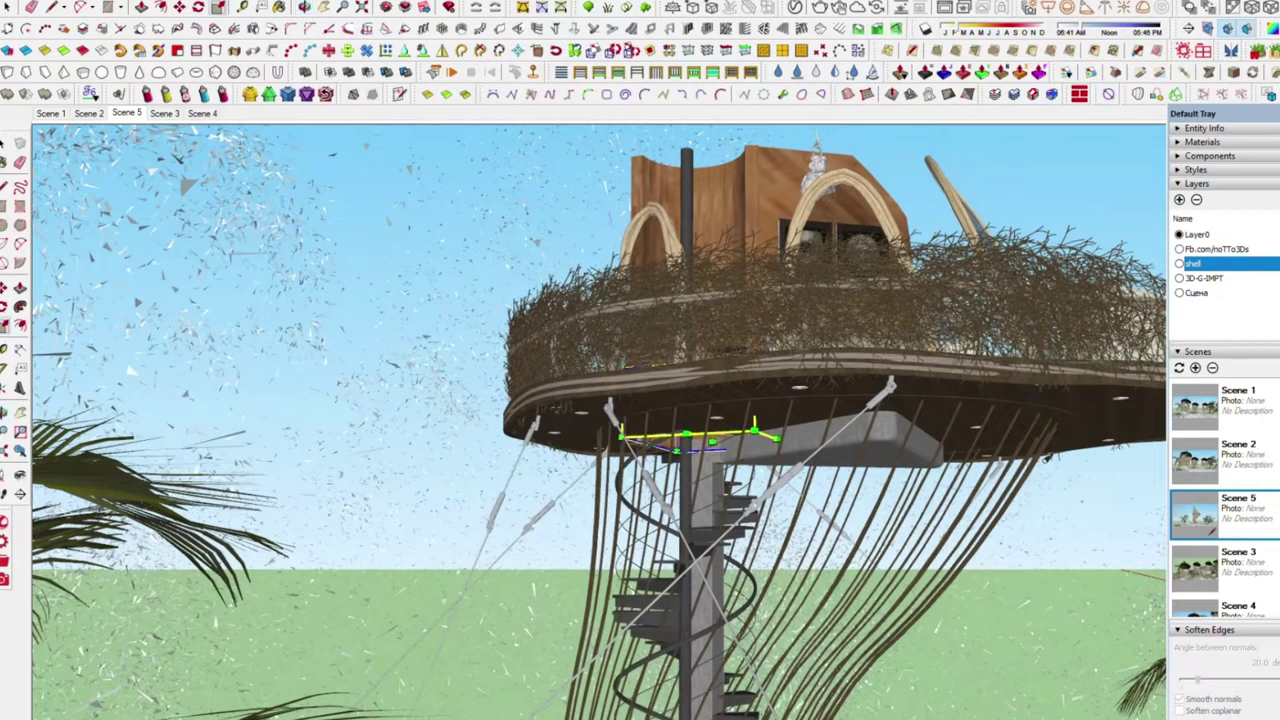
pyautogui.scroll(-2, 530, 445)
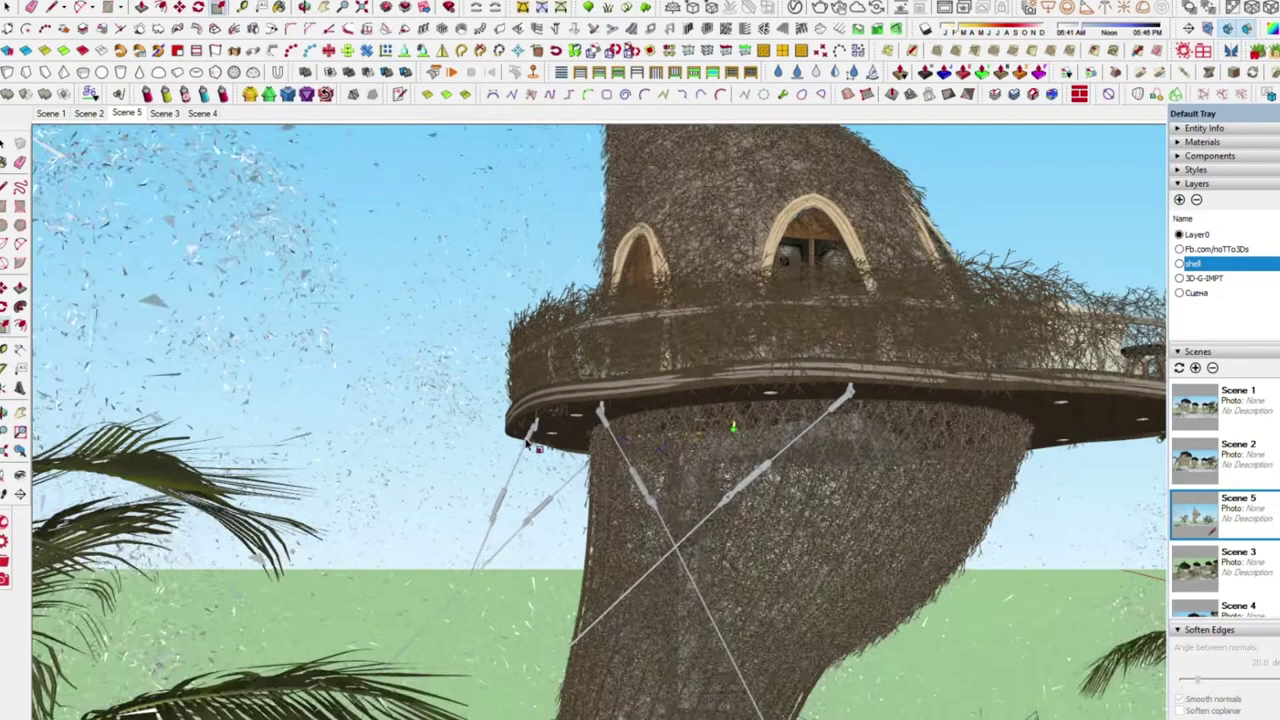
pyautogui.scroll(-2, 530, 445)
pyautogui.scroll(-1, 530, 445)
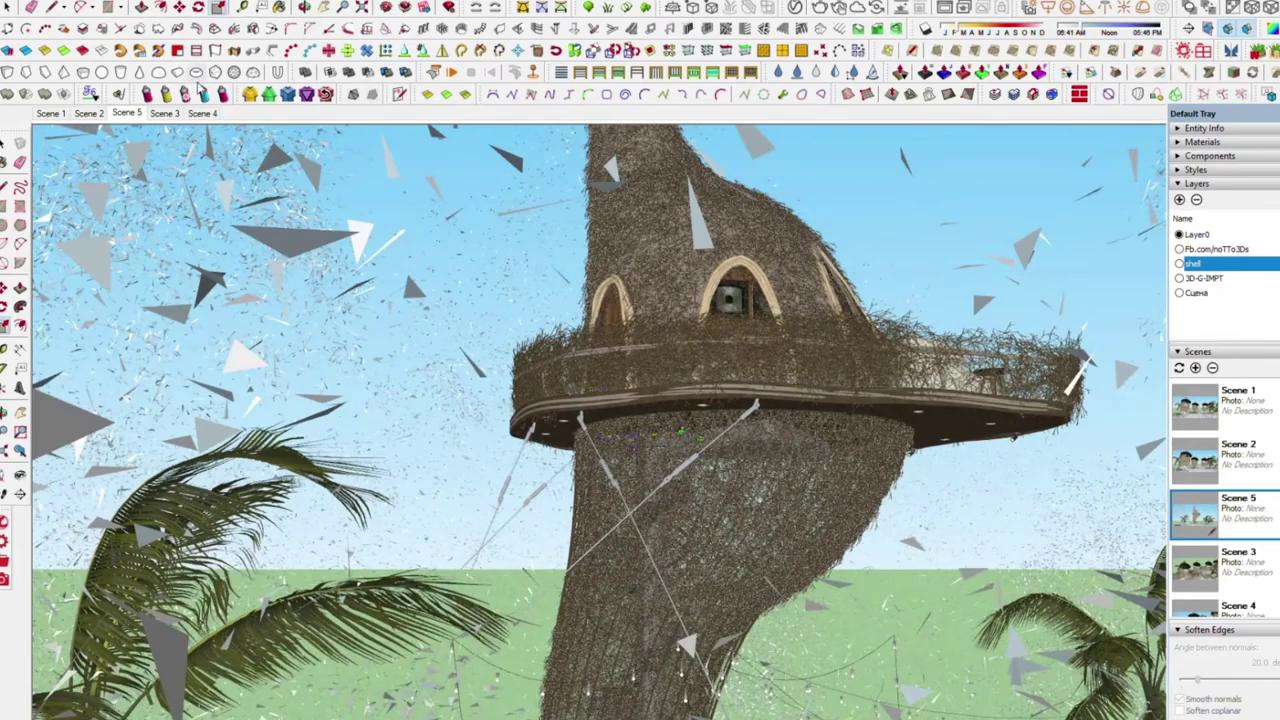
pyautogui.click(131, 116)
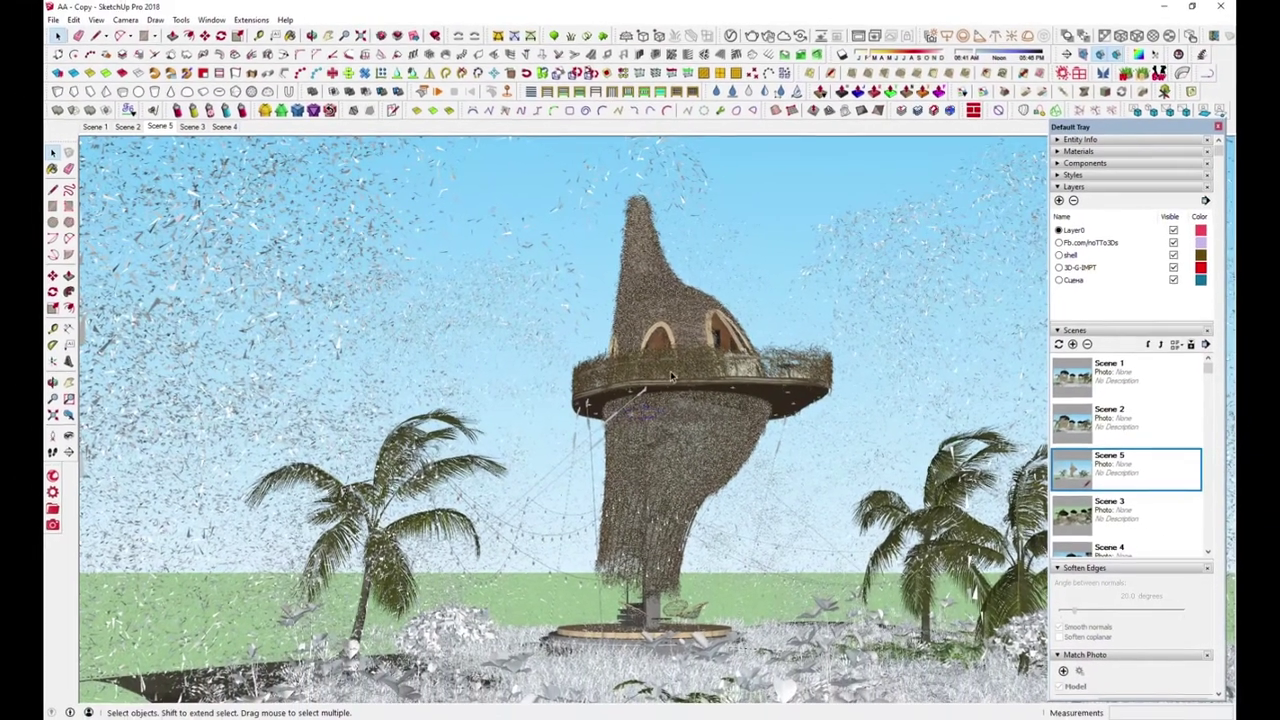
pyautogui.click(672, 377)
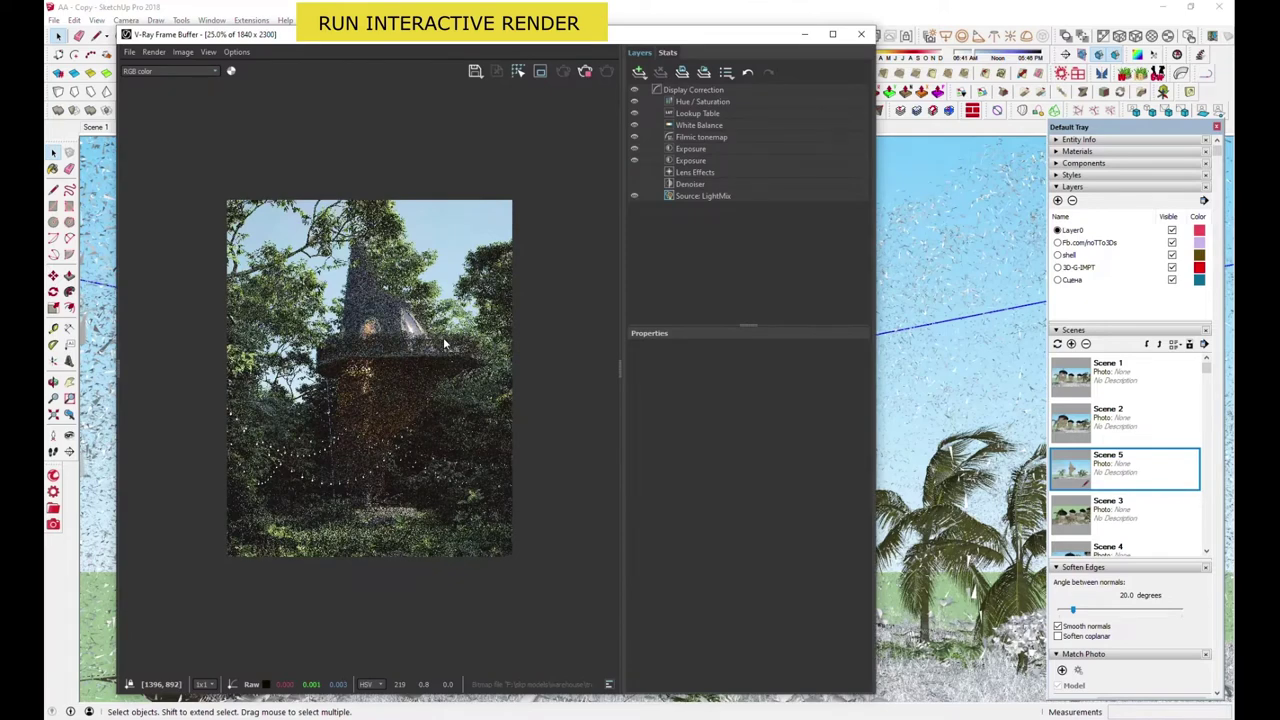
pyautogui.scroll(1, 445, 344)
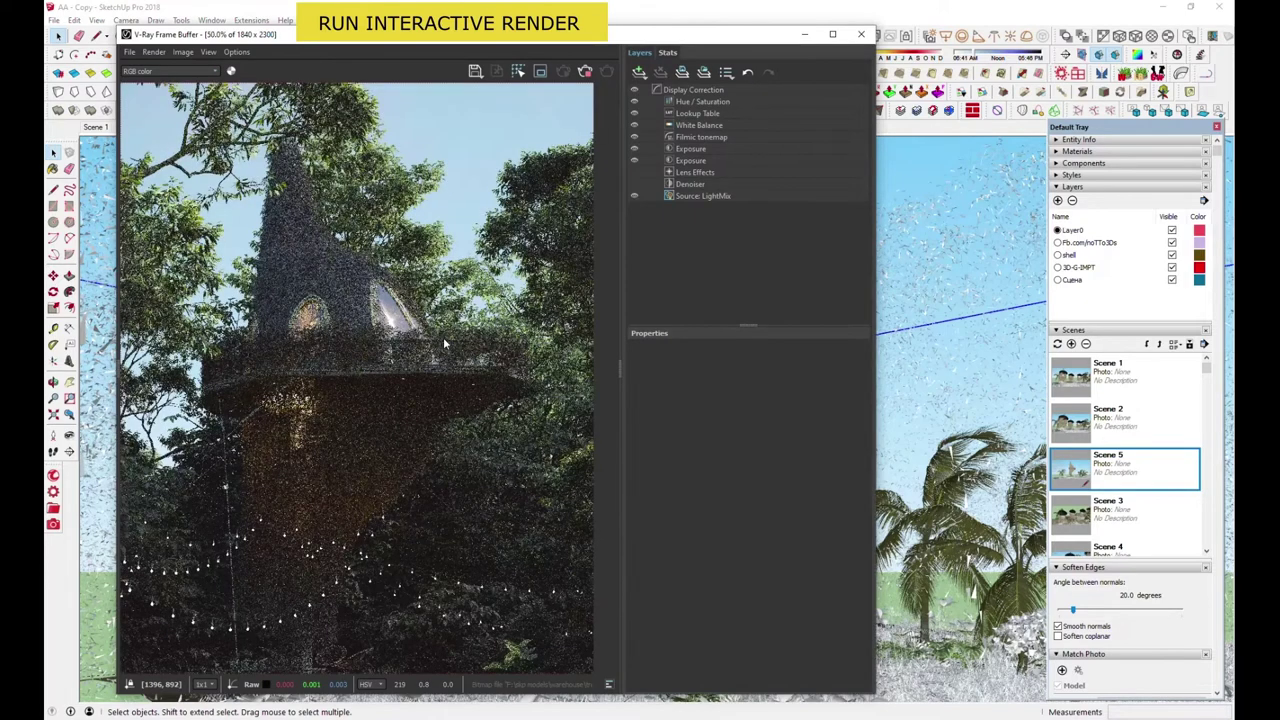
# Raise the Frame Buffer's Exposure correction to 1.242.
pyautogui.click(634, 92)
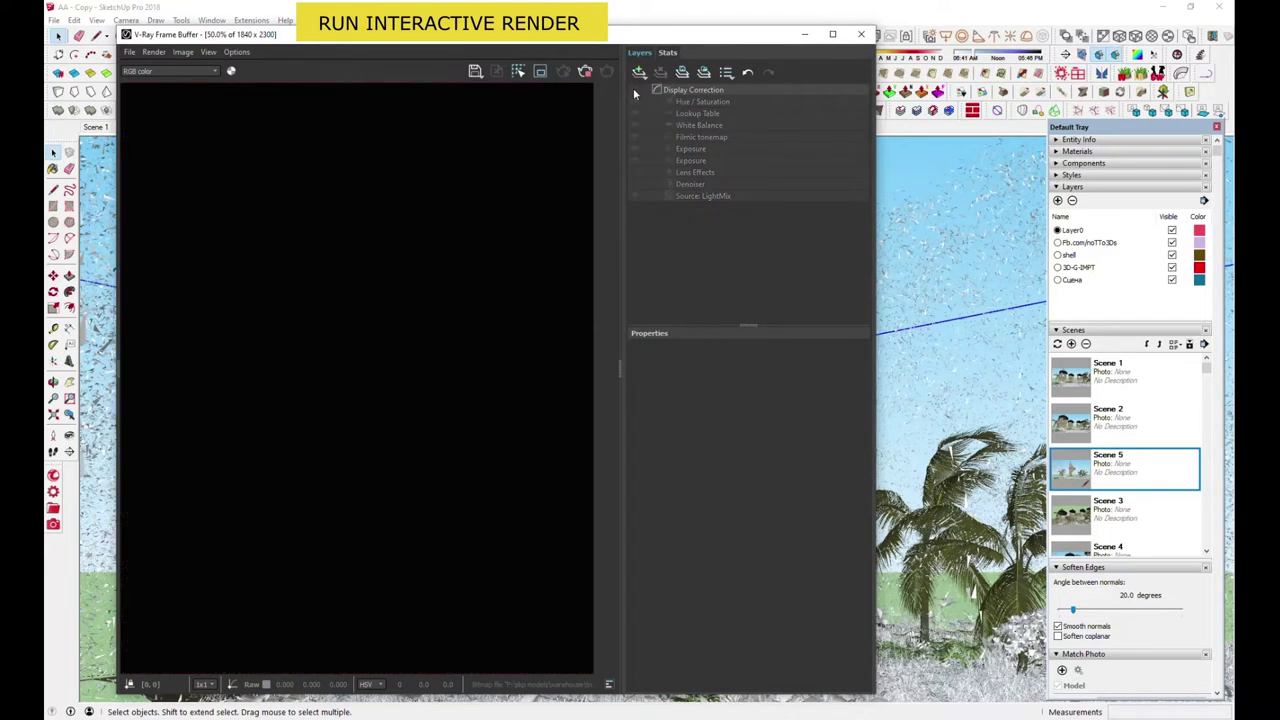
pyautogui.click(634, 92)
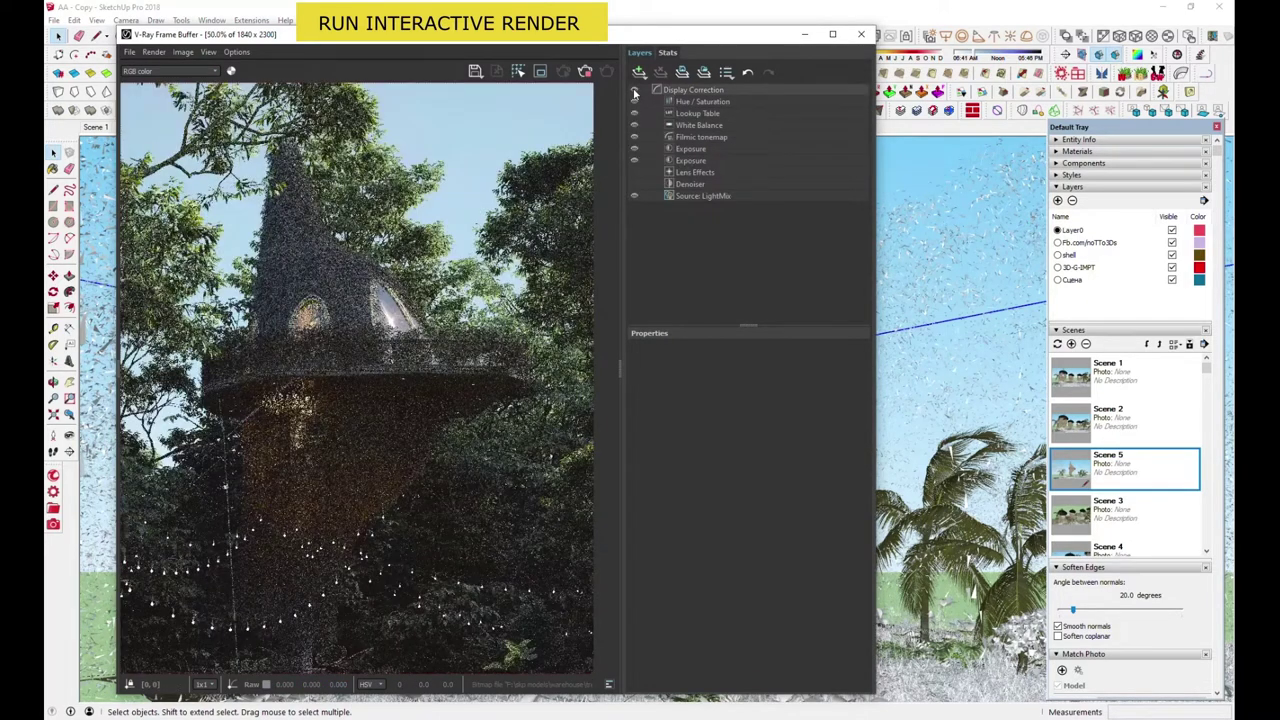
pyautogui.click(692, 150)
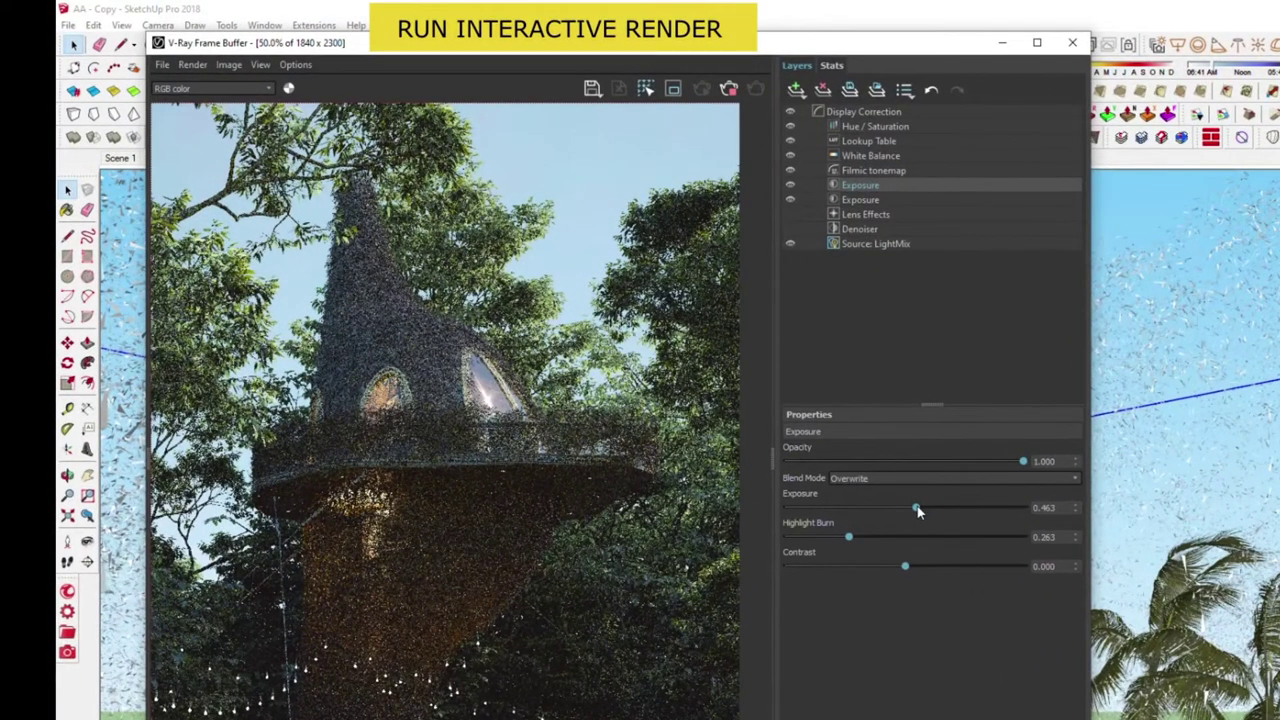
pyautogui.moveTo(918, 511); pyautogui.dragTo(936, 514)
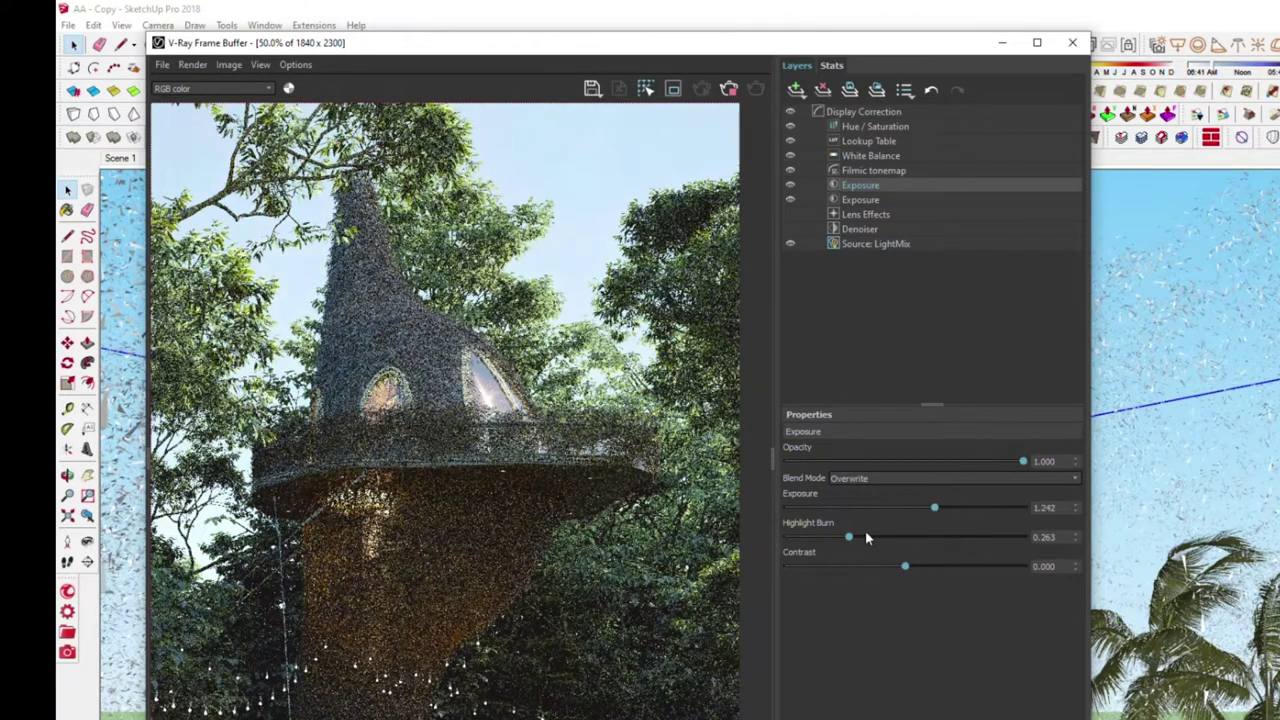
# Raise Highlight Burn to 0.778 and bring up the View menu's Color clamping options.
pyautogui.click(229, 65)
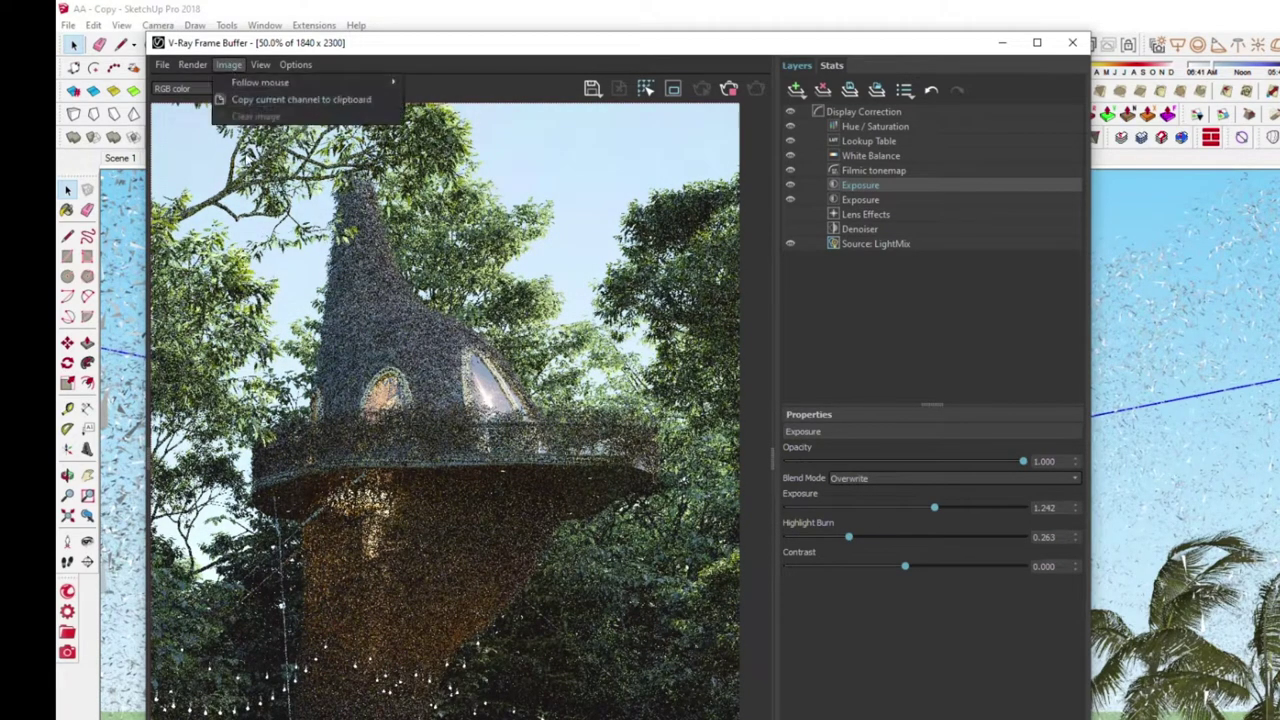
pyautogui.click(262, 66)
pyautogui.click(262, 66)
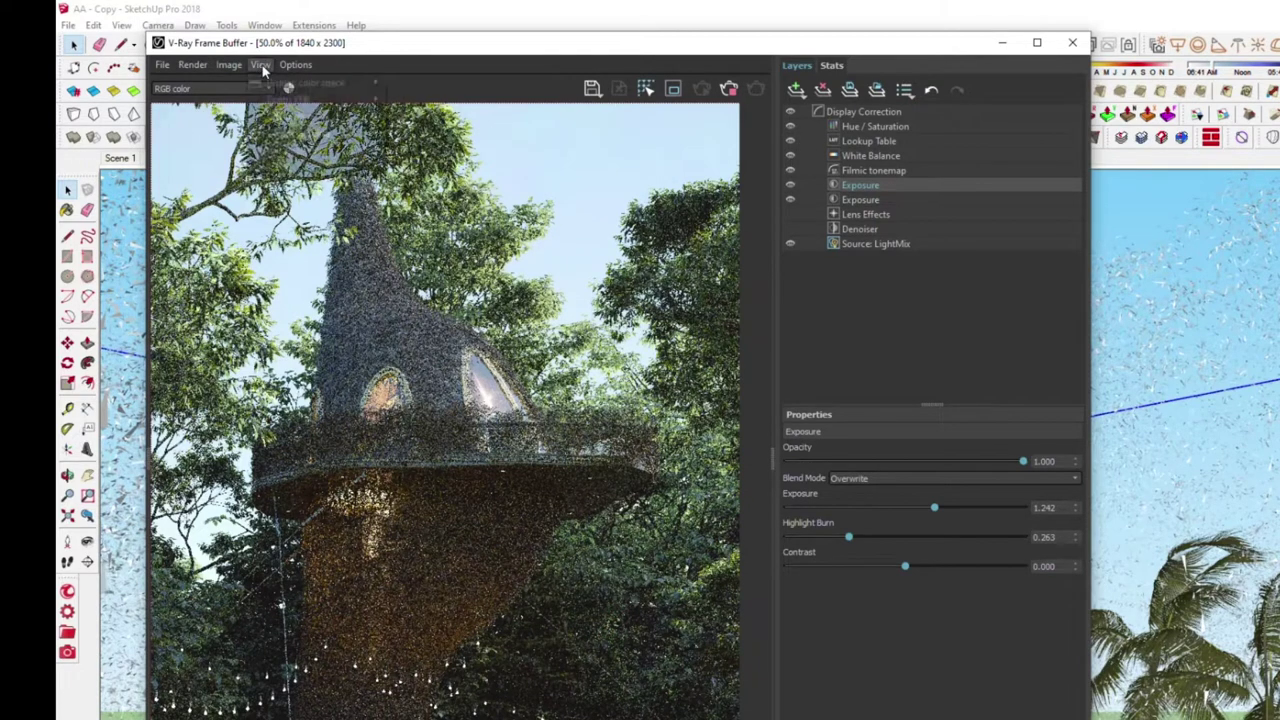
pyautogui.click(850, 539)
pyautogui.moveTo(895, 537); pyautogui.dragTo(982, 537)
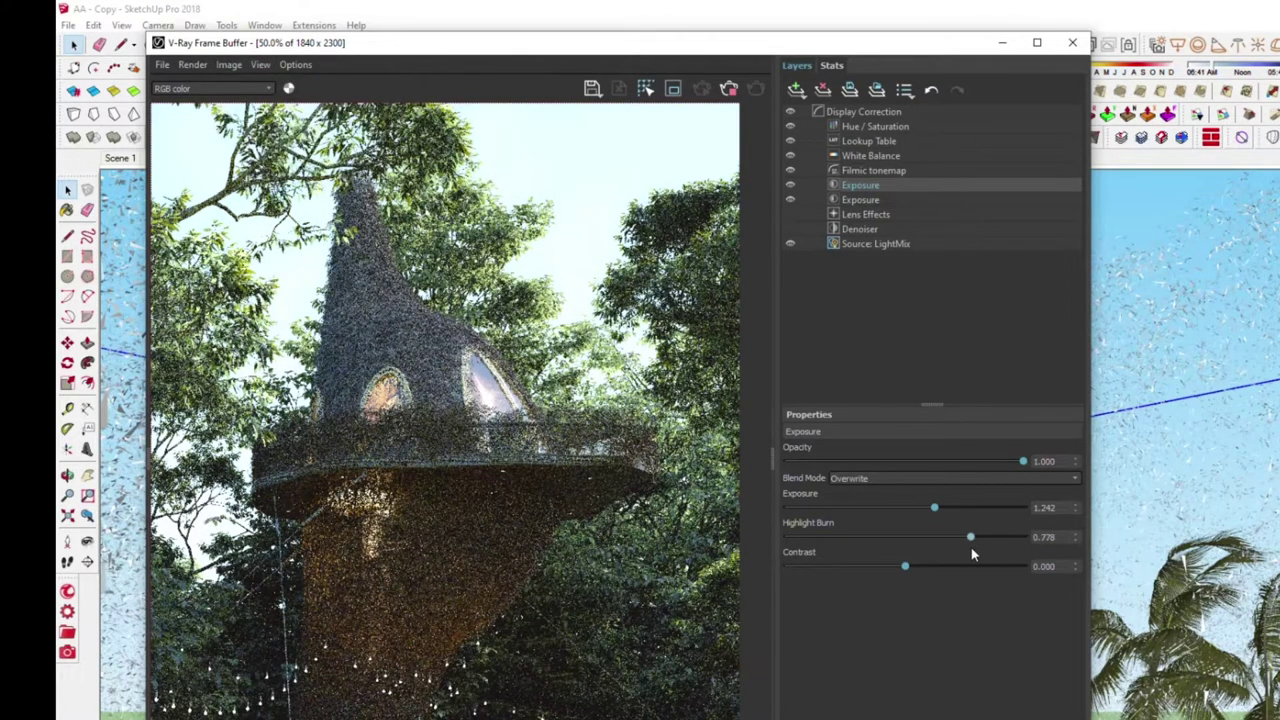
pyautogui.click(260, 65)
pyautogui.moveTo(298, 133)
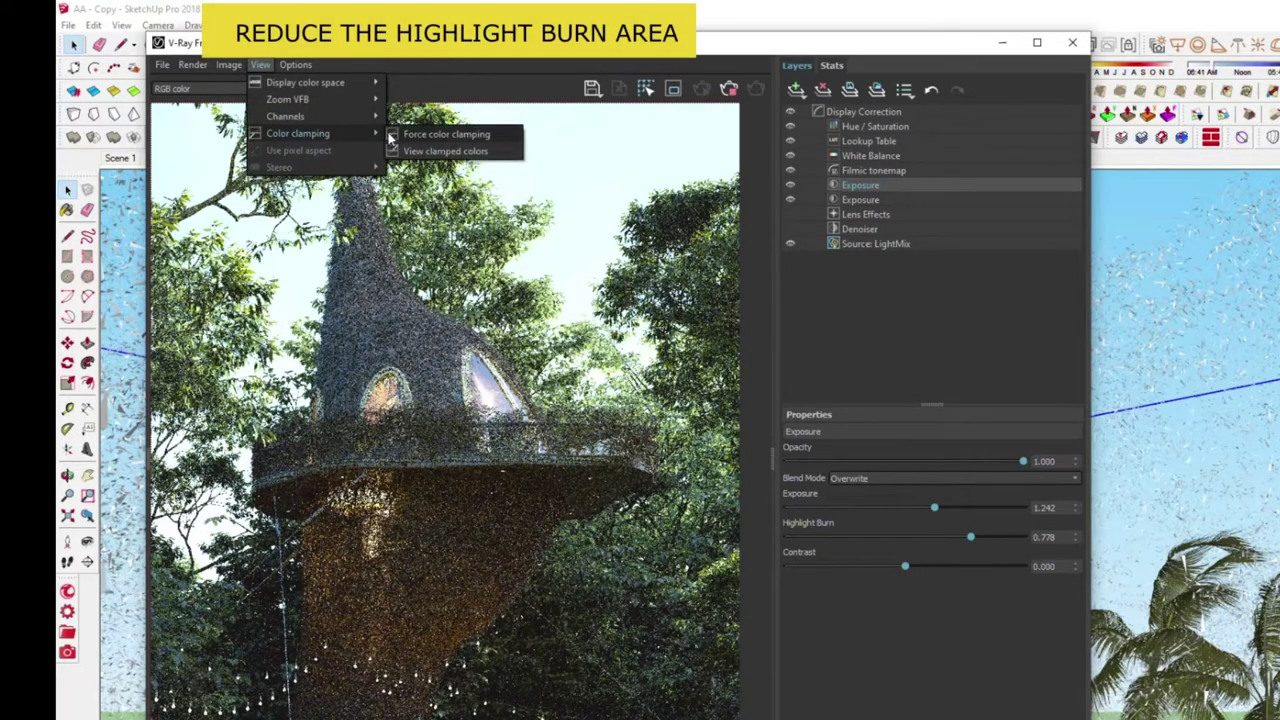
pyautogui.click(440, 150)
# Lower Highlight Burn to 0.183 and force color clamping on the render.
pyautogui.moveTo(970, 537); pyautogui.dragTo(830, 540)
pyautogui.click(260, 64)
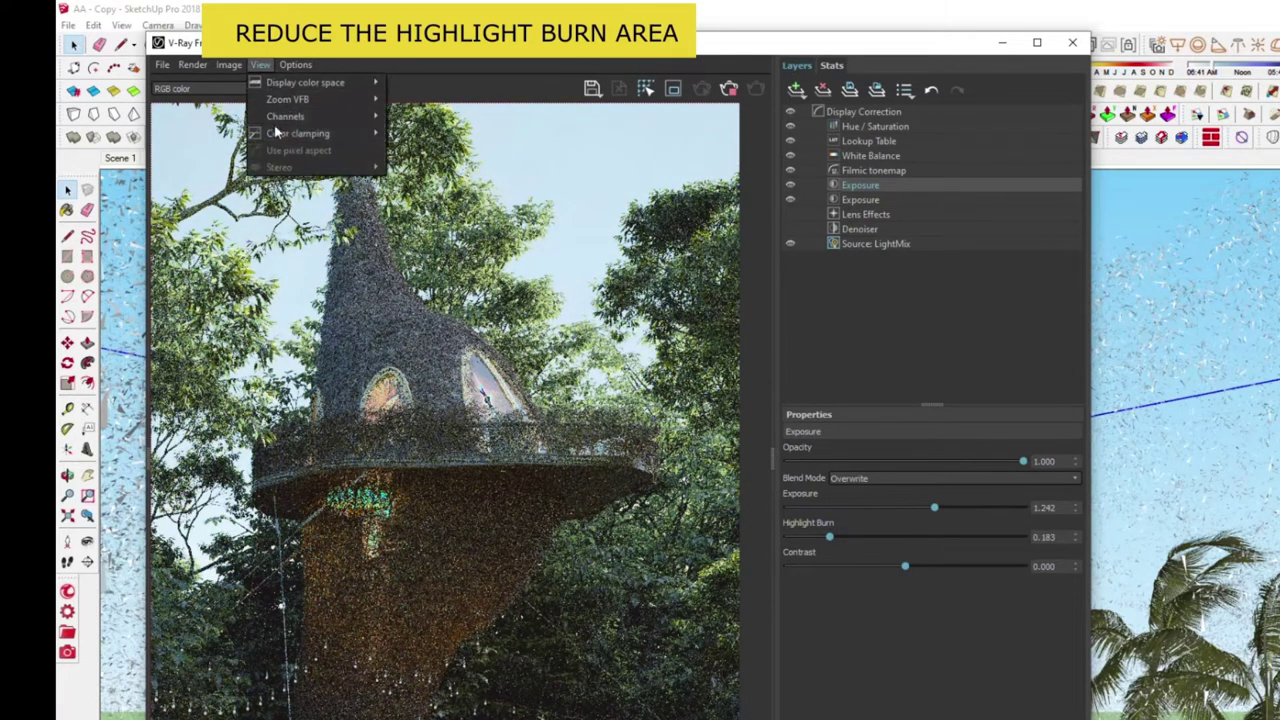
pyautogui.click(422, 138)
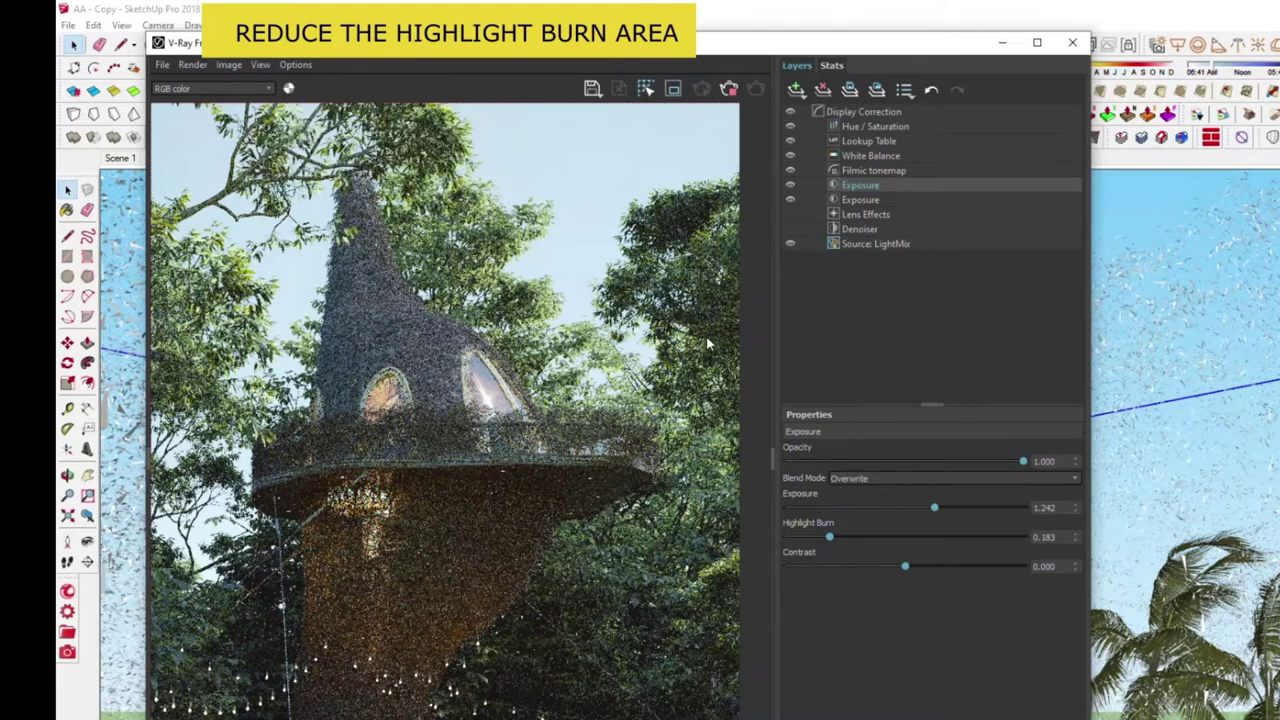
# Check the Lens Effects and Denoiser layers, then show LightMix and toggle all lights off and on.
pyautogui.click(870, 216)
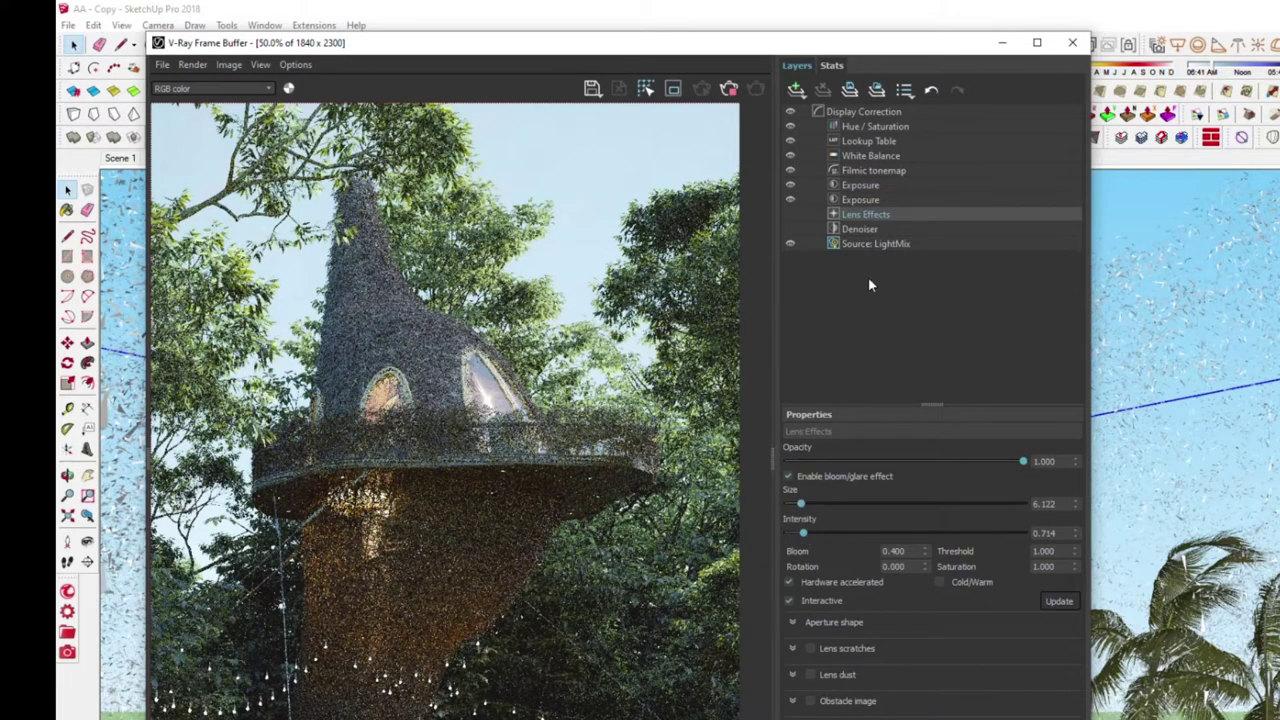
pyautogui.click(864, 229)
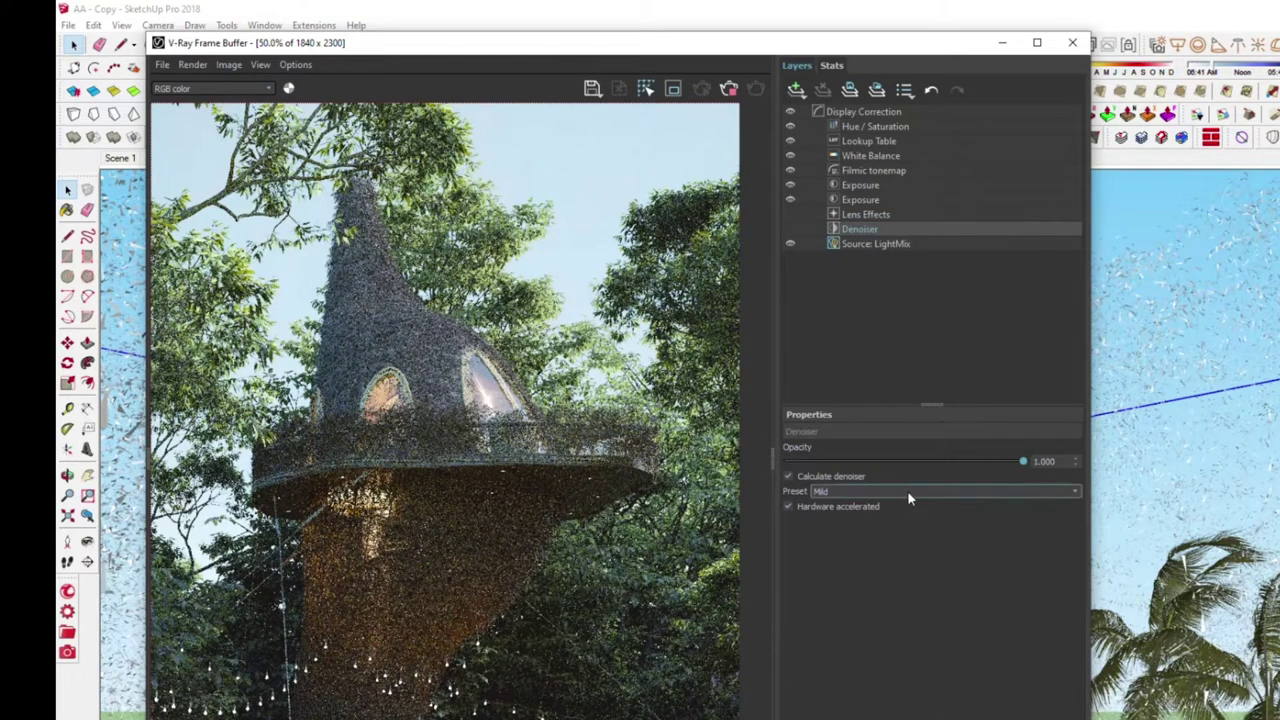
pyautogui.click(875, 243)
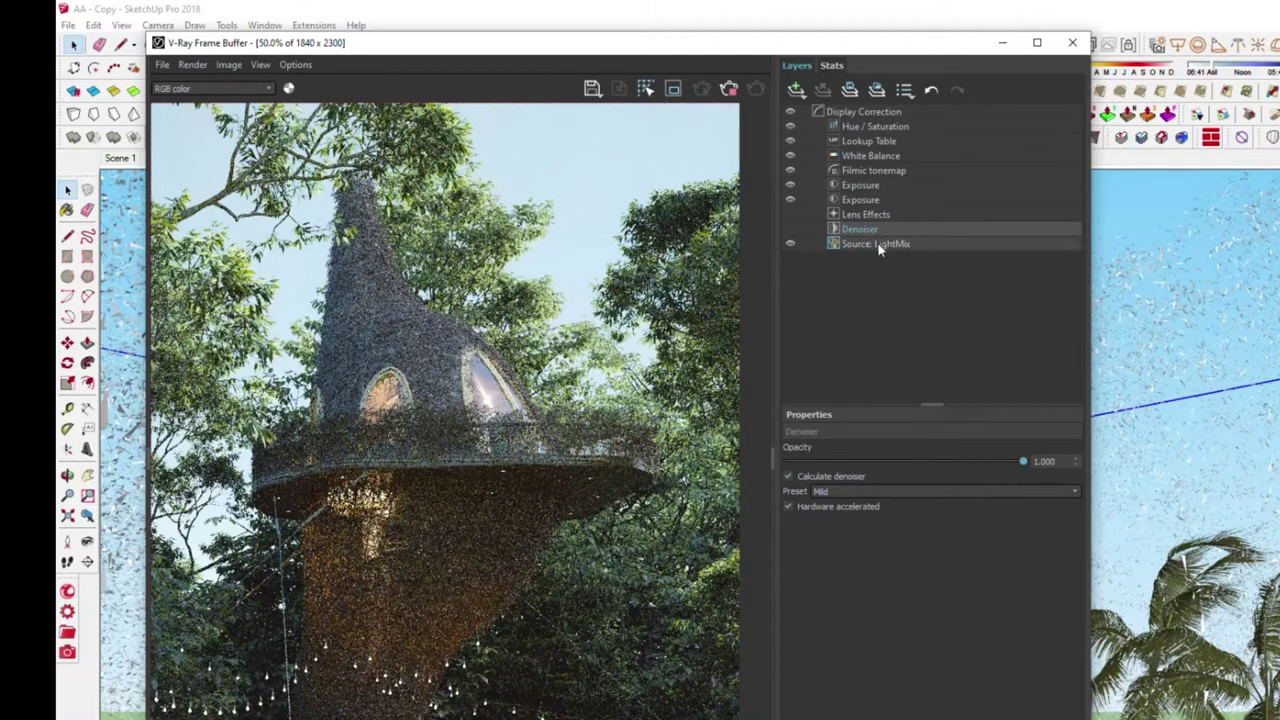
pyautogui.click(787, 503)
pyautogui.click(787, 505)
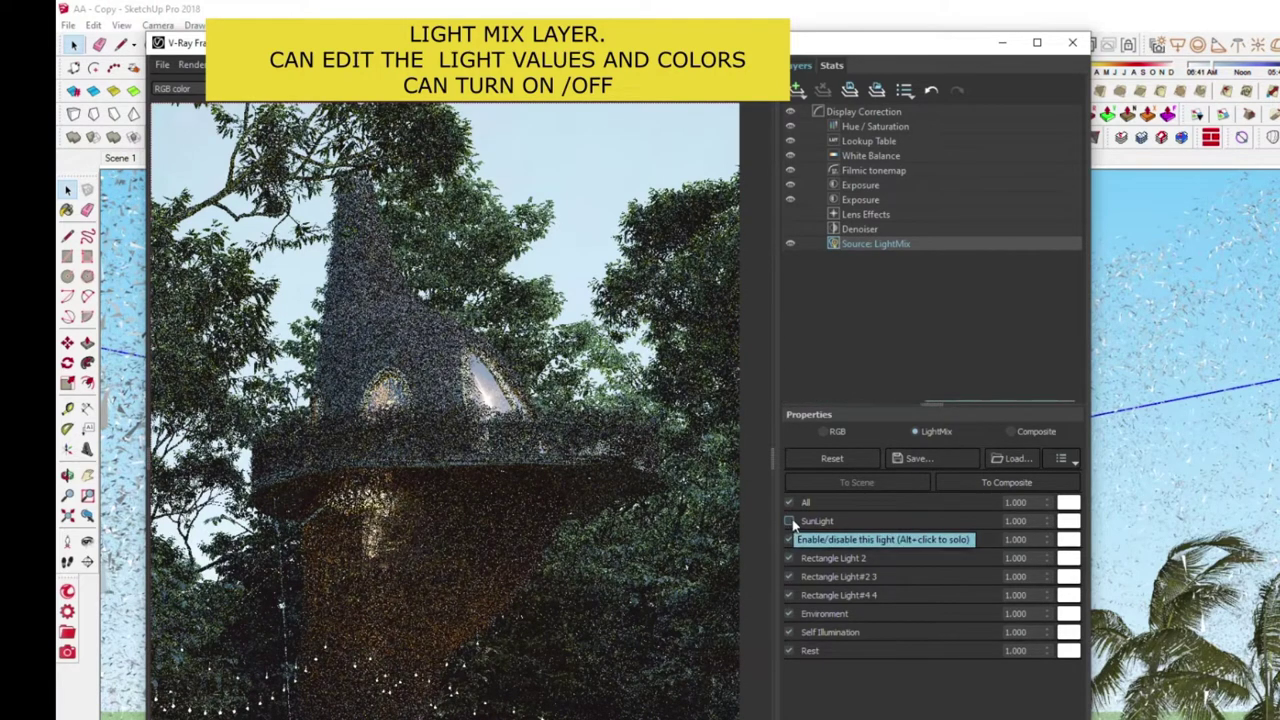
# Compare SunLight and Dome Light 1 contributions, leaving SunLight off and Dome Light 1 and Rectangle Light 2 on.
pyautogui.click(790, 521)
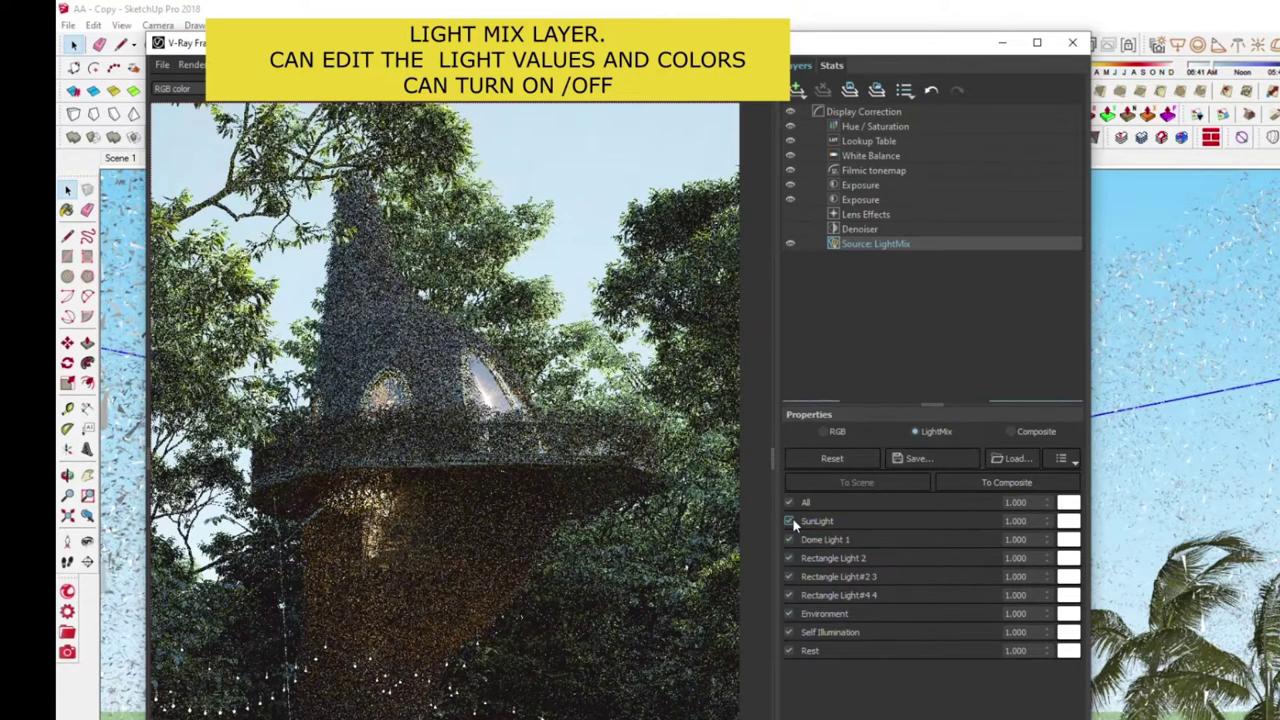
pyautogui.click(790, 521)
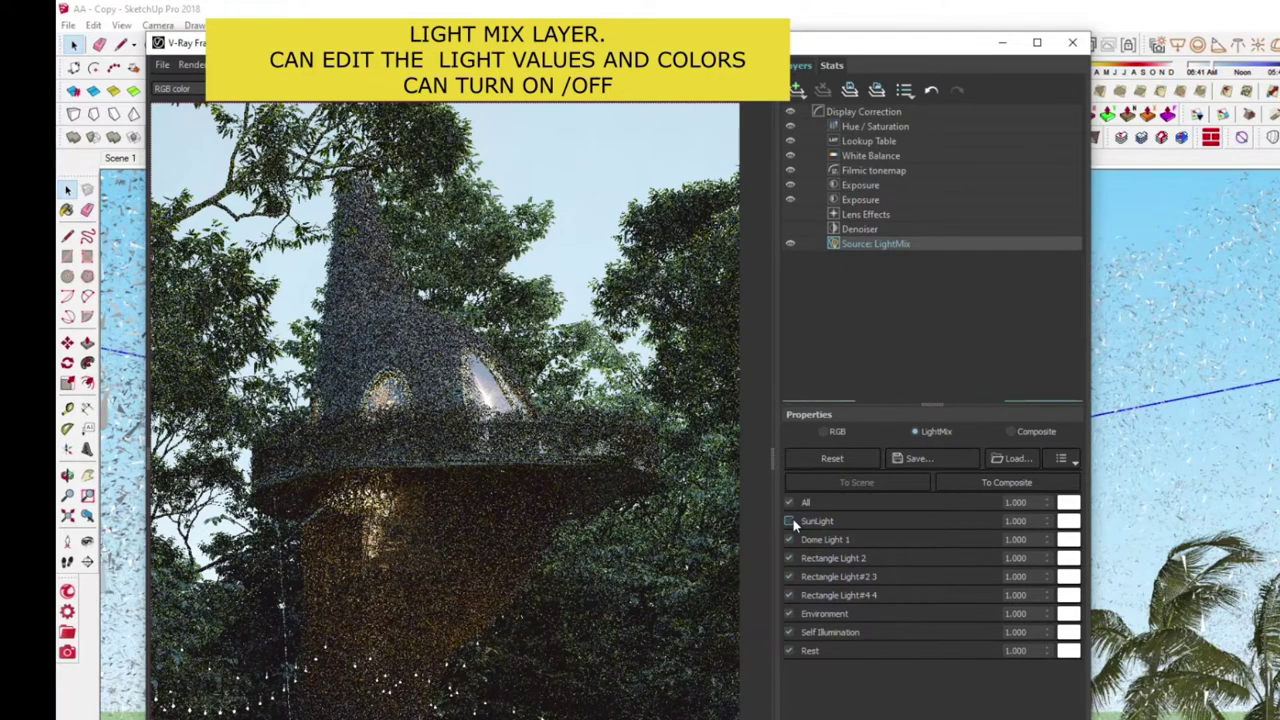
pyautogui.click(791, 538)
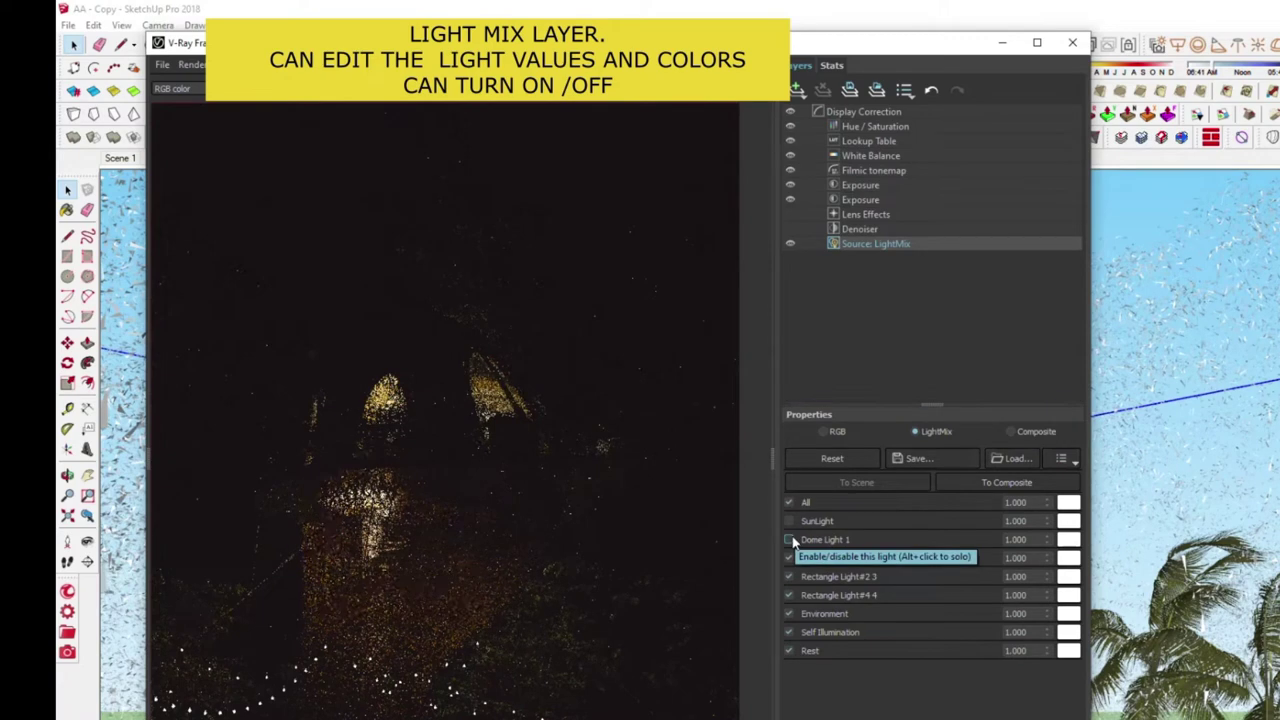
pyautogui.click(789, 522)
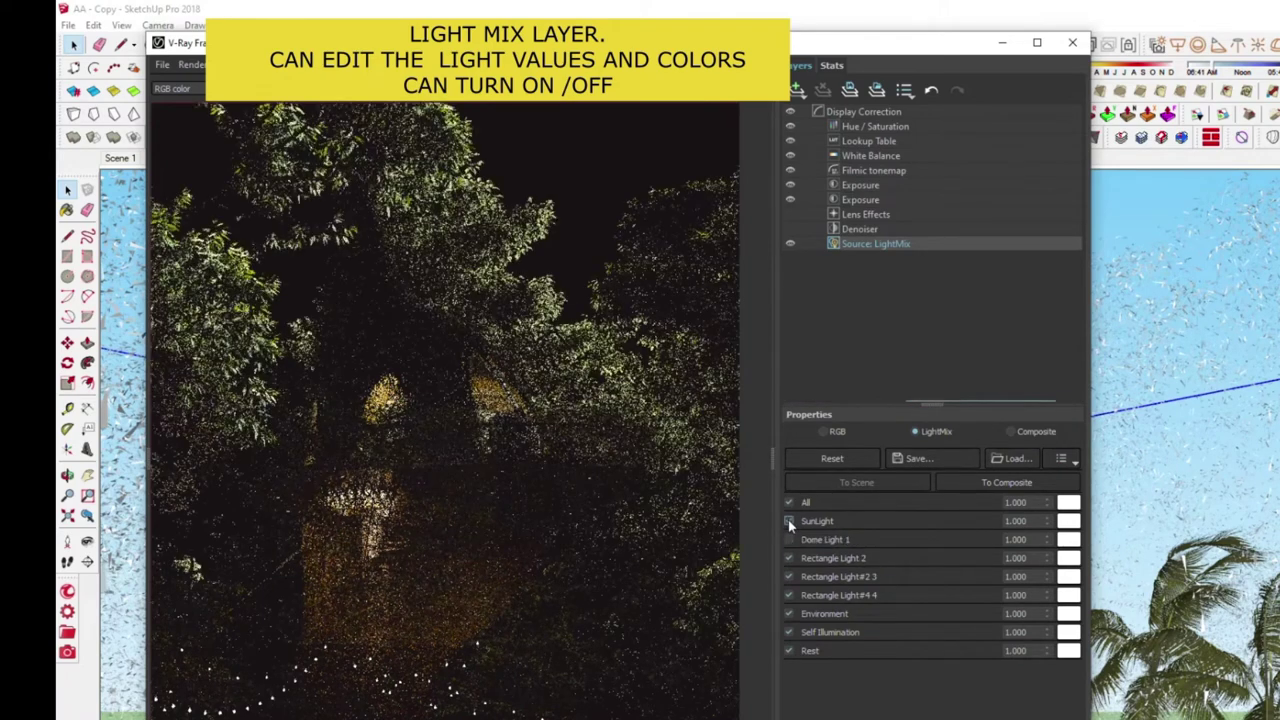
pyautogui.click(789, 522)
pyautogui.click(790, 539)
pyautogui.click(789, 558)
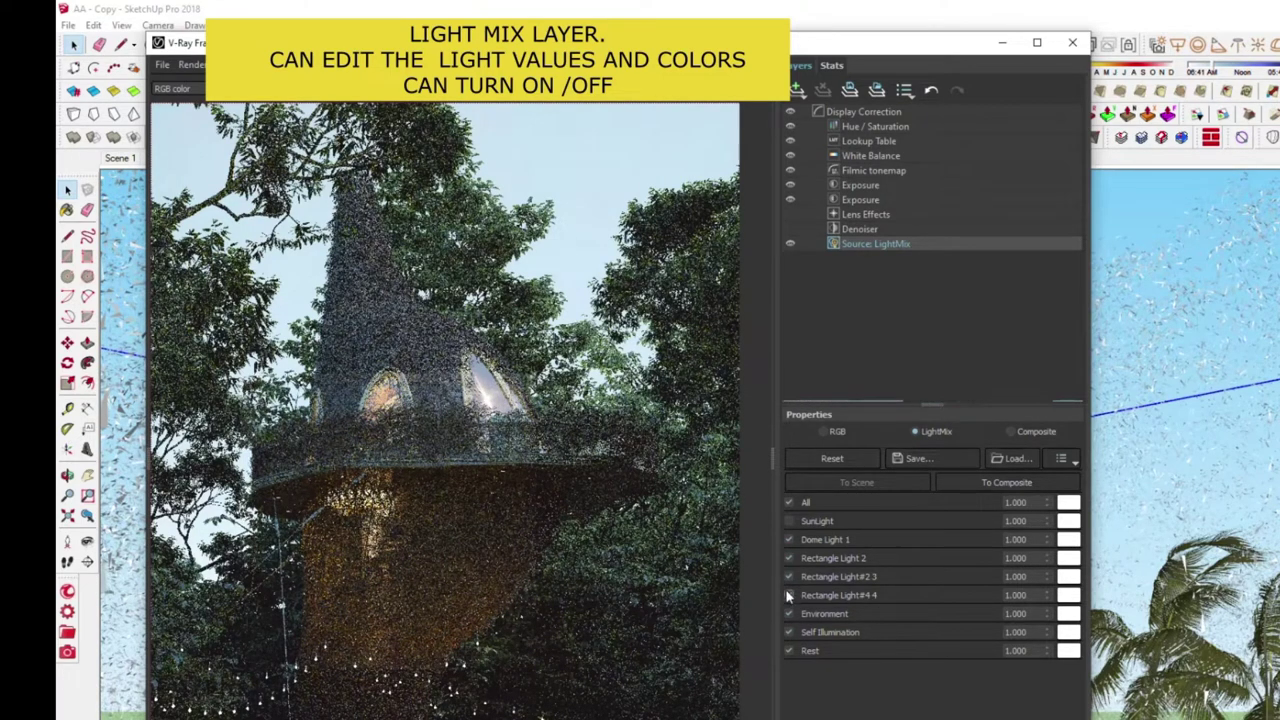
# Test the Rectangle Light 4, Environment and Self Illumination toggles, then bring up the V-Ray Asset Editor.
pyautogui.click(789, 595)
pyautogui.click(789, 595)
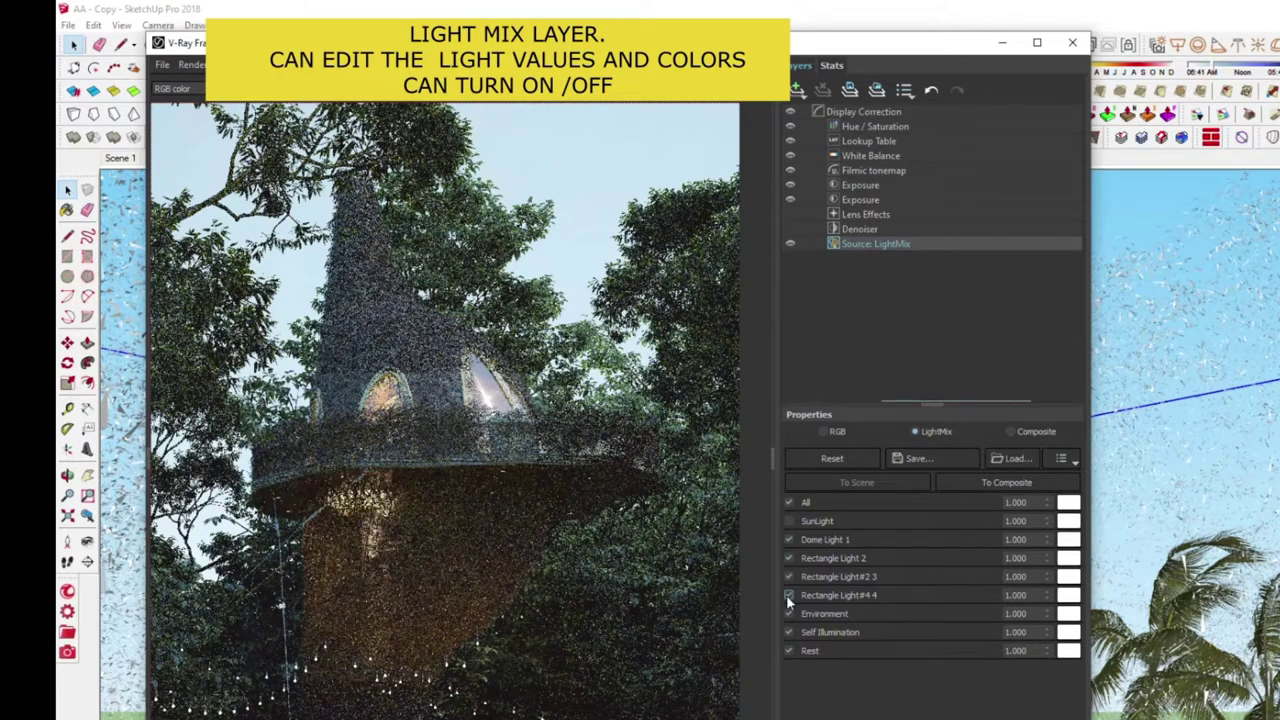
pyautogui.click(789, 613)
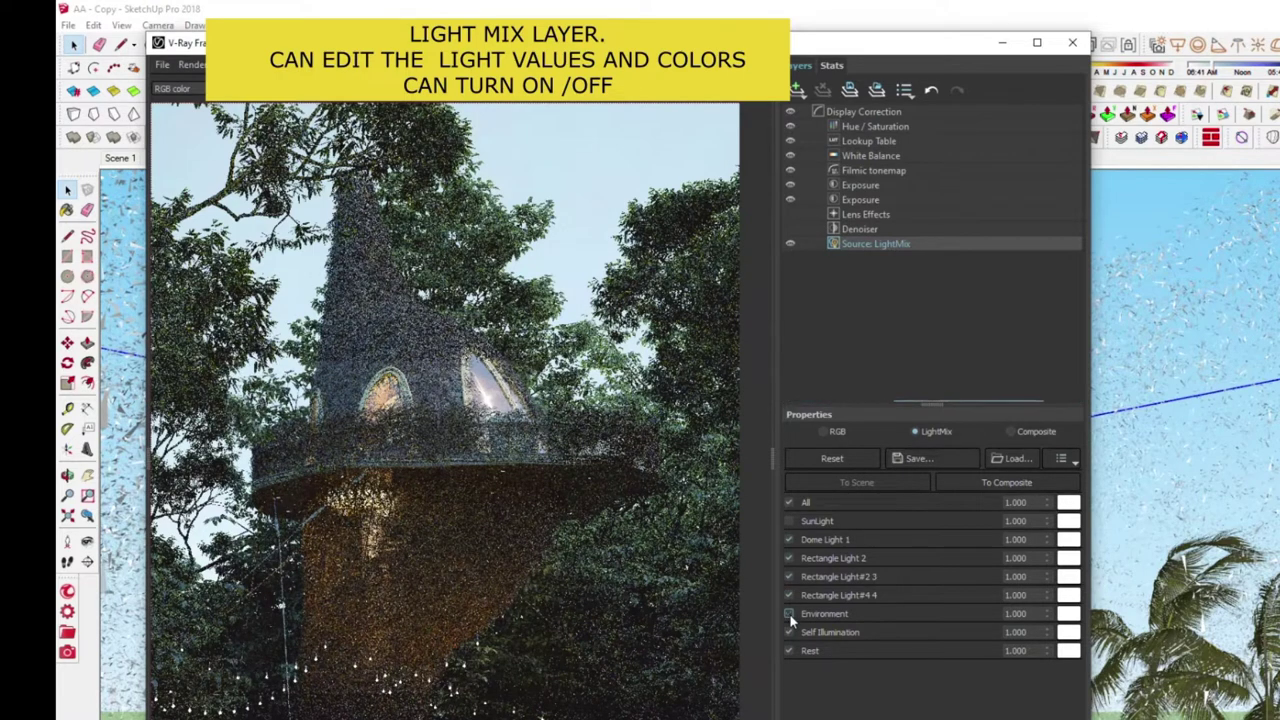
pyautogui.click(789, 631)
pyautogui.click(789, 631)
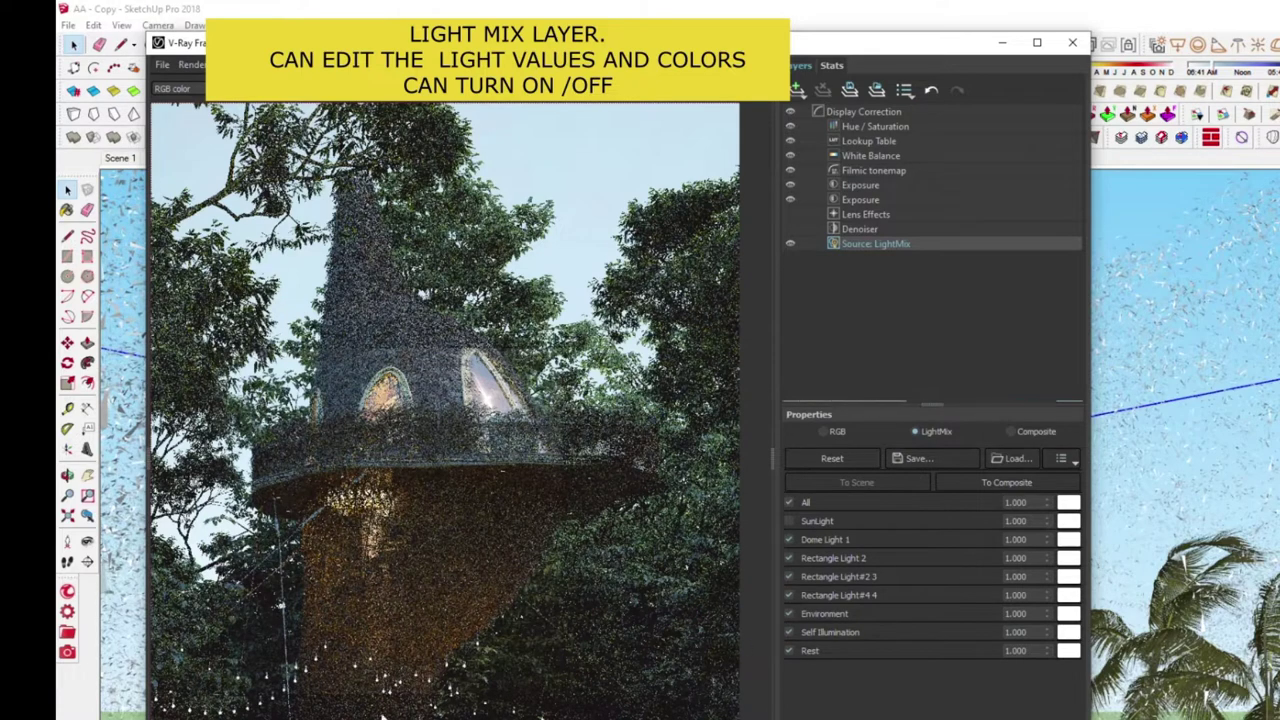
pyautogui.click(789, 632)
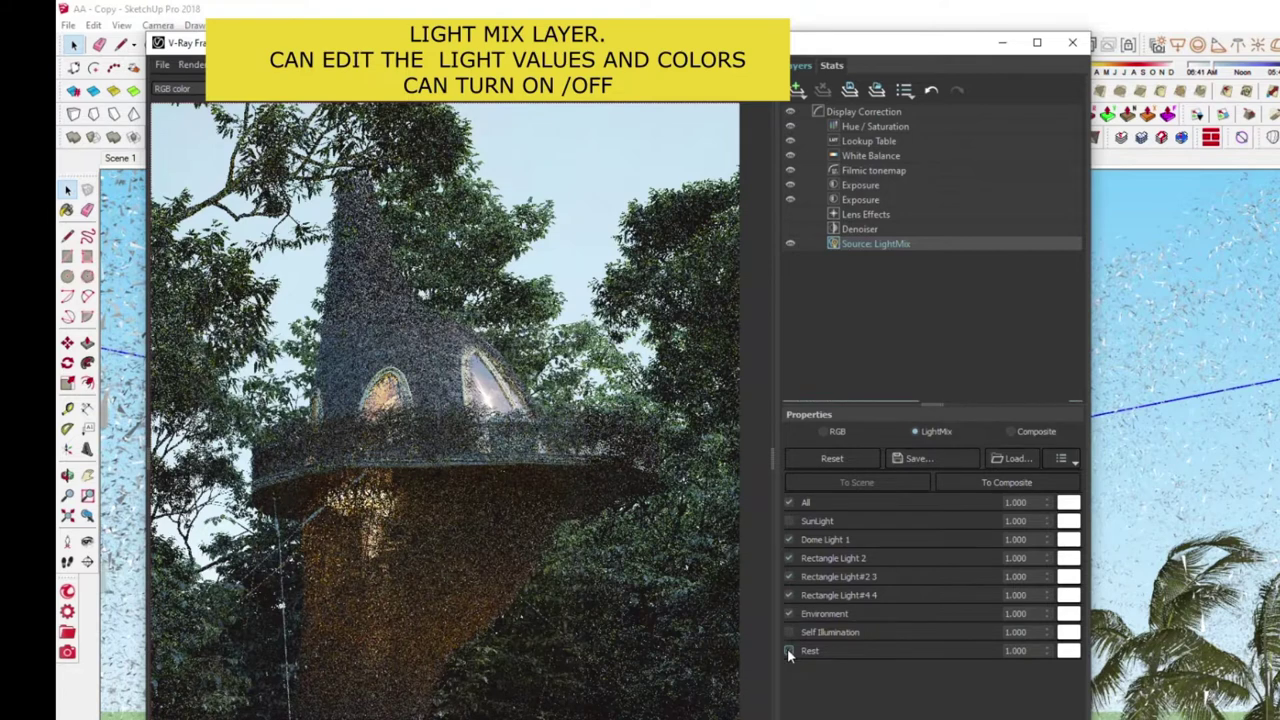
pyautogui.click(789, 632)
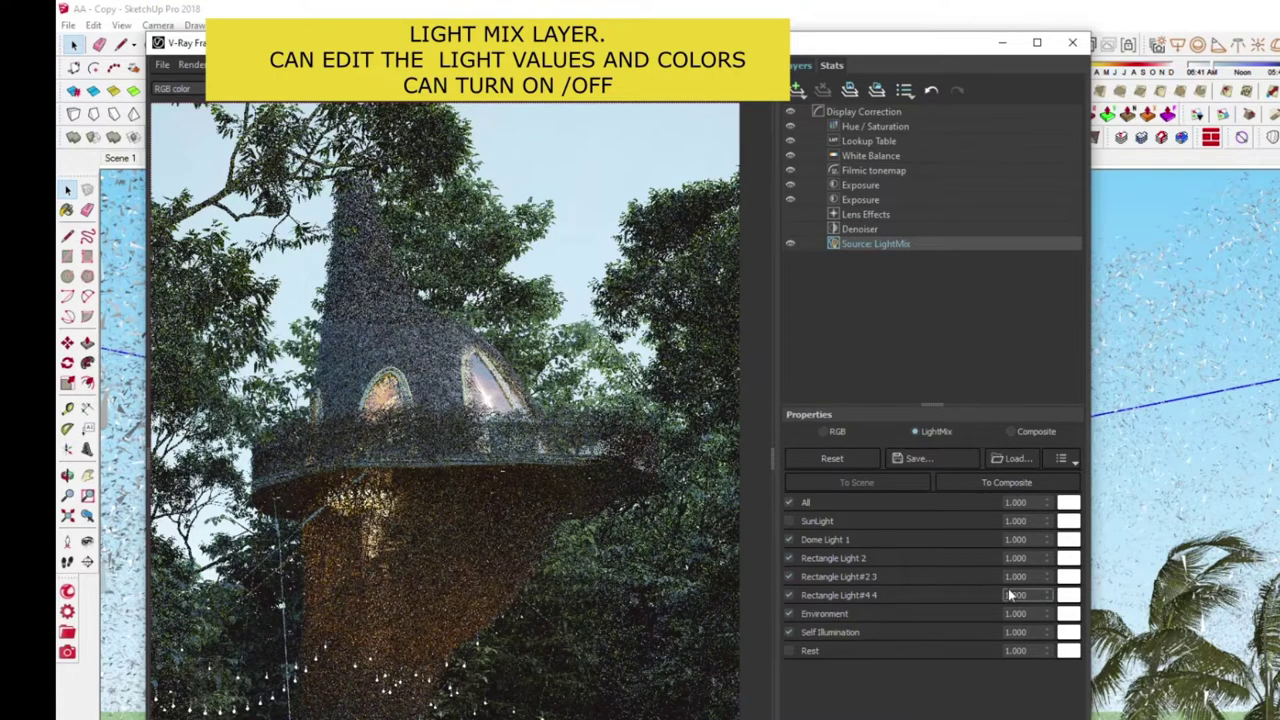
pyautogui.moveTo(884, 60); pyautogui.dragTo(840, 100)
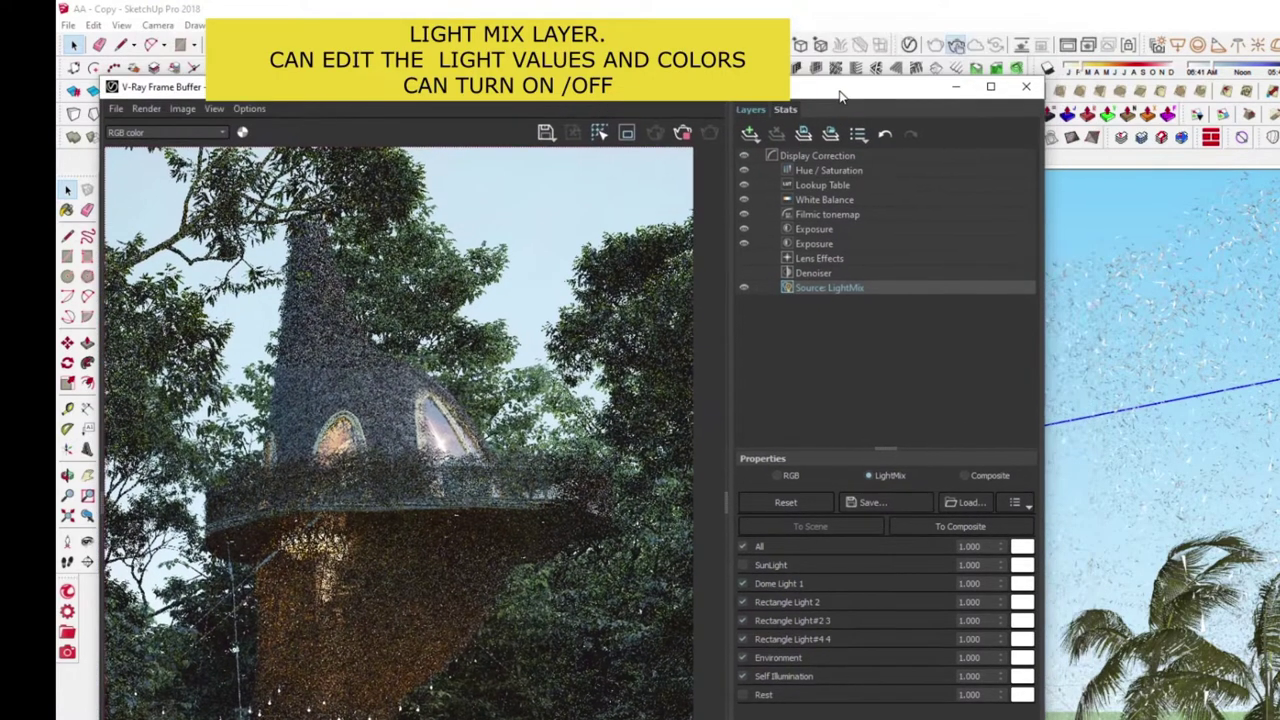
pyautogui.click(910, 46)
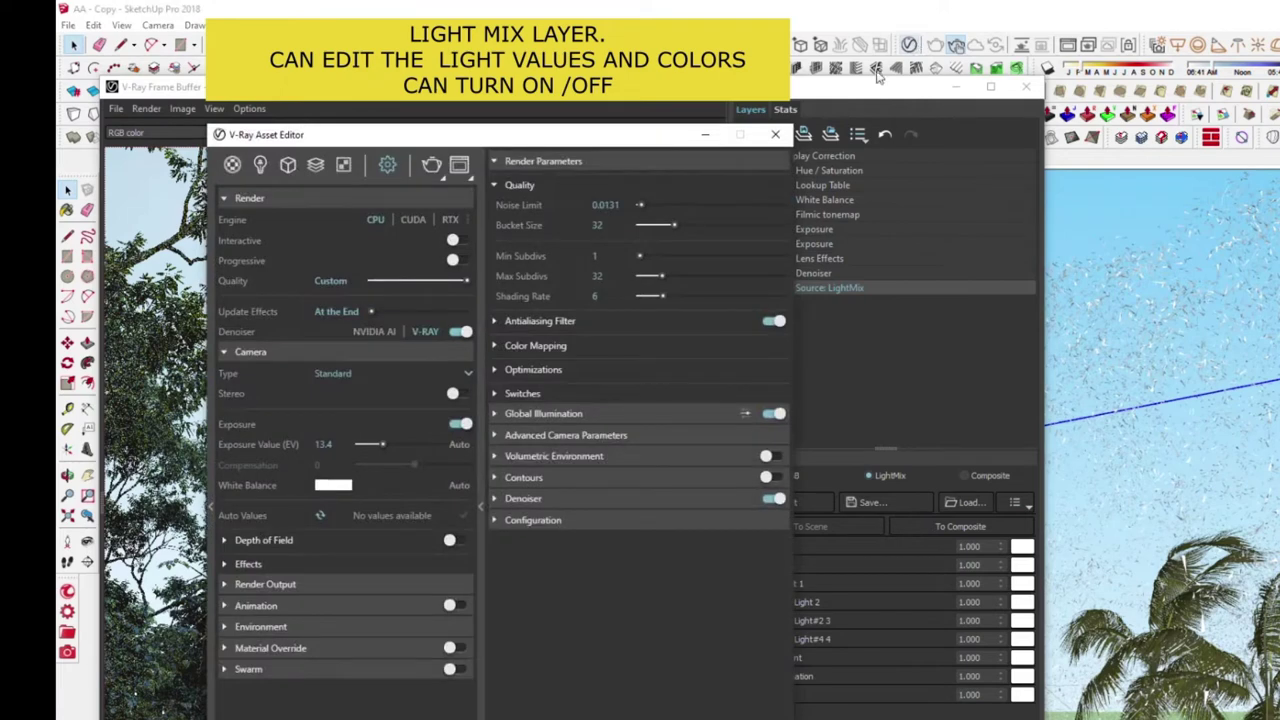
# Keep the Light Mix render element grouped by Individual Lights and minimize the Asset Editor.
pyautogui.click(1190, 140)
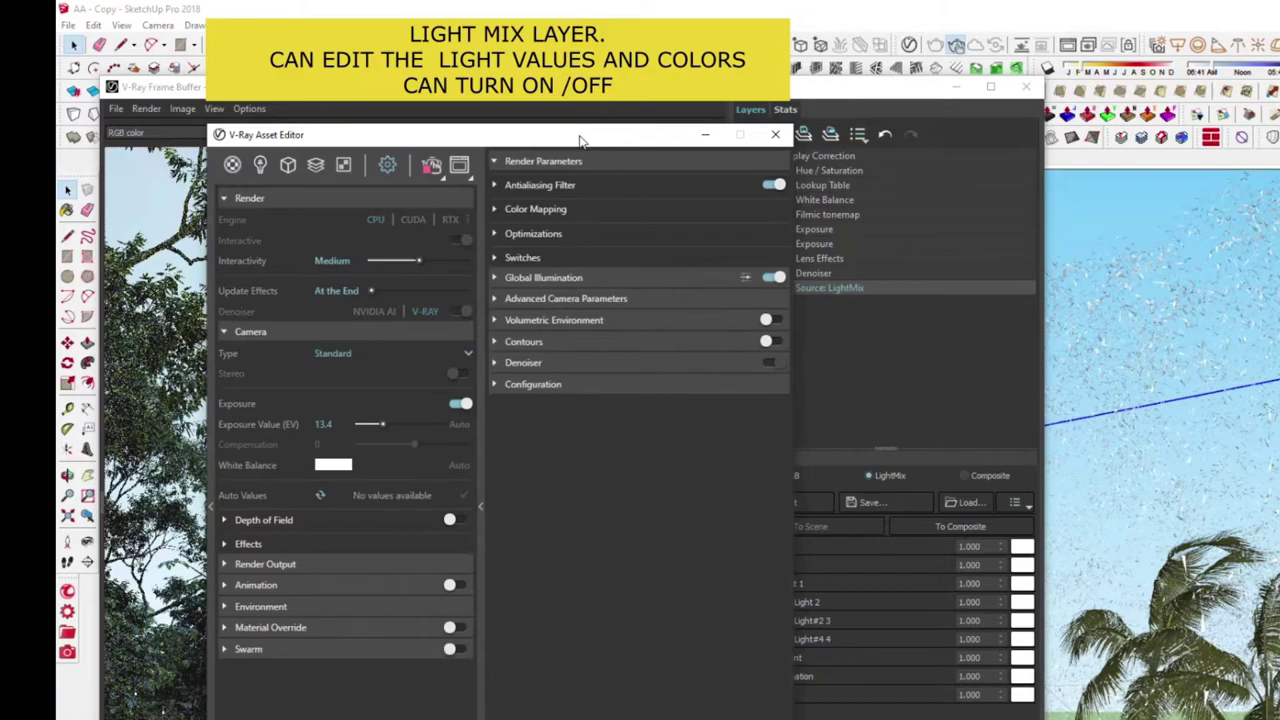
pyautogui.moveTo(584, 142); pyautogui.dragTo(1154, 118)
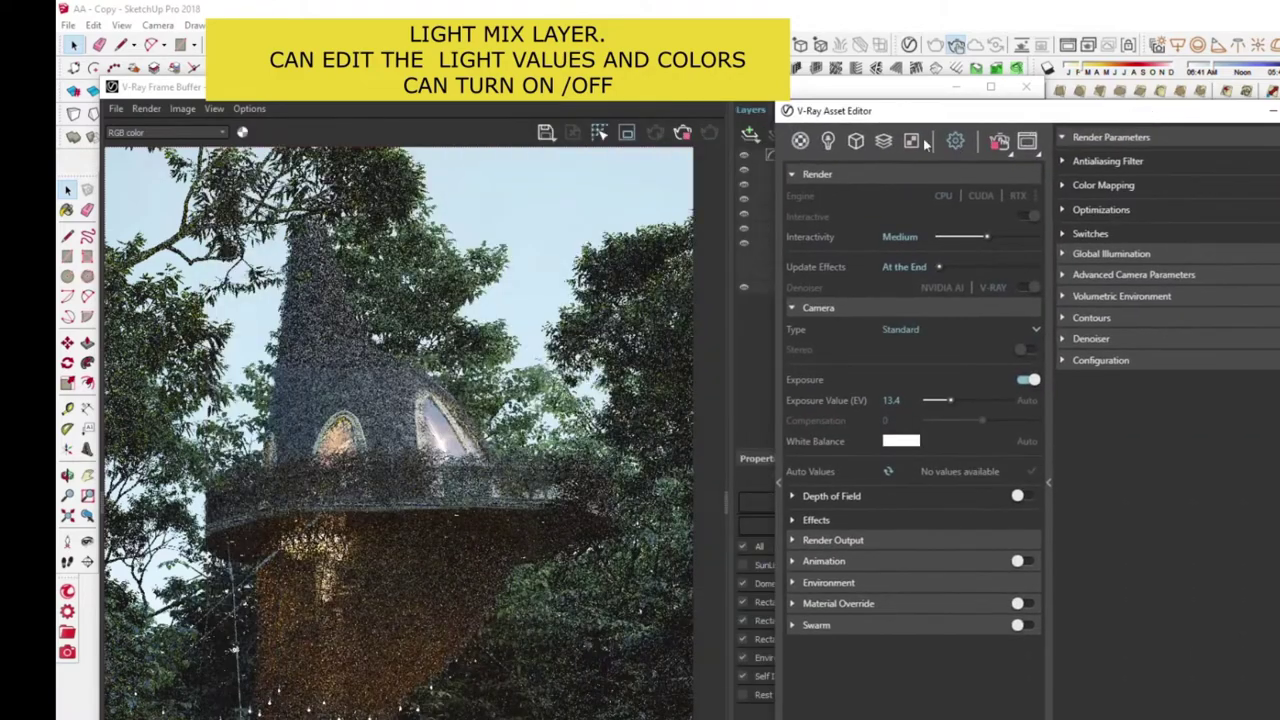
pyautogui.click(883, 141)
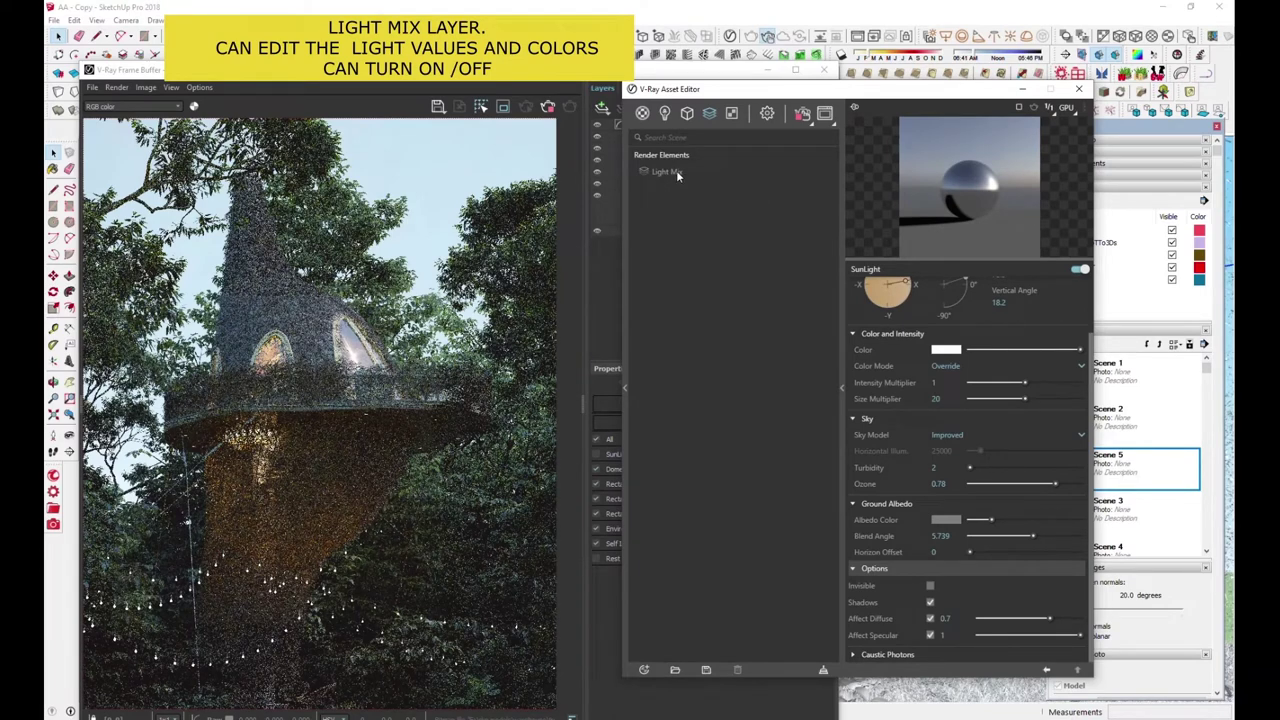
pyautogui.click(676, 171)
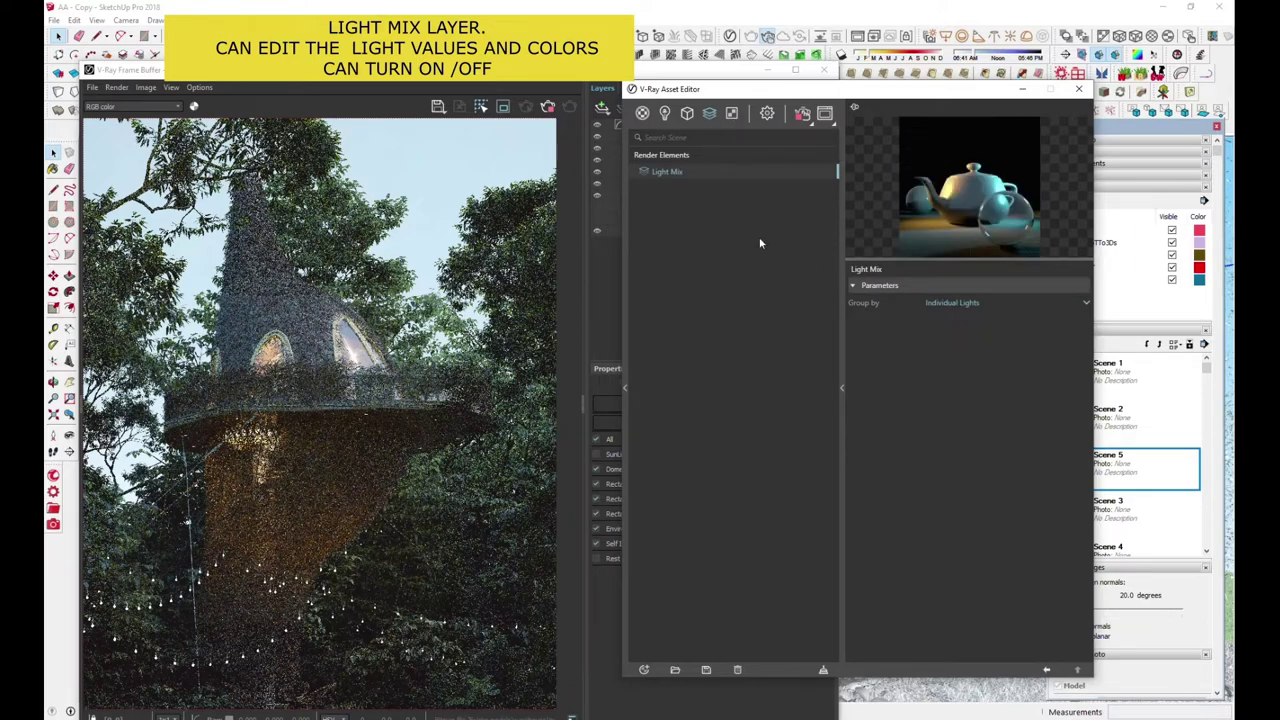
pyautogui.click(957, 306)
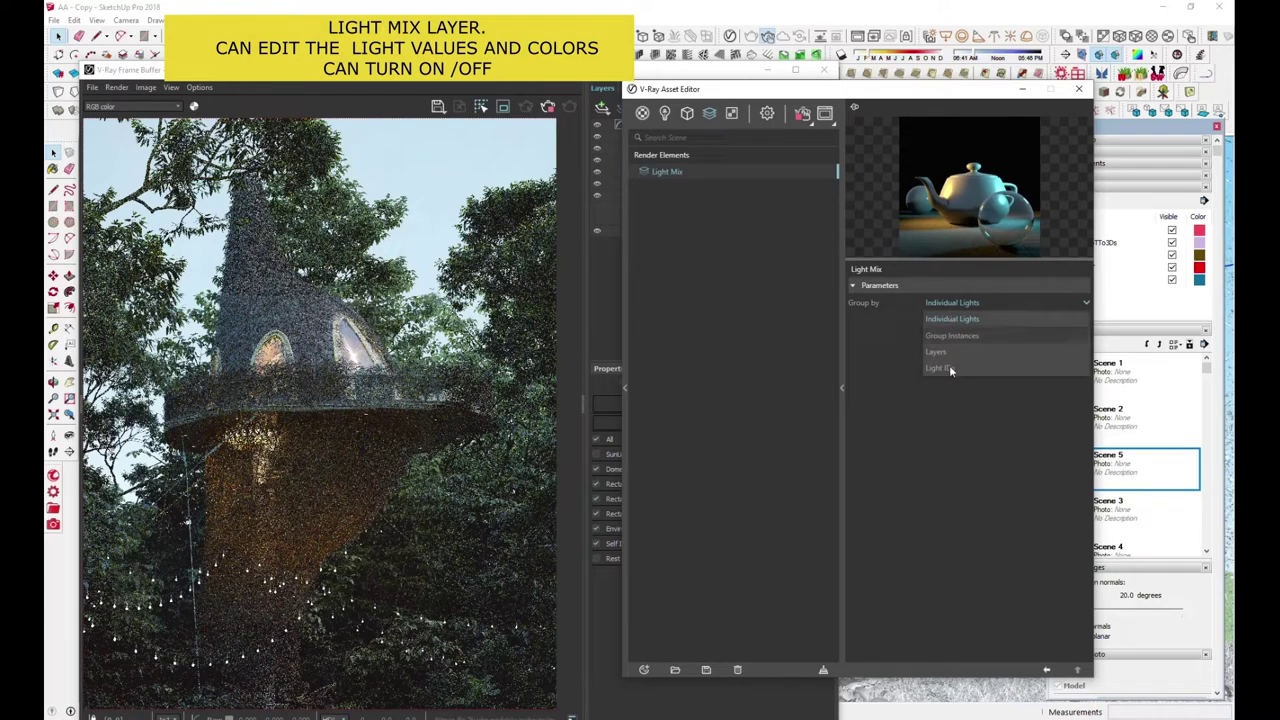
pyautogui.click(949, 429)
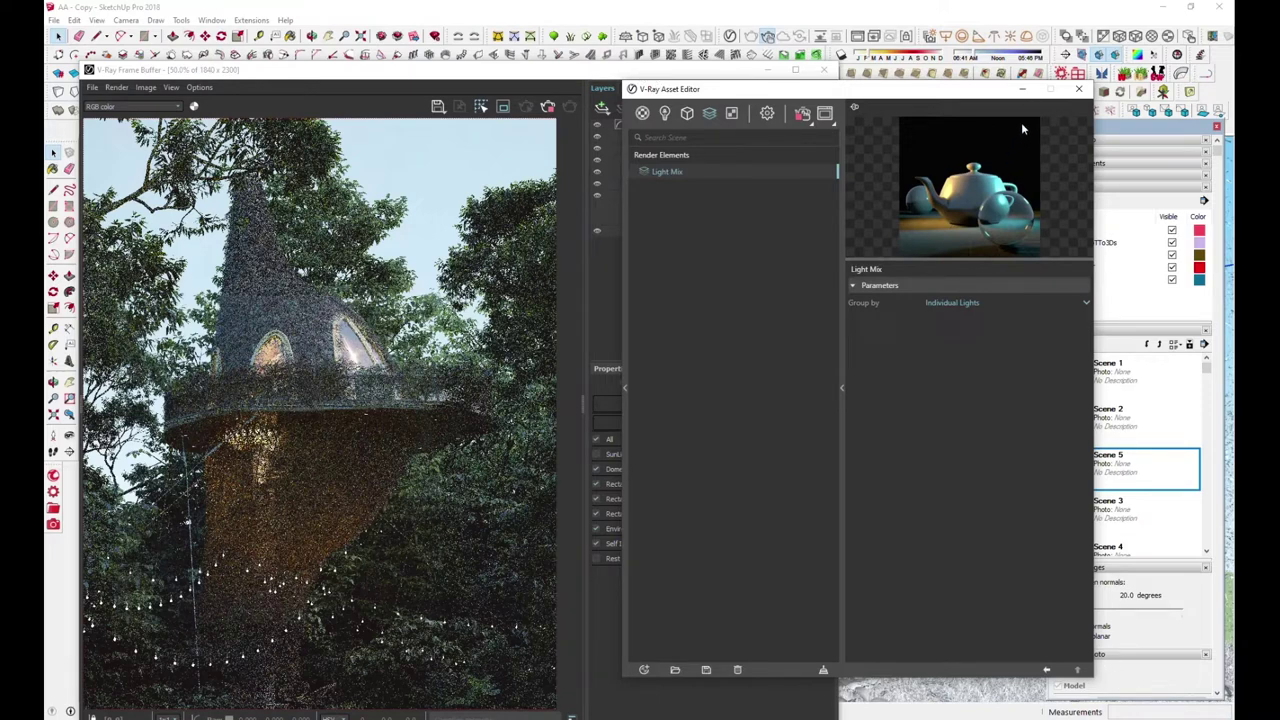
pyautogui.click(1022, 92)
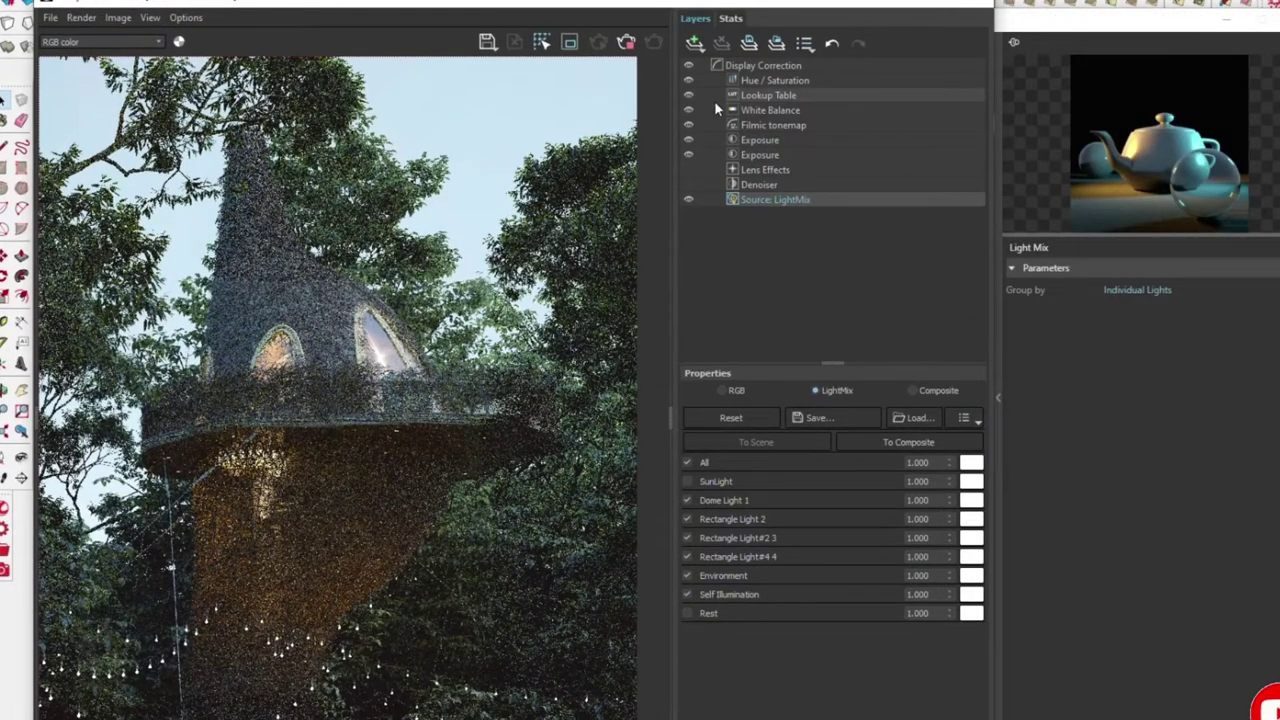
# Raise the Lookup Table opacity without changing the LUT file, and increase White Balance temperature.
pyautogui.click(716, 100)
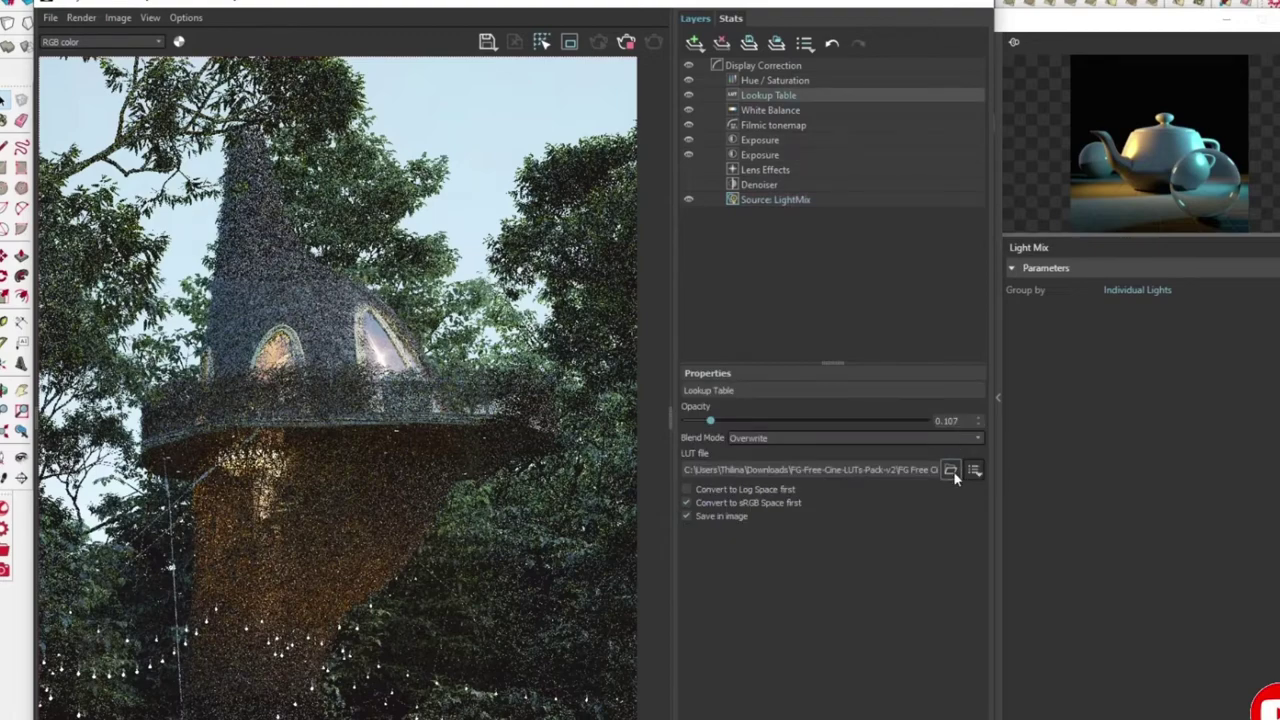
pyautogui.moveTo(710, 421)
pyautogui.mouseDown()
pyautogui.moveTo(859, 421)
pyautogui.moveTo(729, 430)
pyautogui.mouseUp()
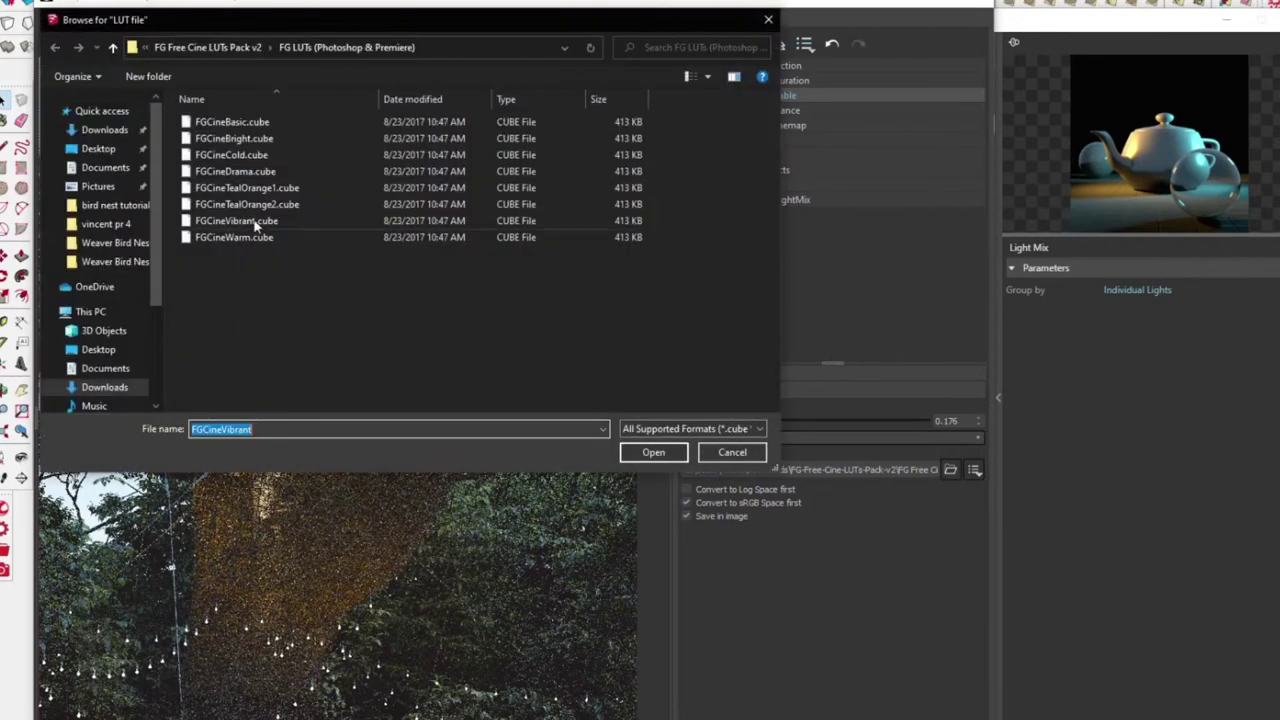
pyautogui.click(747, 452)
pyautogui.click(747, 452)
pyautogui.click(780, 110)
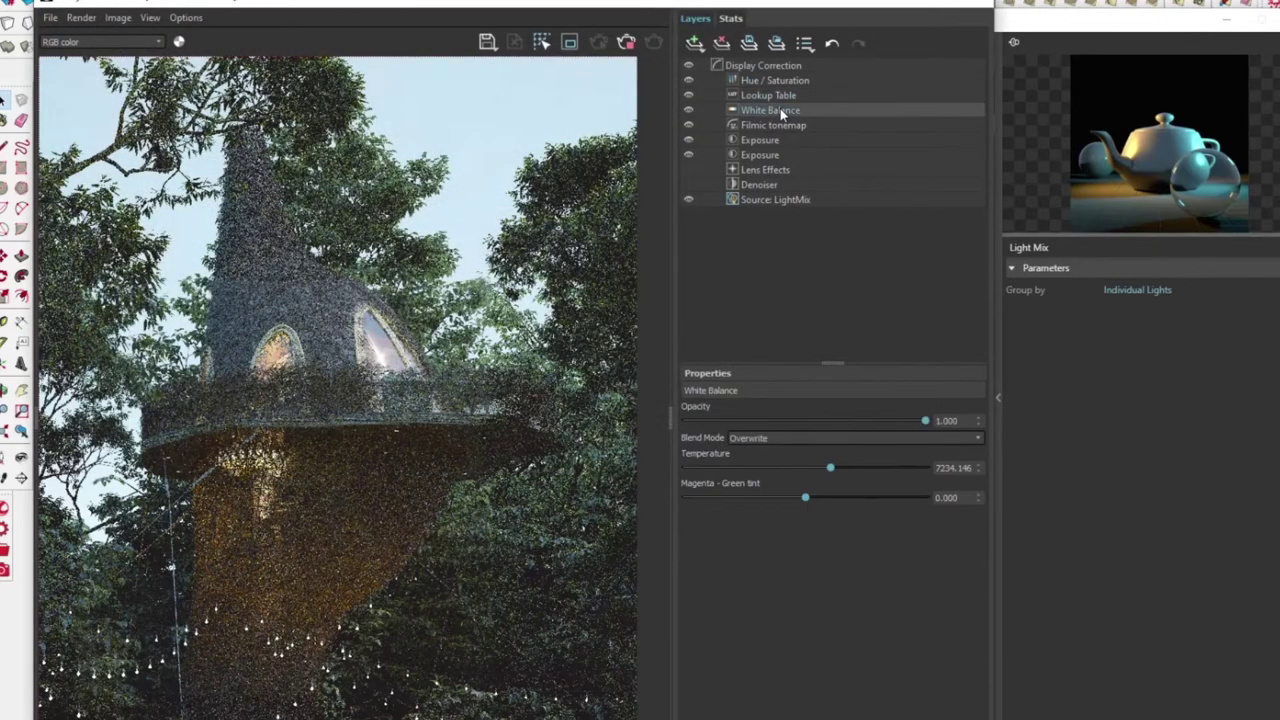
pyautogui.moveTo(827, 474)
pyautogui.mouseDown()
pyautogui.moveTo(755, 471)
pyautogui.moveTo(843, 481)
pyautogui.mouseUp()
# Set Filmic tonemap opacity to 0.288 and adjust its linear strength and white point.
pyautogui.click(770, 126)
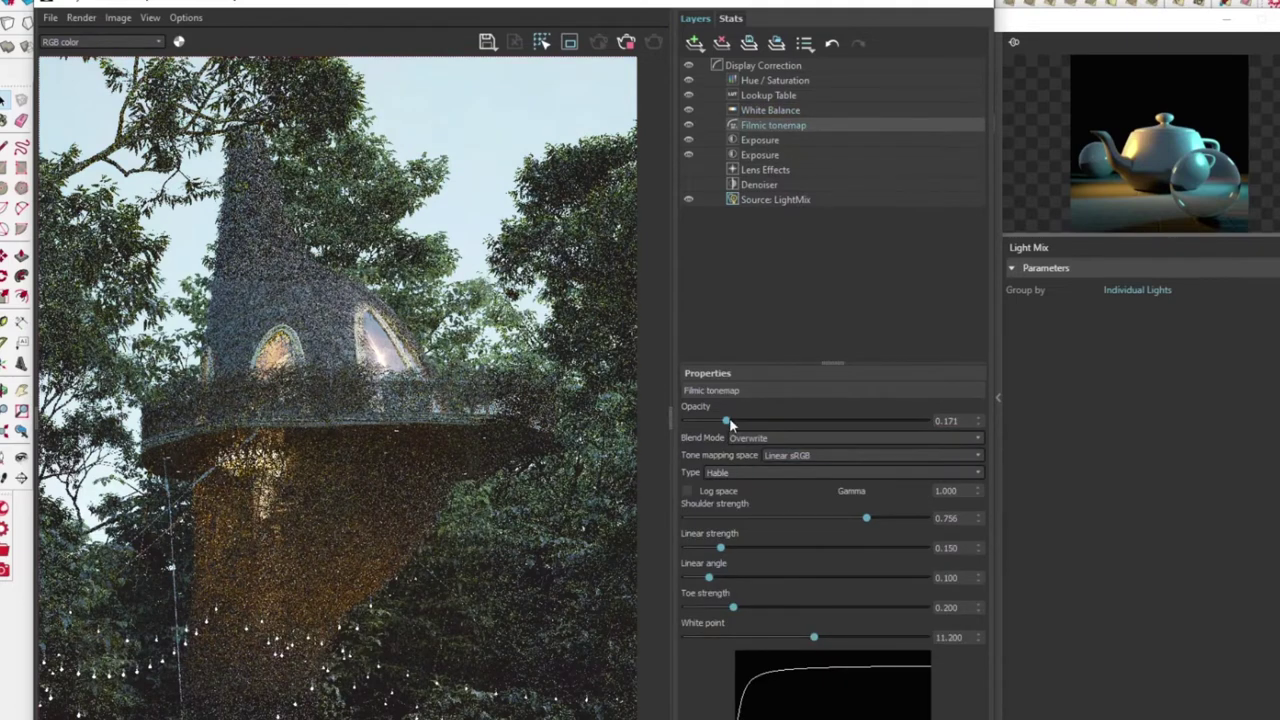
pyautogui.moveTo(727, 420)
pyautogui.mouseDown()
pyautogui.moveTo(776, 421)
pyautogui.moveTo(754, 421)
pyautogui.mouseUp()
pyautogui.moveTo(720, 548)
pyautogui.mouseDown()
pyautogui.moveTo(791, 549)
pyautogui.moveTo(740, 549)
pyautogui.moveTo(774, 581)
pyautogui.moveTo(713, 580)
pyautogui.moveTo(807, 612)
pyautogui.moveTo(721, 610)
pyautogui.moveTo(734, 611)
pyautogui.mouseUp()
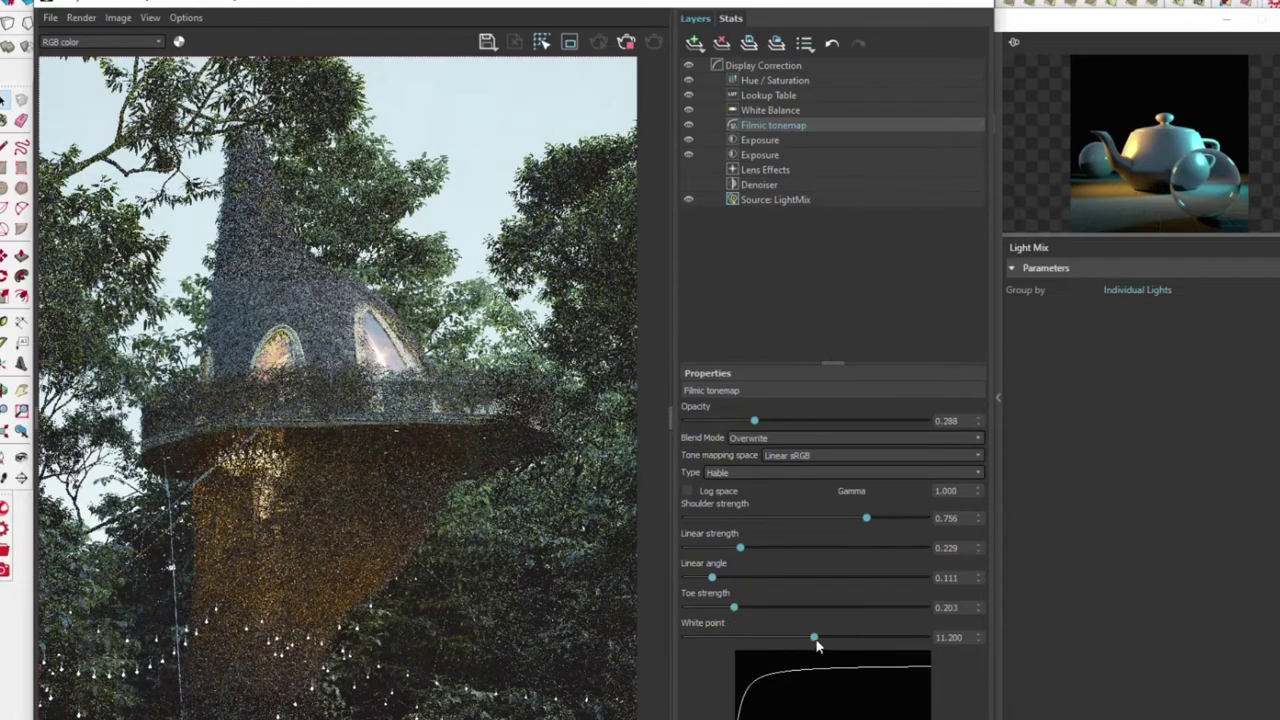
pyautogui.moveTo(813, 637)
pyautogui.mouseDown()
pyautogui.moveTo(720, 637)
pyautogui.moveTo(840, 638)
pyautogui.mouseUp()
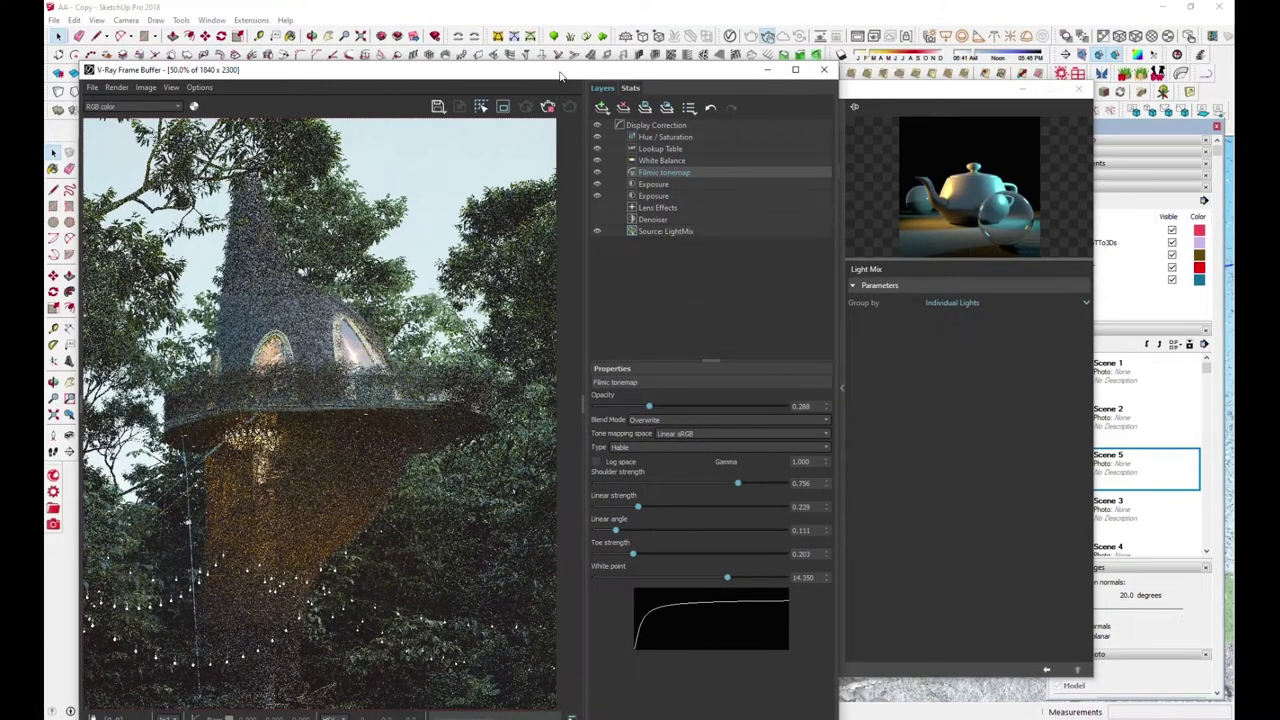
# Drag the V-Ray Frame Buffer window aside.
pyautogui.moveTo(561, 70); pyautogui.dragTo(629, 32)
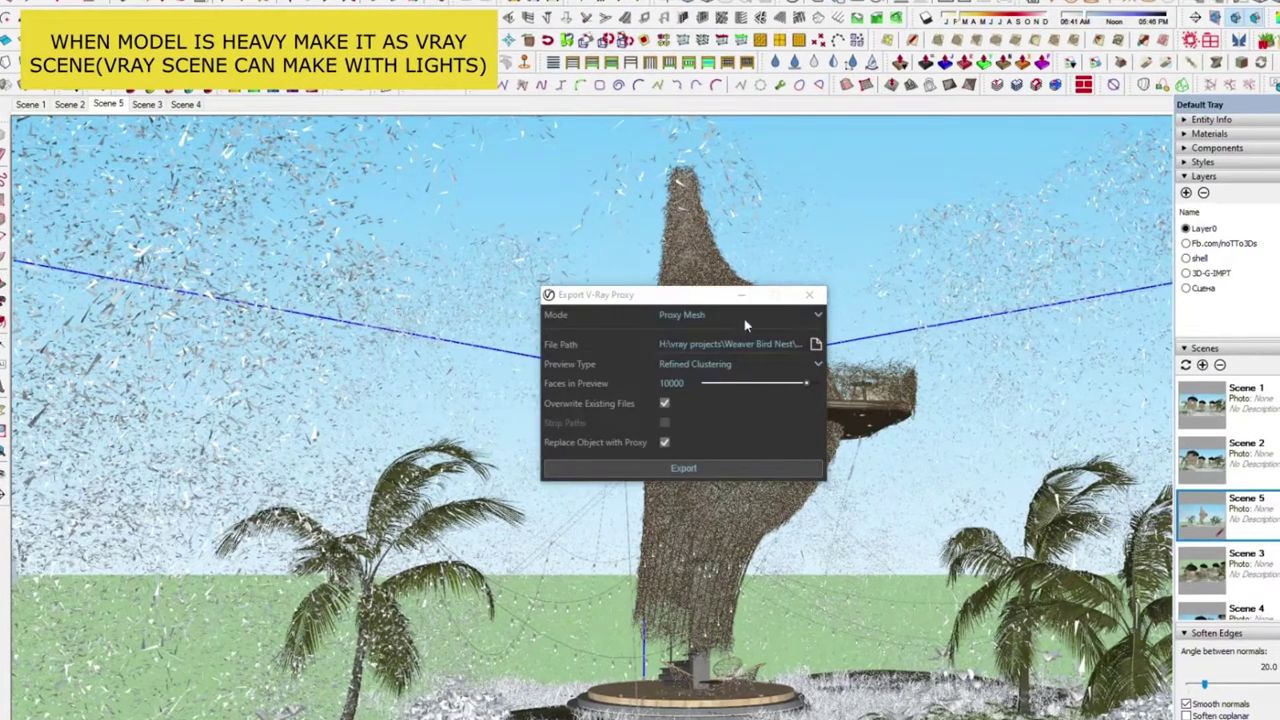
# Export the V-Ray proxy in Proxy Scene mode with its file path set to the Desktop.
pyautogui.click(738, 315)
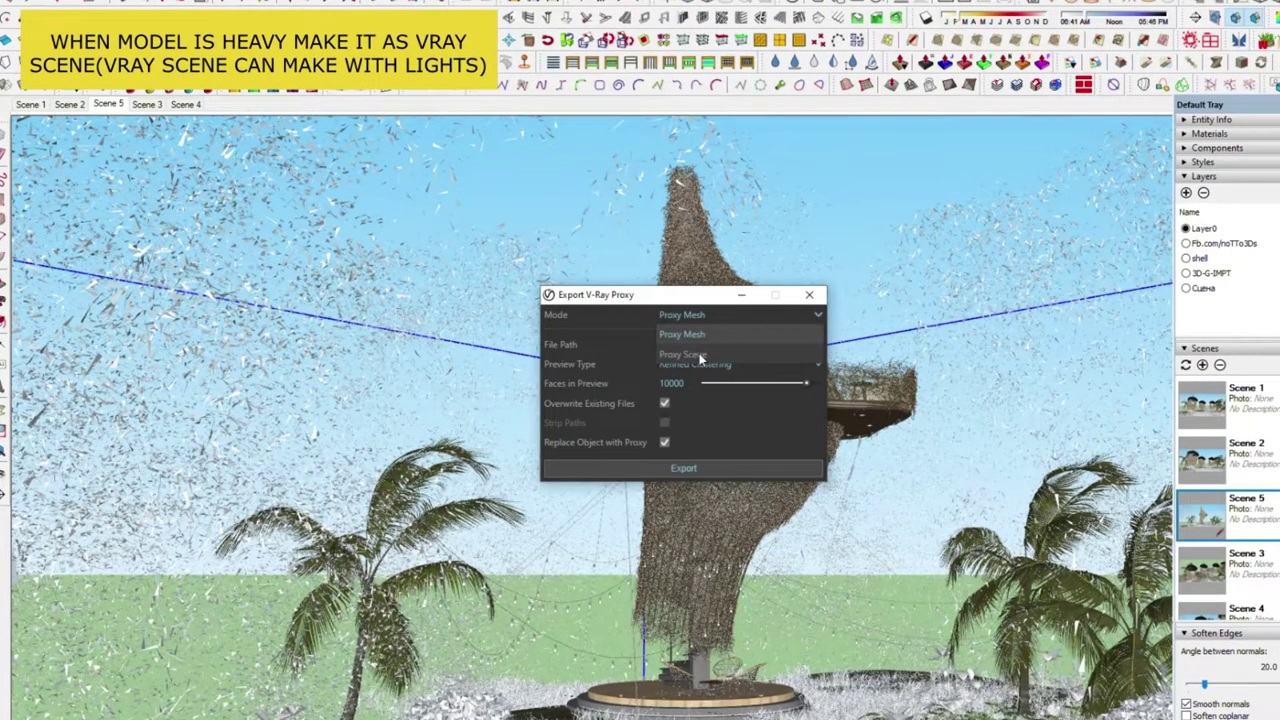
pyautogui.click(699, 354)
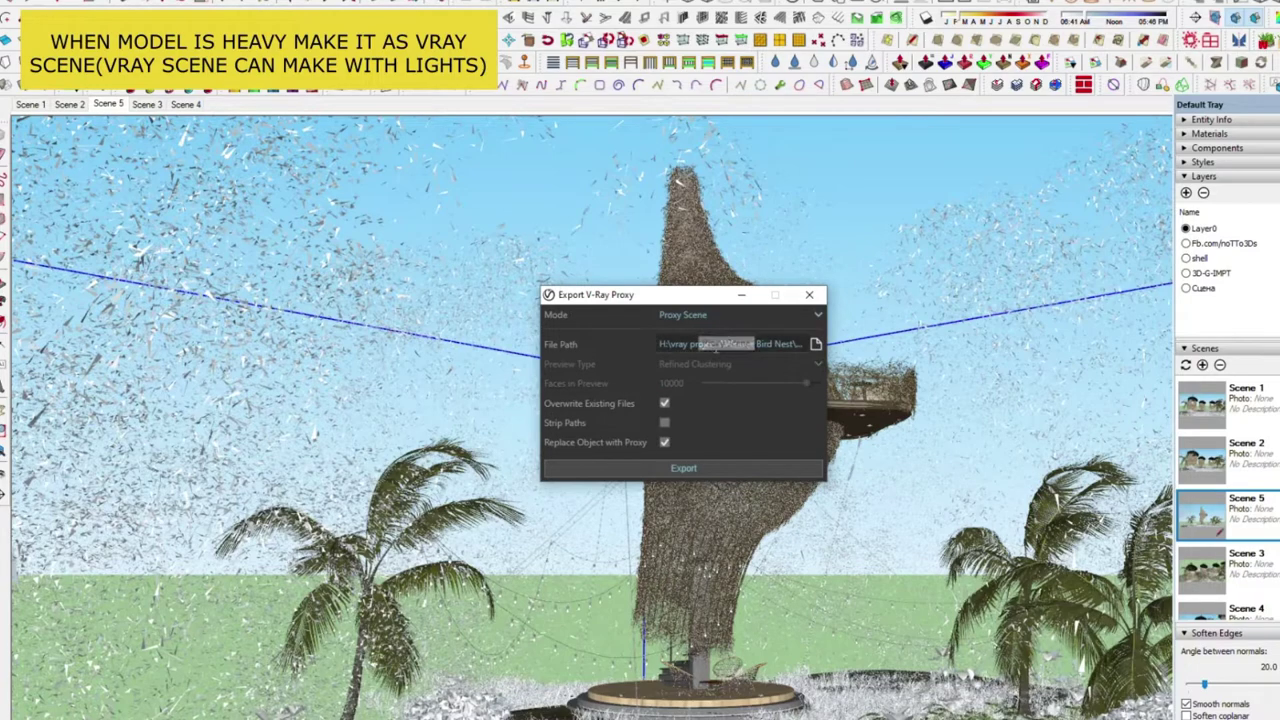
pyautogui.click(815, 345)
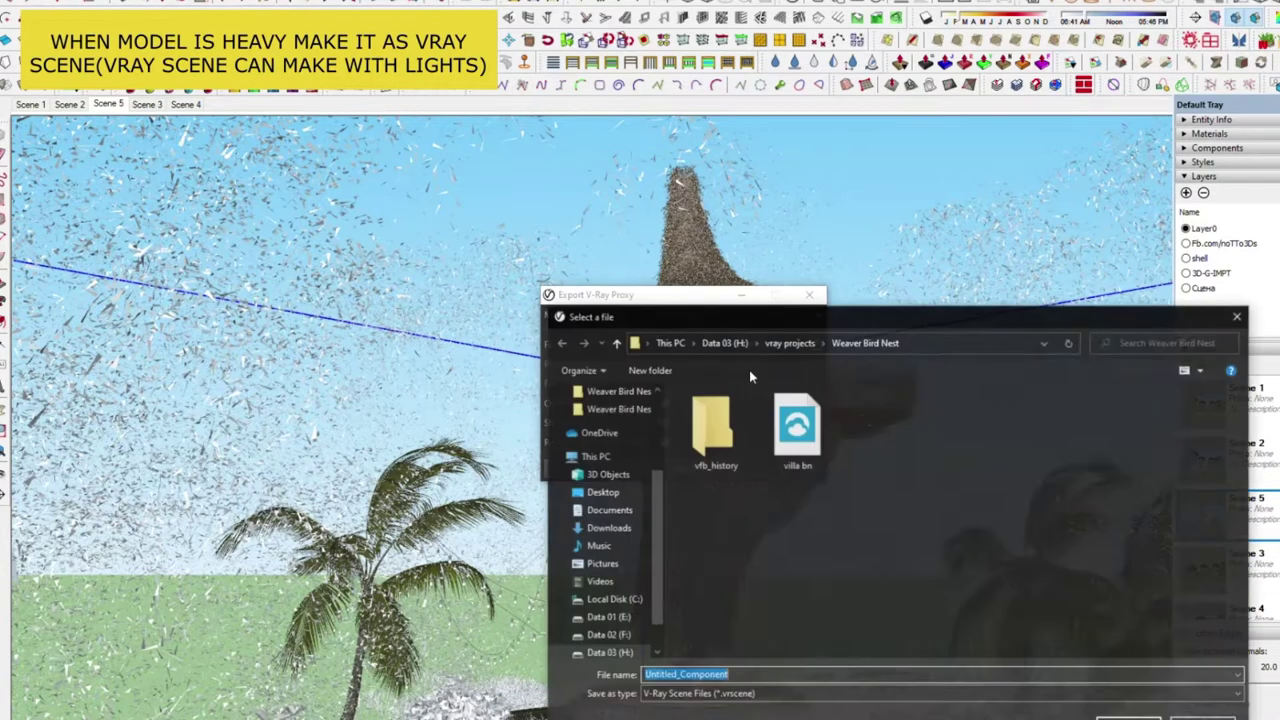
pyautogui.click(603, 493)
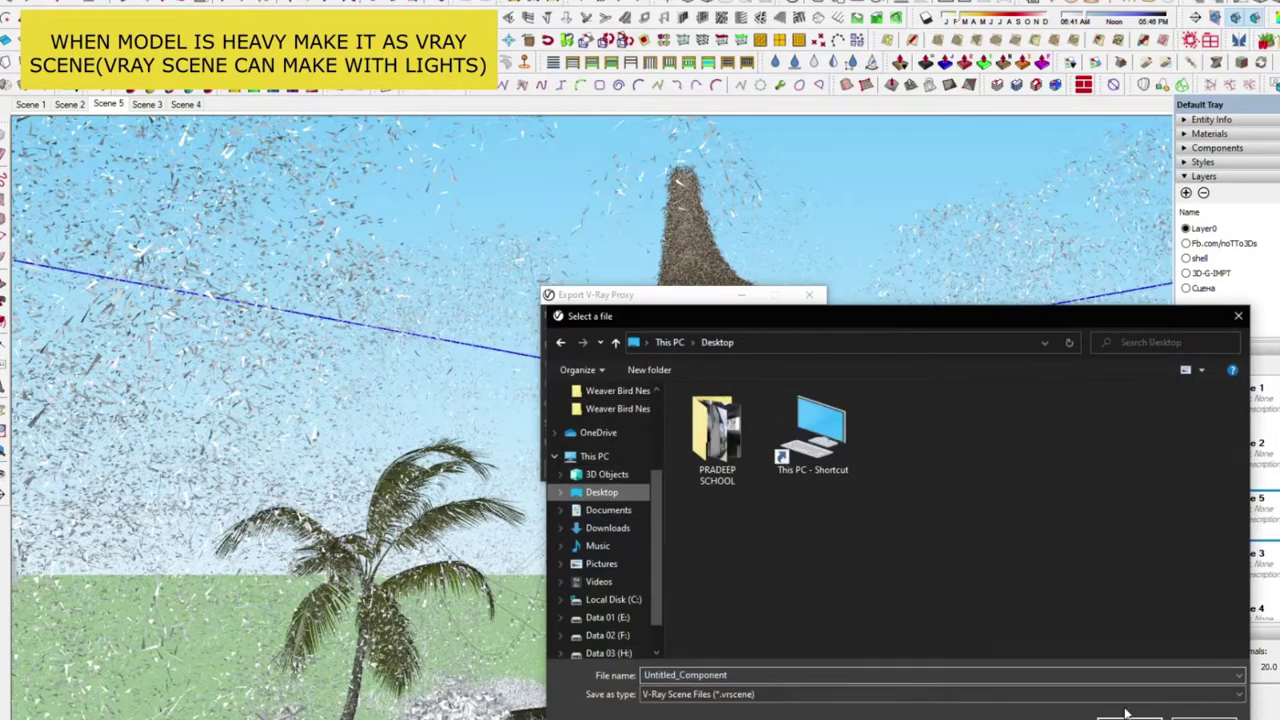
pyautogui.press('Return')
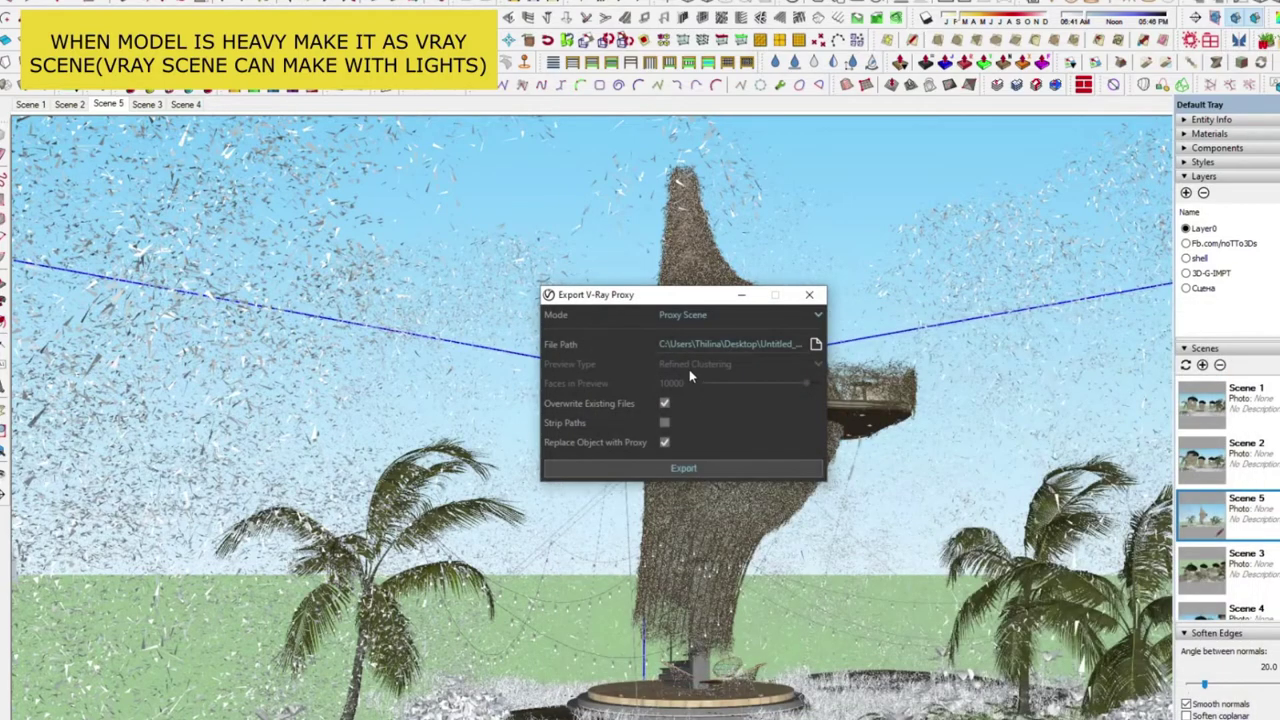
pyautogui.click(693, 467)
pyautogui.click(688, 468)
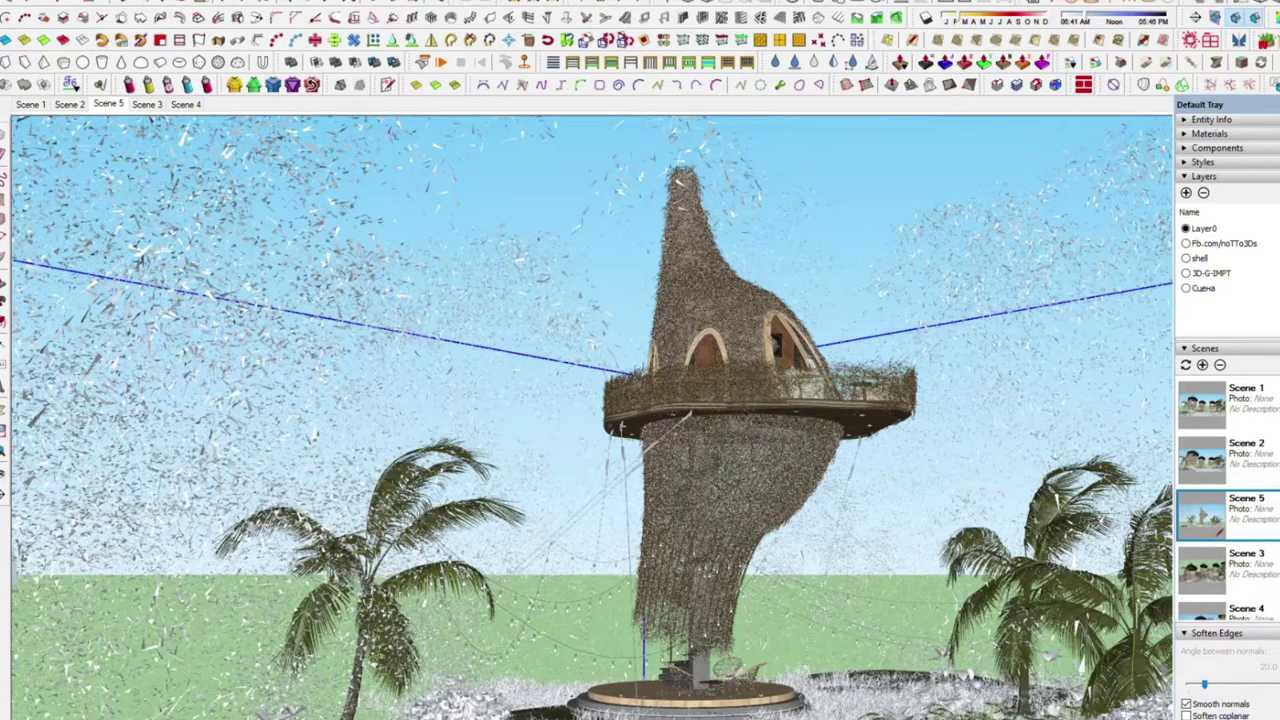
# Select and inspect the new treehouse proxy, cancelling a stray light move with Esc.
pyautogui.click(745, 415)
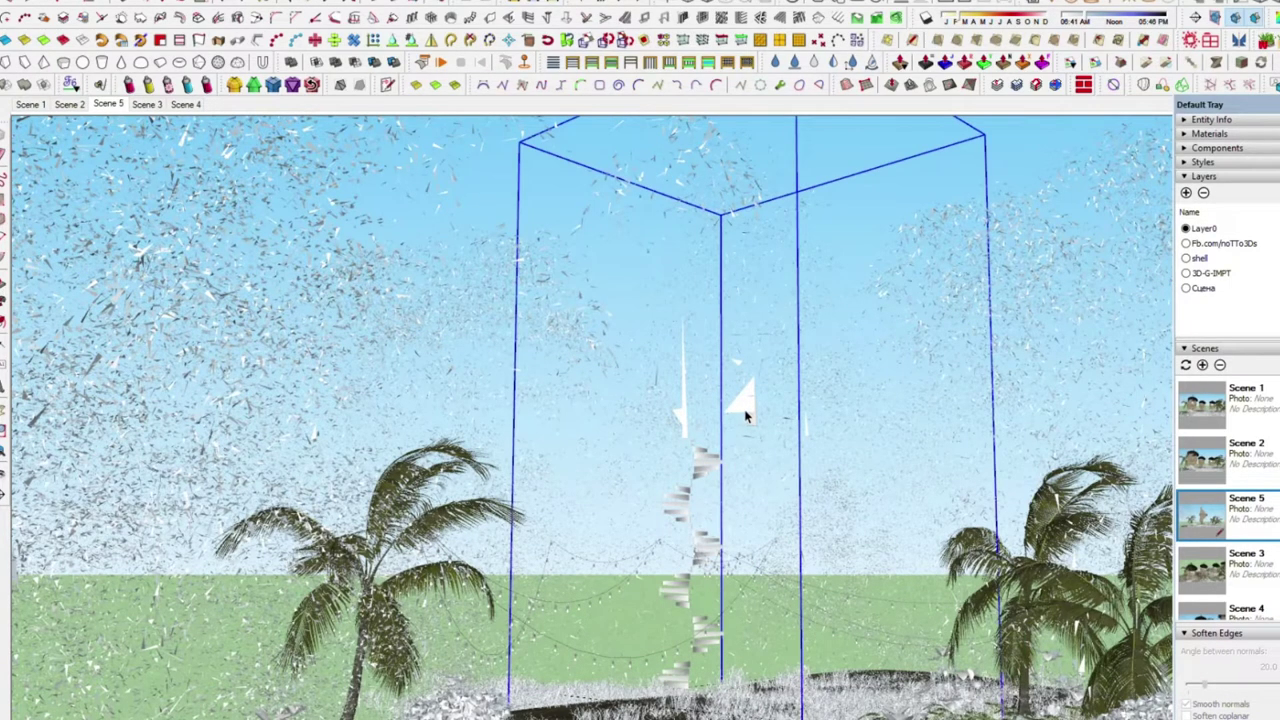
pyautogui.moveTo(740, 437); pyautogui.dragTo(522, 516, button='middle')
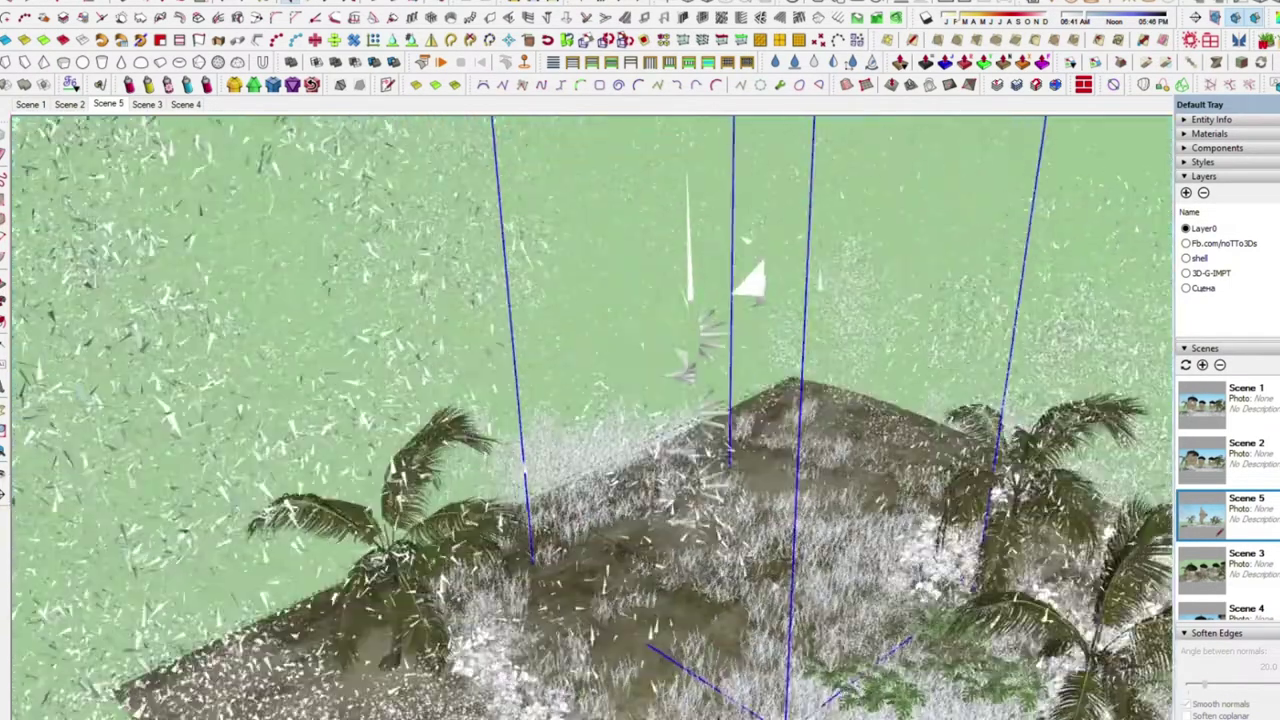
pyautogui.scroll(-4, 522, 516)
pyautogui.scroll(-3, 522, 516)
pyautogui.scroll(-2, 522, 516)
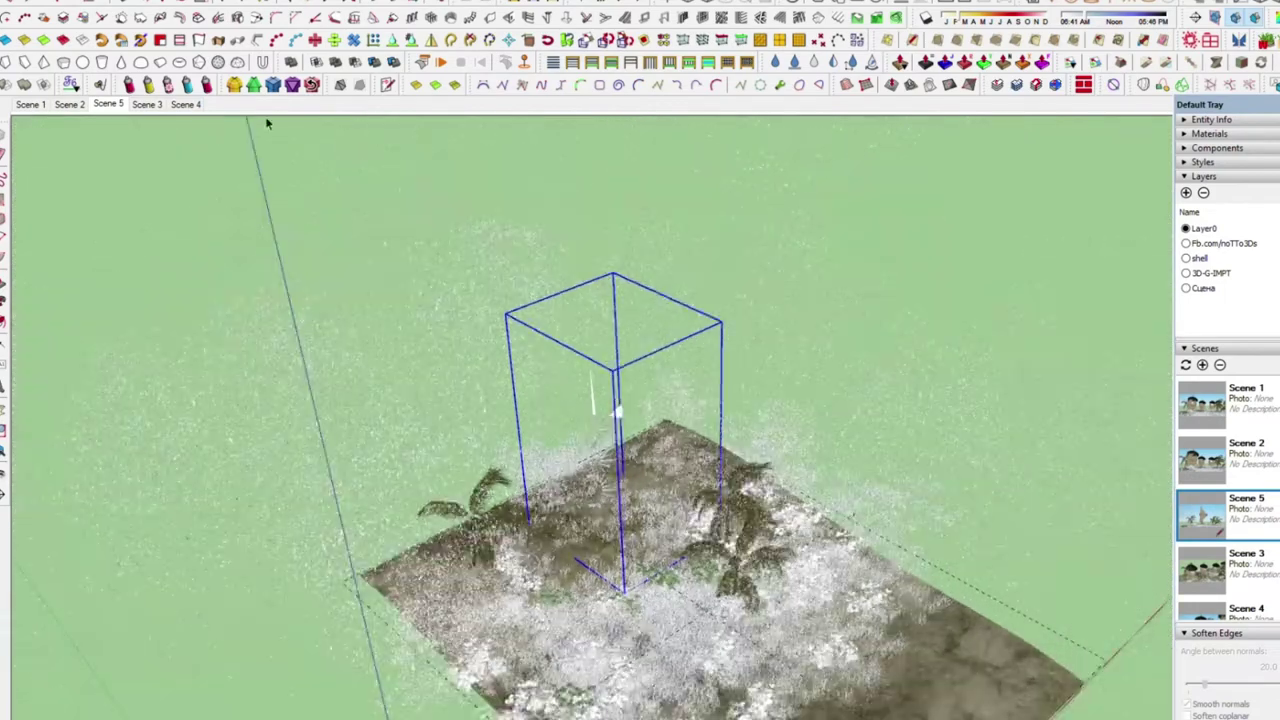
pyautogui.scroll(1, 547, 461)
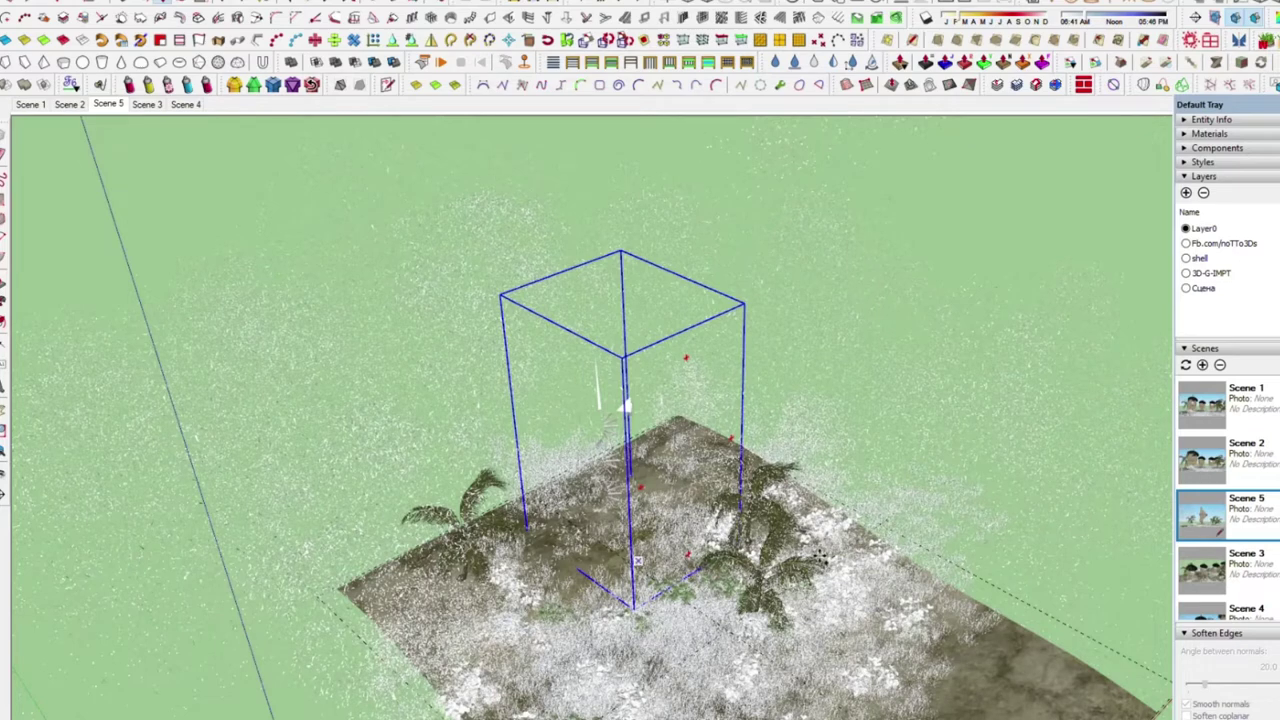
pyautogui.moveTo(1005, 540); pyautogui.dragTo(555, 540)
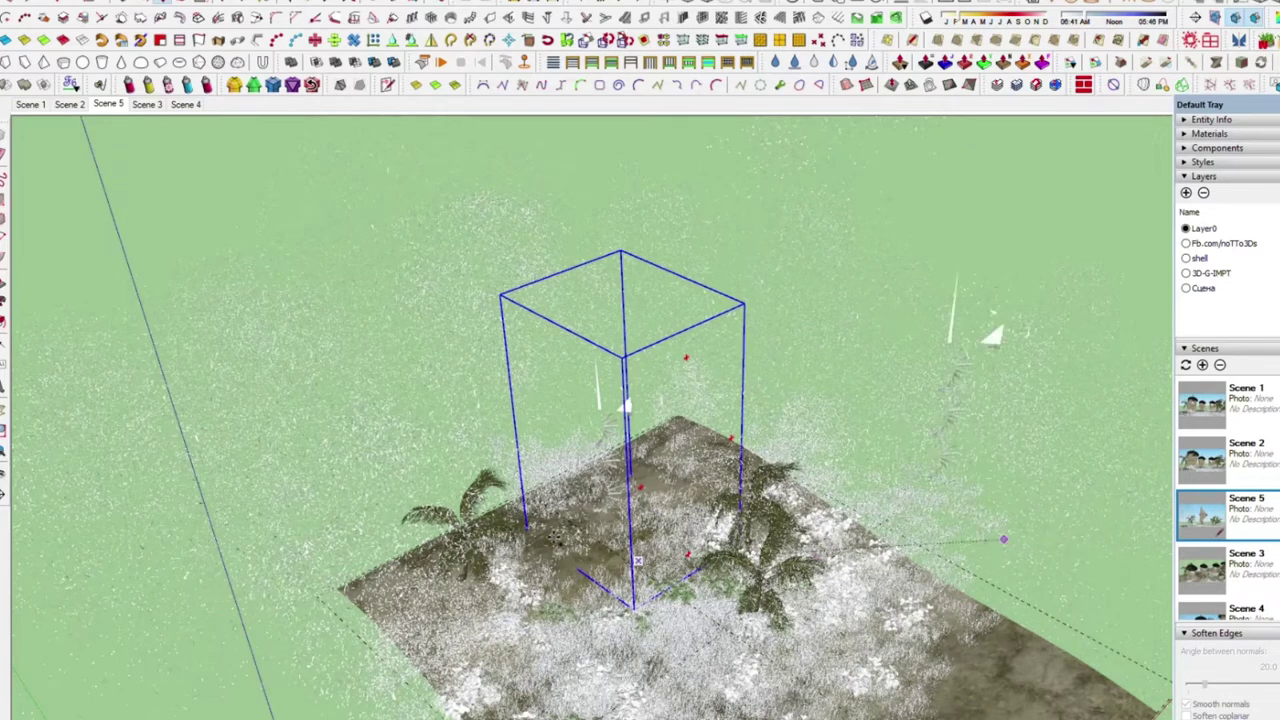
pyautogui.press('Escape')
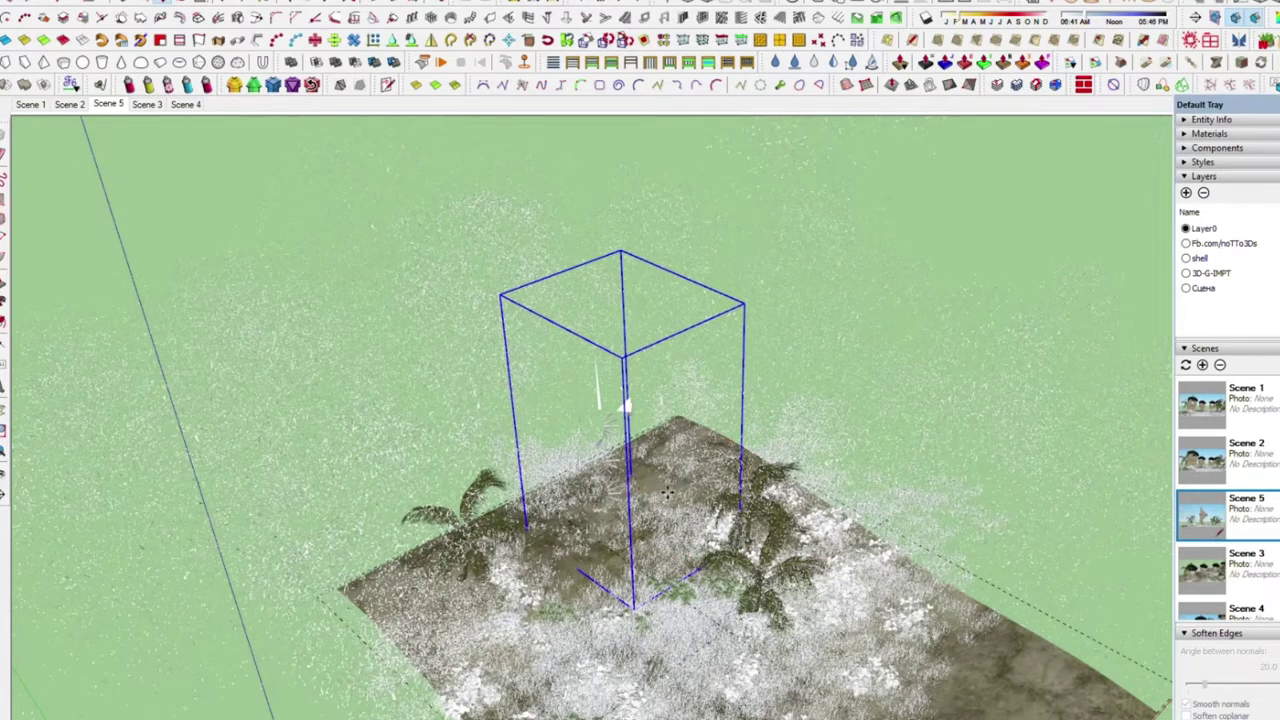
pyautogui.scroll(1, 667, 492)
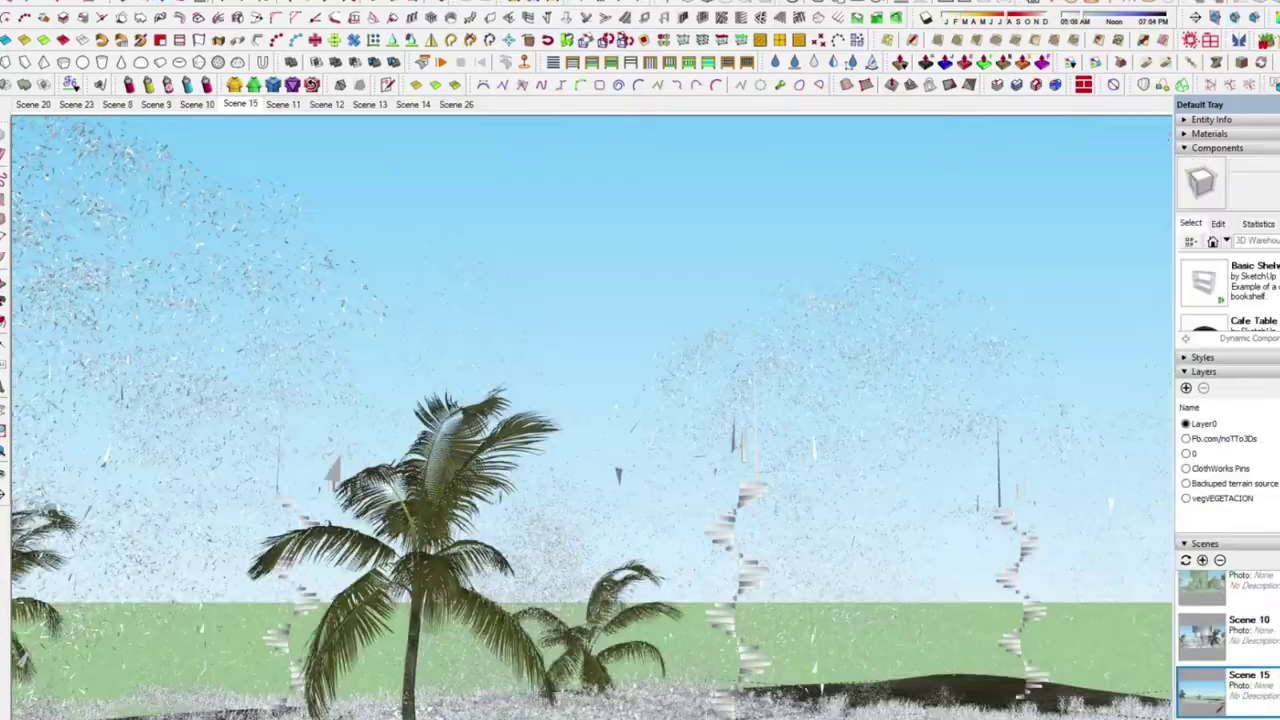
# Orbit down onto the forest, collapse the Materials, Components and Layers panels, and enable Edges in the style.
pyautogui.moveTo(785, 312)
pyautogui.mouseDown(button='middle')
pyautogui.moveTo(689, 512)
pyautogui.moveTo(634, 323)
pyautogui.mouseUp(button='middle')
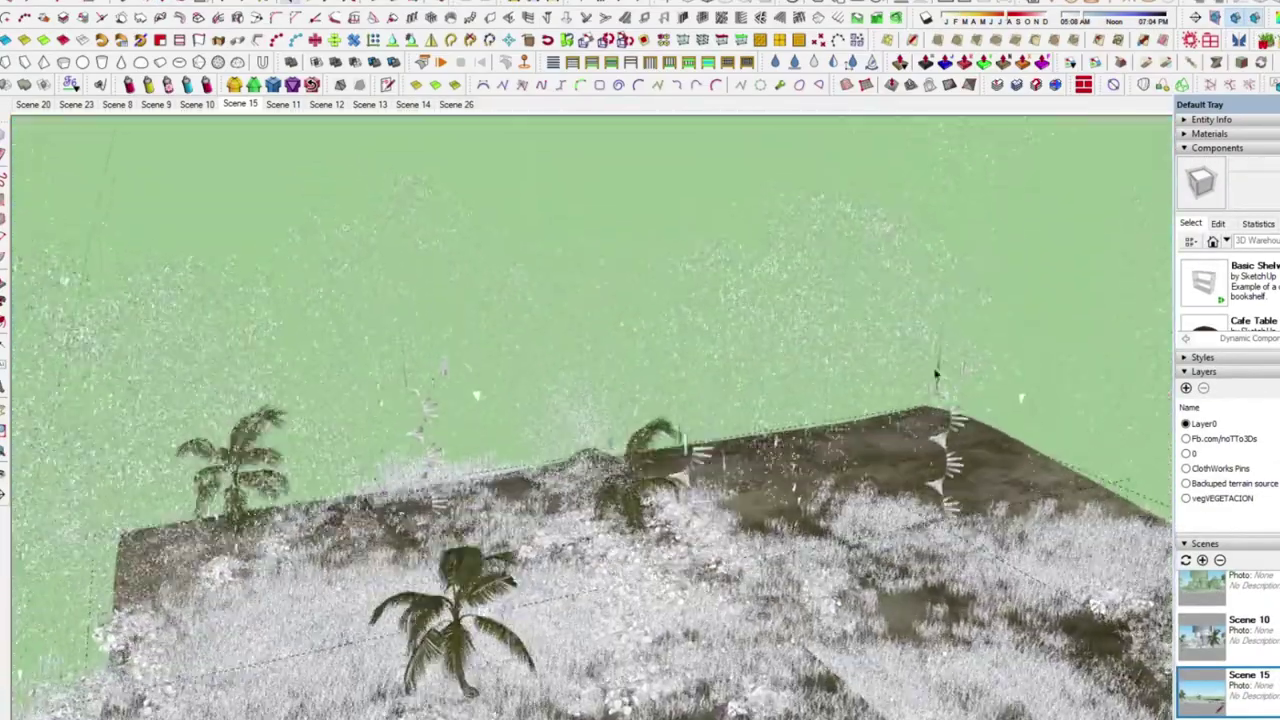
pyautogui.click(1203, 136)
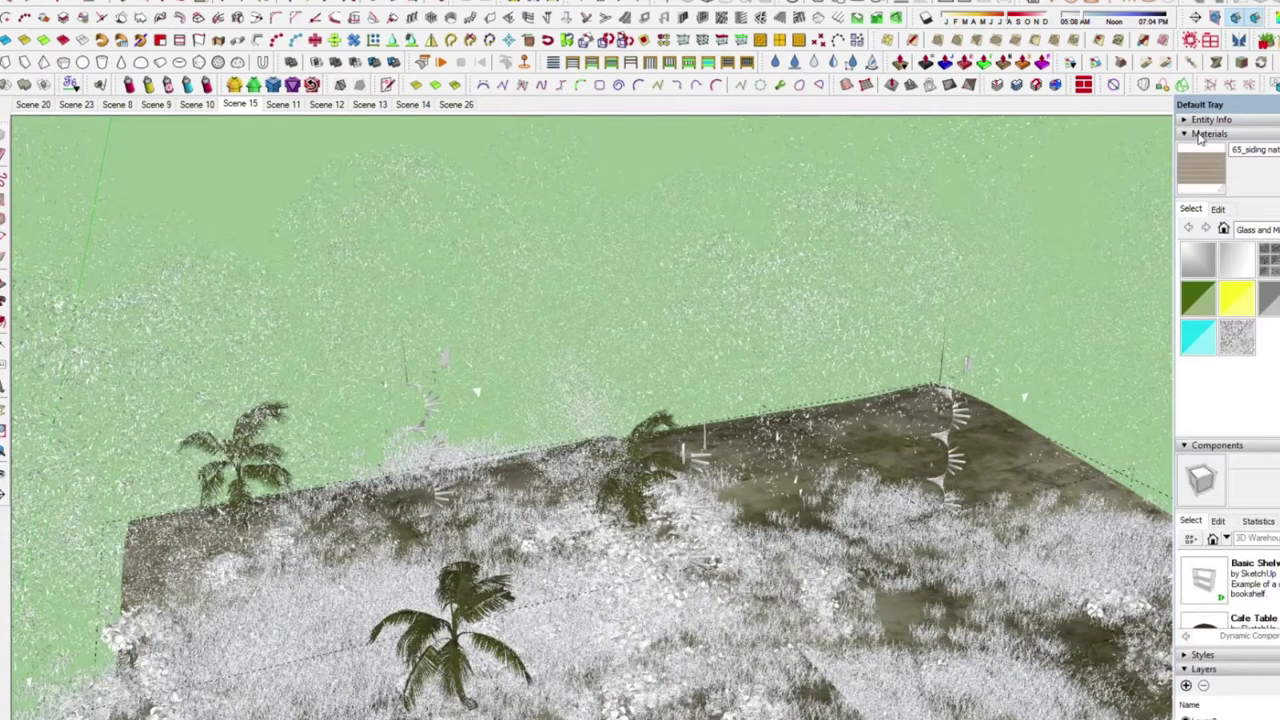
pyautogui.click(1206, 135)
pyautogui.click(1206, 148)
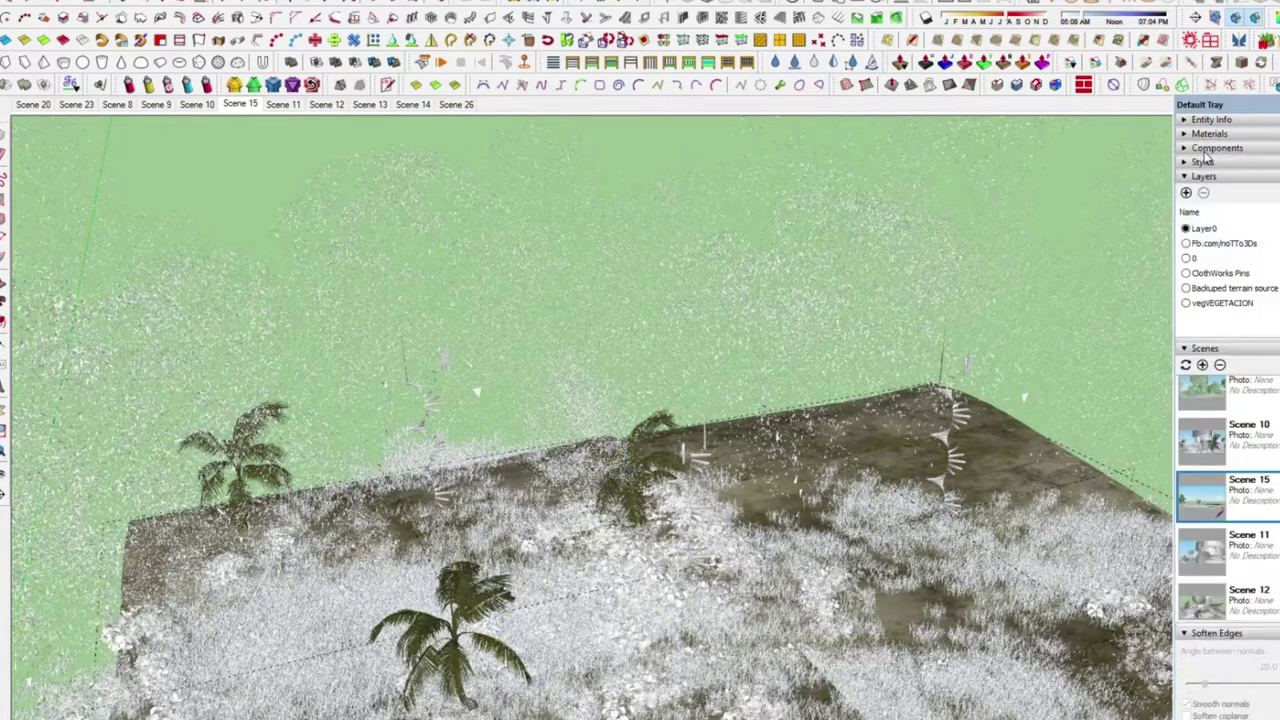
pyautogui.click(1203, 176)
pyautogui.click(1218, 237)
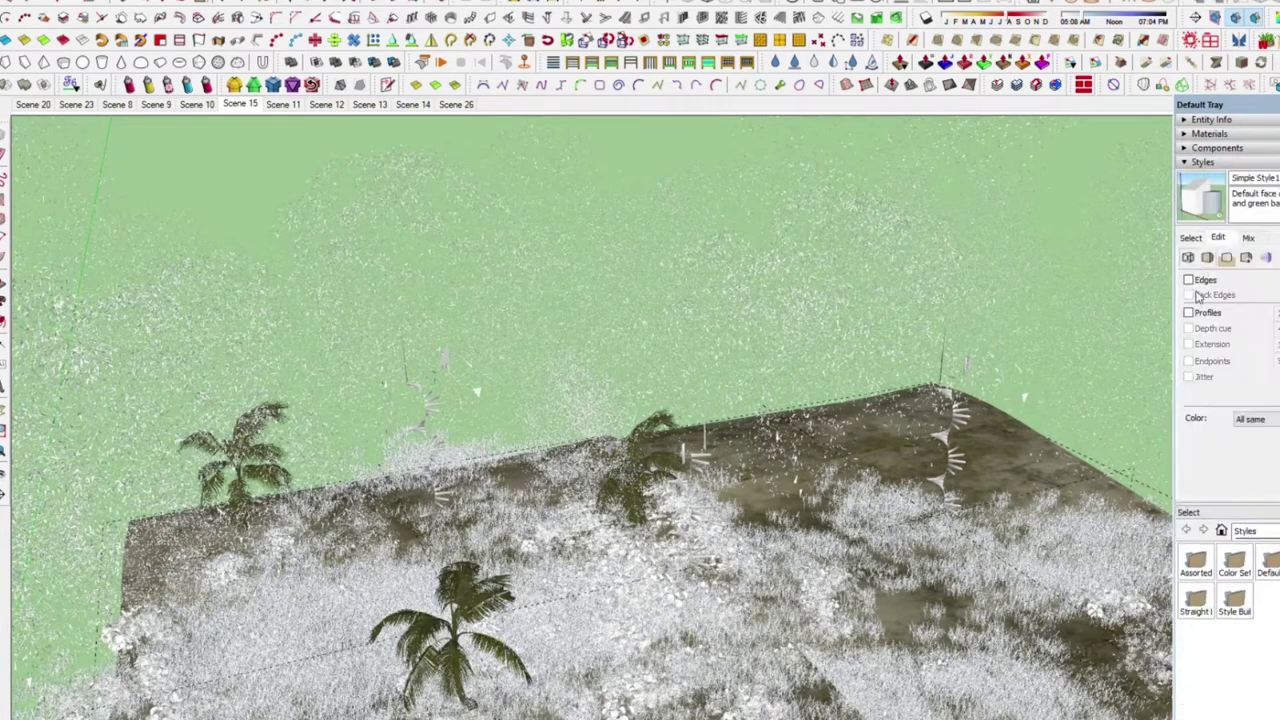
pyautogui.click(1188, 280)
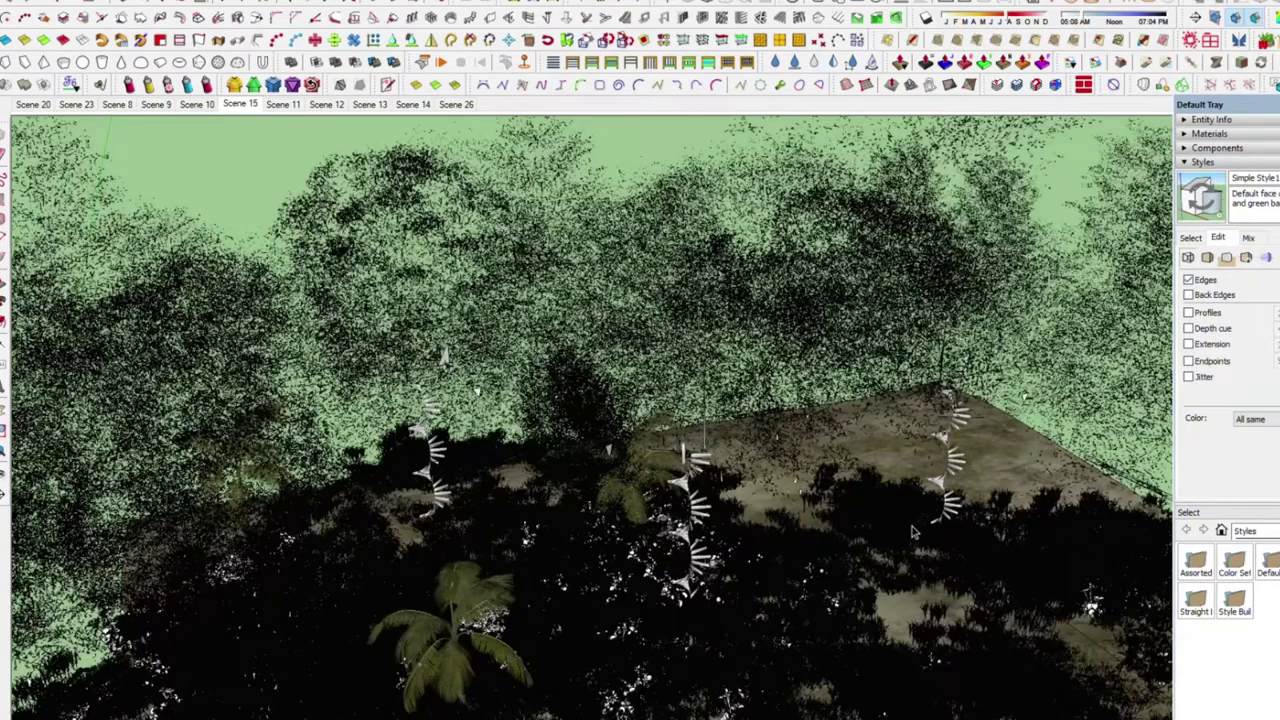
pyautogui.click(948, 460)
# Select the central and left treehouse proxy copies, cancelling the move with Esc.
pyautogui.click(702, 514)
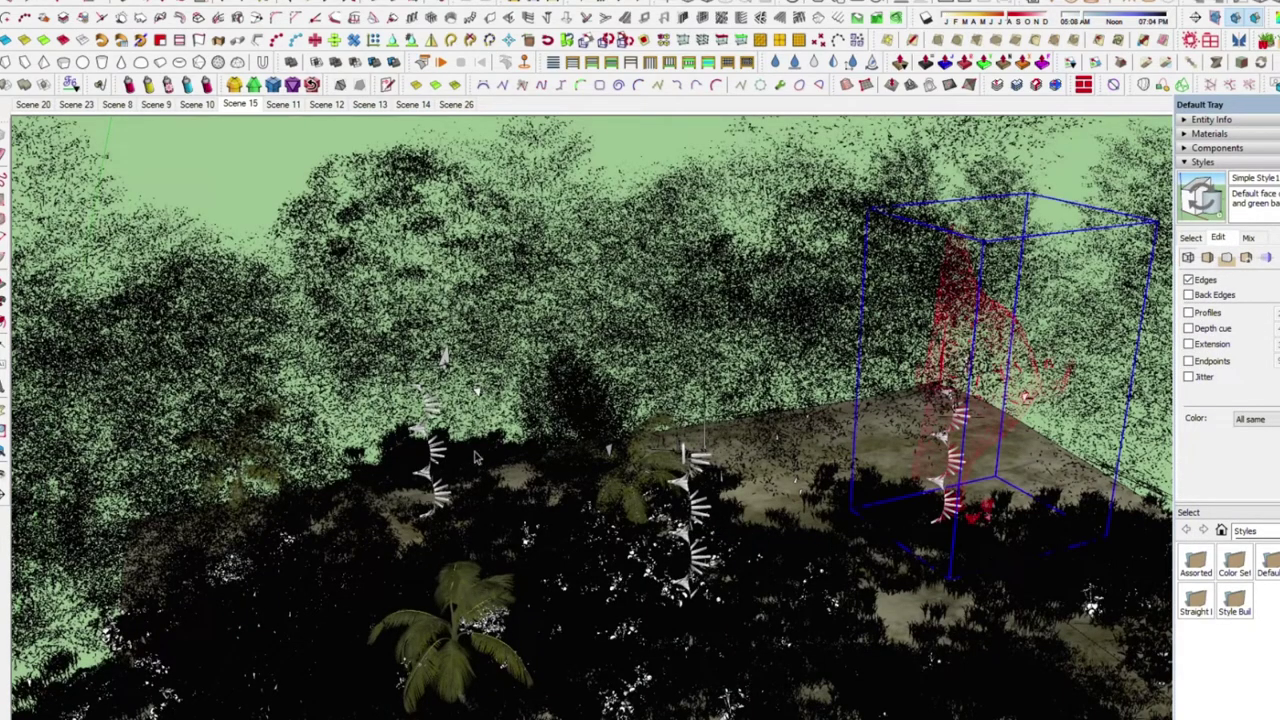
pyautogui.click(438, 460)
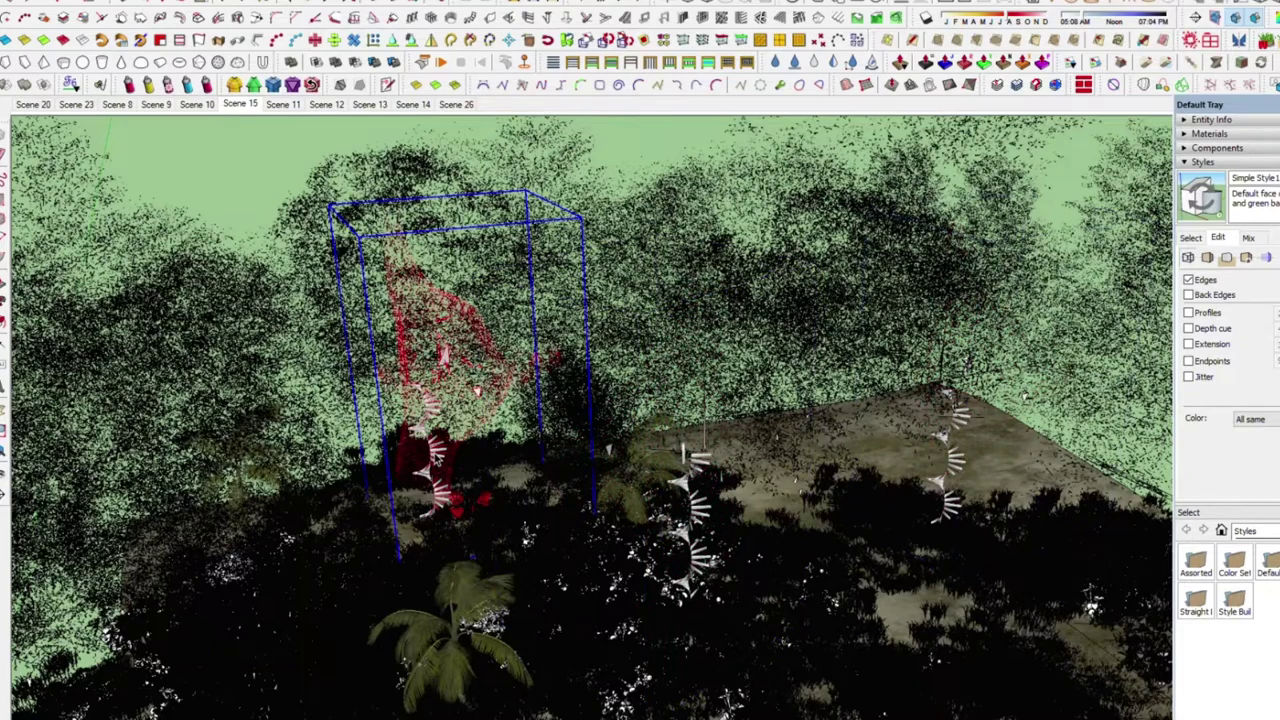
pyautogui.press('Escape')
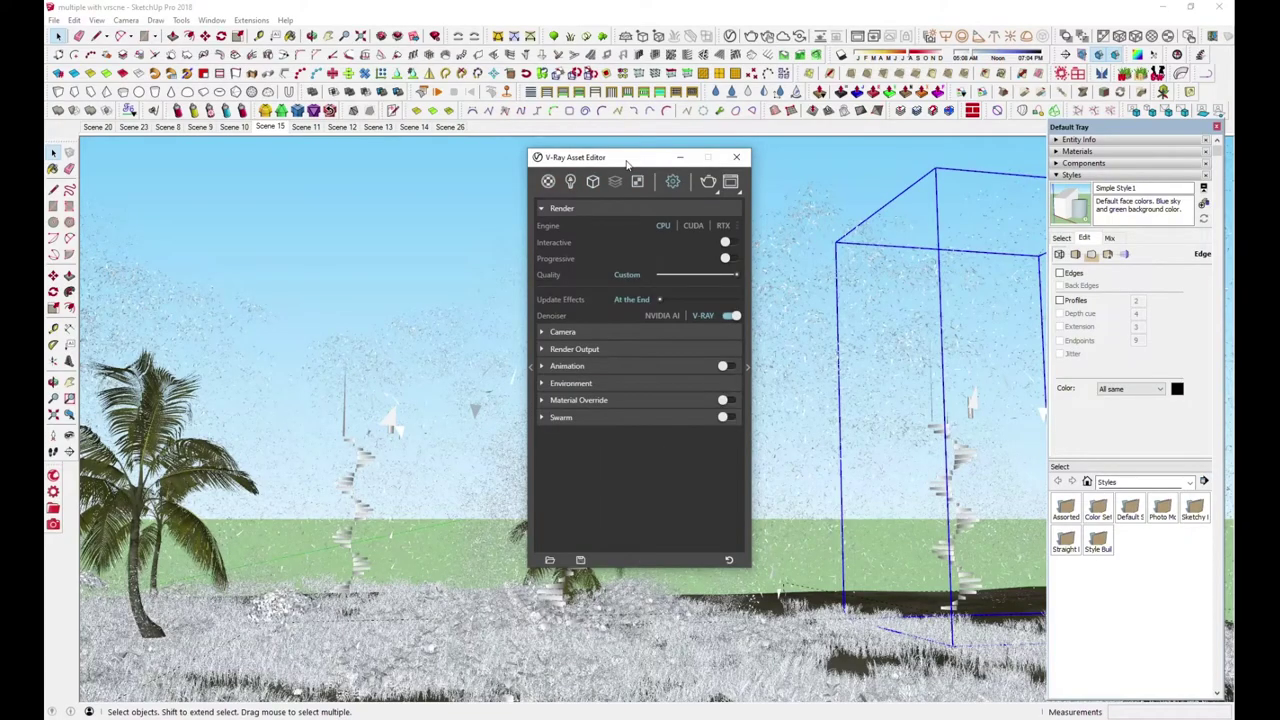
# Expand the full render parameters and open Color Mapping, Optimizations and Global Illumination.
pyautogui.moveTo(626, 162); pyautogui.dragTo(432, 158)
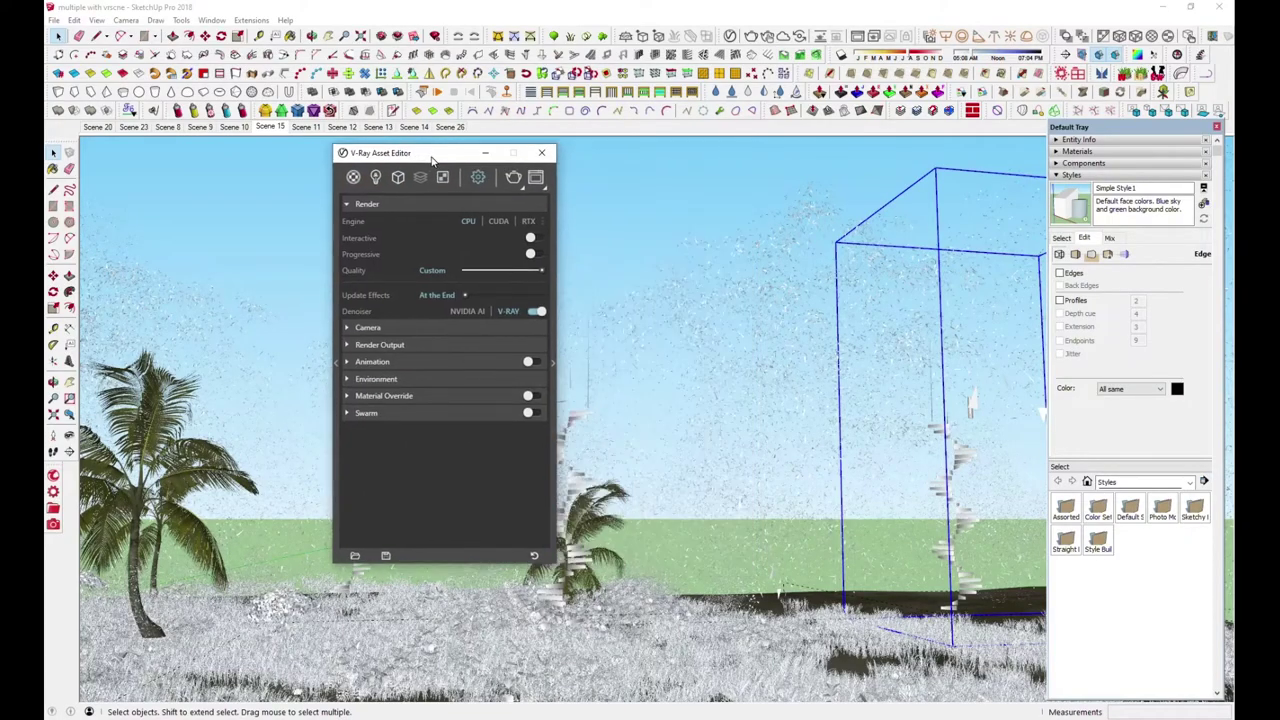
pyautogui.click(552, 364)
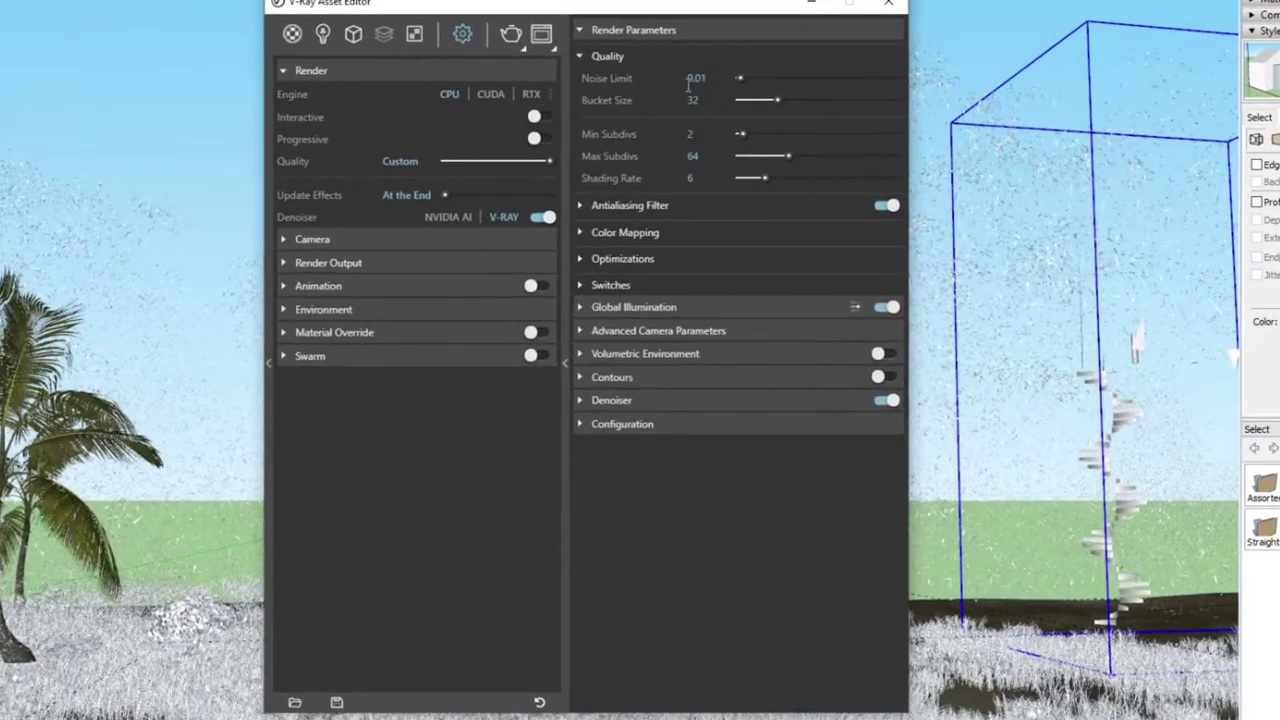
pyautogui.click(629, 208)
pyautogui.click(629, 208)
pyautogui.click(624, 233)
pyautogui.click(620, 306)
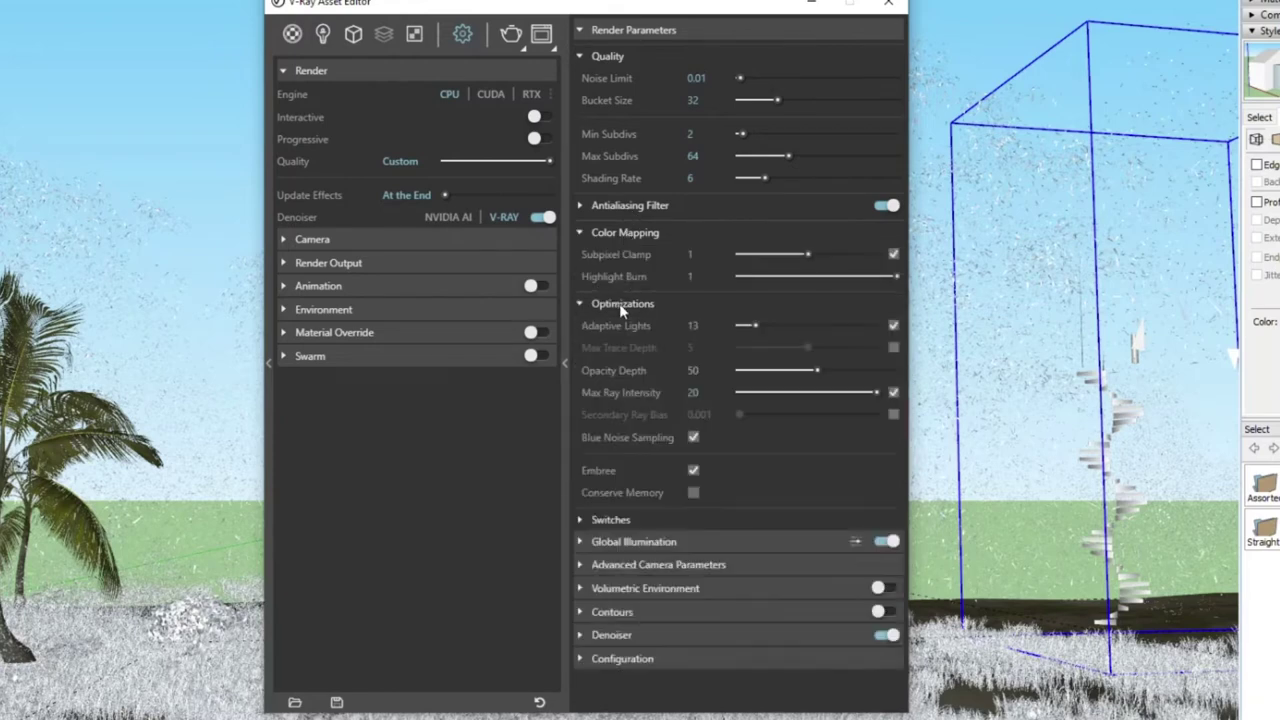
pyautogui.click(641, 542)
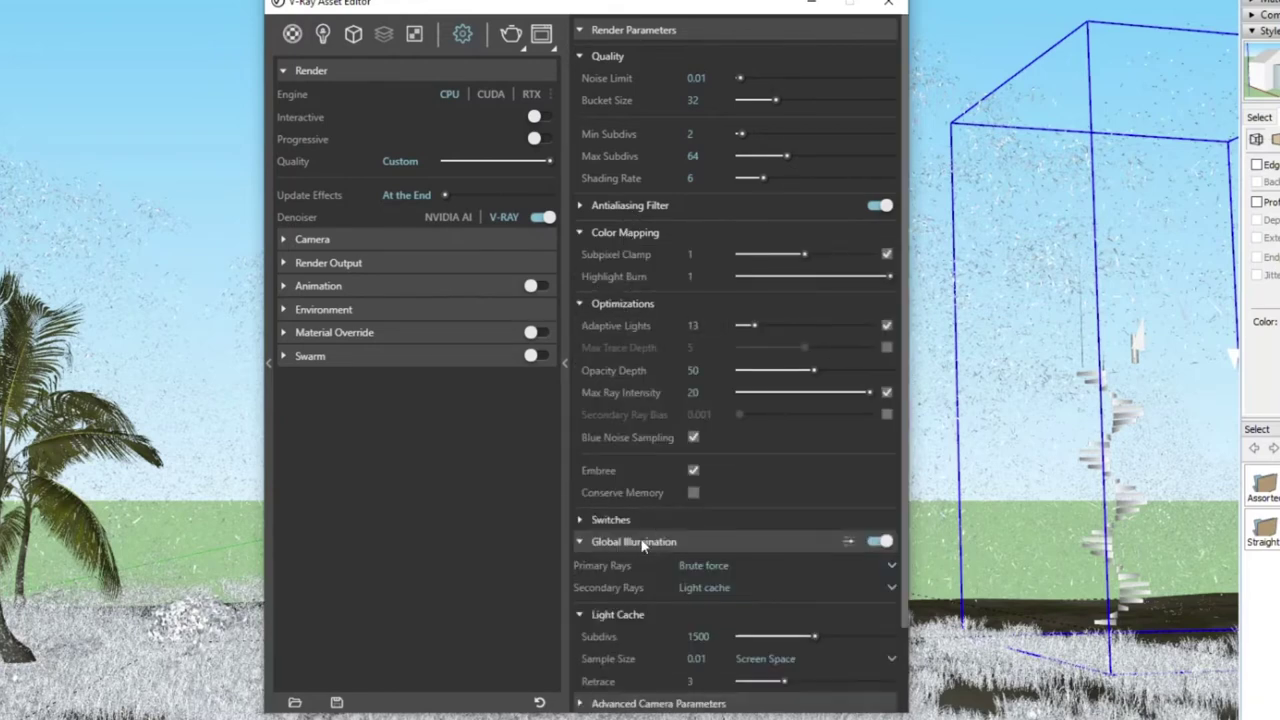
# Open the Denoiser settings and briefly check the Camera and Render Output sections.
pyautogui.scroll(-2, 702, 531)
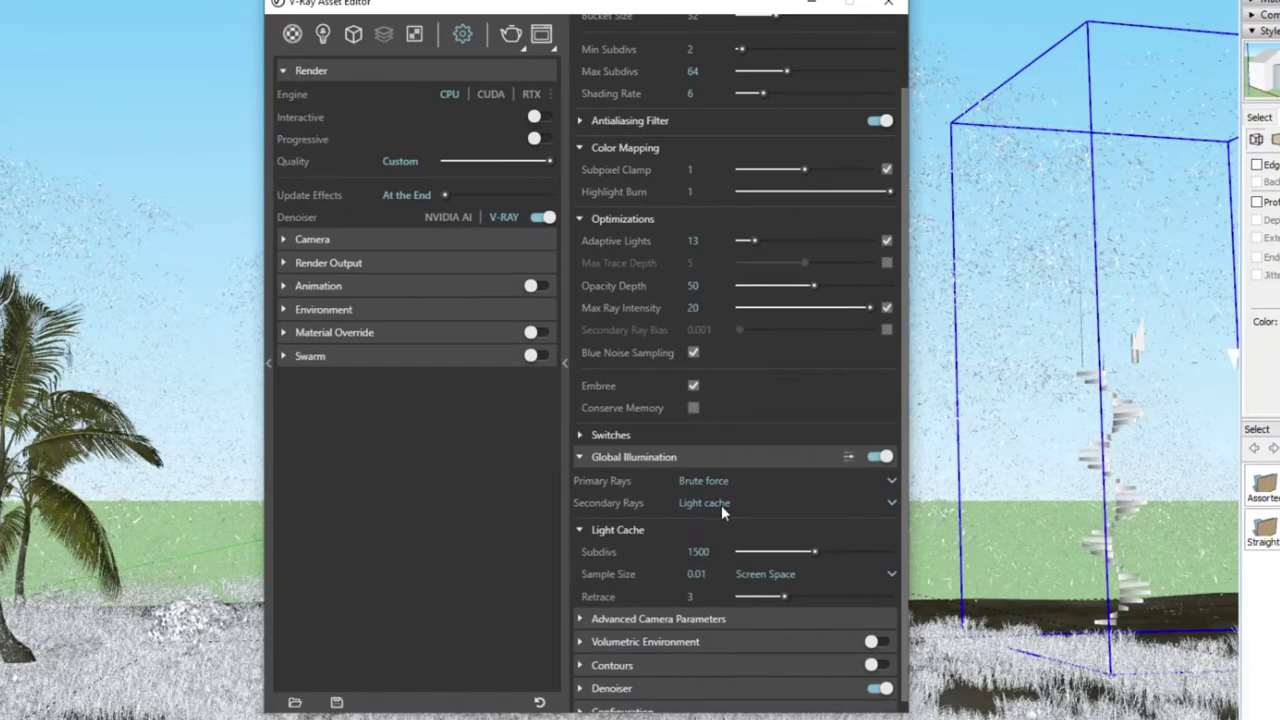
pyautogui.scroll(-1, 840, 460)
pyautogui.scroll(-1, 840, 455)
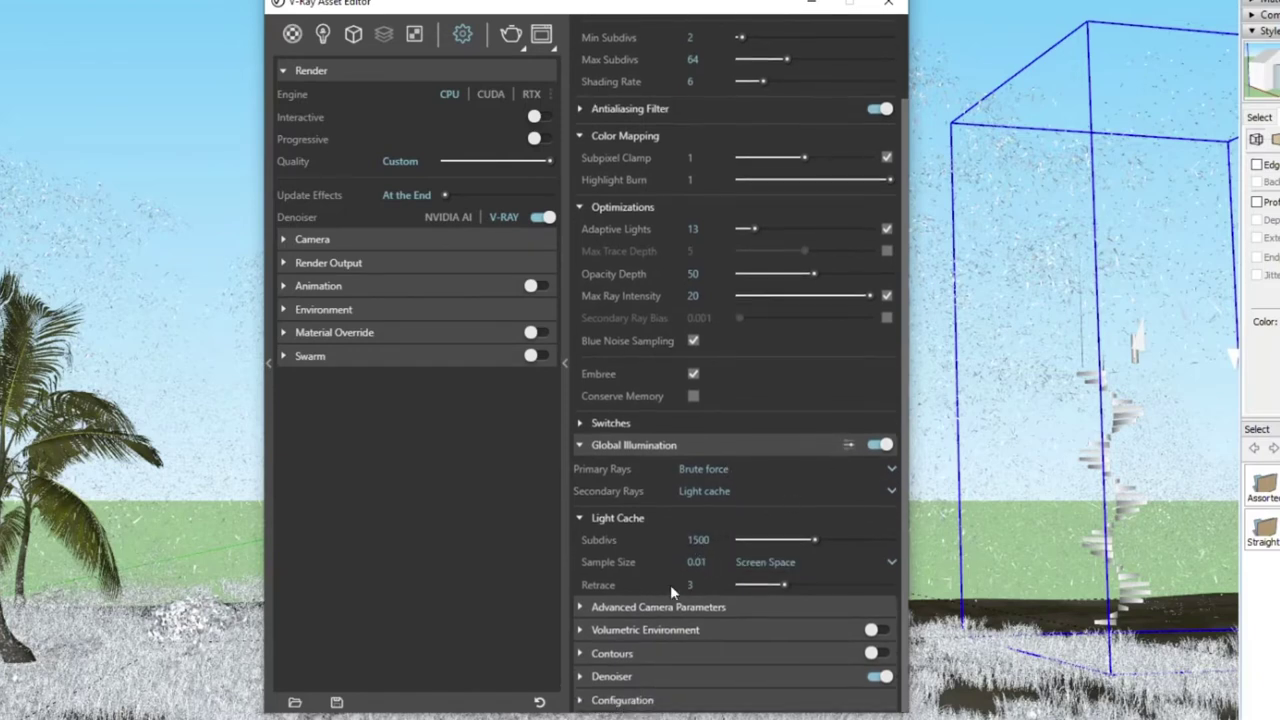
pyautogui.click(612, 677)
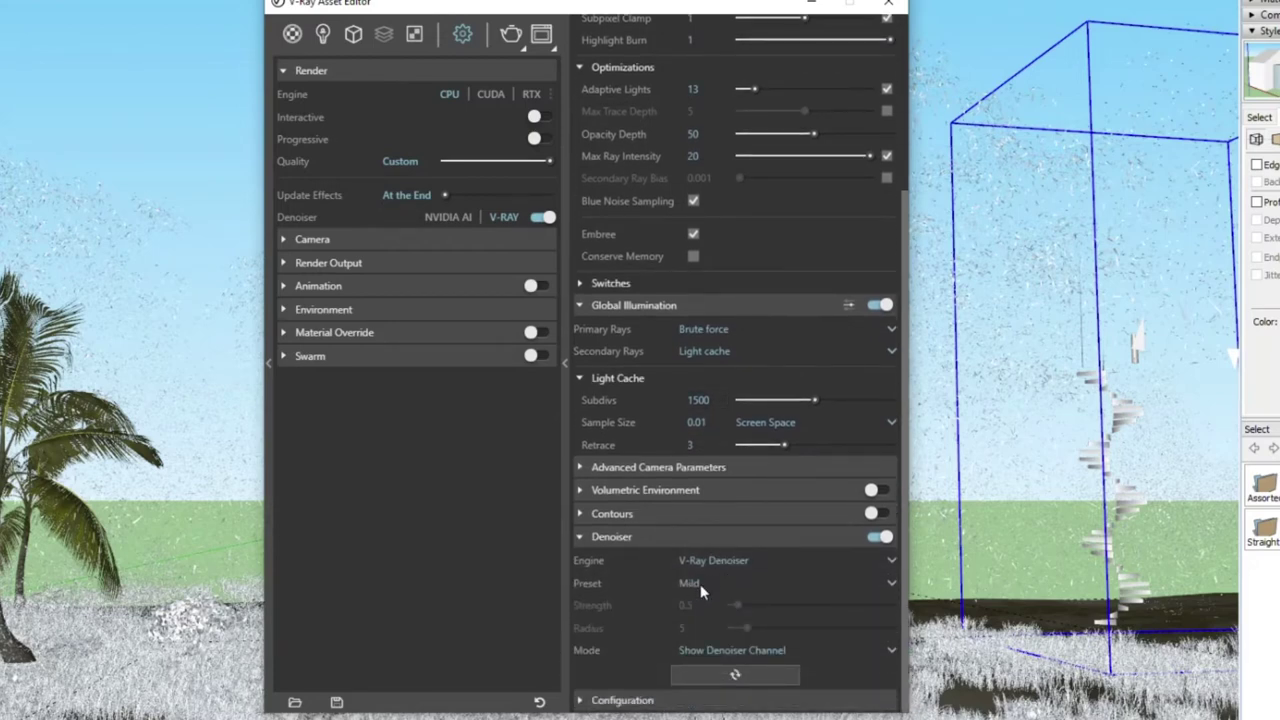
pyautogui.click(331, 240)
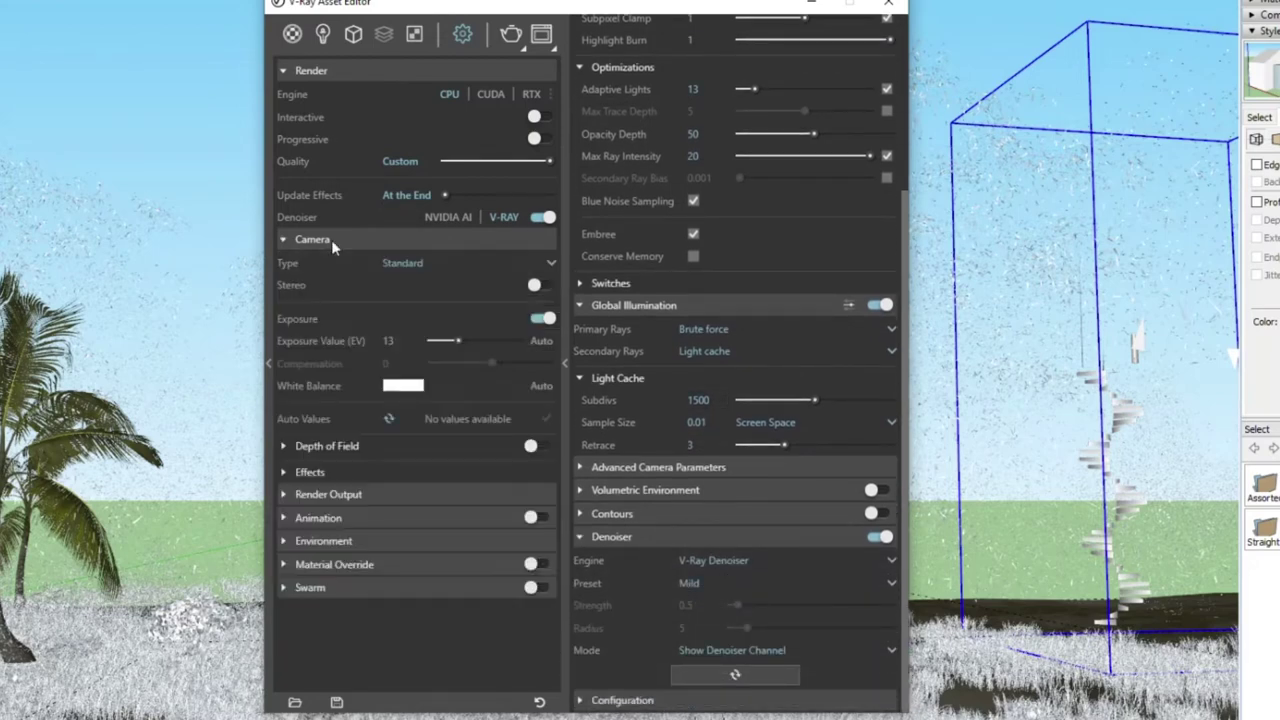
pyautogui.click(408, 246)
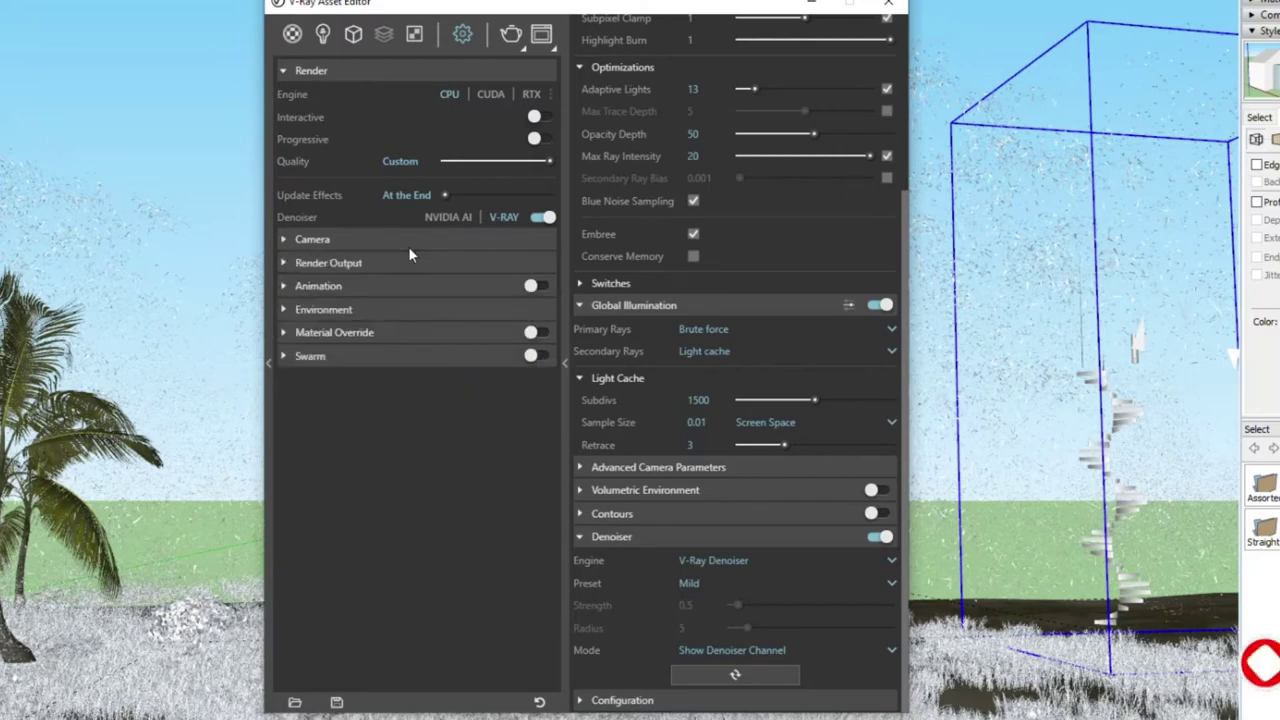
pyautogui.click(346, 264)
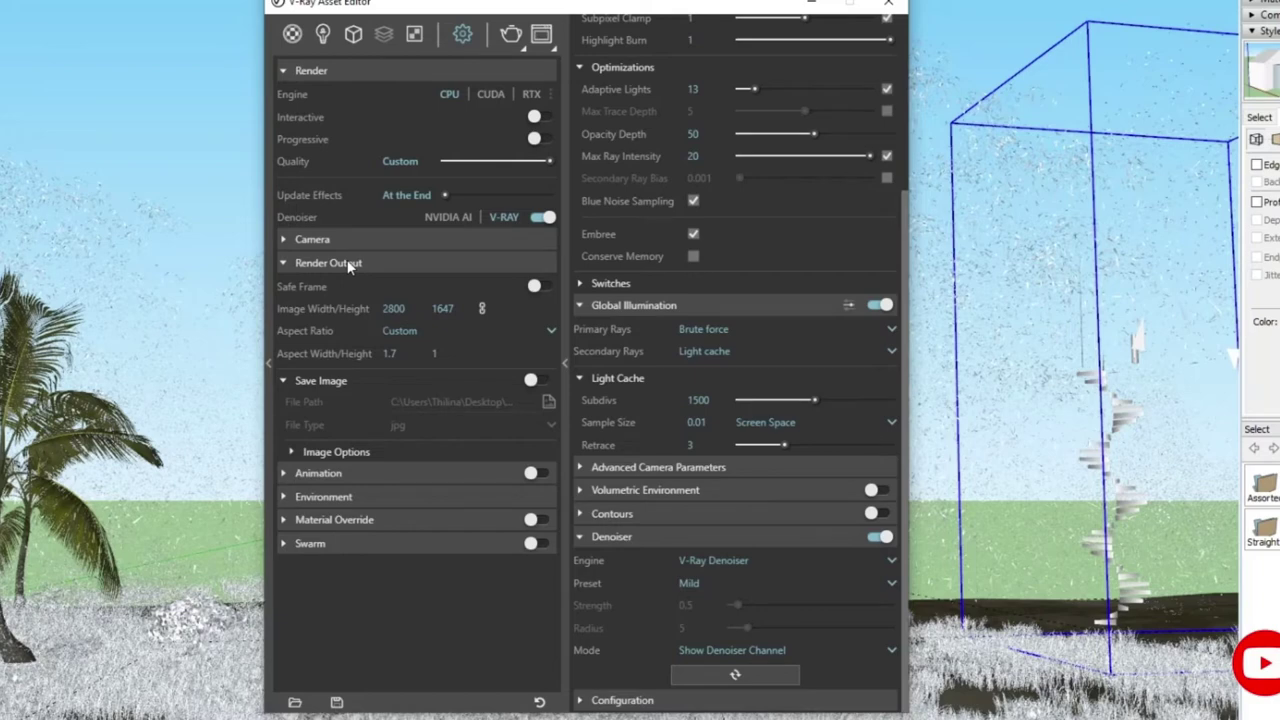
pyautogui.click(349, 264)
pyautogui.moveTo(568, 12); pyautogui.dragTo(636, 10)
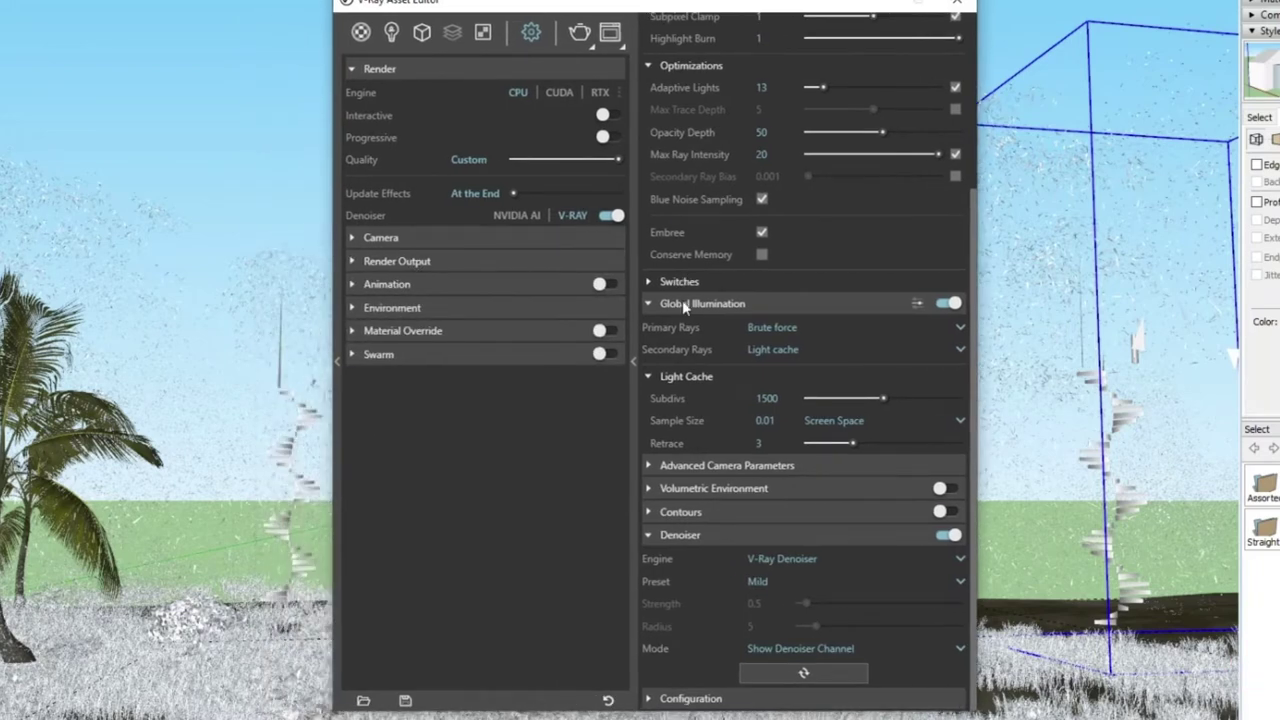
pyautogui.click(450, 34)
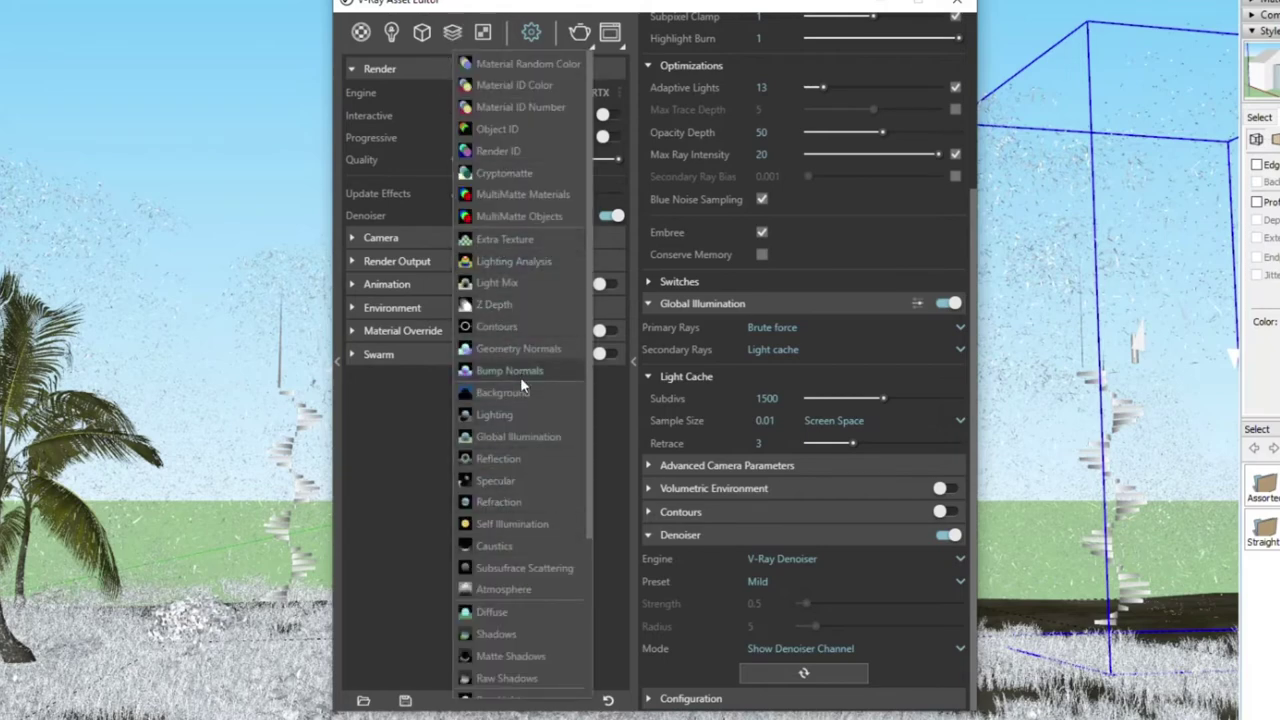
# Add a Light Mix element grouped by individual lights, view the villa bn proxy settings, and minimize the editor.
pyautogui.click(506, 284)
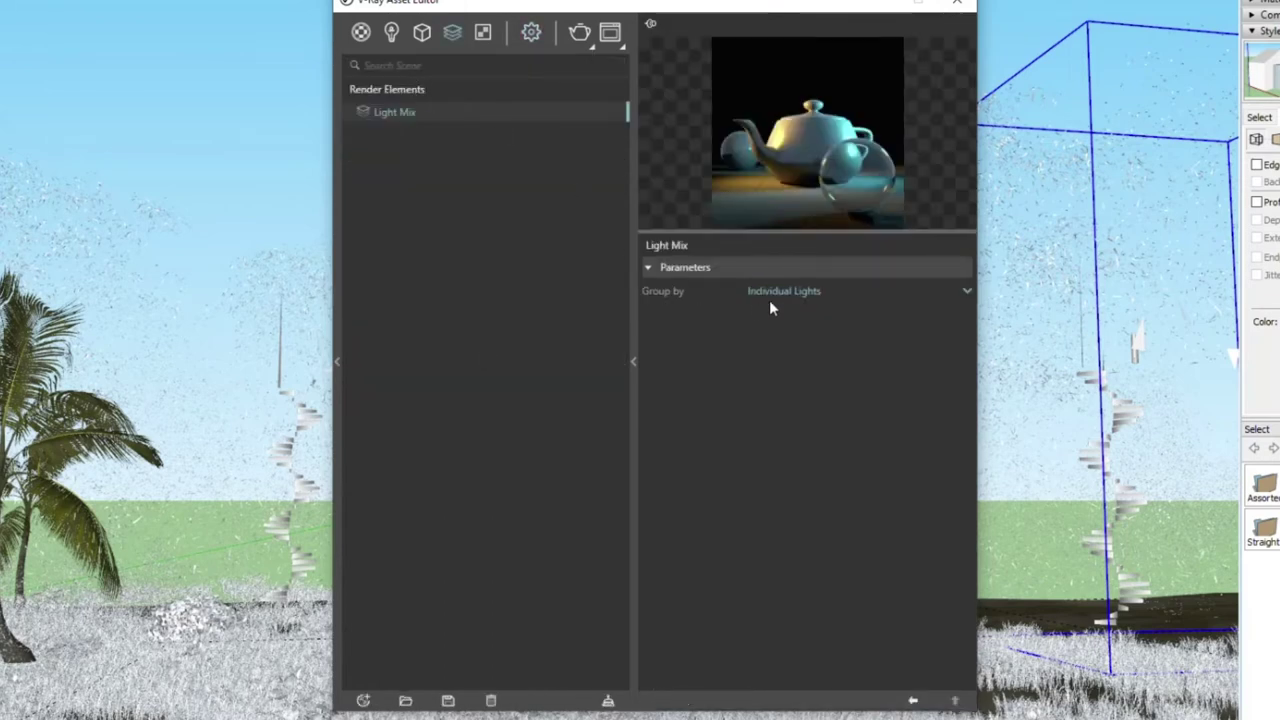
pyautogui.click(783, 291)
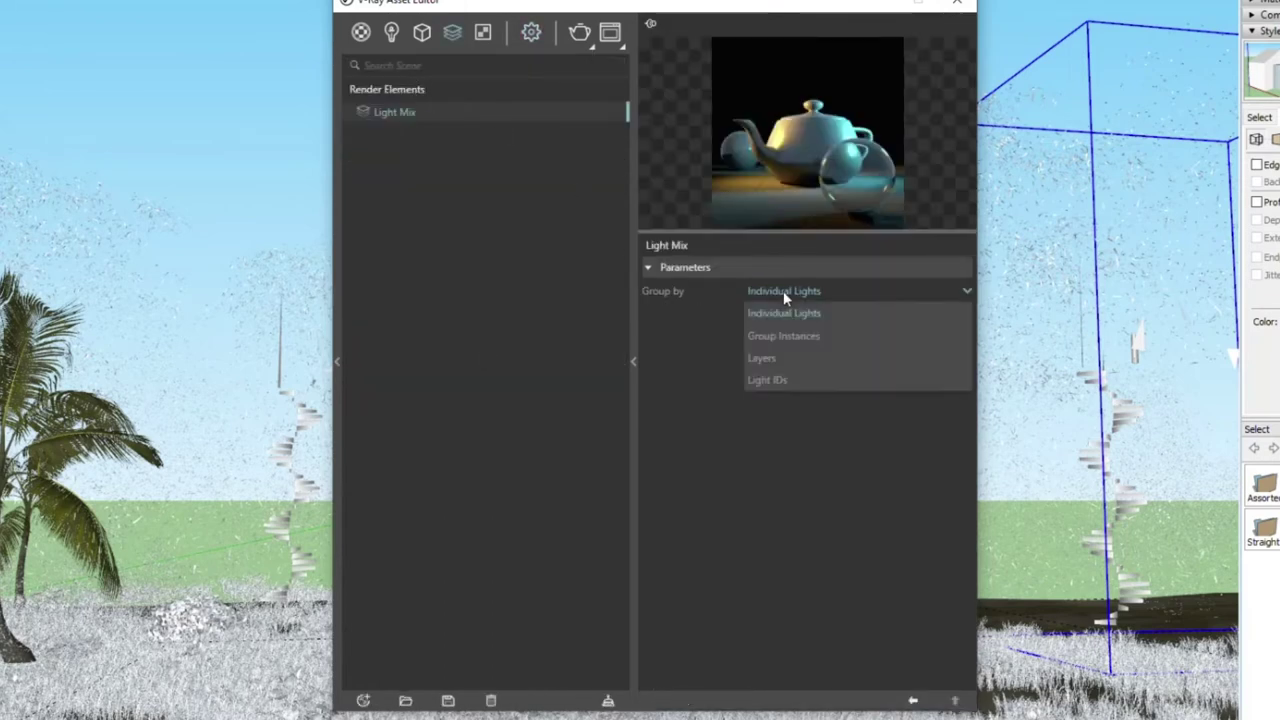
pyautogui.click(733, 437)
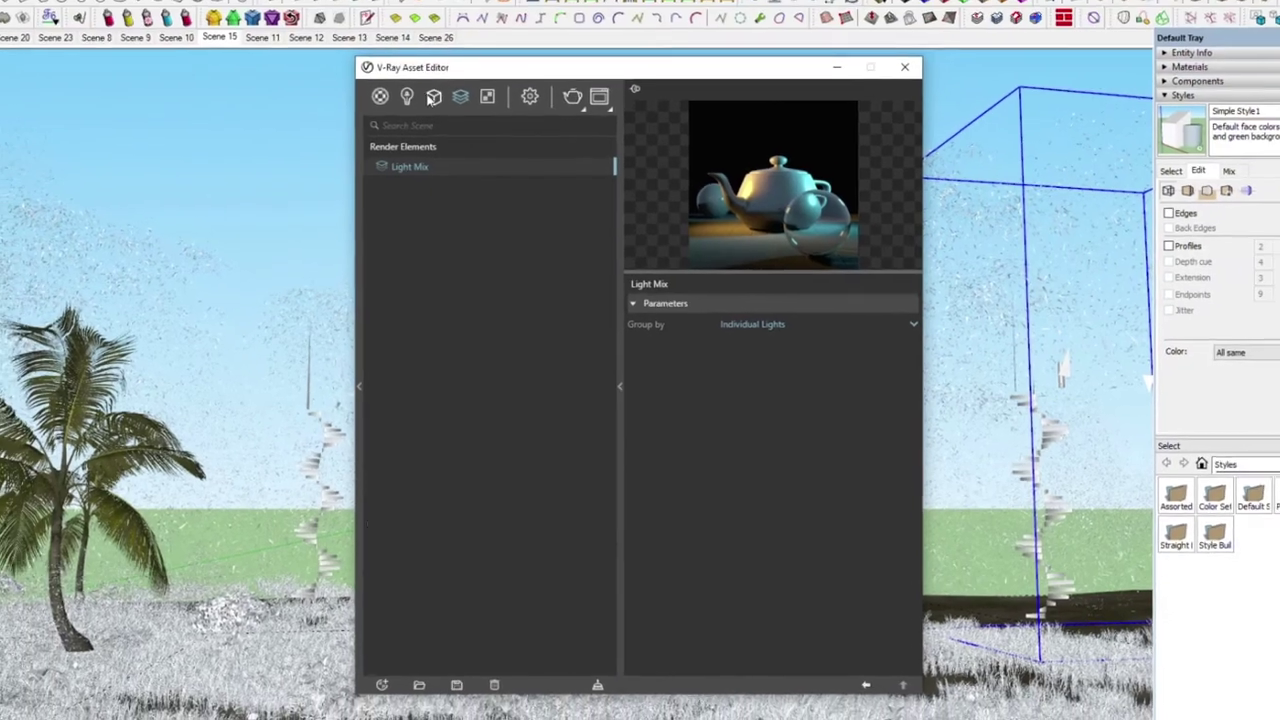
pyautogui.click(440, 131)
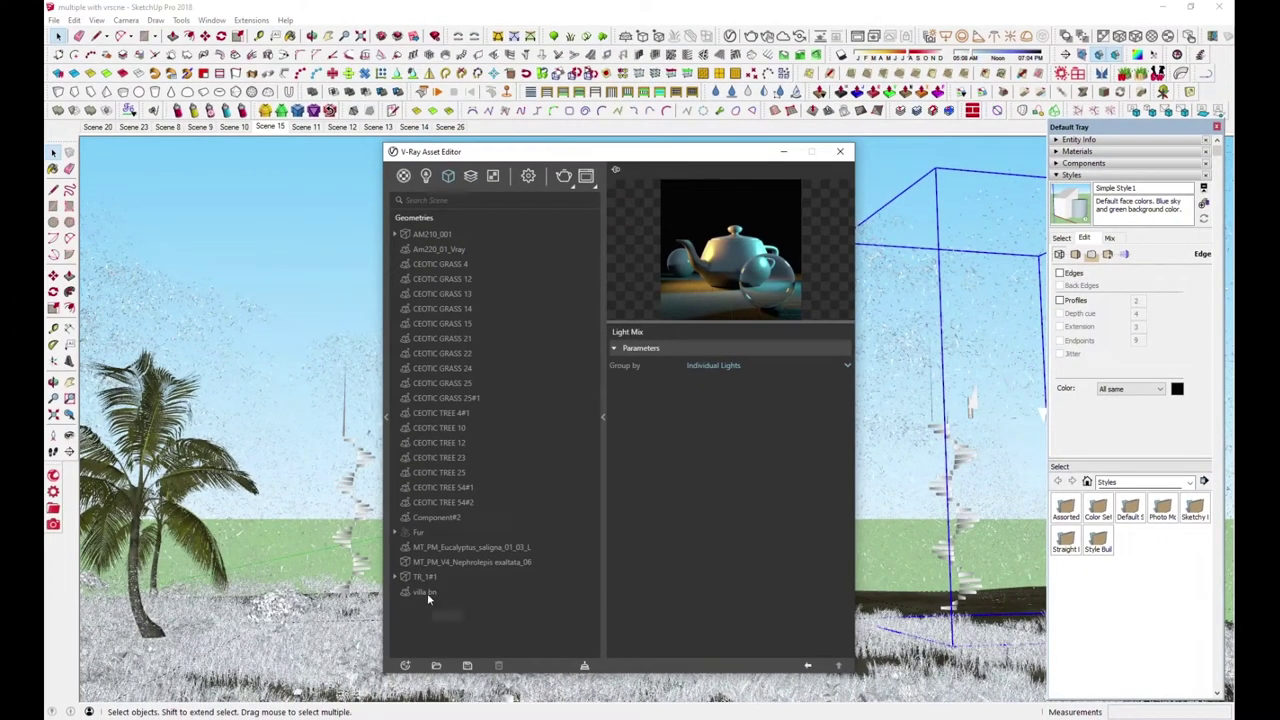
pyautogui.click(428, 598)
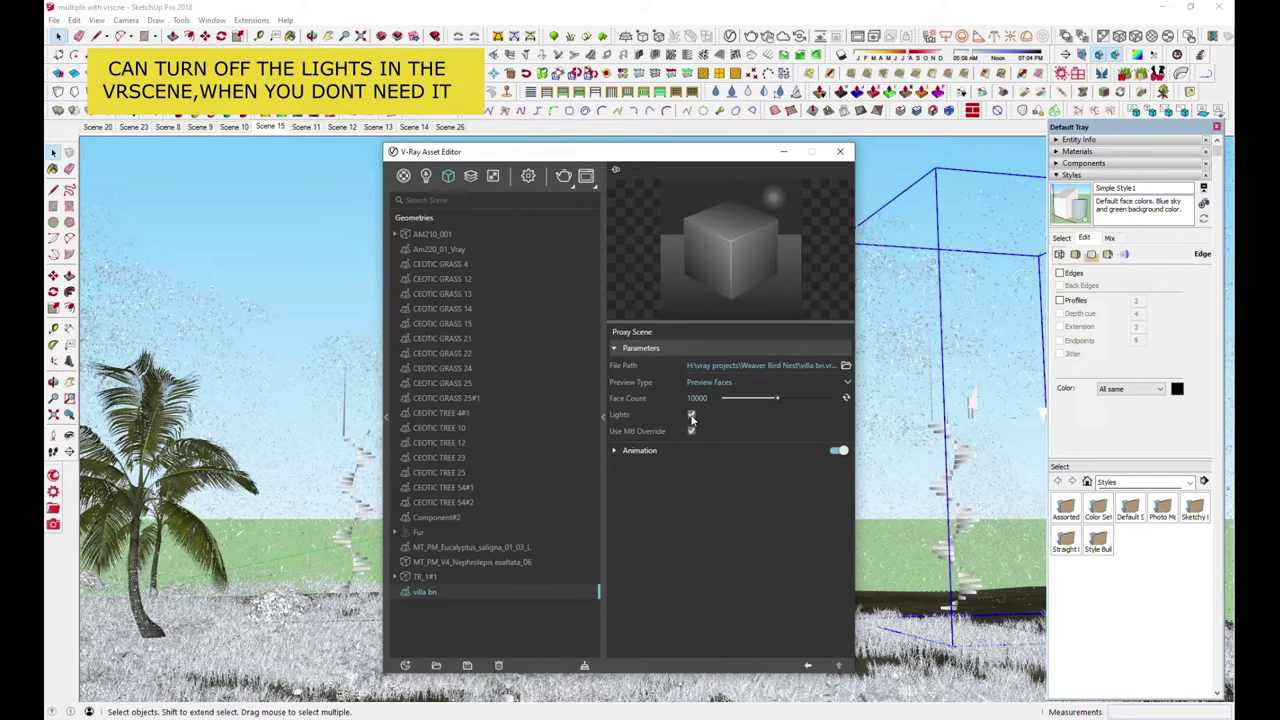
pyautogui.click(784, 153)
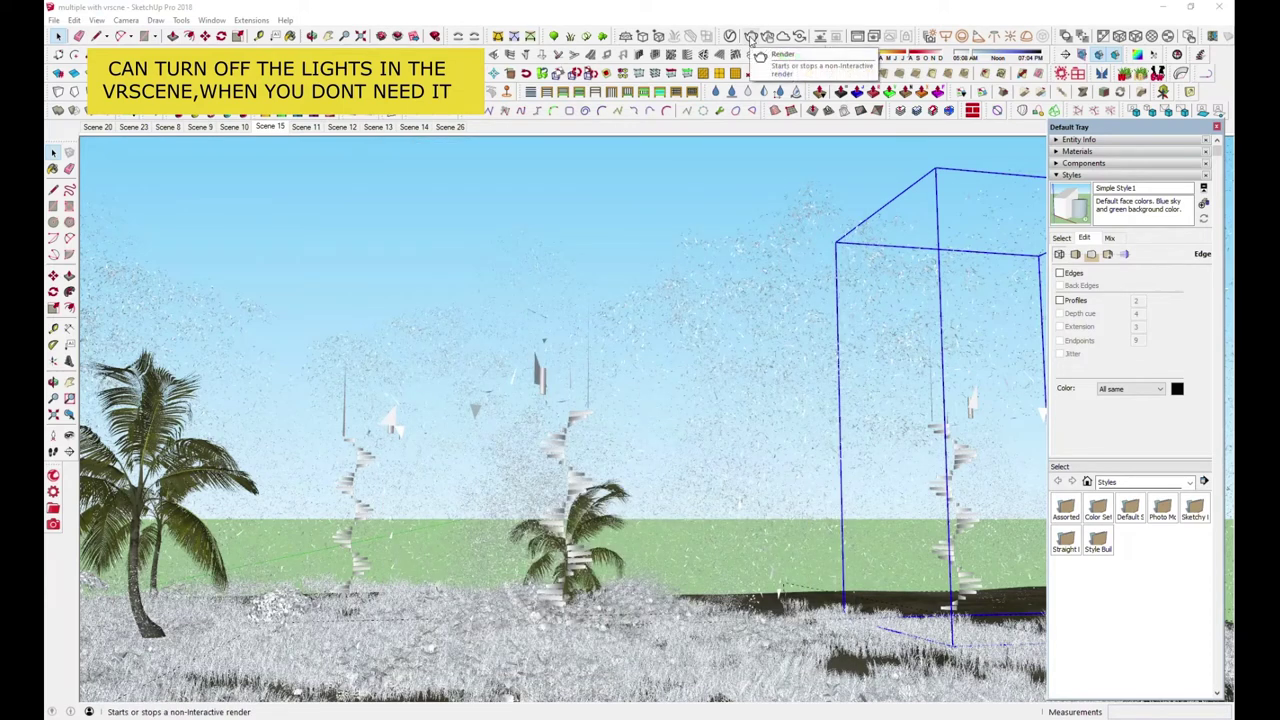
# Start the V-Ray render of the forest scene and raise the SunLight's vertical angle to 32.8.
pyautogui.click(752, 38)
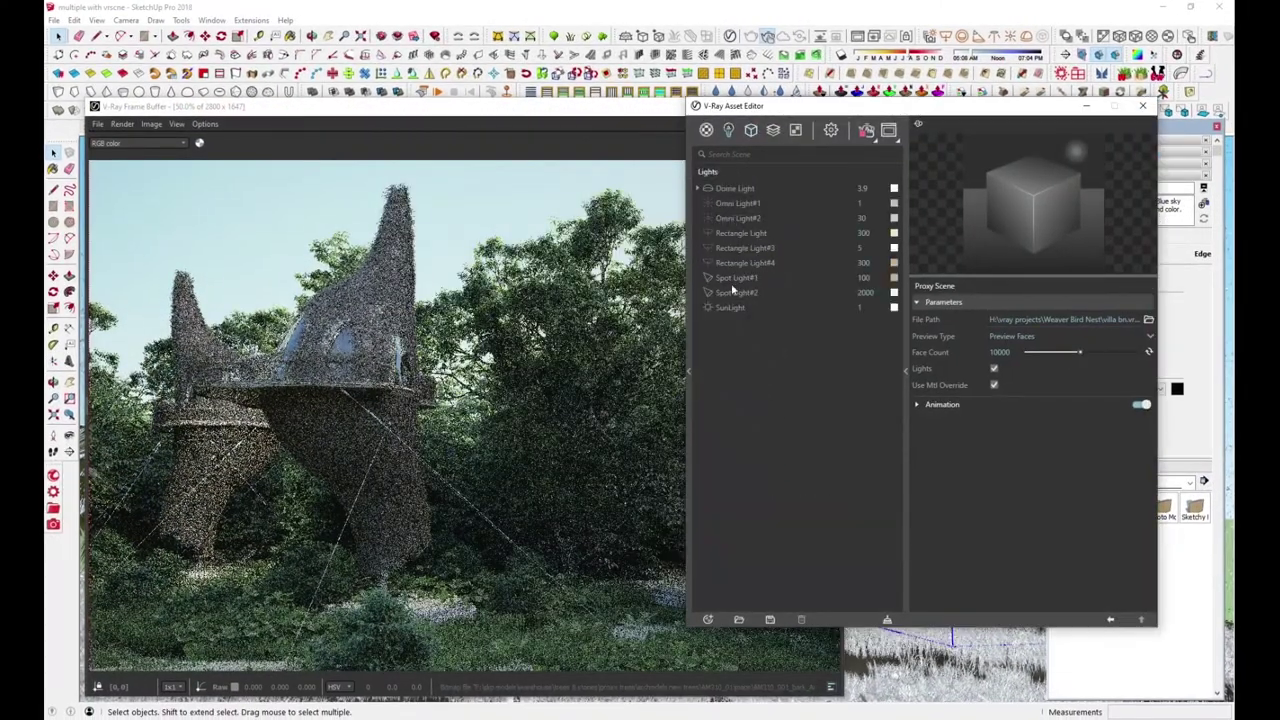
pyautogui.click(730, 307)
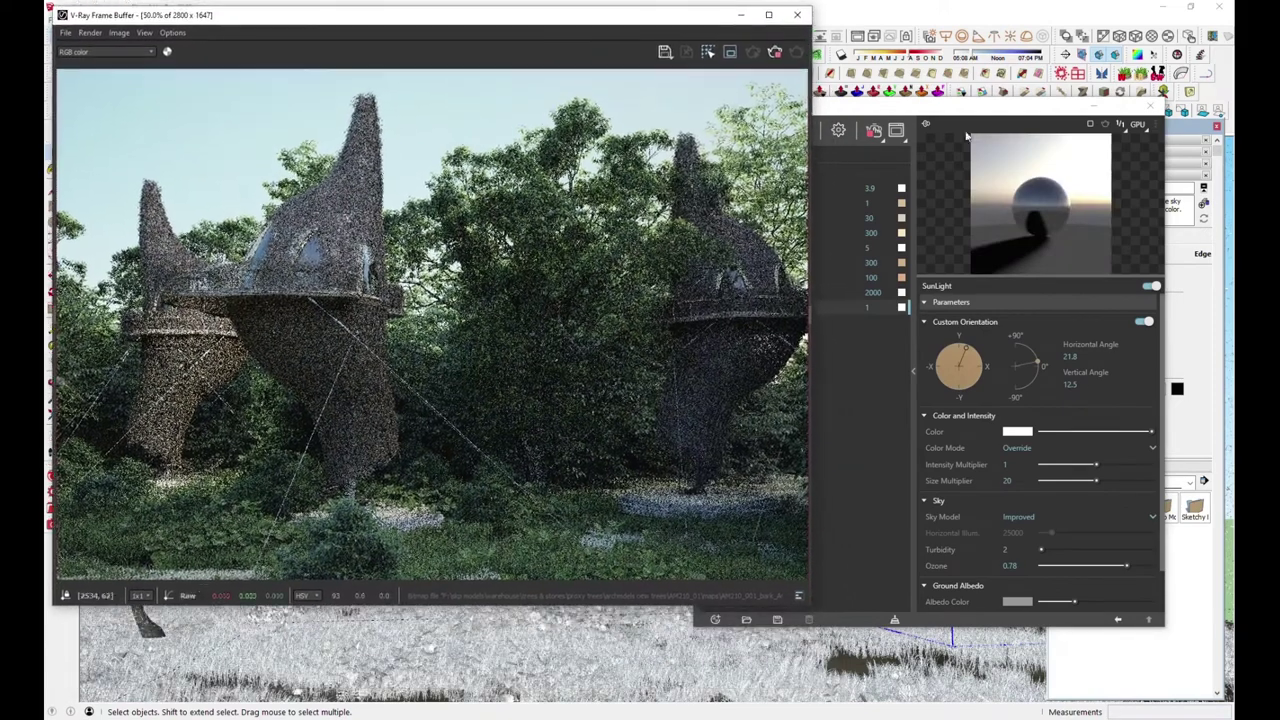
pyautogui.click(985, 125)
pyautogui.moveTo(1038, 363); pyautogui.dragTo(1036, 357)
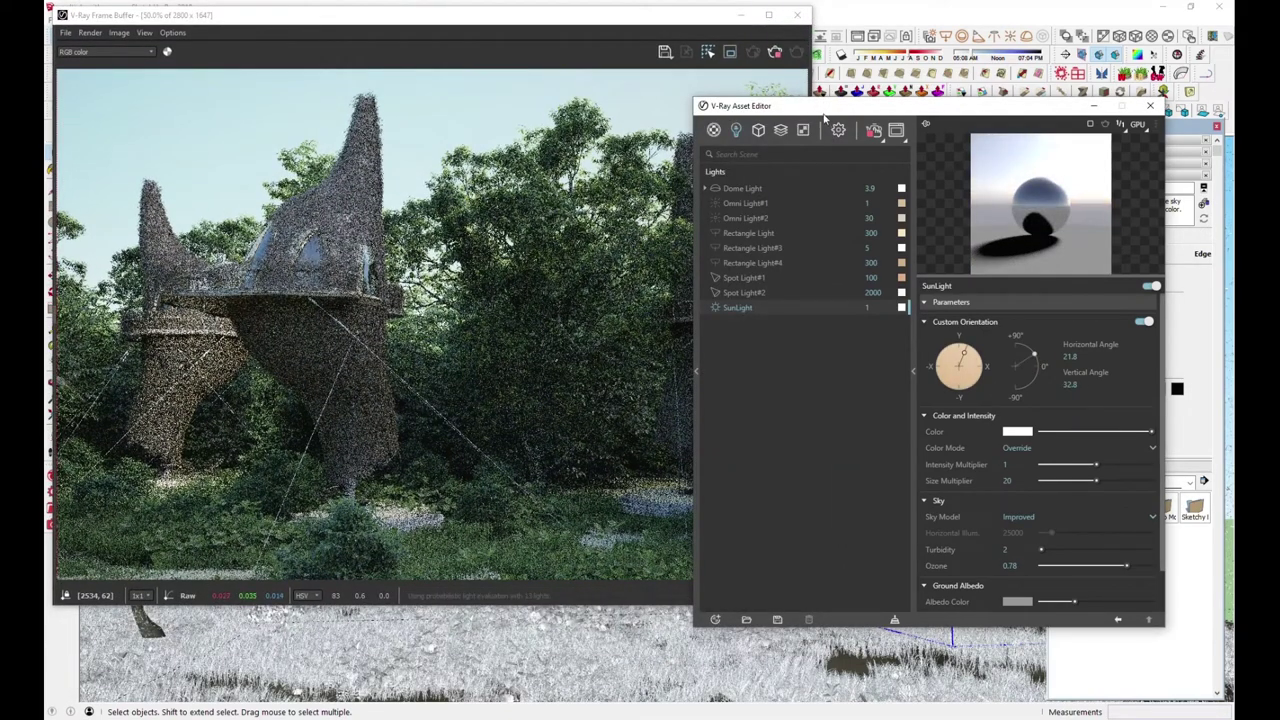
# Rotate the sun to horizontal angle 136 and view the re-rendered Frame Buffer image.
pyautogui.moveTo(824, 107); pyautogui.dragTo(874, 163)
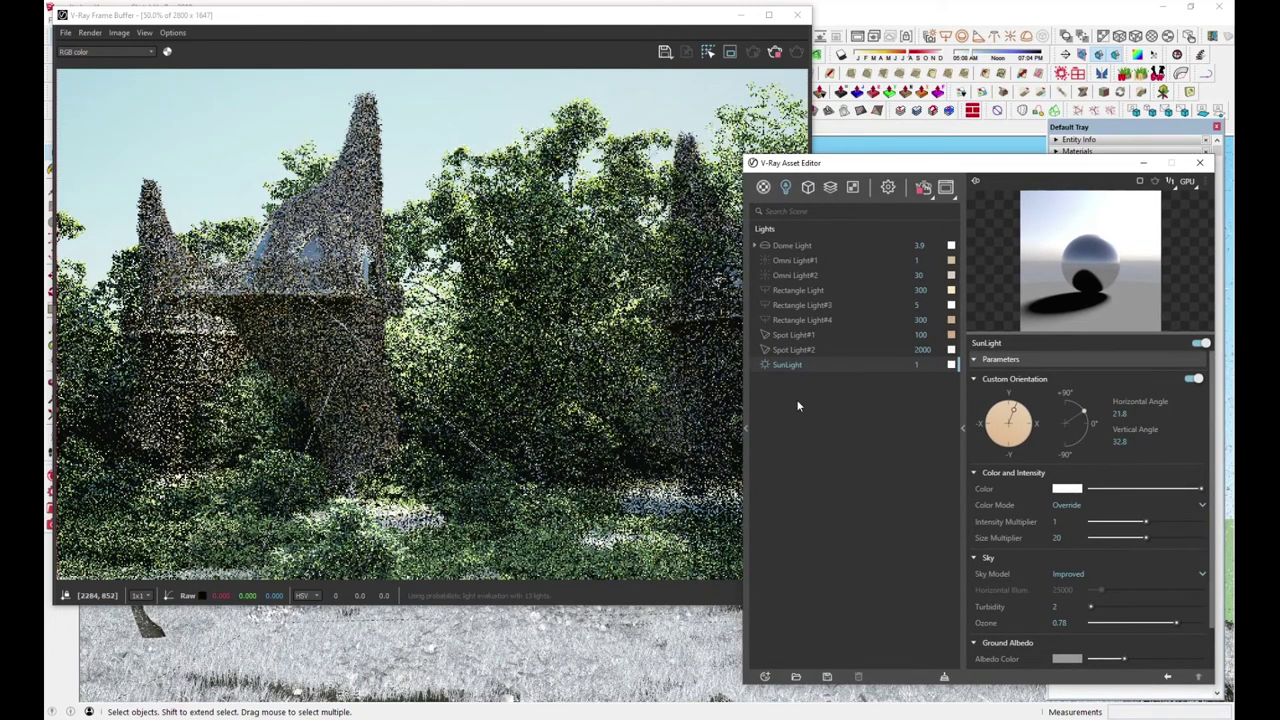
pyautogui.moveTo(1003, 449); pyautogui.dragTo(1024, 444)
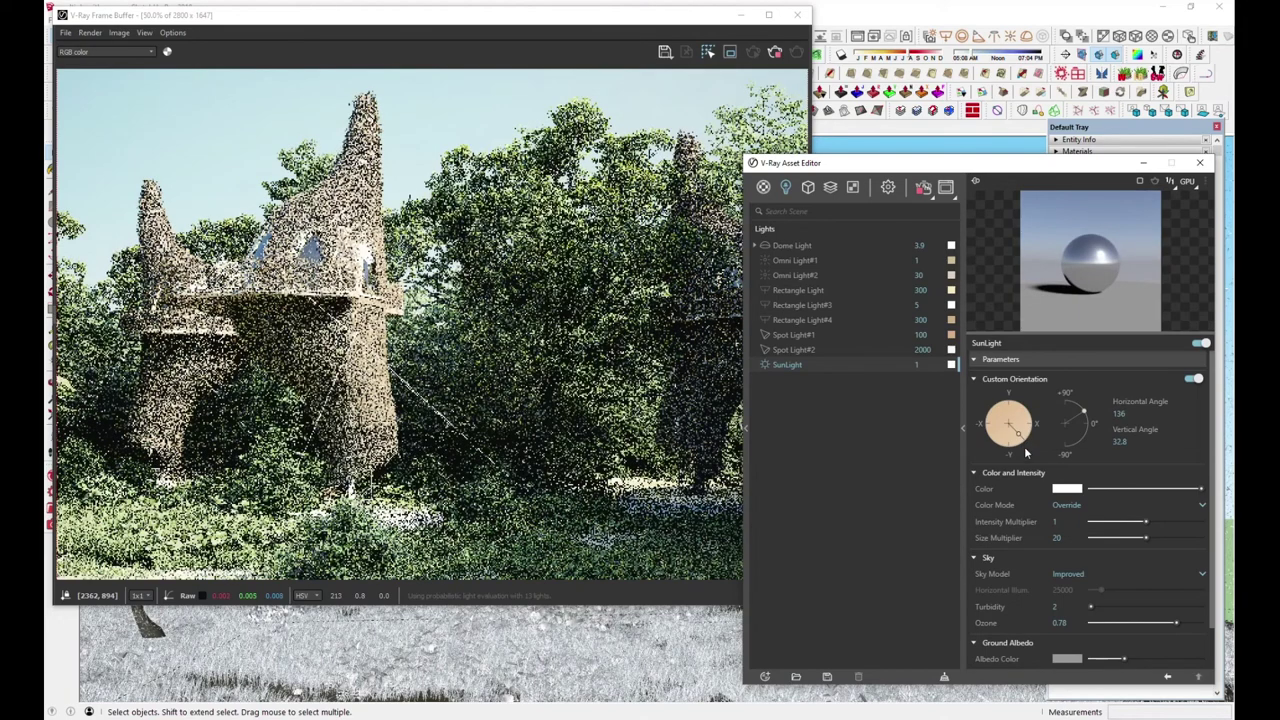
pyautogui.click(775, 52)
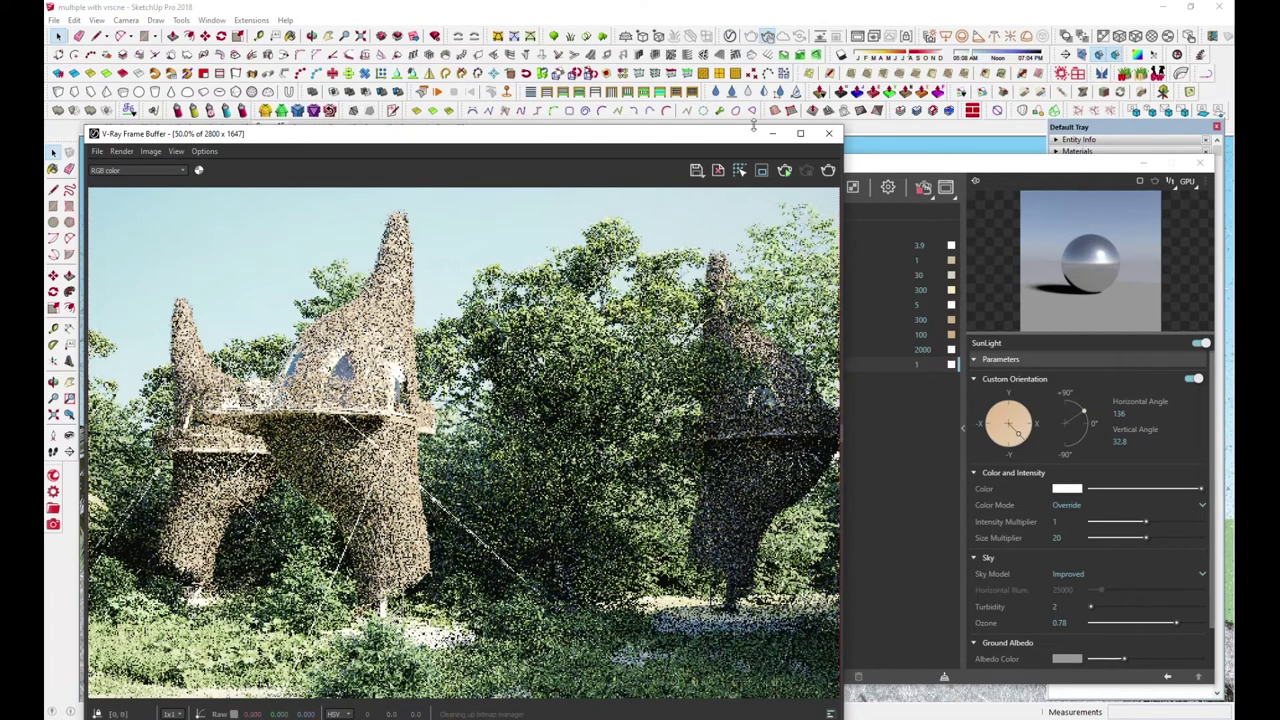
pyautogui.moveTo(745, 135); pyautogui.dragTo(742, 113)
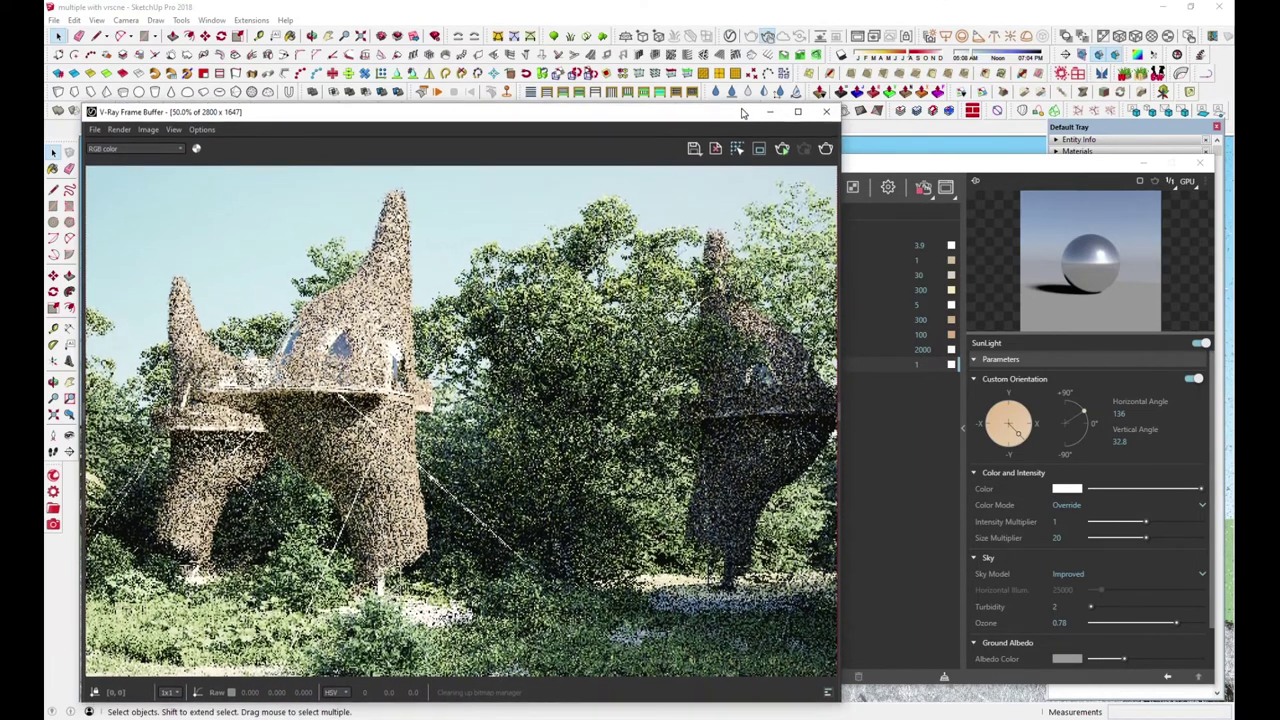